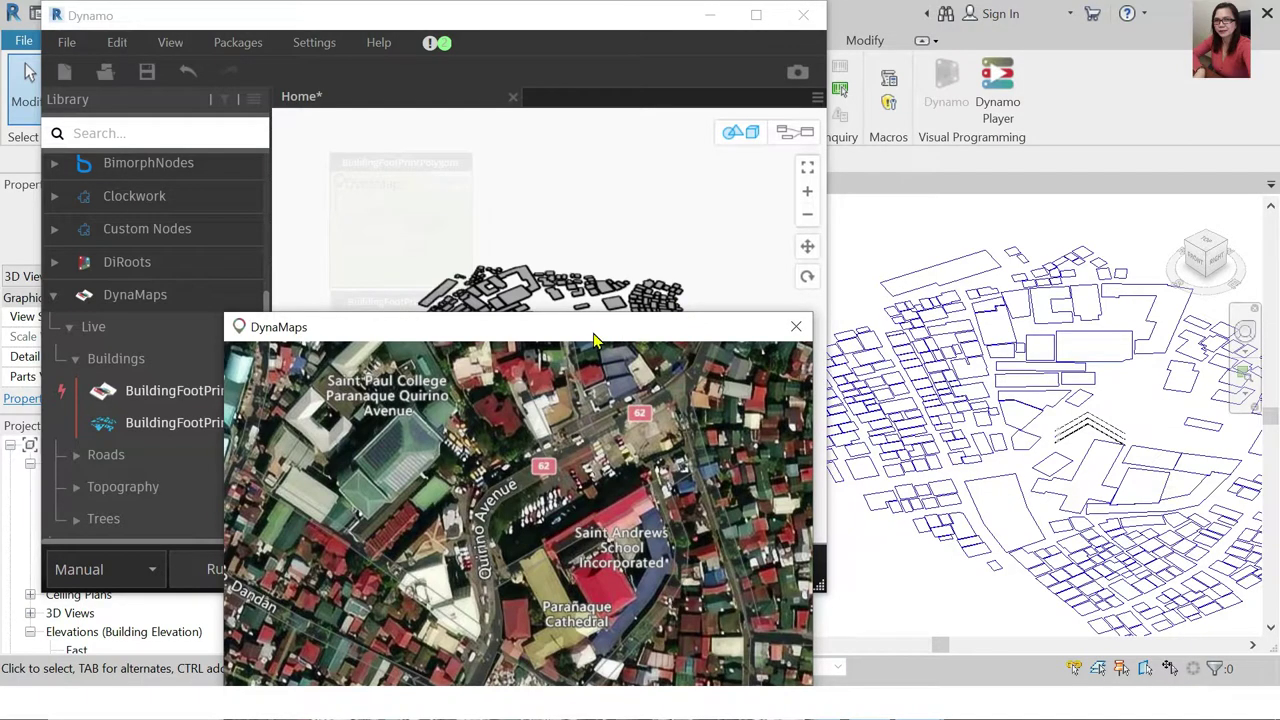
Move the DynaMaps satellite map aside and switch back to the node graph with the footprint nodes
mouse_move(593, 340)
mouse_down()
mouse_move(1003, 200)
mouse_move(1013, 226)
mouse_up()
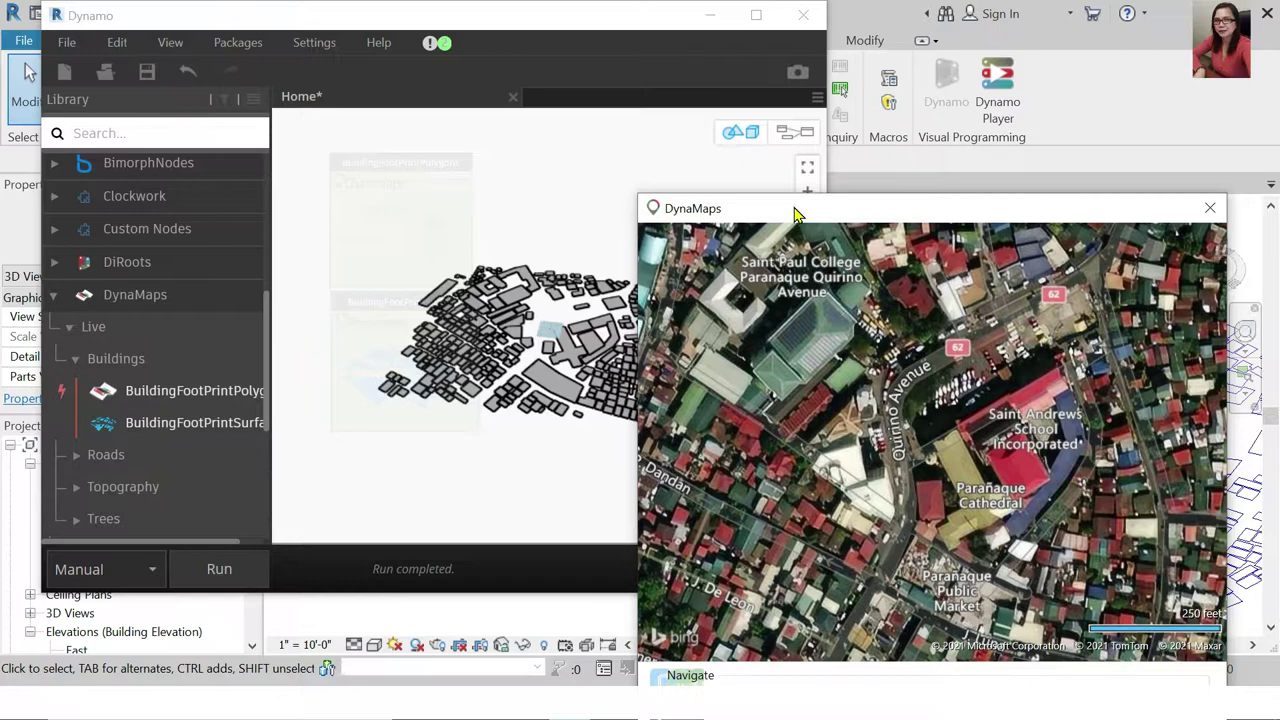
mouse_move(884, 208)
mouse_down()
mouse_move(914, 43)
mouse_move(894, 134)
mouse_move(898, 262)
mouse_move(952, 373)
mouse_up()
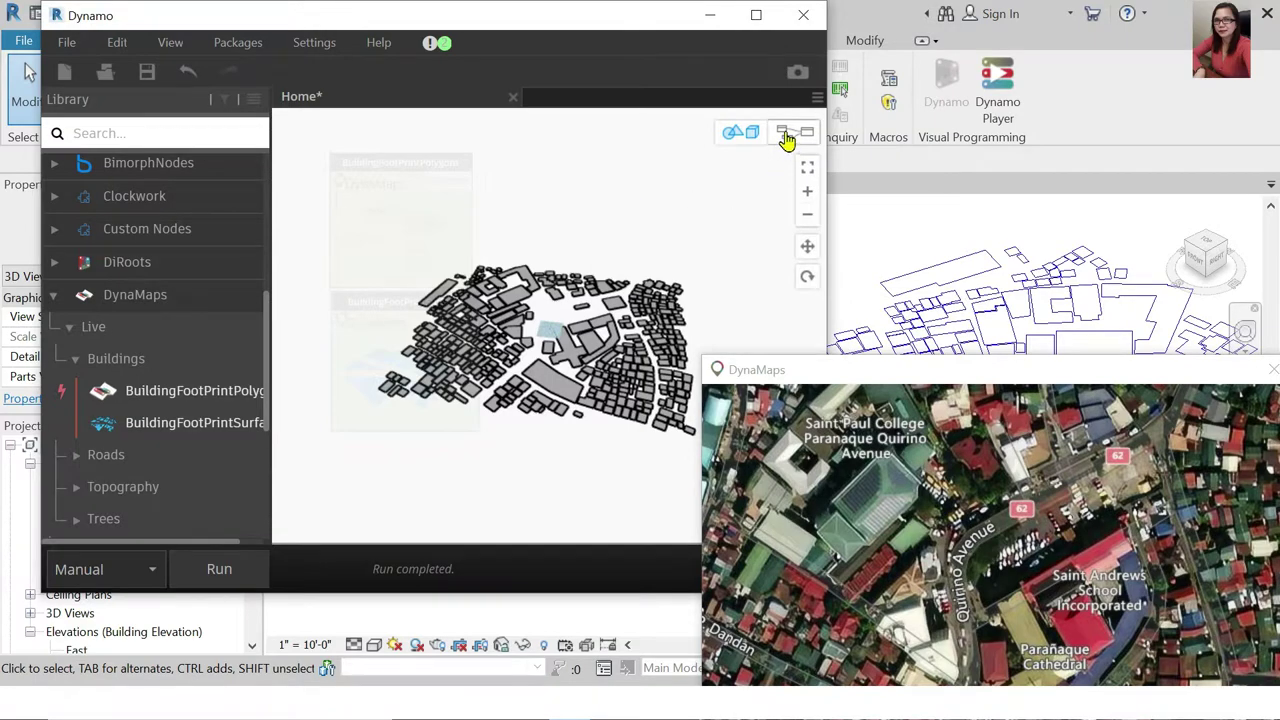
click(793, 133)
scroll(338, 175, down, 2)
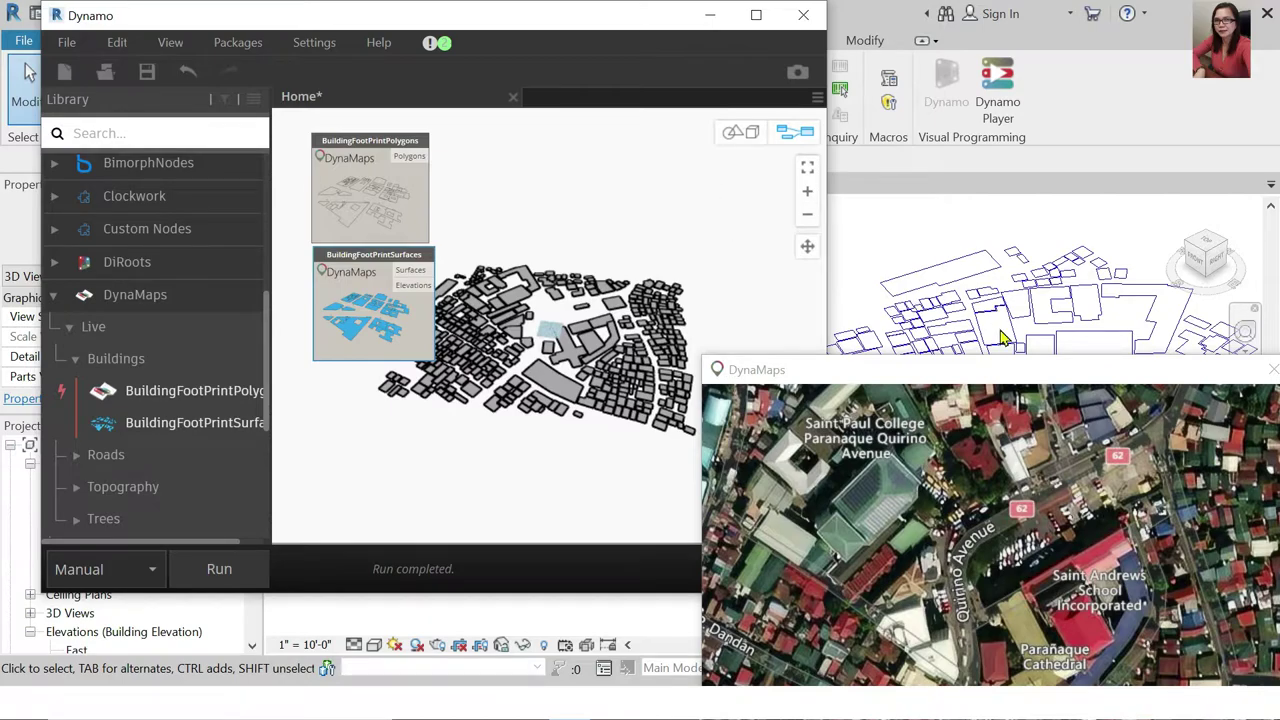
mouse_move(980, 392)
mouse_down()
mouse_move(940, 367)
mouse_move(1007, 428)
mouse_up()
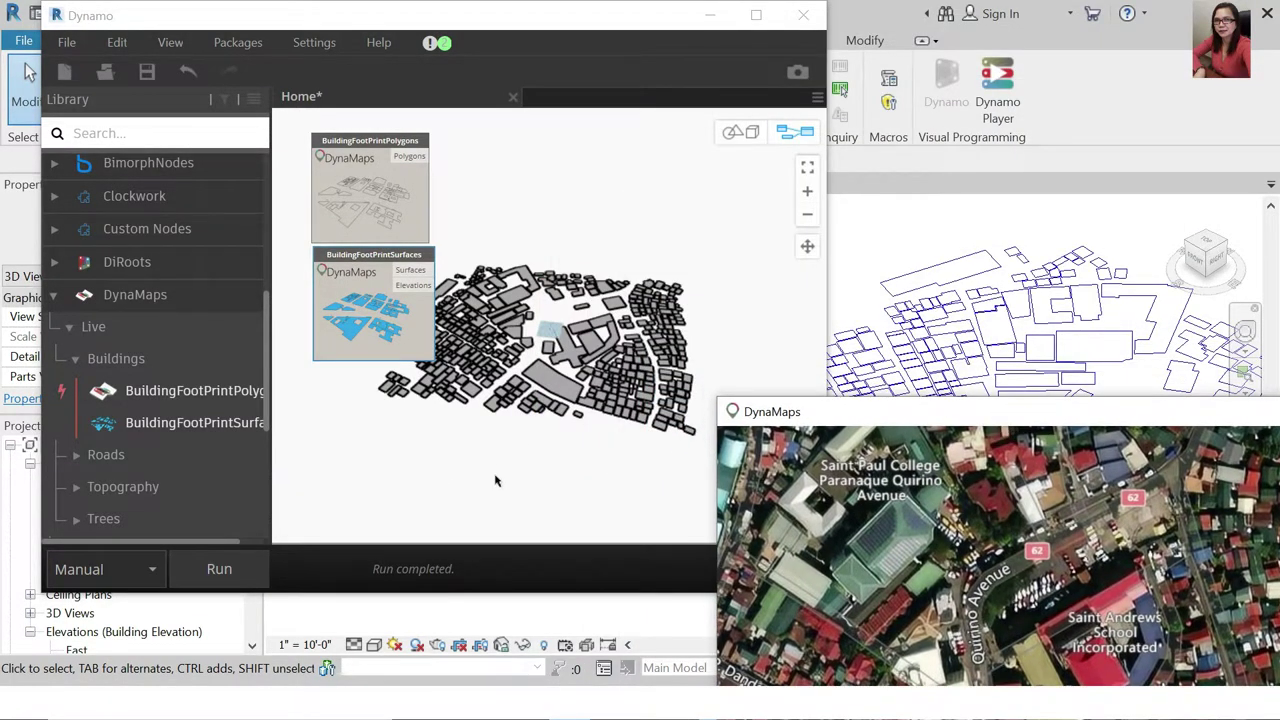
Add a Topography > TopoPoints node below BuildingFootPrintSurfaces and run the graph
click(76, 488)
scroll(531, 250, down, 2)
scroll(531, 235, down, 1)
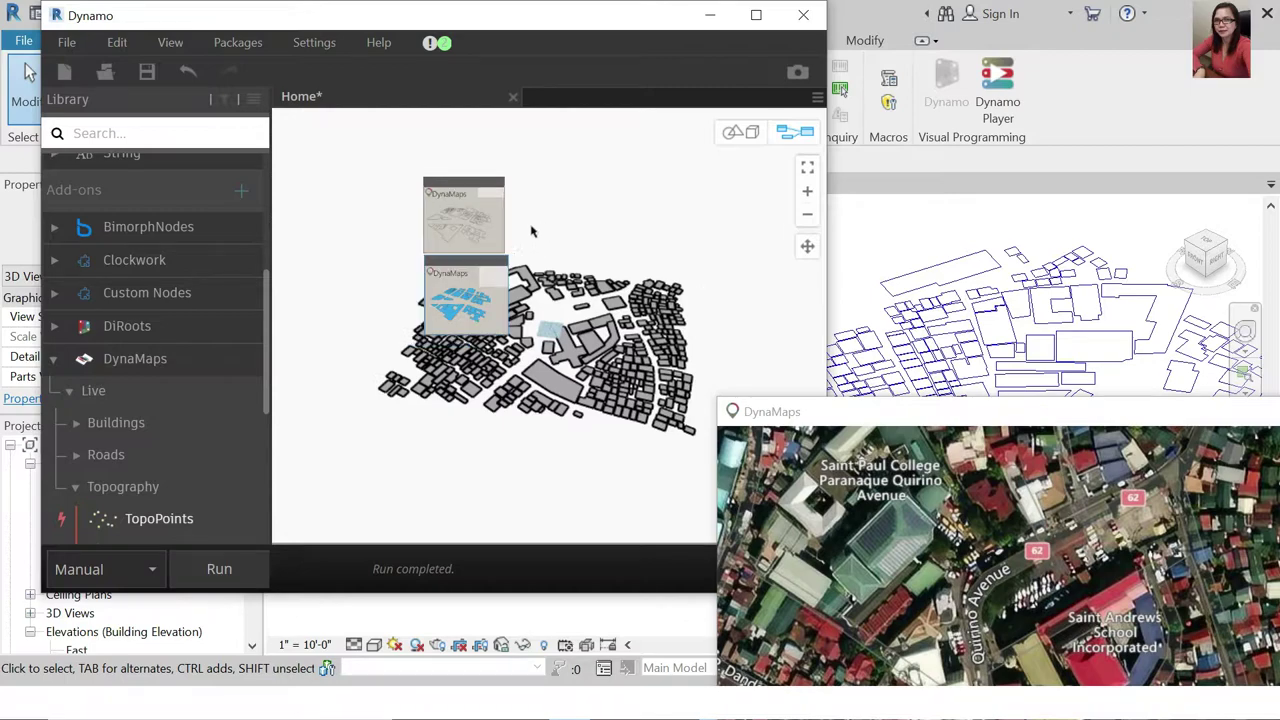
scroll(598, 235, up, 1)
scroll(553, 239, up, 1)
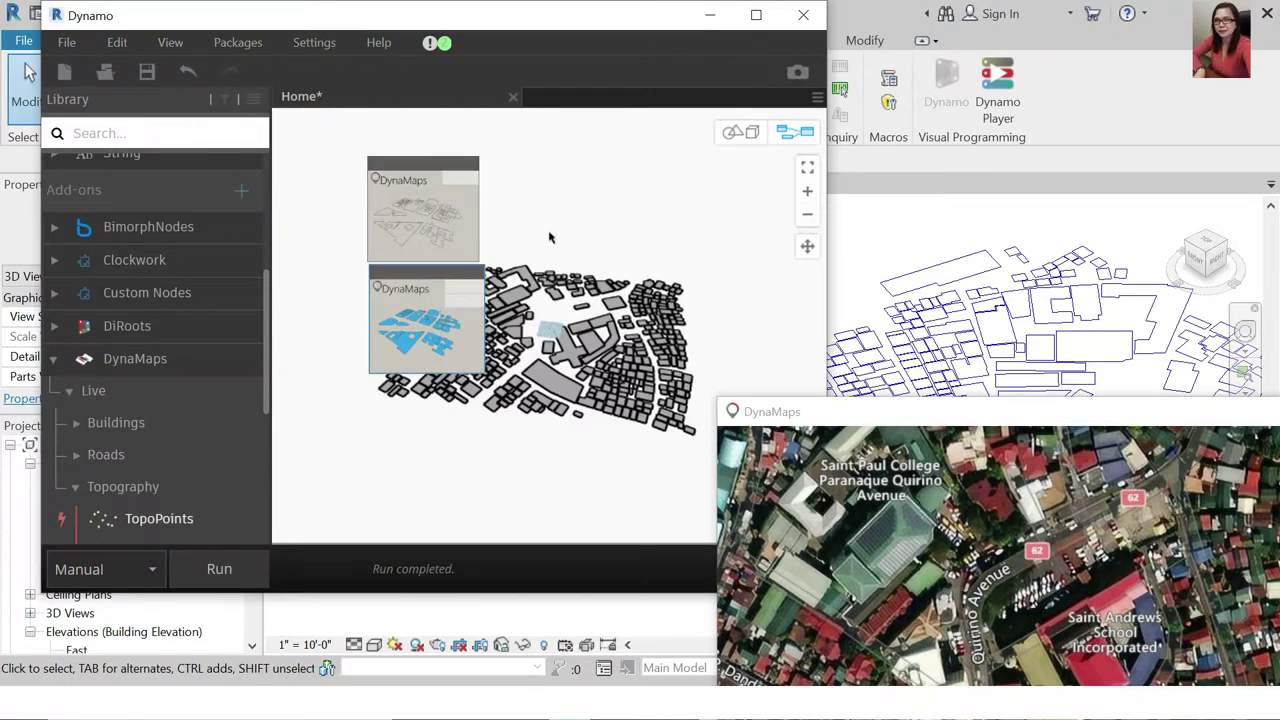
scroll(150, 486, down, 2)
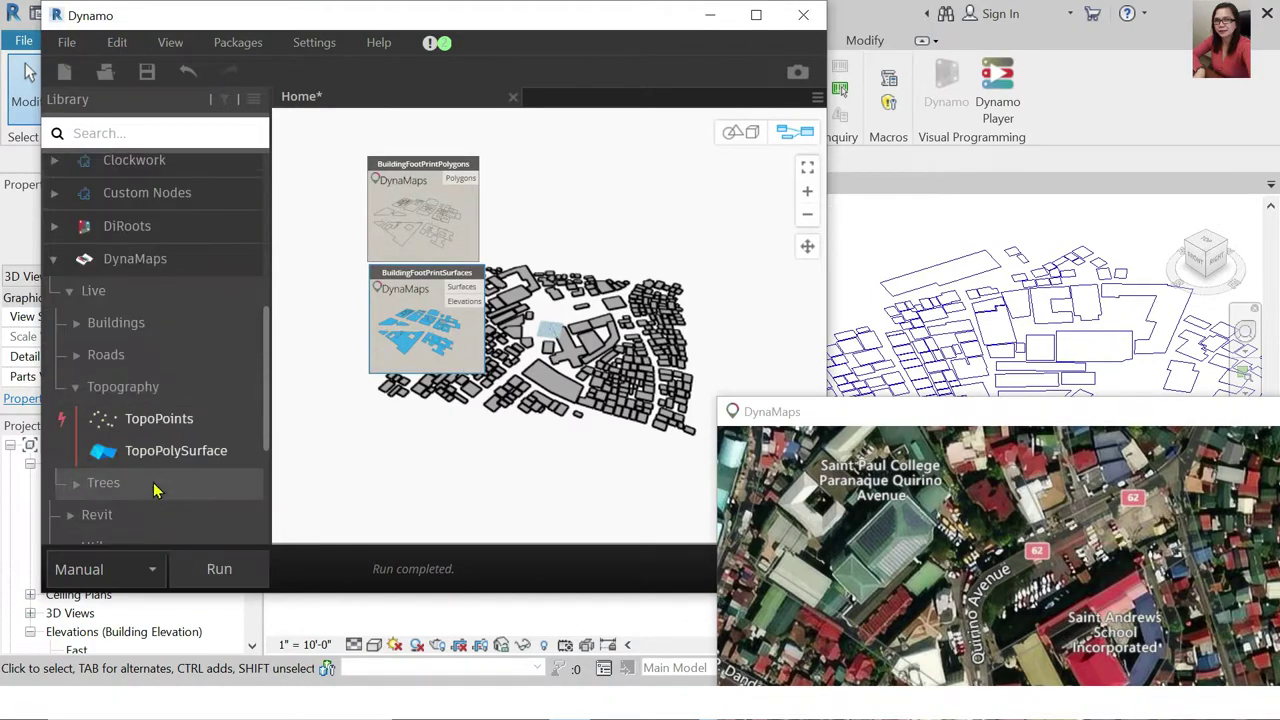
click(140, 418)
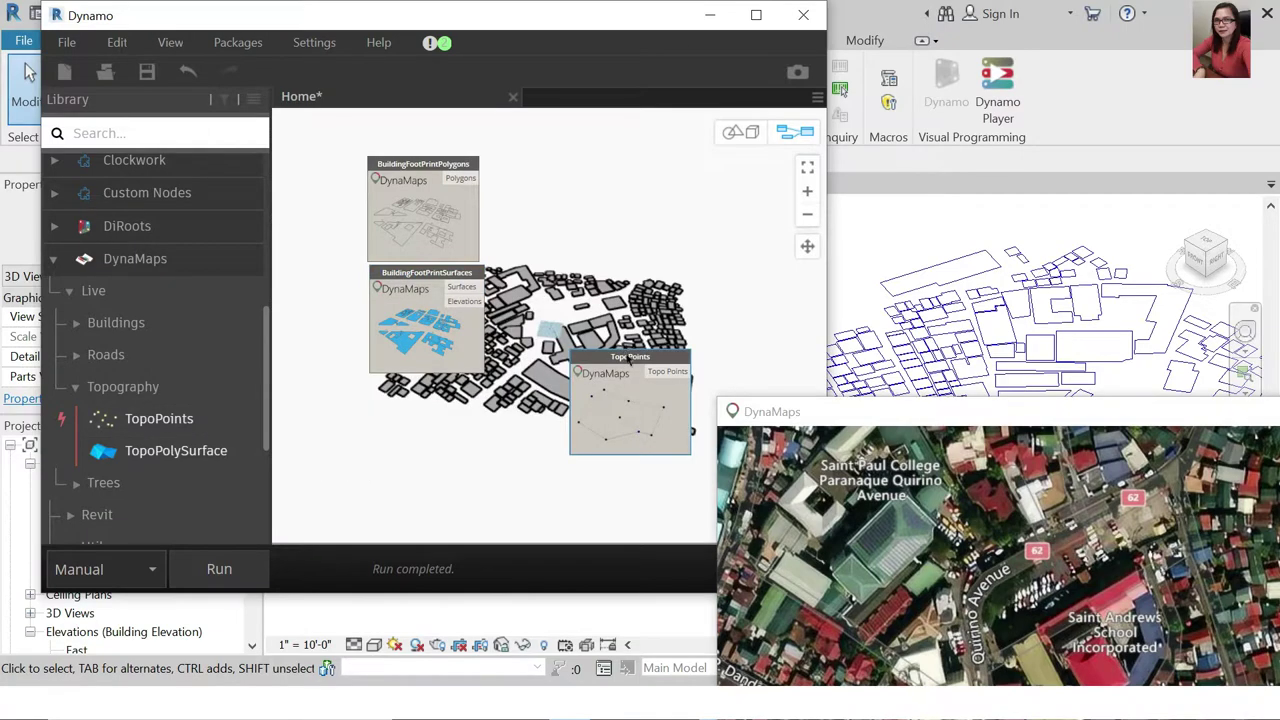
drag(630, 357, 430, 390)
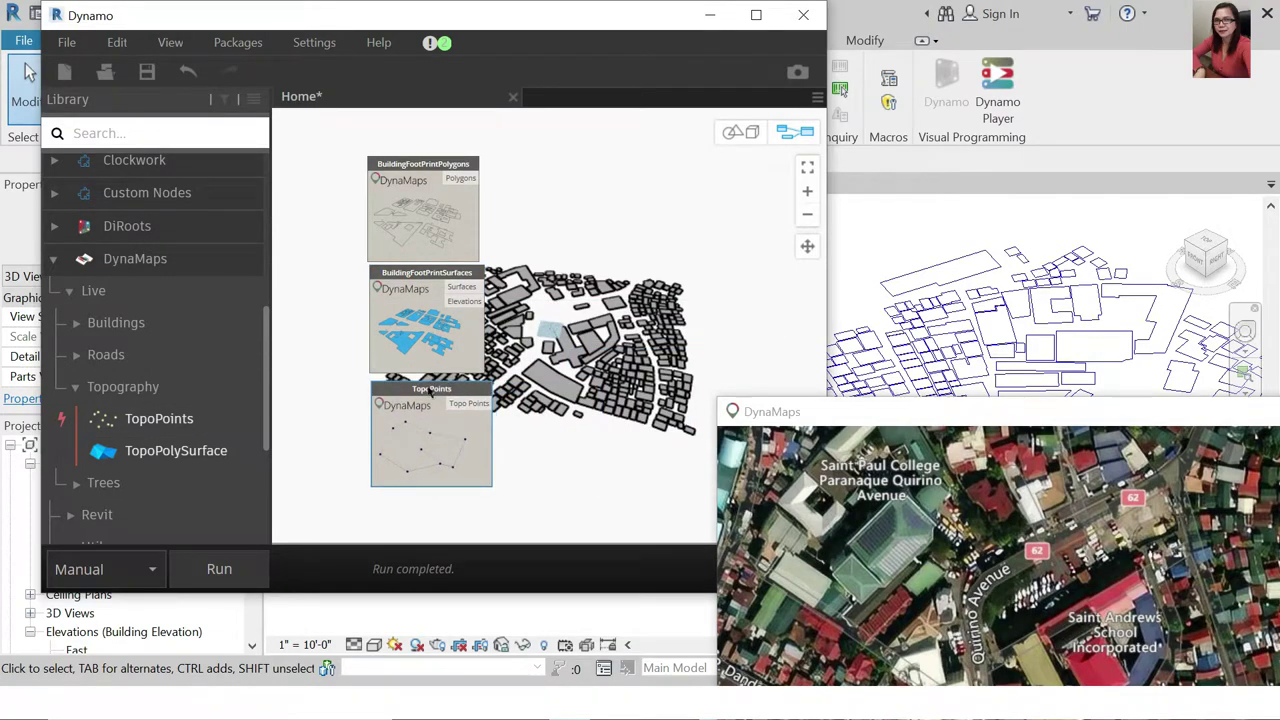
click(200, 570)
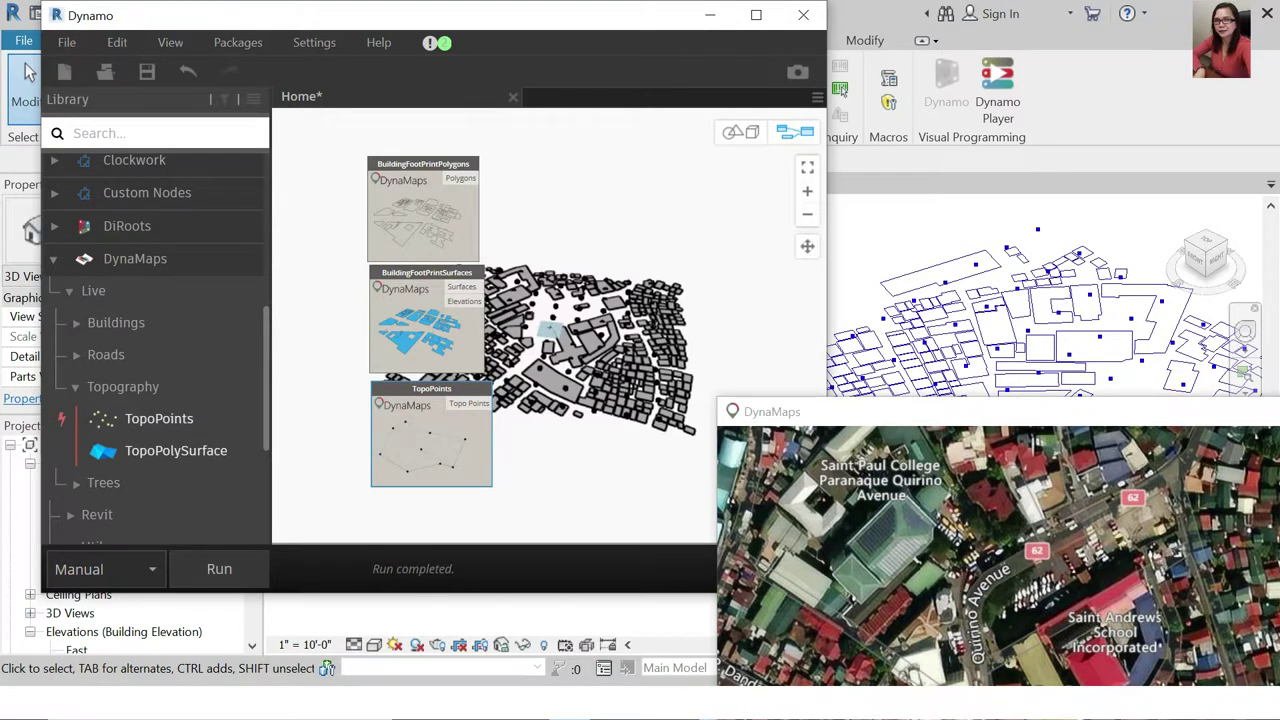
Orbit and zoom the 3D city preview, then return to the graph and raise the DynaMaps panel (Topo Density 10)
click(742, 132)
right_drag(507, 285, 594, 278)
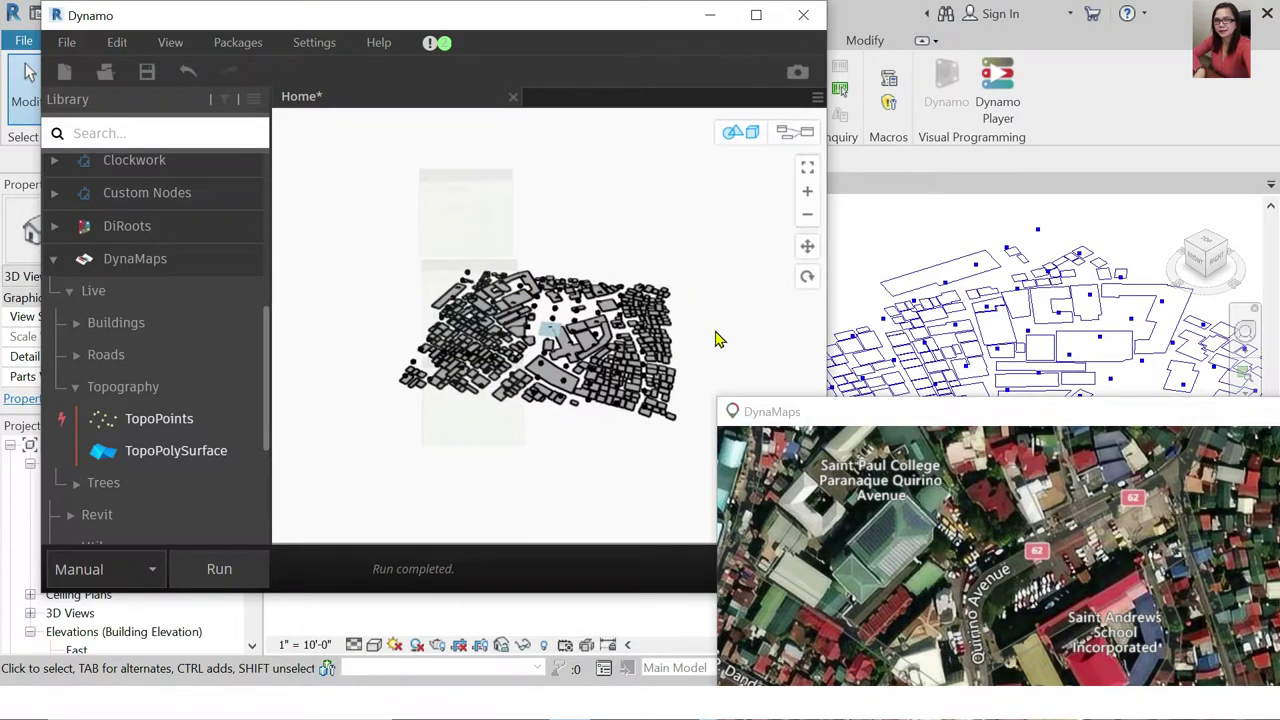
click(807, 277)
mouse_move(754, 329)
mouse_down()
mouse_move(691, 334)
mouse_move(677, 277)
mouse_move(709, 289)
mouse_move(534, 334)
mouse_move(654, 328)
mouse_move(666, 349)
mouse_move(563, 395)
mouse_up()
scroll(563, 395, up, 2)
scroll(545, 430, up, 2)
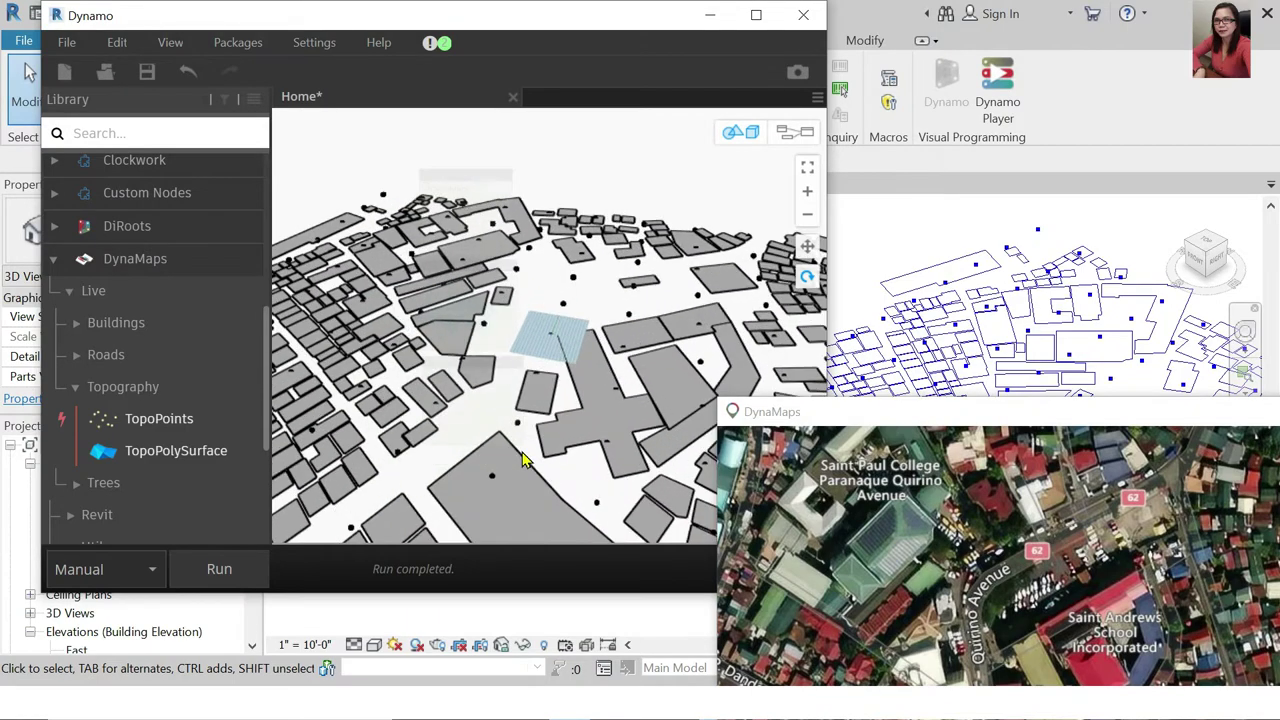
scroll(543, 414, up, 2)
scroll(590, 280, up, 2)
scroll(590, 280, up, 2)
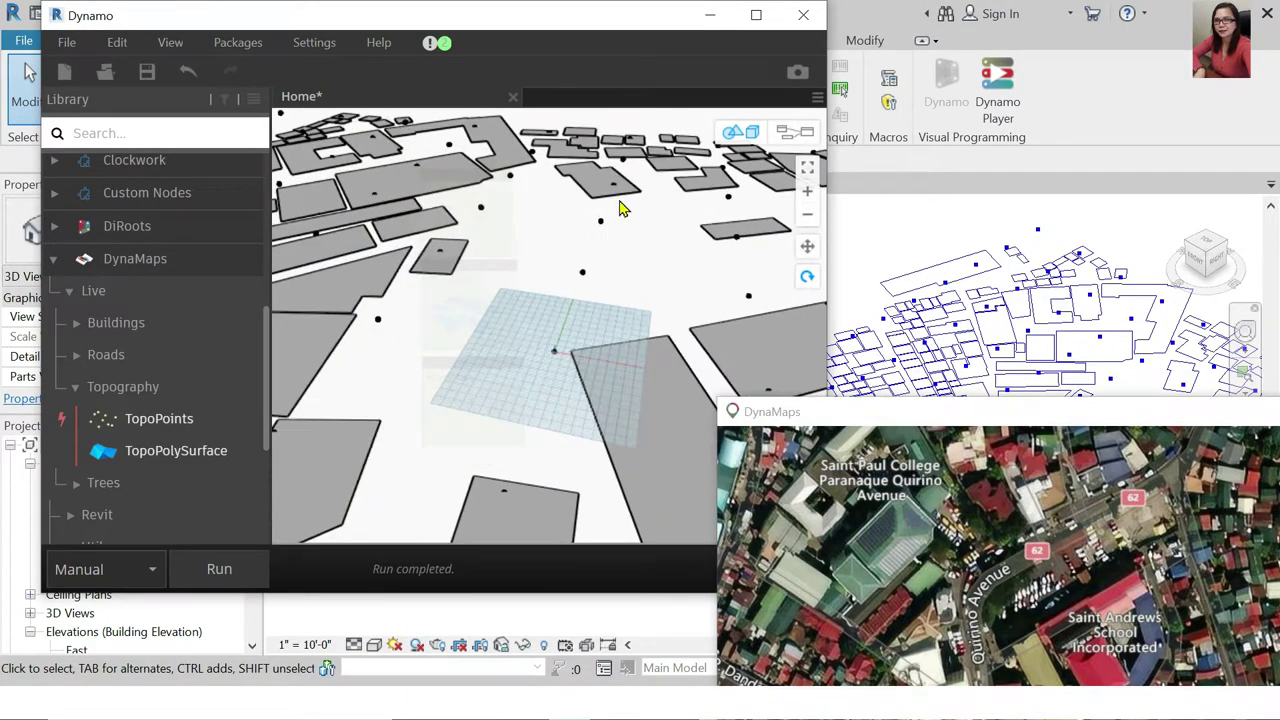
scroll(609, 237, down, 2)
scroll(609, 237, down, 2)
scroll(590, 320, down, 2)
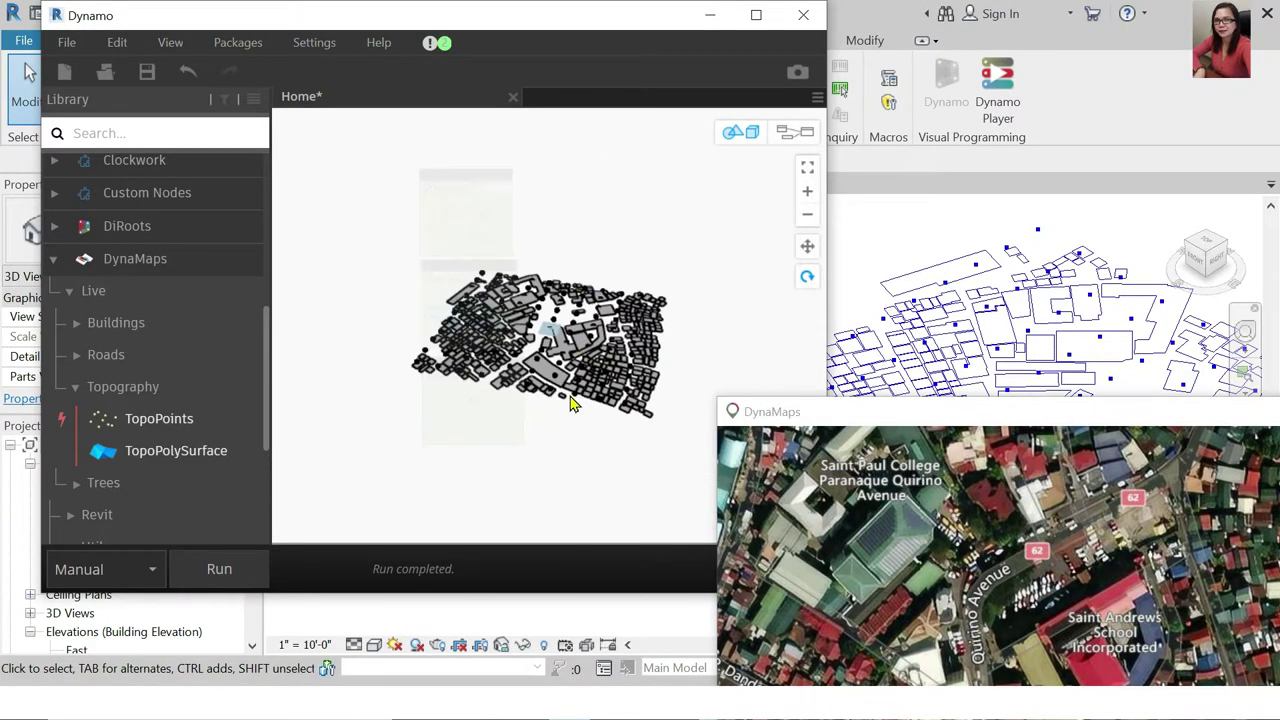
right_drag(557, 397, 549, 374)
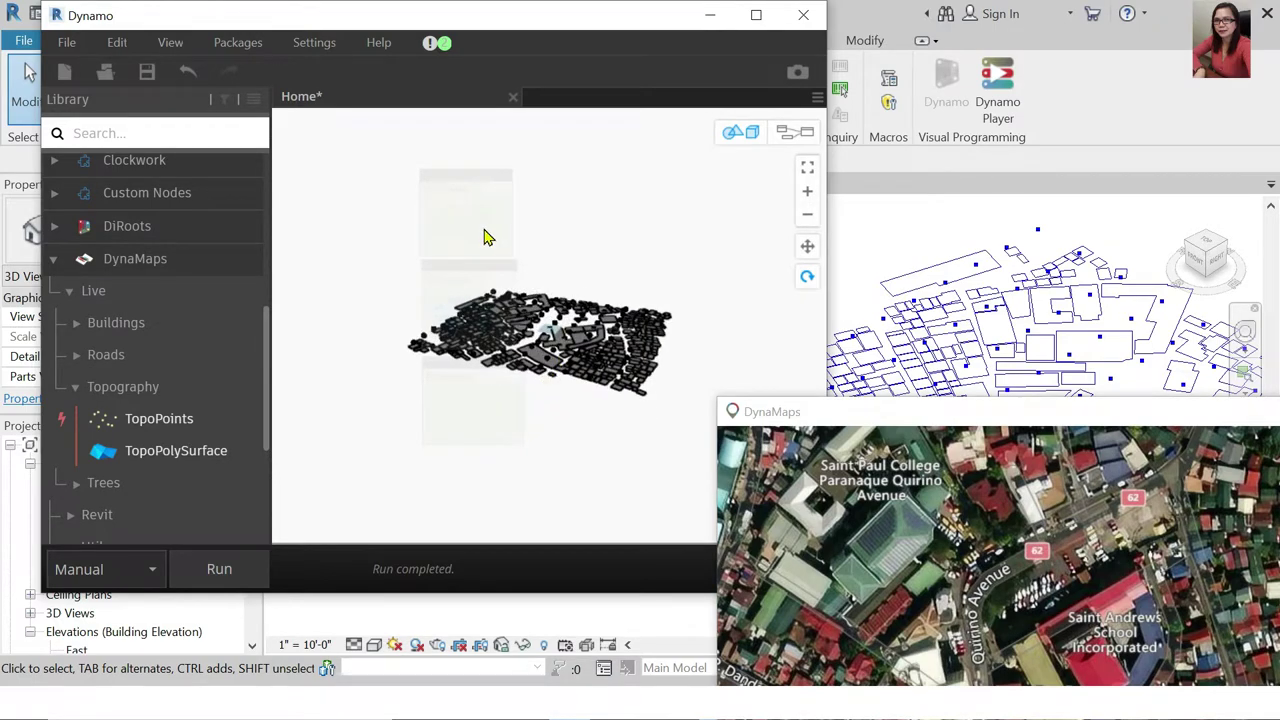
click(790, 131)
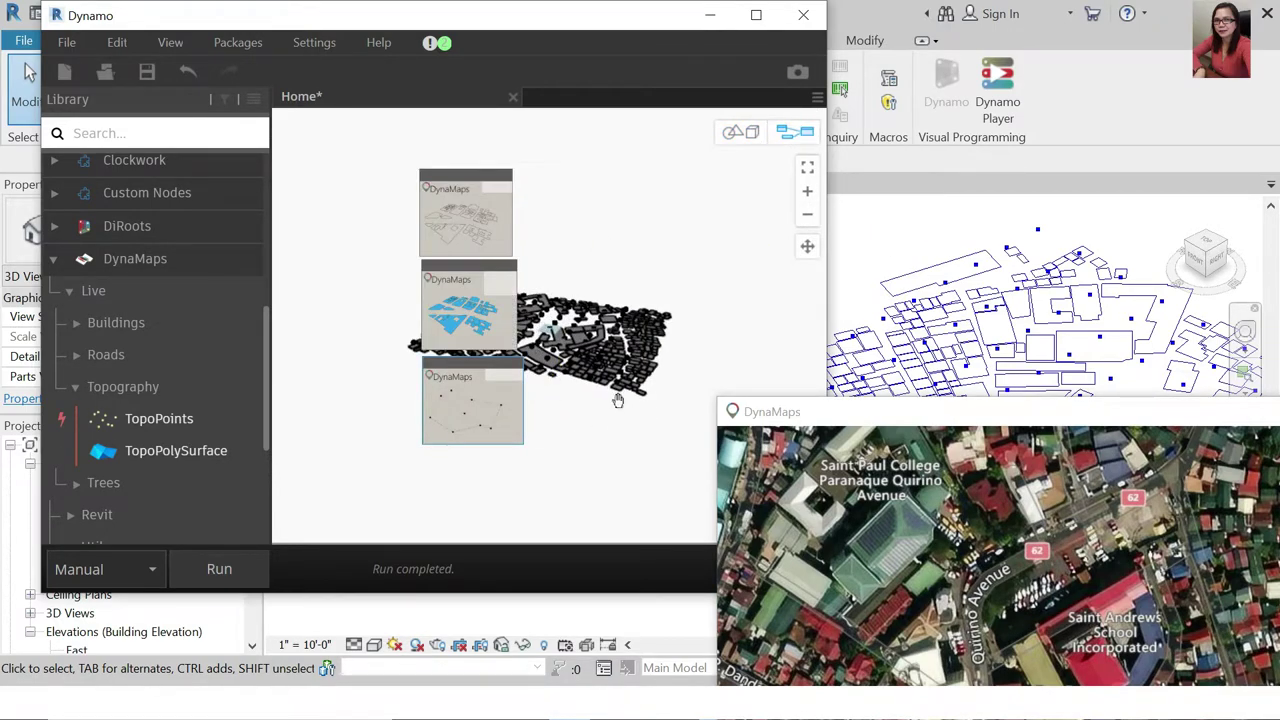
mouse_move(1088, 418)
mouse_down()
mouse_move(971, 190)
mouse_move(924, 58)
mouse_up()
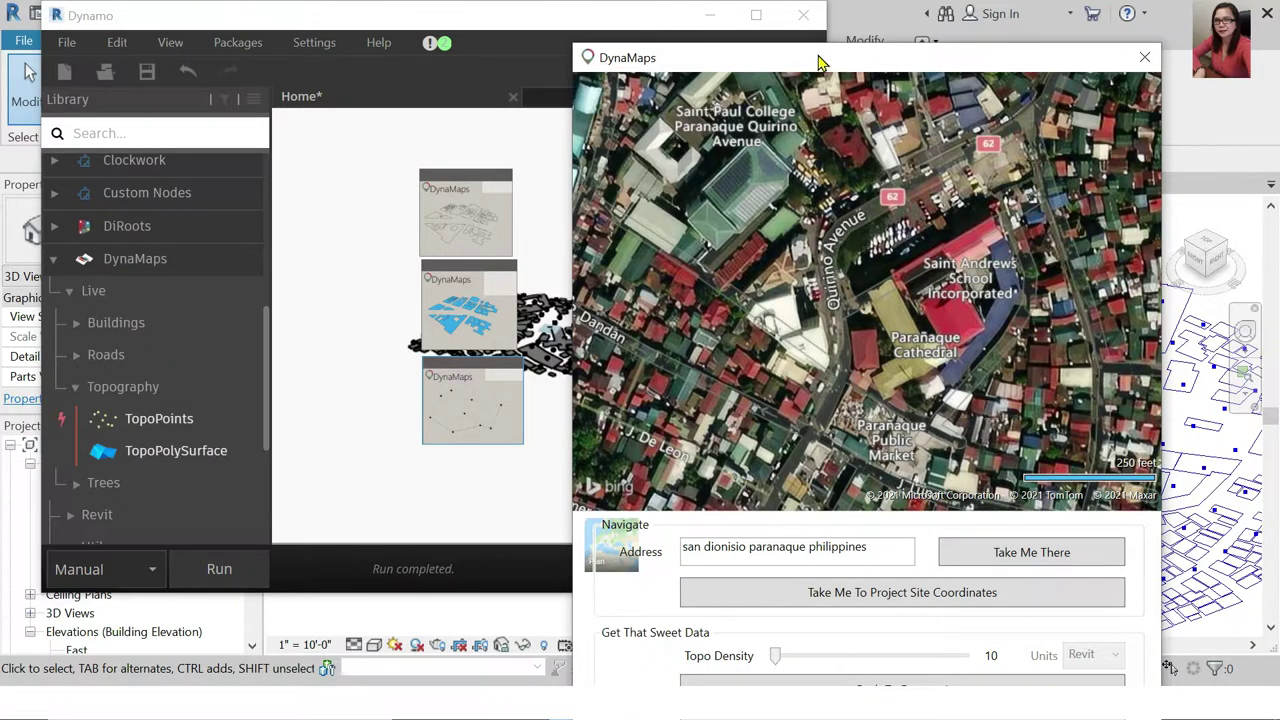
Move the map window away and place a Topography > TopoPolySurface node directly under TopoPoints
drag(820, 70, 980, 410)
scroll(541, 393, up, 1)
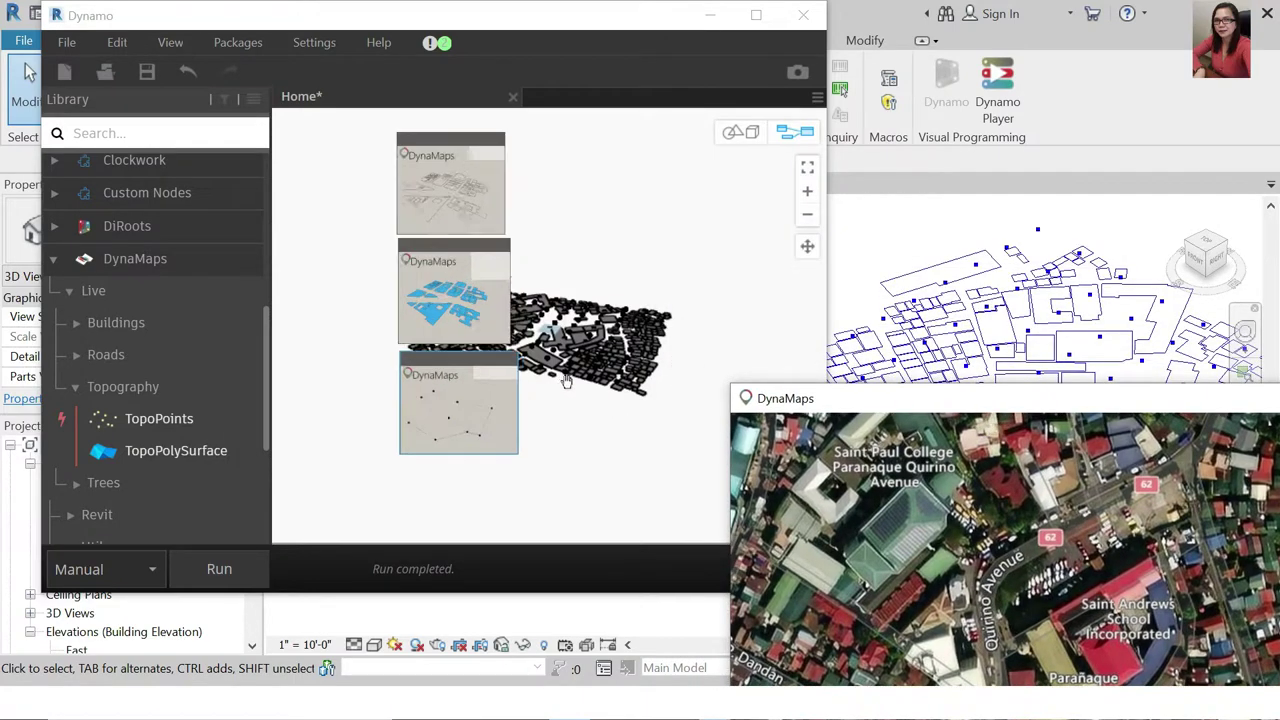
scroll(567, 382, up, 1)
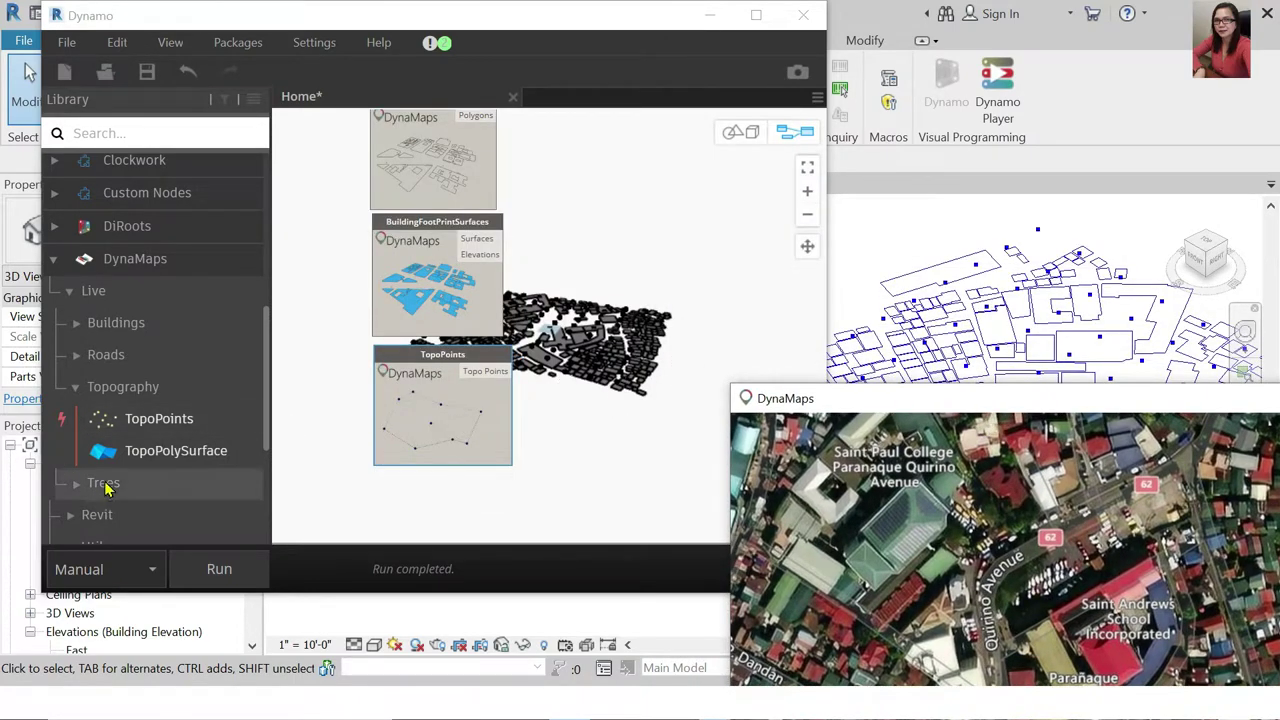
click(148, 452)
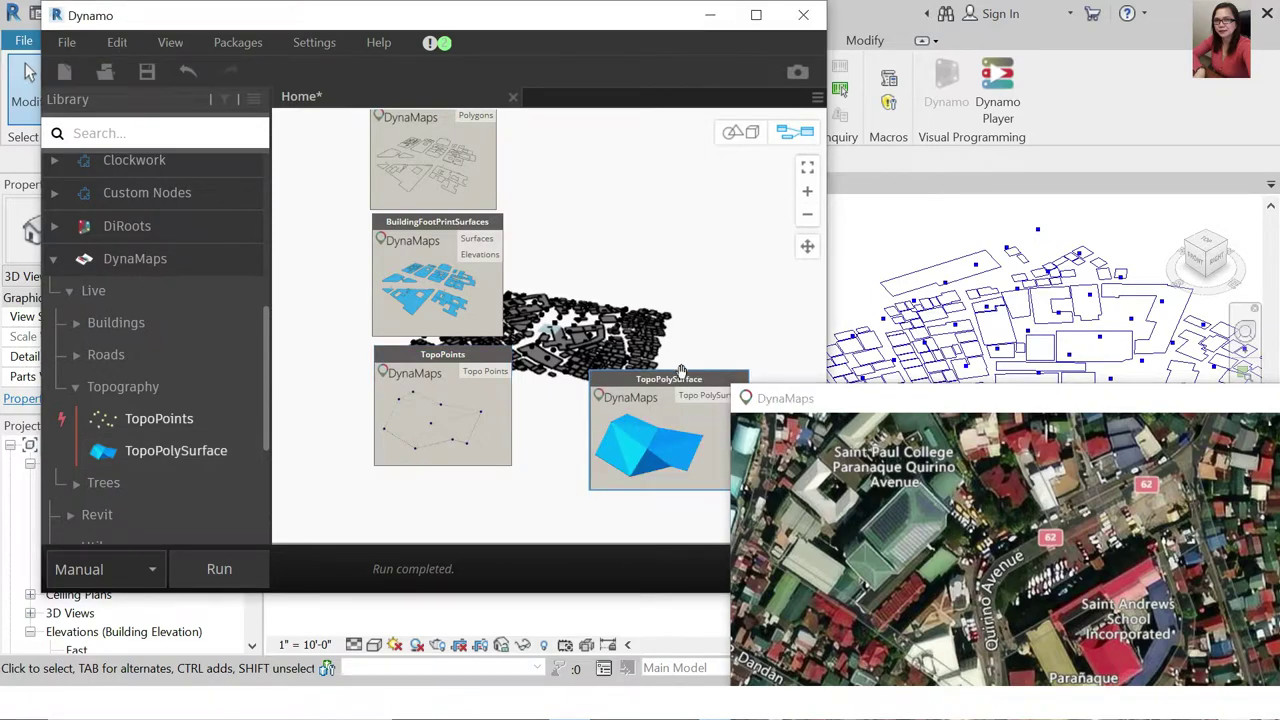
mouse_move(646, 430)
click(807, 246)
drag(697, 376, 646, 370)
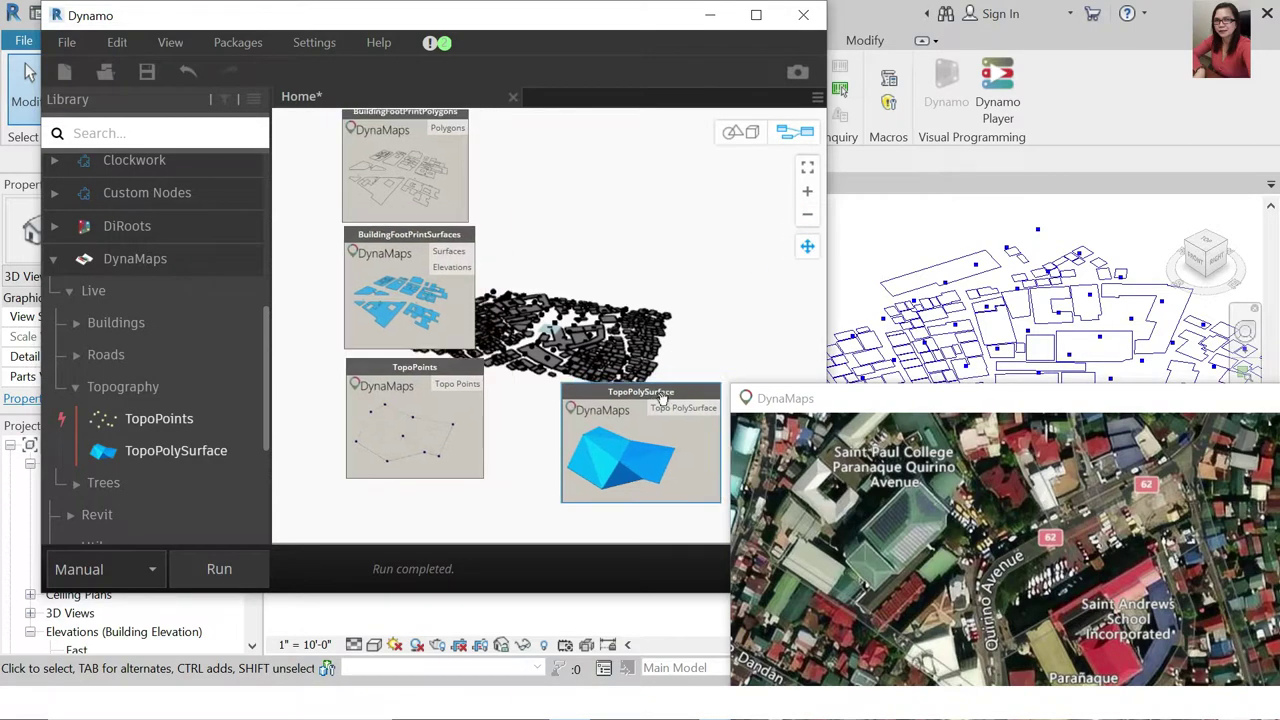
click(807, 246)
mouse_move(641, 370)
mouse_down()
mouse_move(587, 411)
mouse_move(423, 471)
mouse_up()
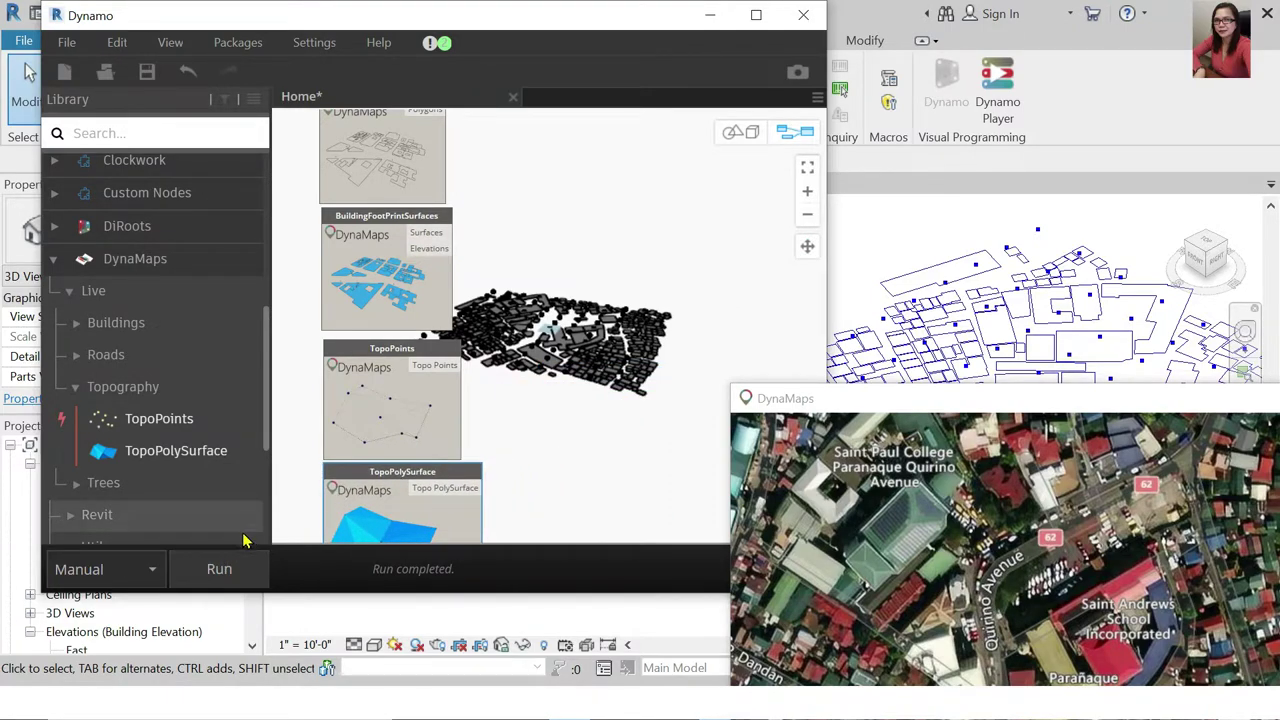
Run the graph to build the topo surface and zoom the 3D preview to inspect the terrain
click(220, 568)
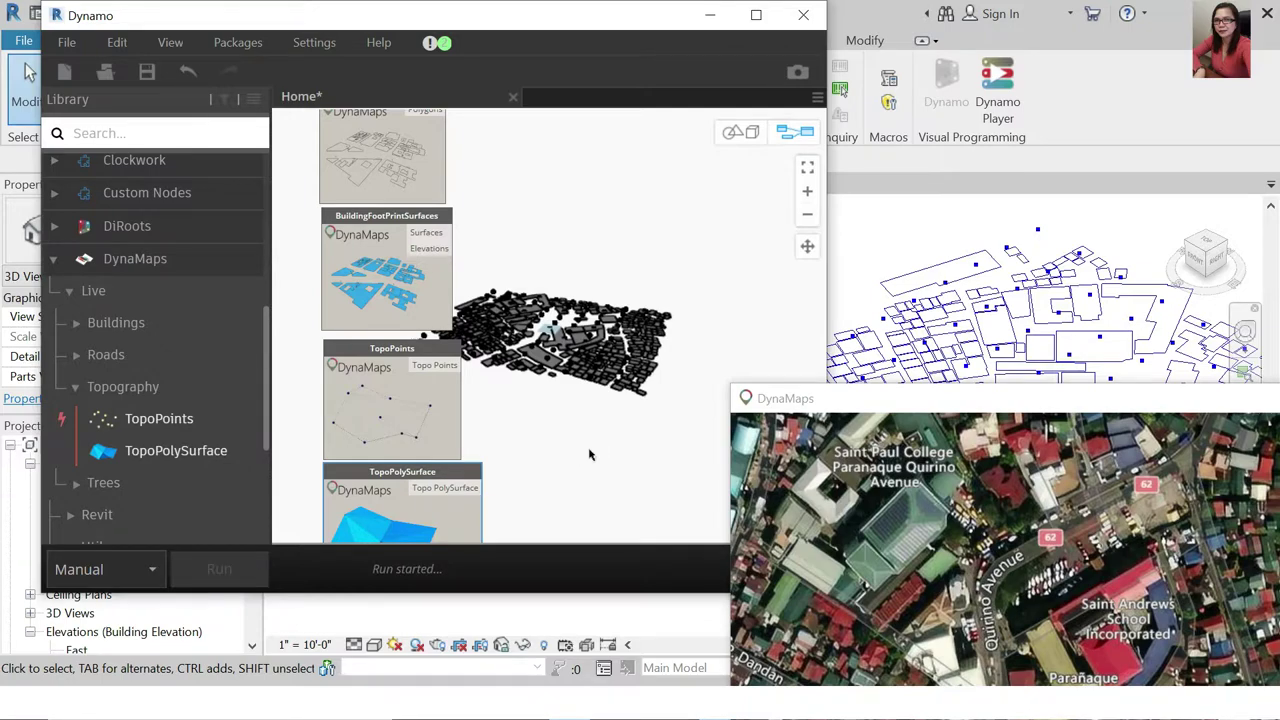
scroll(557, 355, up, 2)
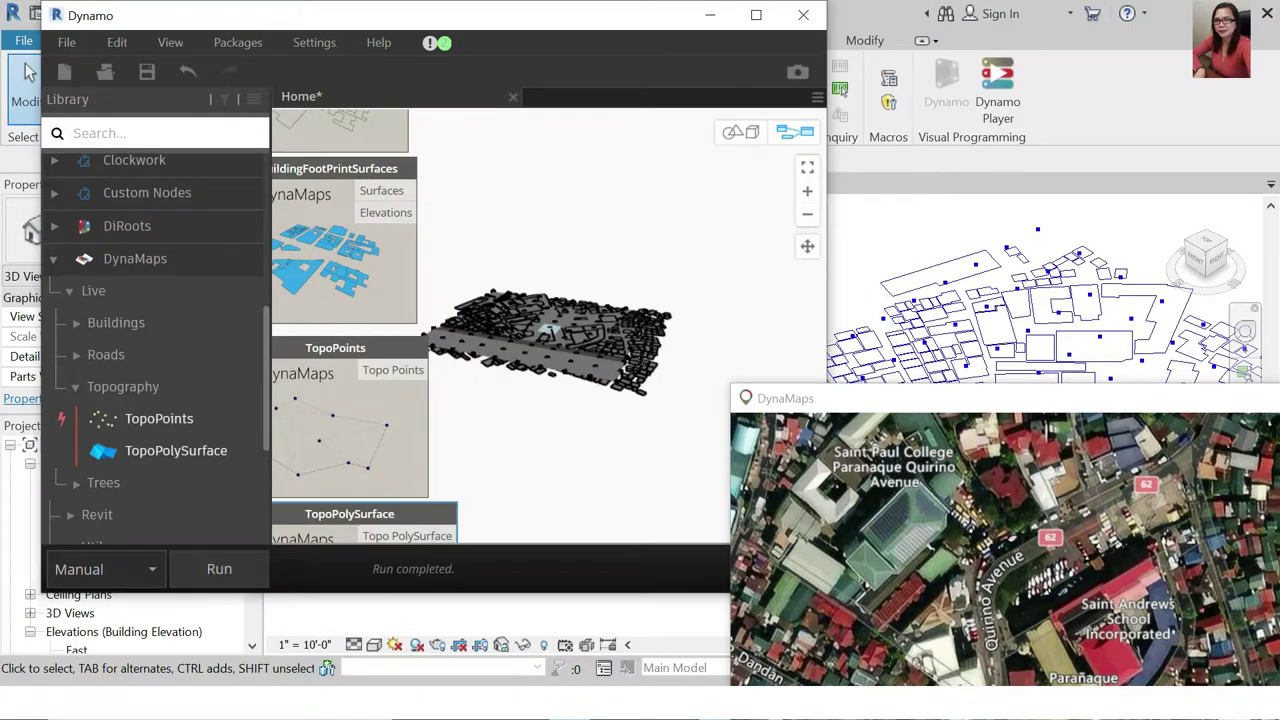
click(740, 131)
scroll(533, 357, up, 3)
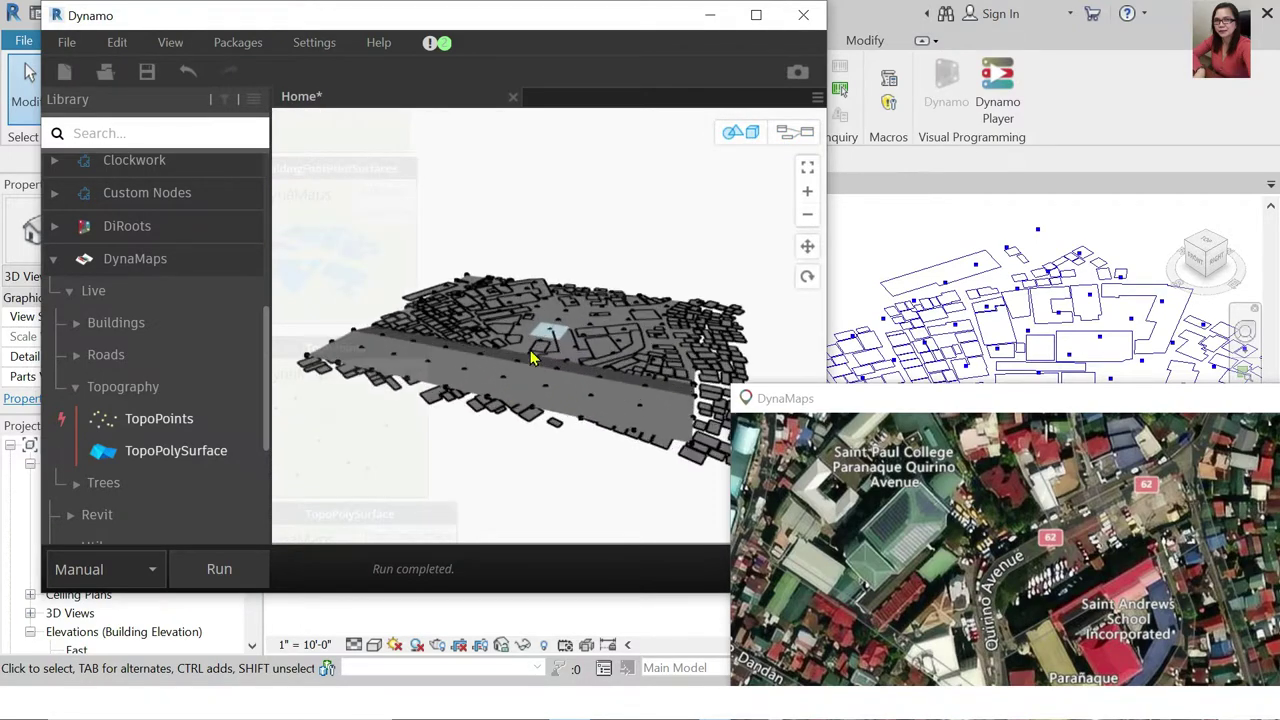
scroll(533, 357, up, 2)
scroll(557, 357, up, 2)
scroll(563, 360, up, 2)
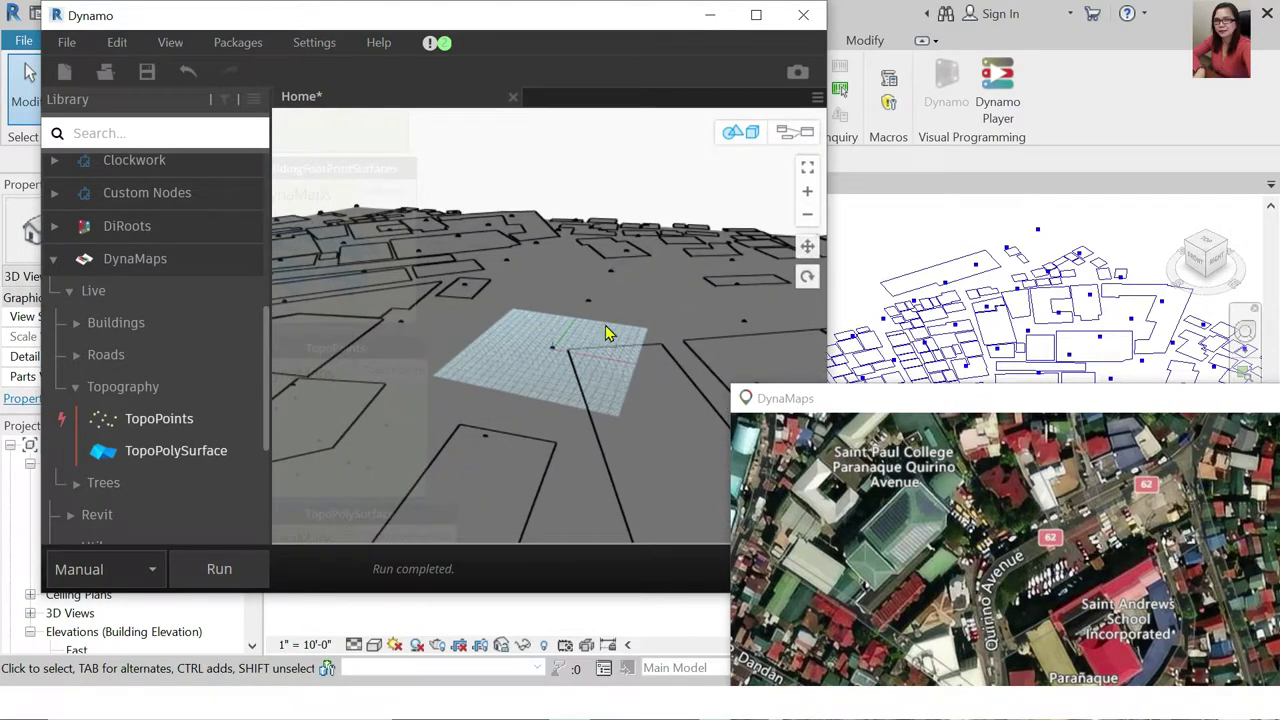
scroll(606, 240, up, 2)
scroll(597, 229, up, 2)
scroll(611, 251, up, 2)
scroll(585, 268, up, 1)
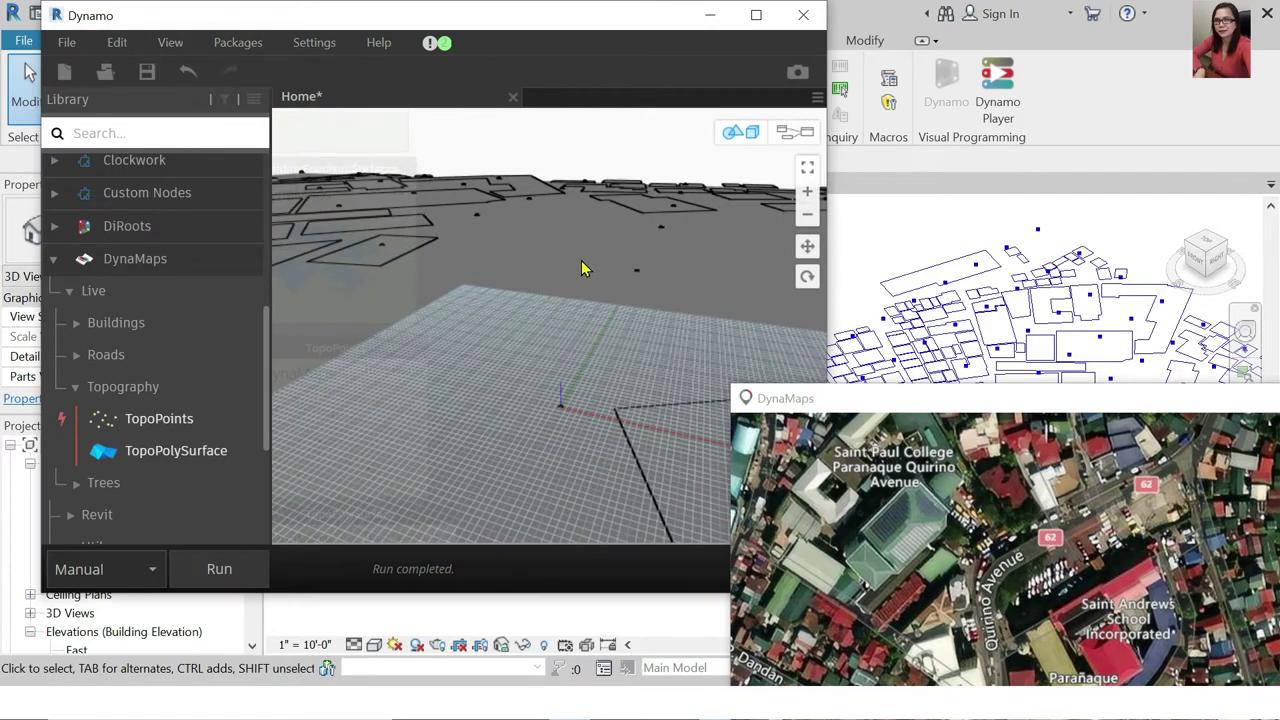
scroll(572, 272, down, 2)
scroll(560, 277, down, 2)
scroll(556, 275, down, 2)
scroll(620, 310, down, 2)
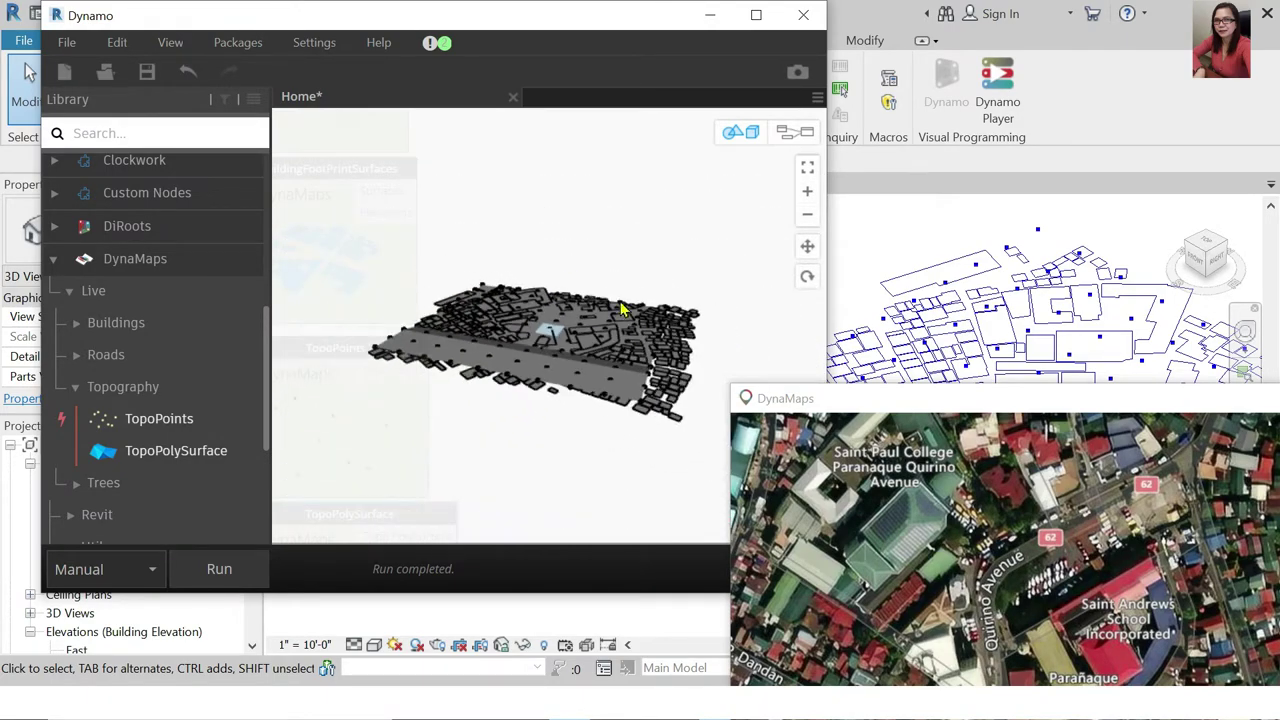
scroll(676, 383, up, 3)
scroll(573, 320, down, 2)
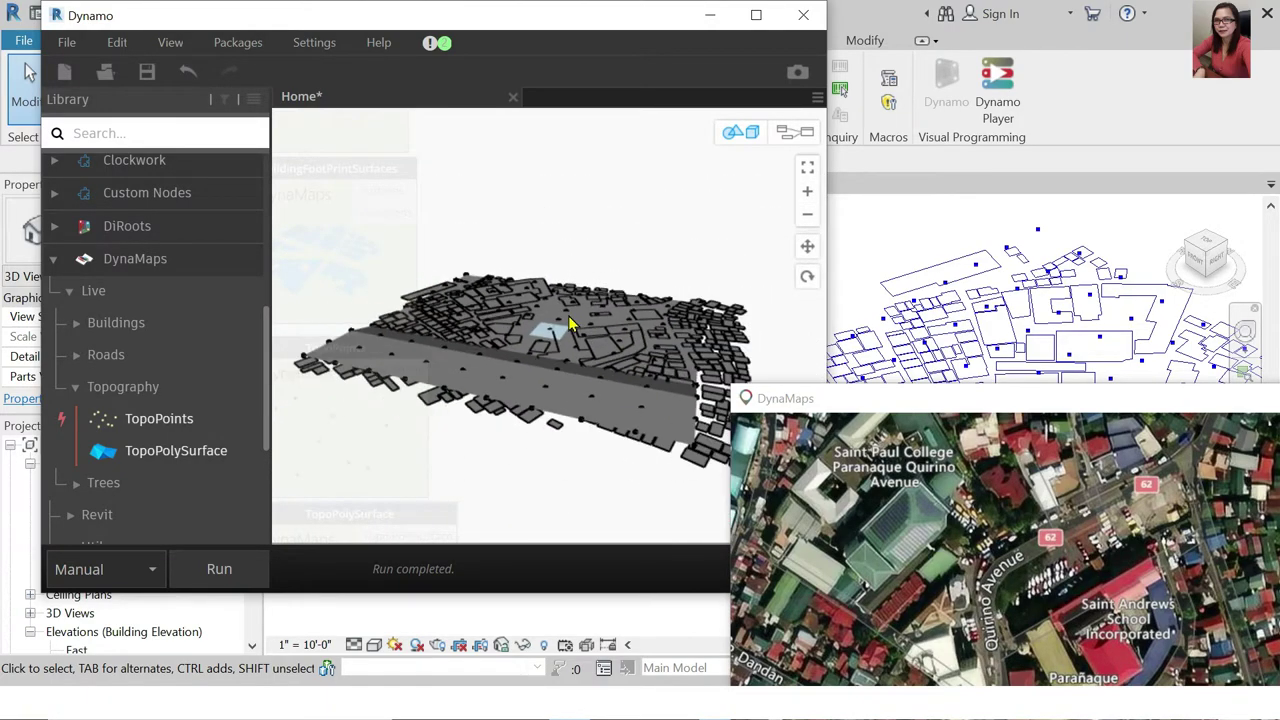
scroll(600, 400, down, 2)
scroll(625, 400, up, 1)
scroll(644, 394, up, 2)
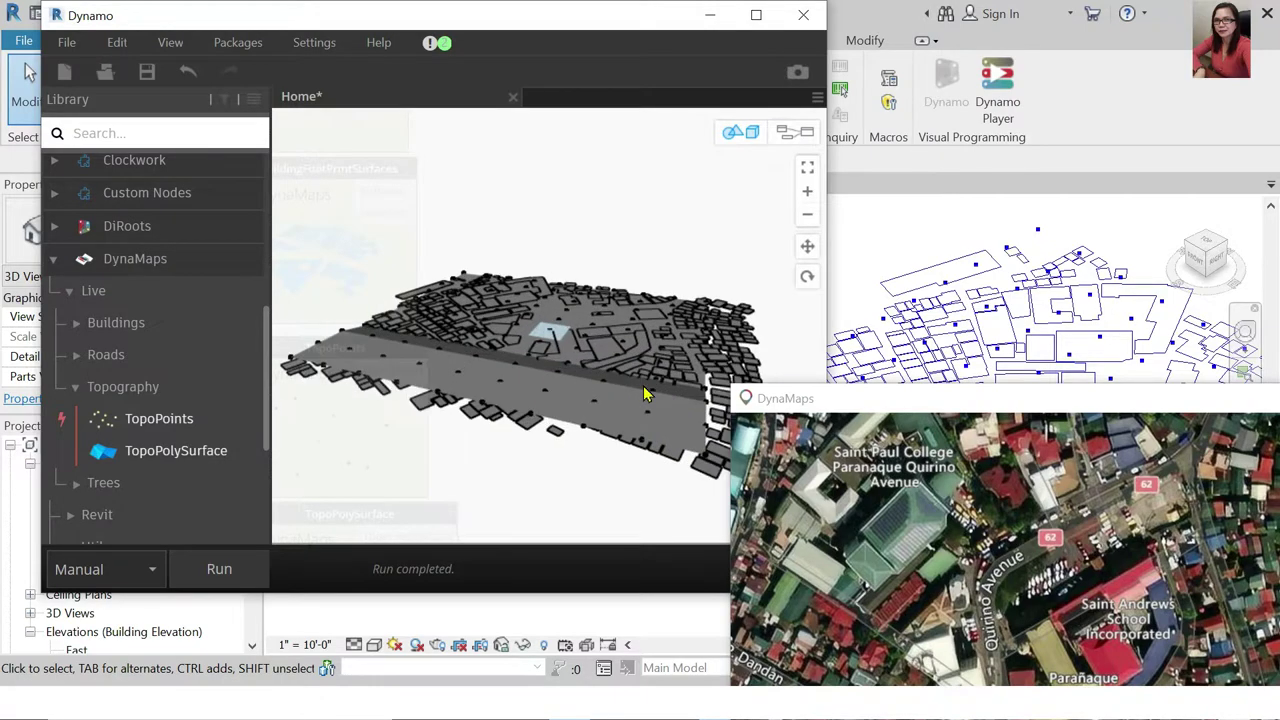
scroll(644, 396, down, 2)
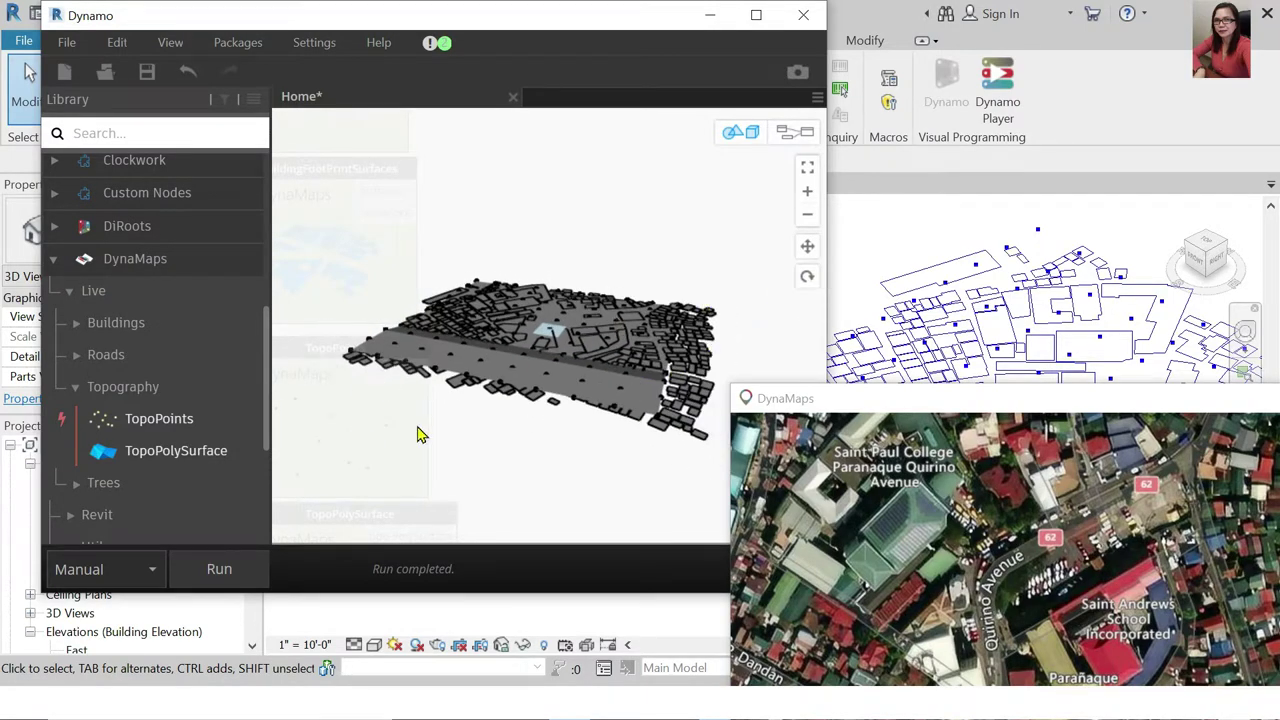
scroll(595, 343, down, 1)
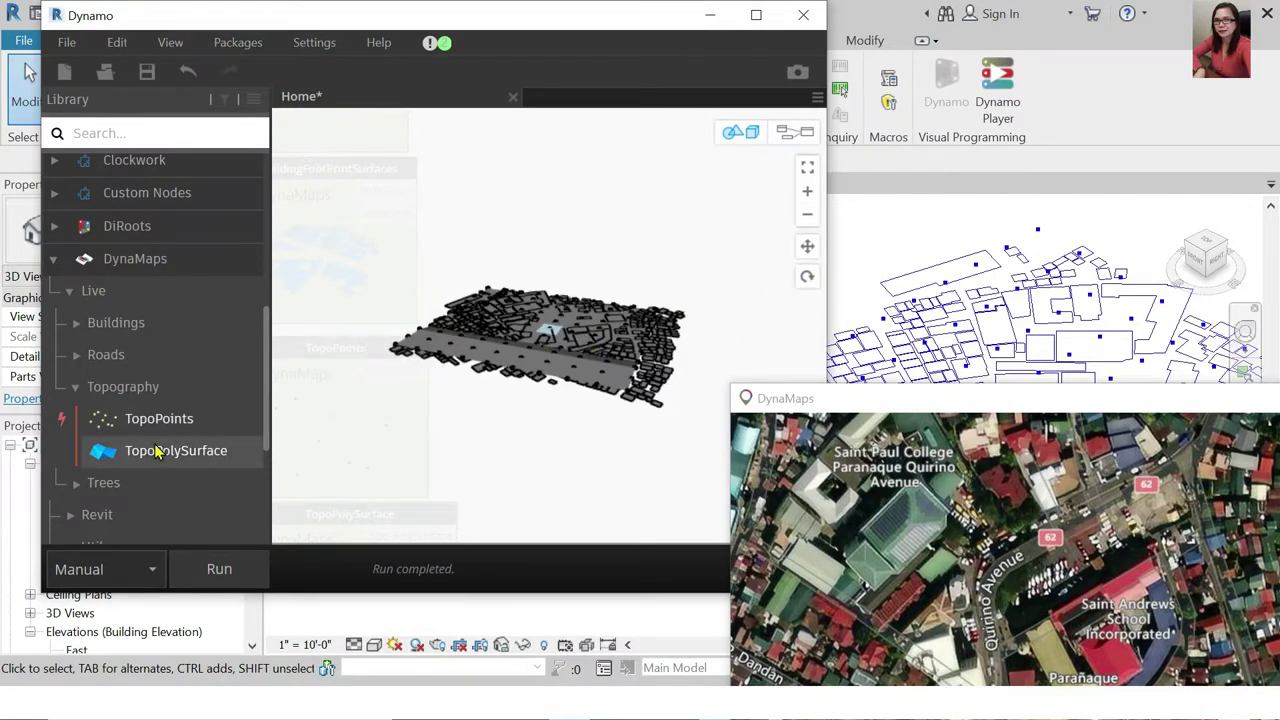
Add a Live > Roads > RoadsAsPolycurves node and position it at the upper middle of the graph
click(77, 358)
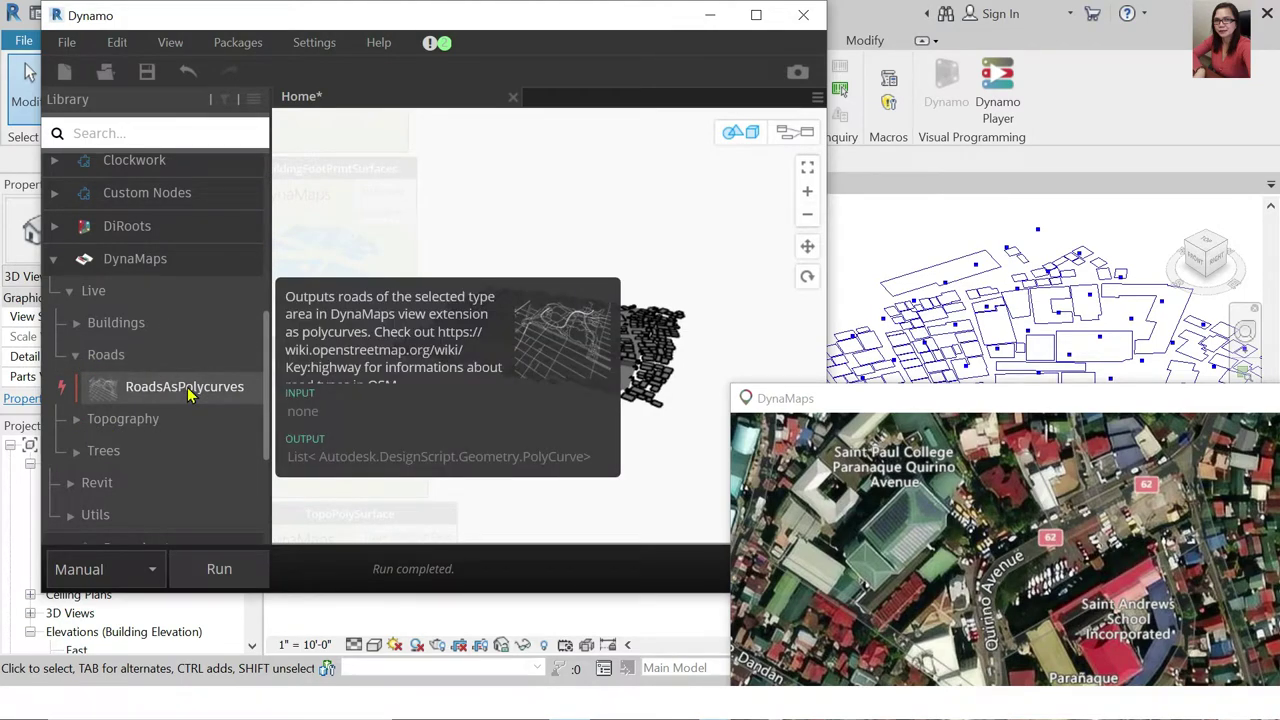
drag(188, 392, 616, 410)
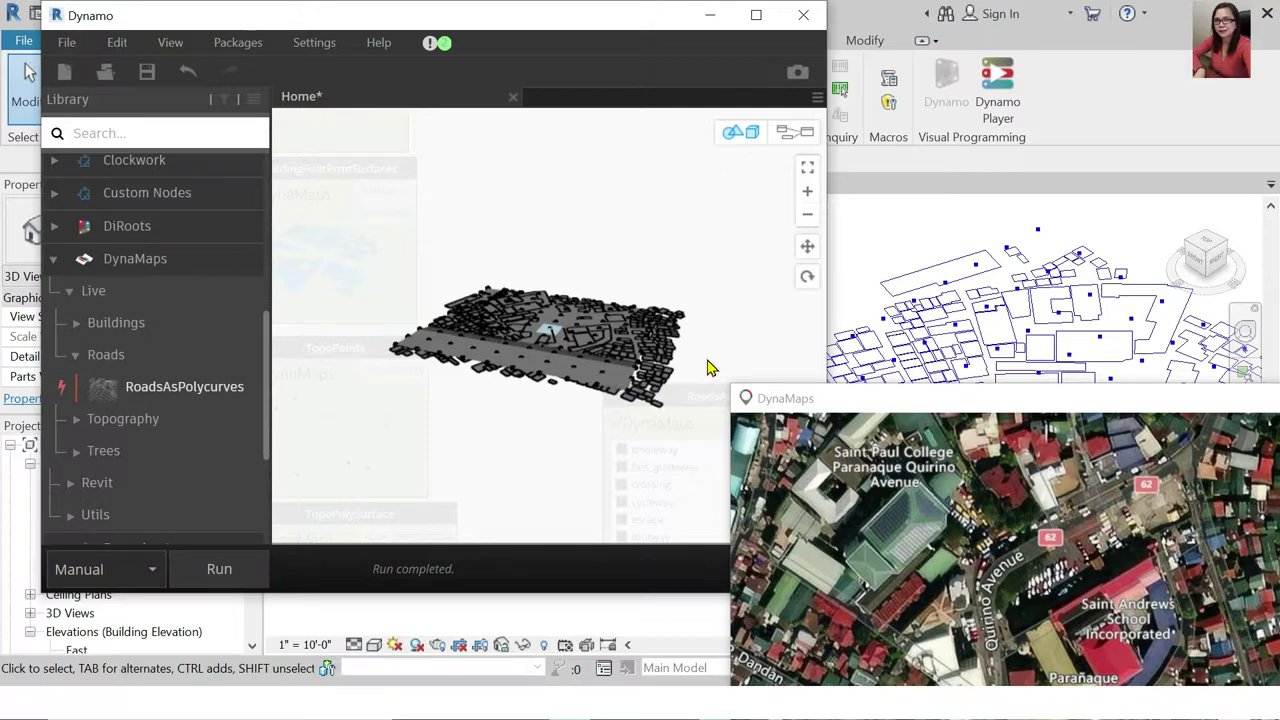
click(750, 138)
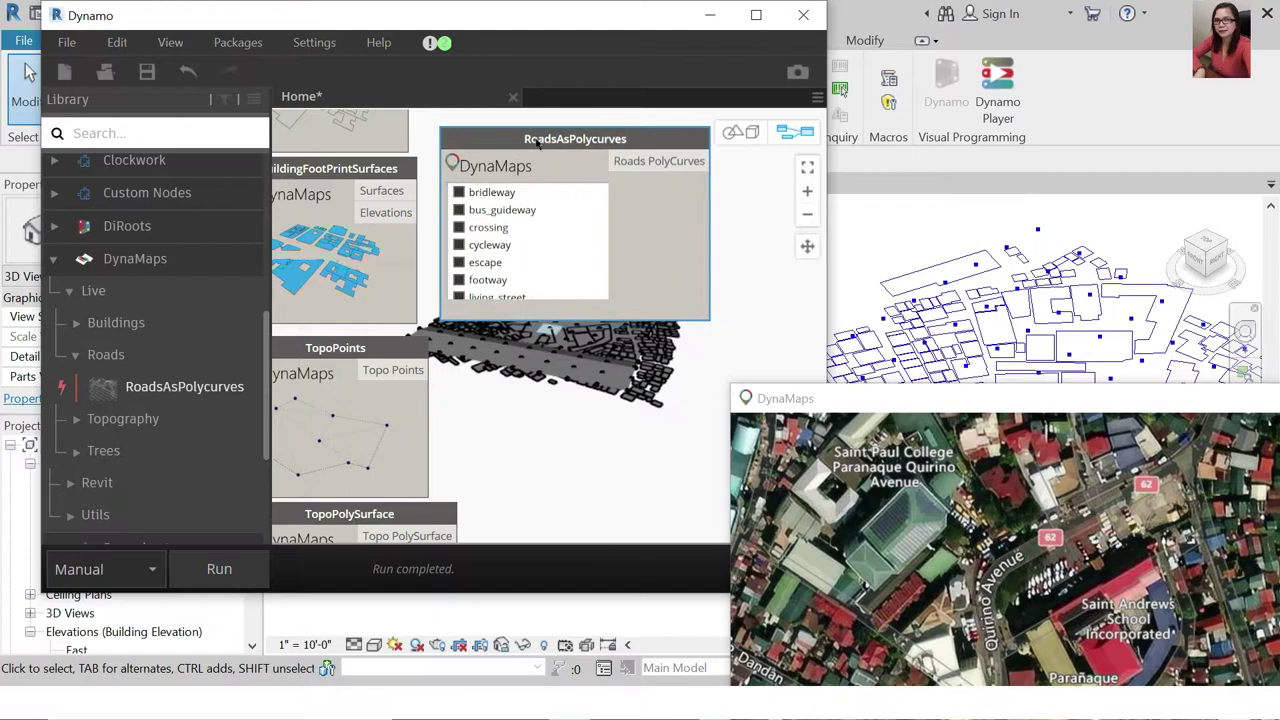
drag(665, 396, 525, 121)
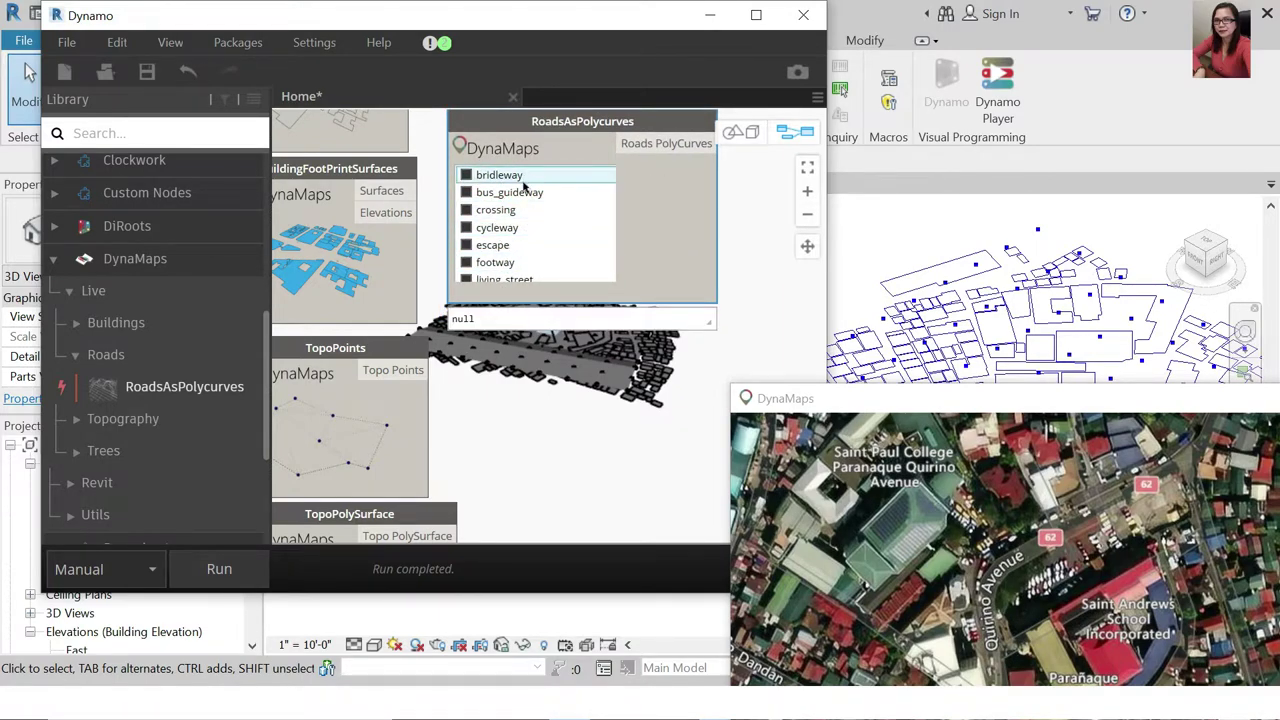
Enable the service, road, residential, pedestrian and crossing road types on RoadsAsPolycurves
scroll(527, 190, down, 1)
scroll(532, 240, down, 2)
scroll(527, 275, down, 2)
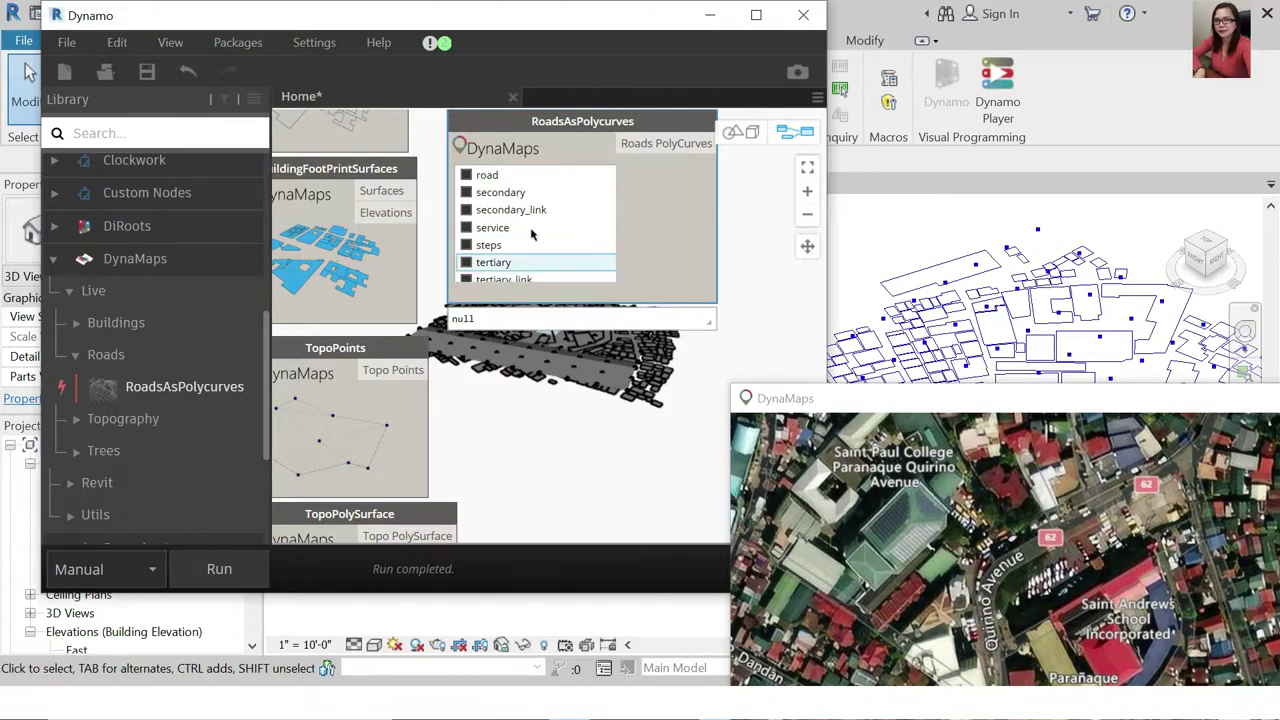
scroll(532, 265, down, 2)
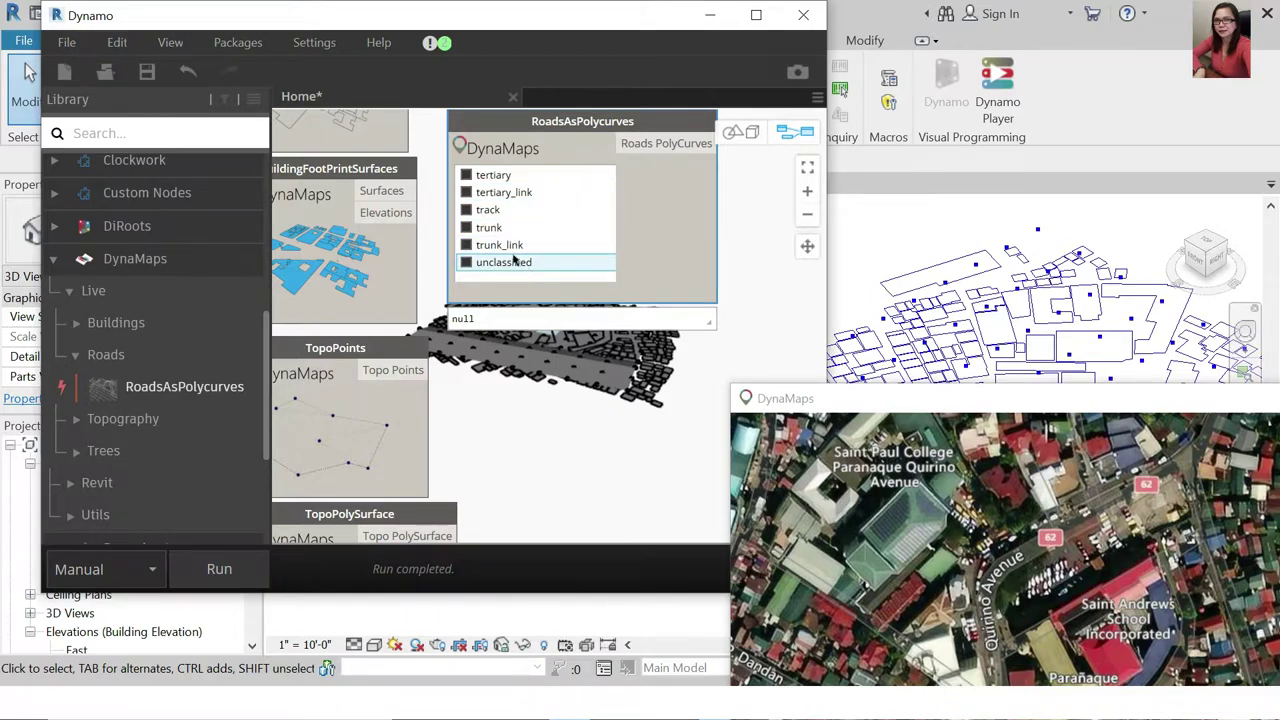
scroll(497, 254, up, 1)
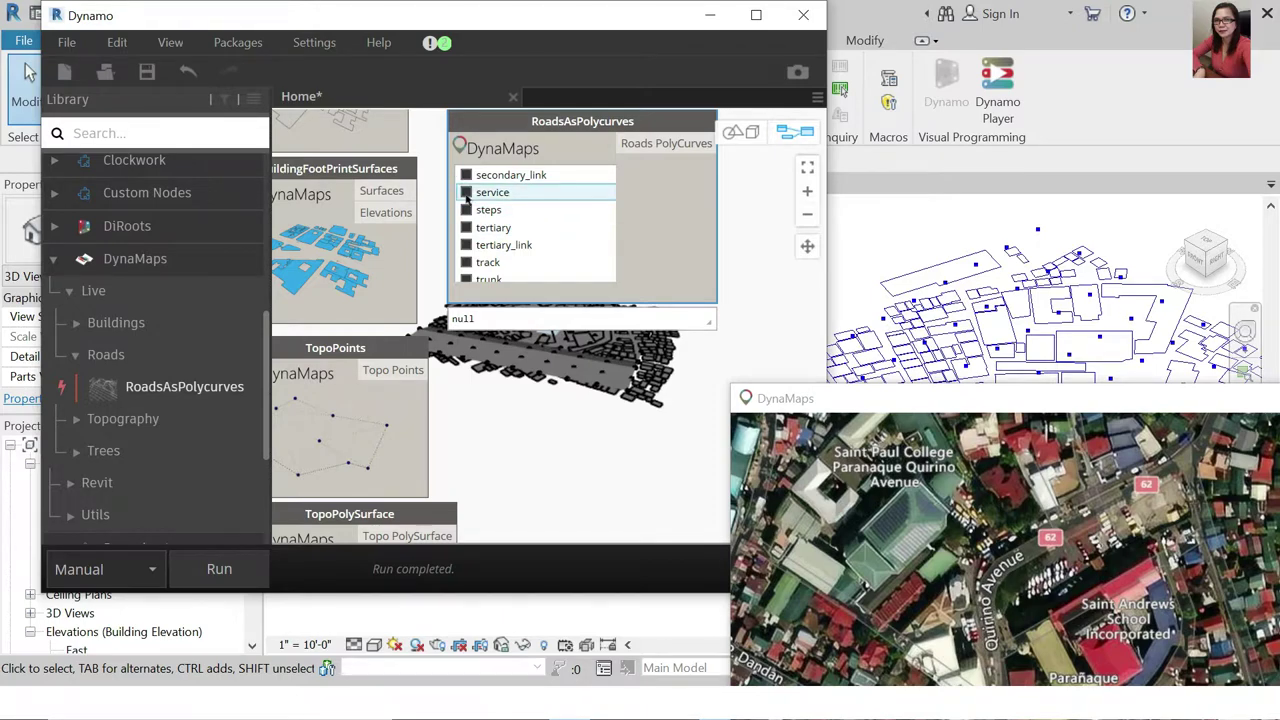
click(536, 199)
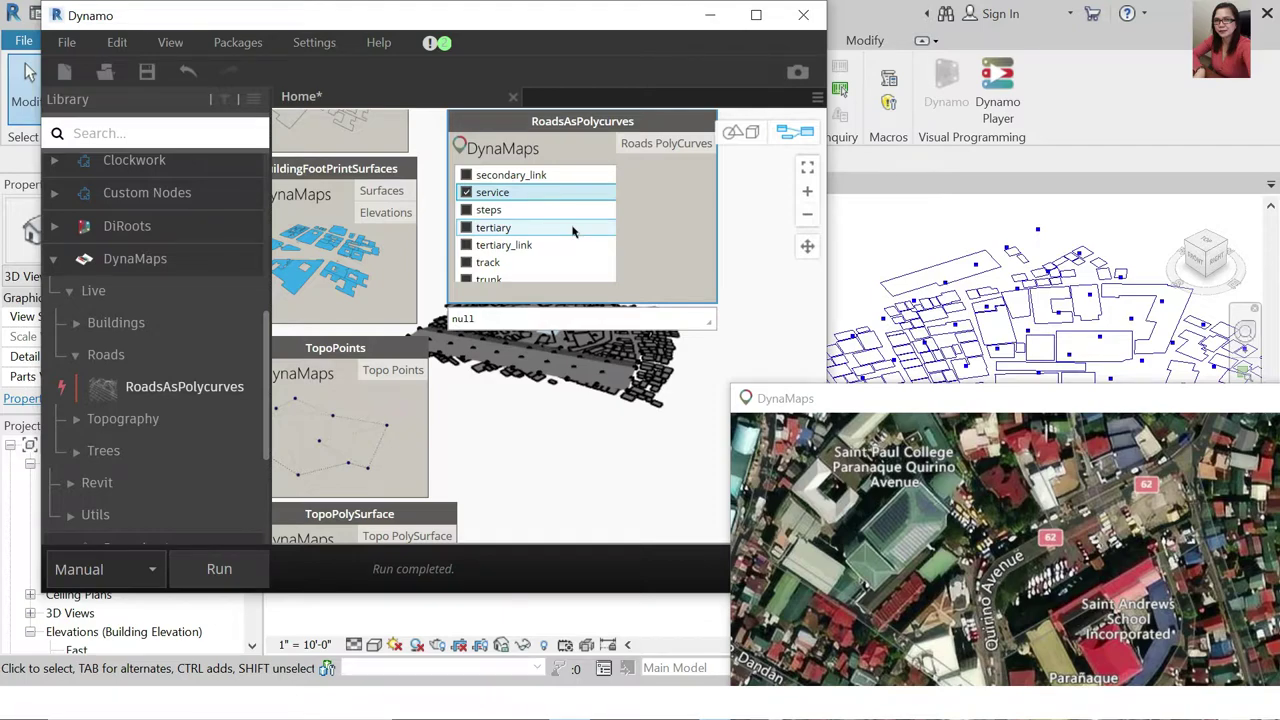
scroll(573, 231, up, 1)
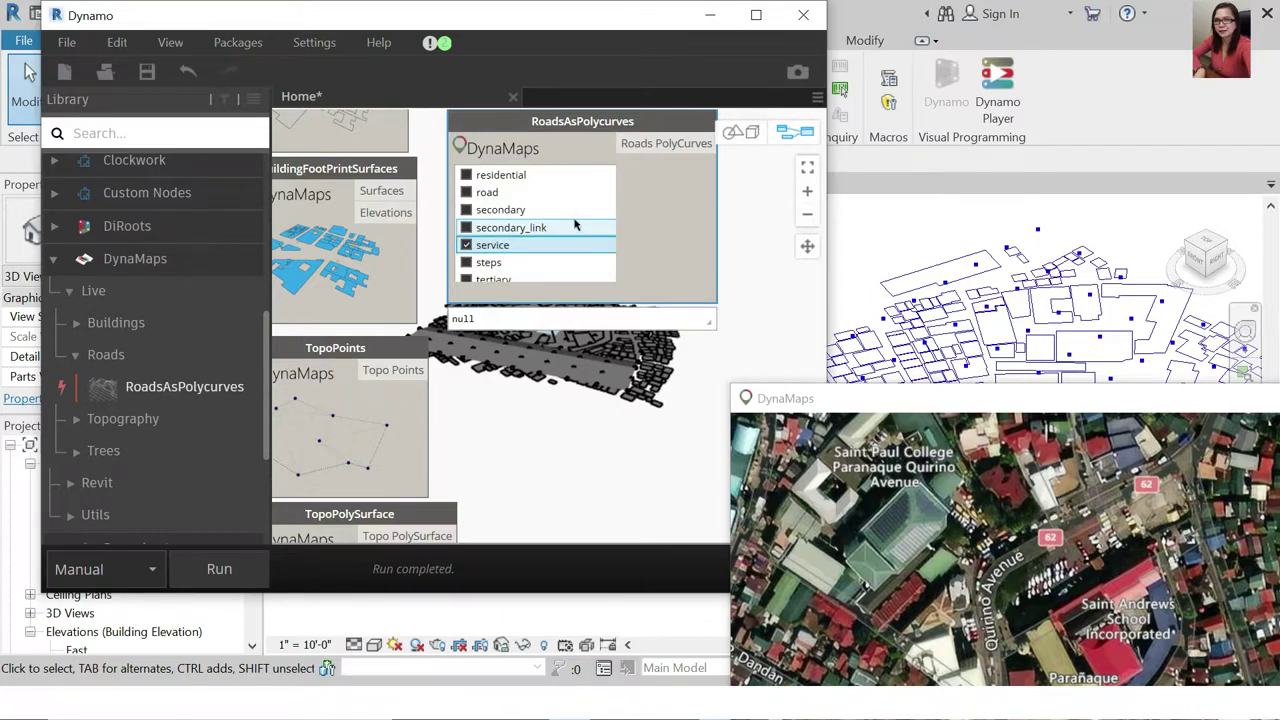
click(466, 193)
scroll(576, 202, up, 1)
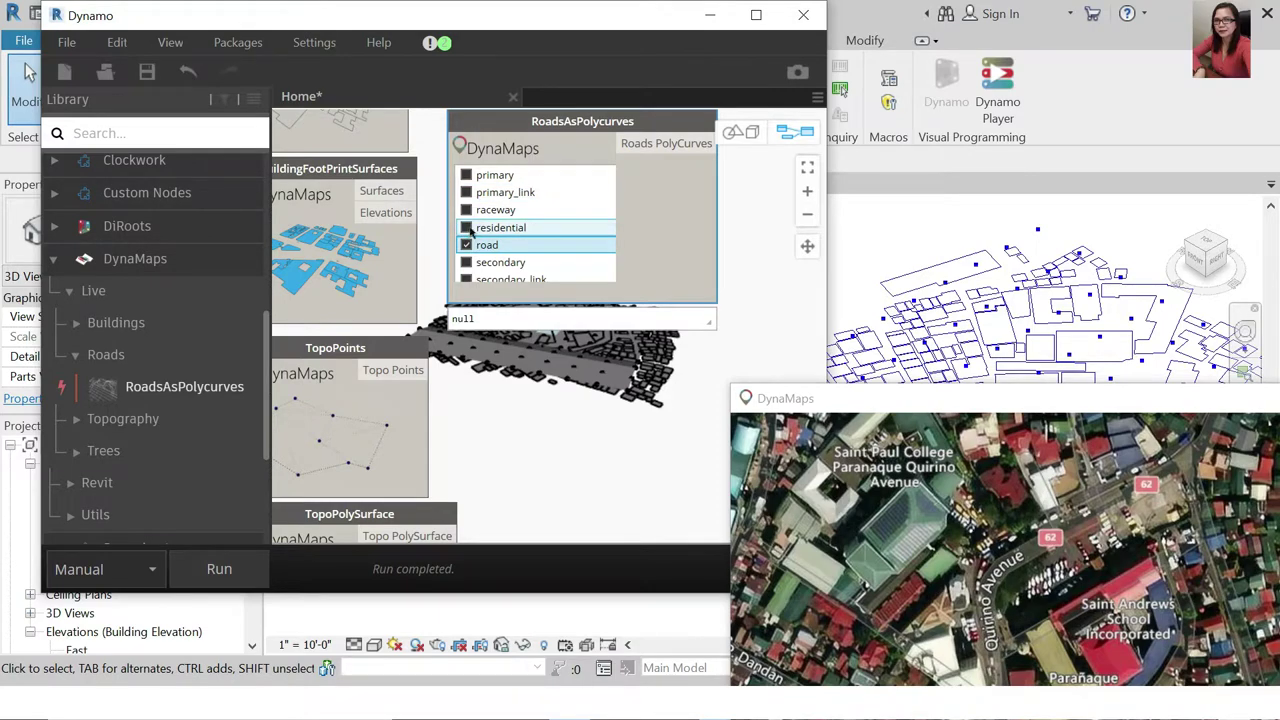
click(467, 228)
scroll(560, 211, up, 1)
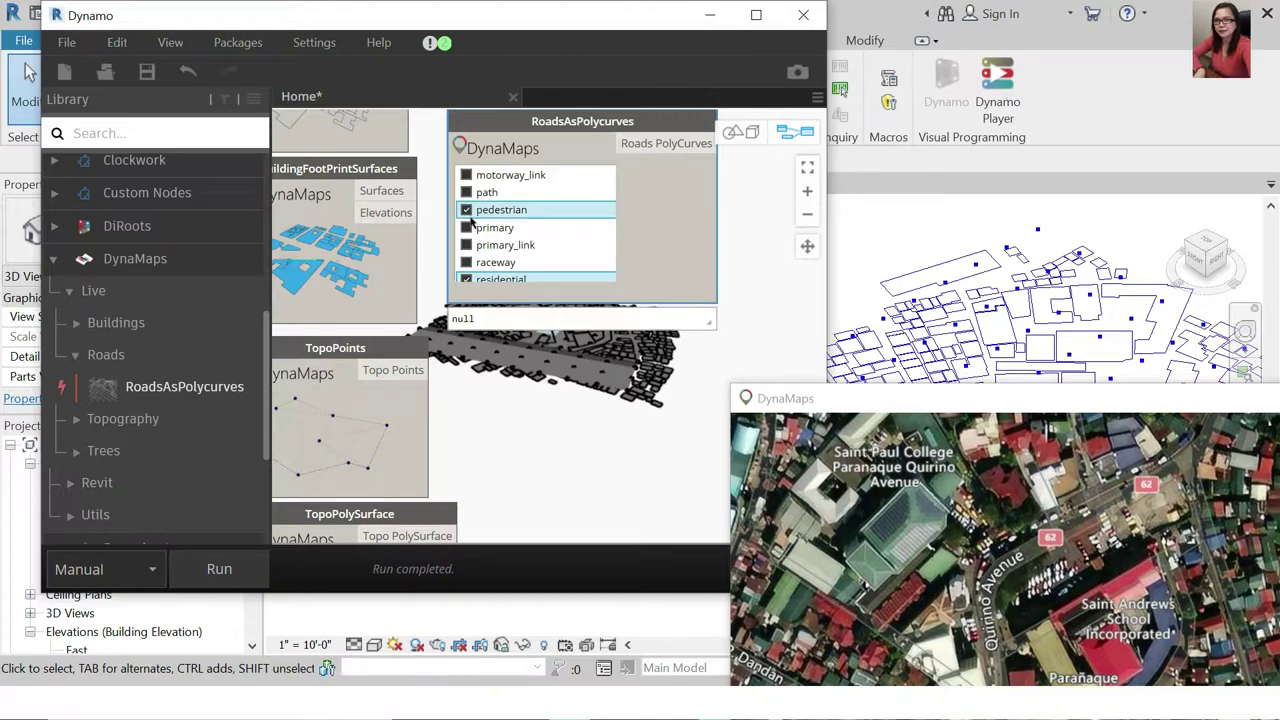
click(467, 209)
scroll(585, 226, up, 1)
scroll(586, 227, up, 1)
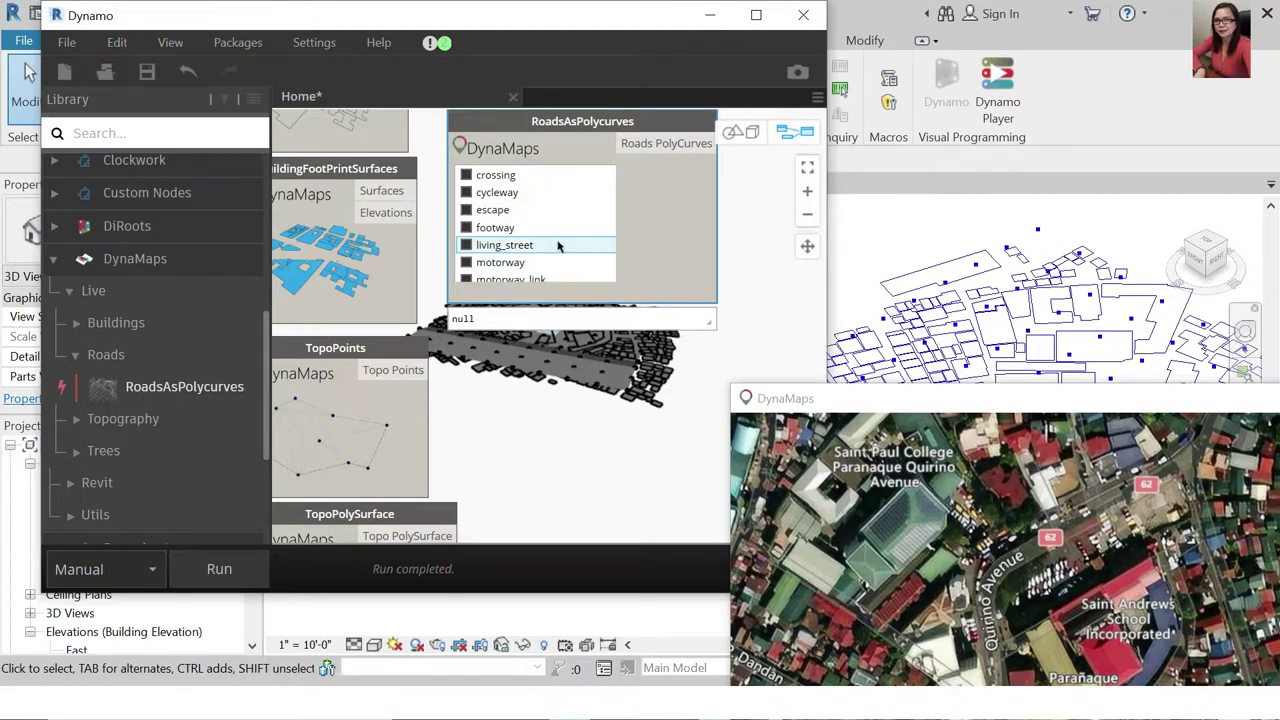
scroll(556, 226, up, 1)
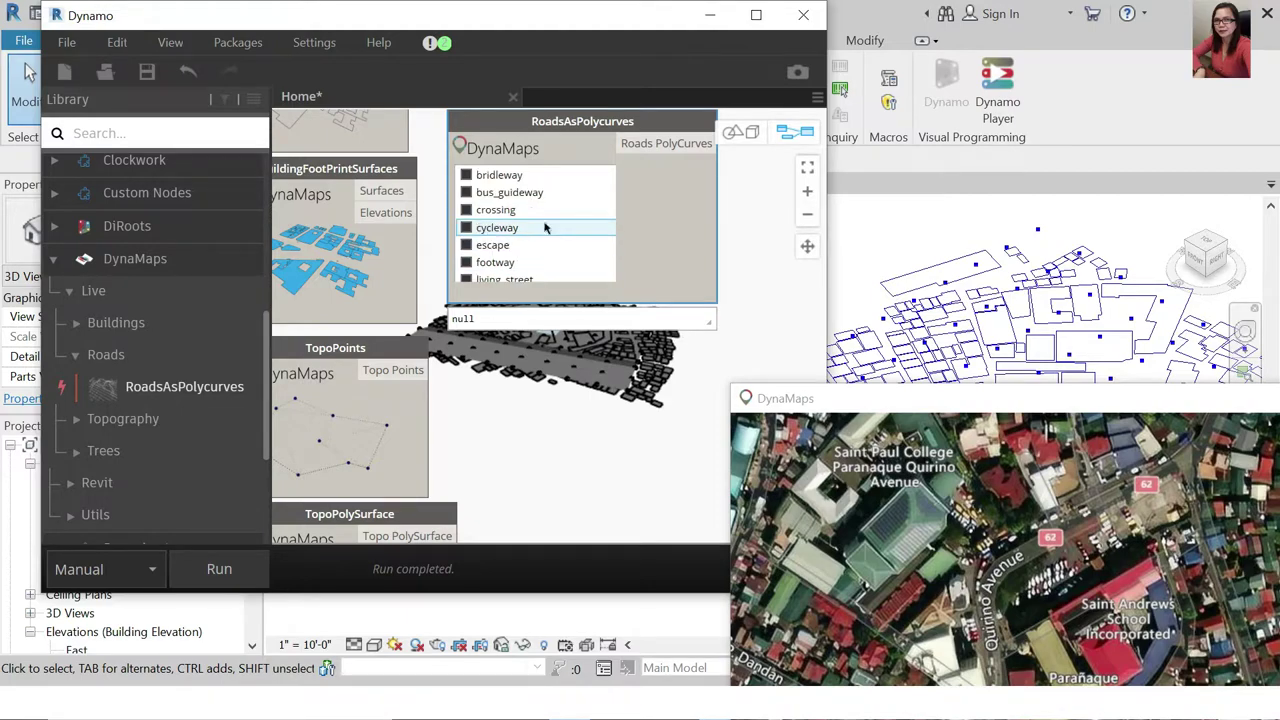
click(465, 210)
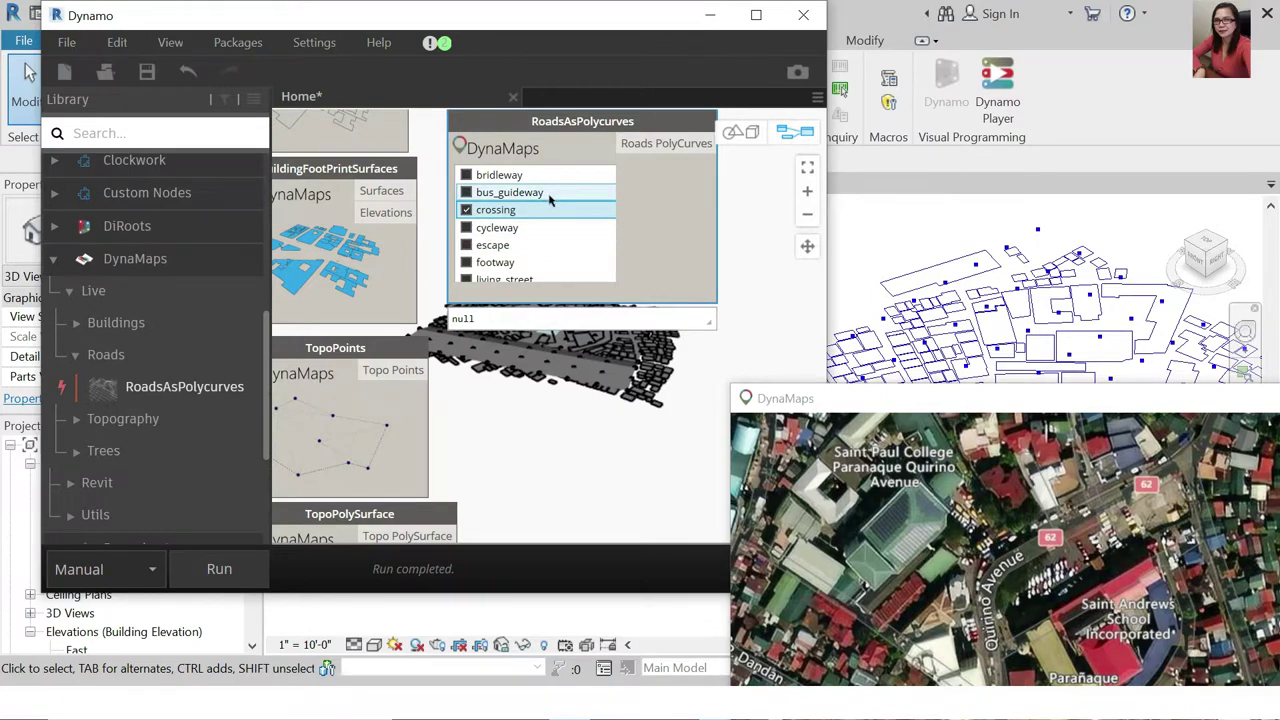
Also enable footway and secondary roads, leaving path unchecked
scroll(572, 226, down, 1)
scroll(572, 226, down, 2)
scroll(573, 229, down, 1)
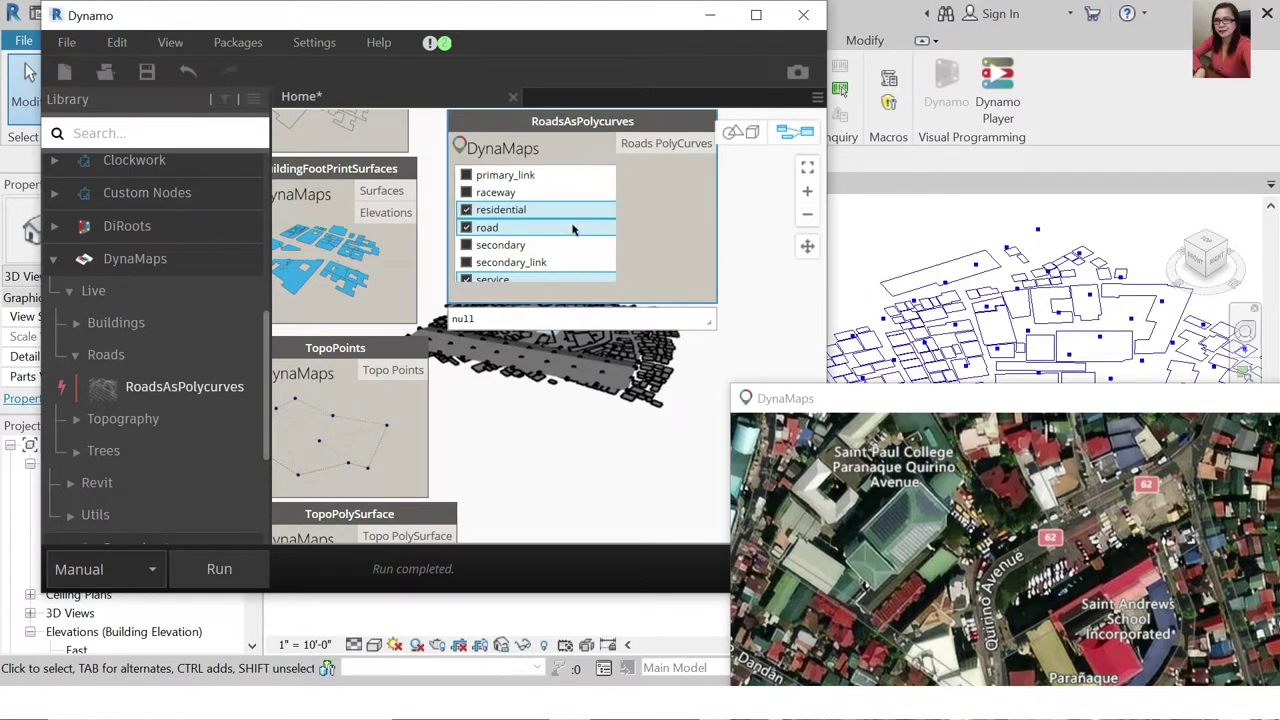
scroll(572, 229, down, 2)
scroll(572, 229, down, 1)
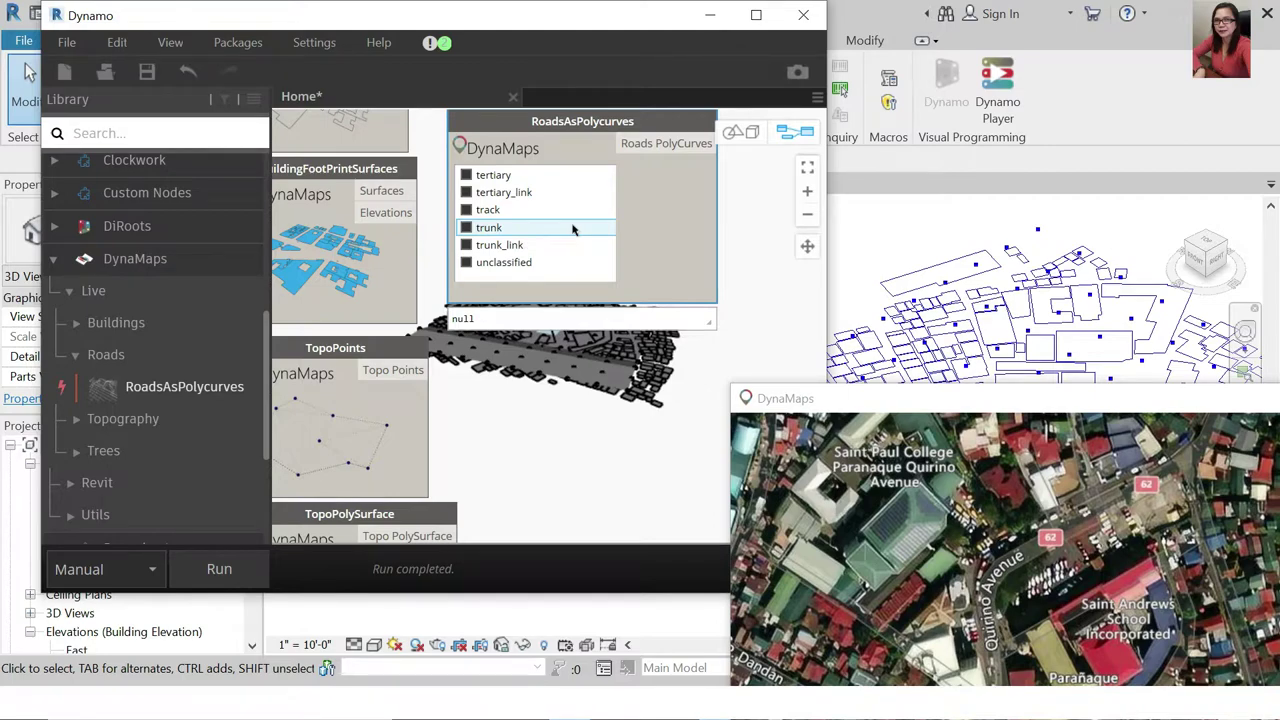
scroll(572, 229, up, 1)
scroll(570, 228, up, 2)
scroll(567, 226, up, 3)
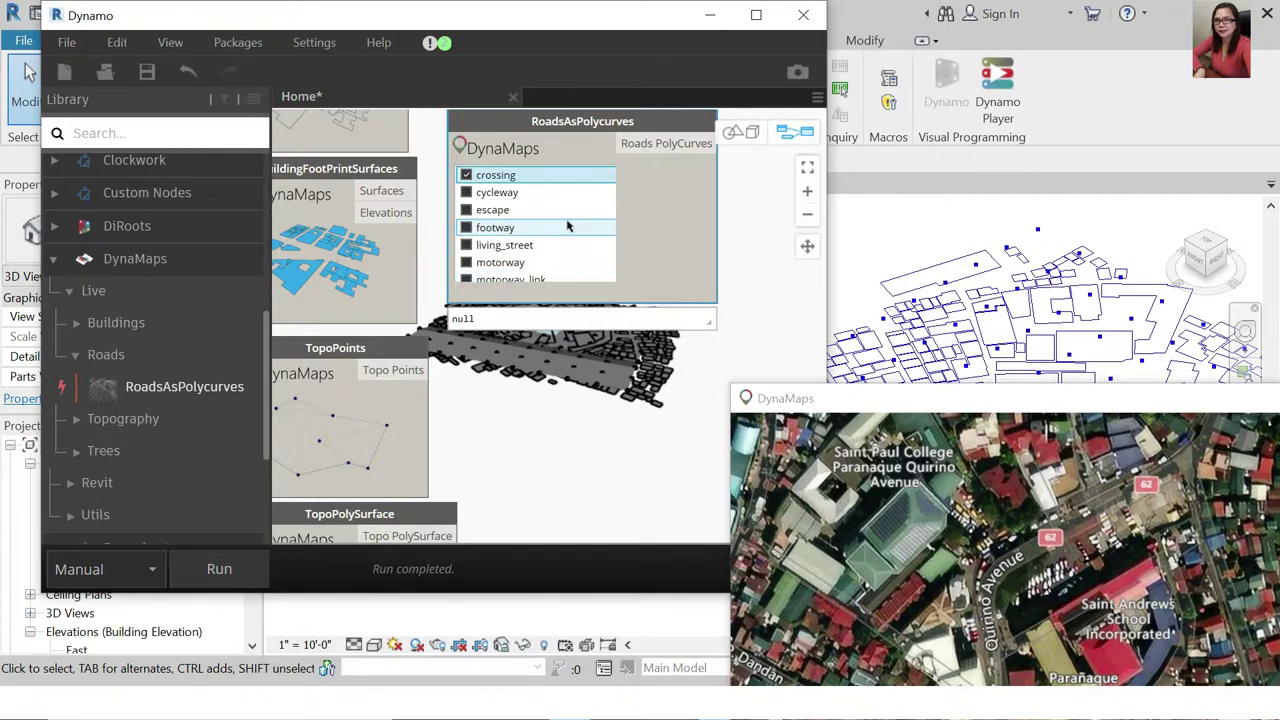
scroll(567, 227, down, 1)
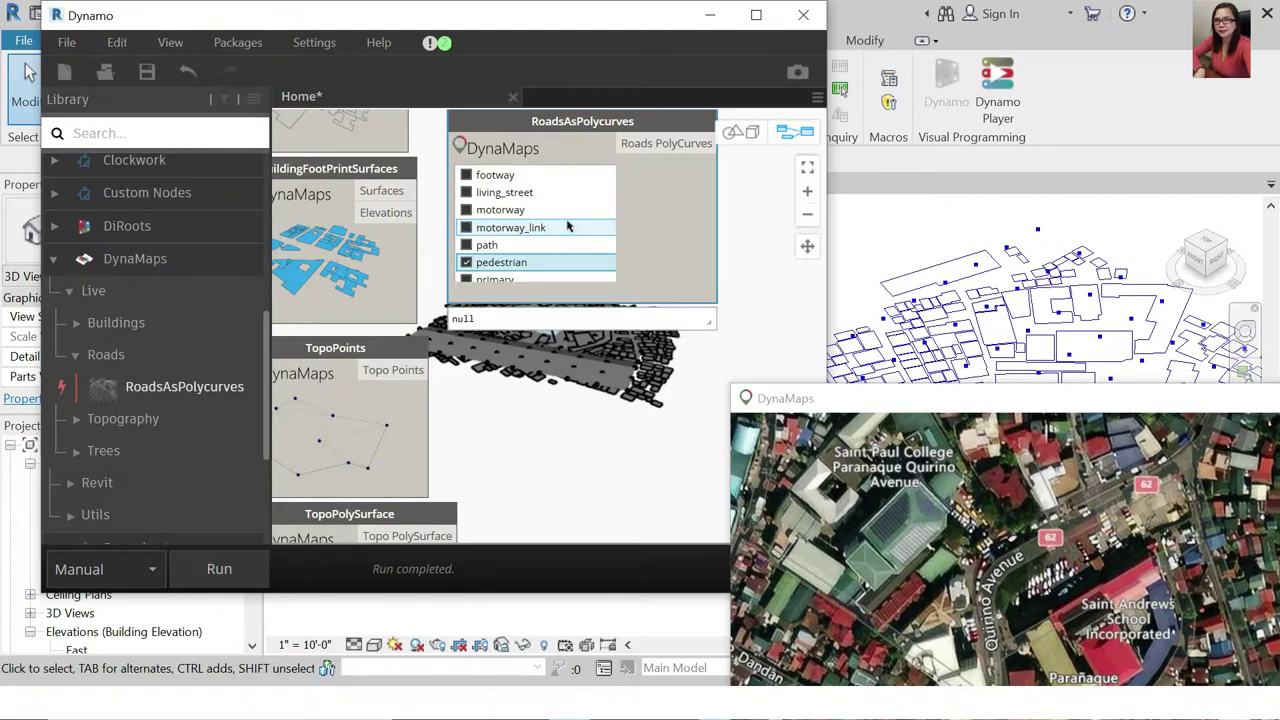
click(467, 246)
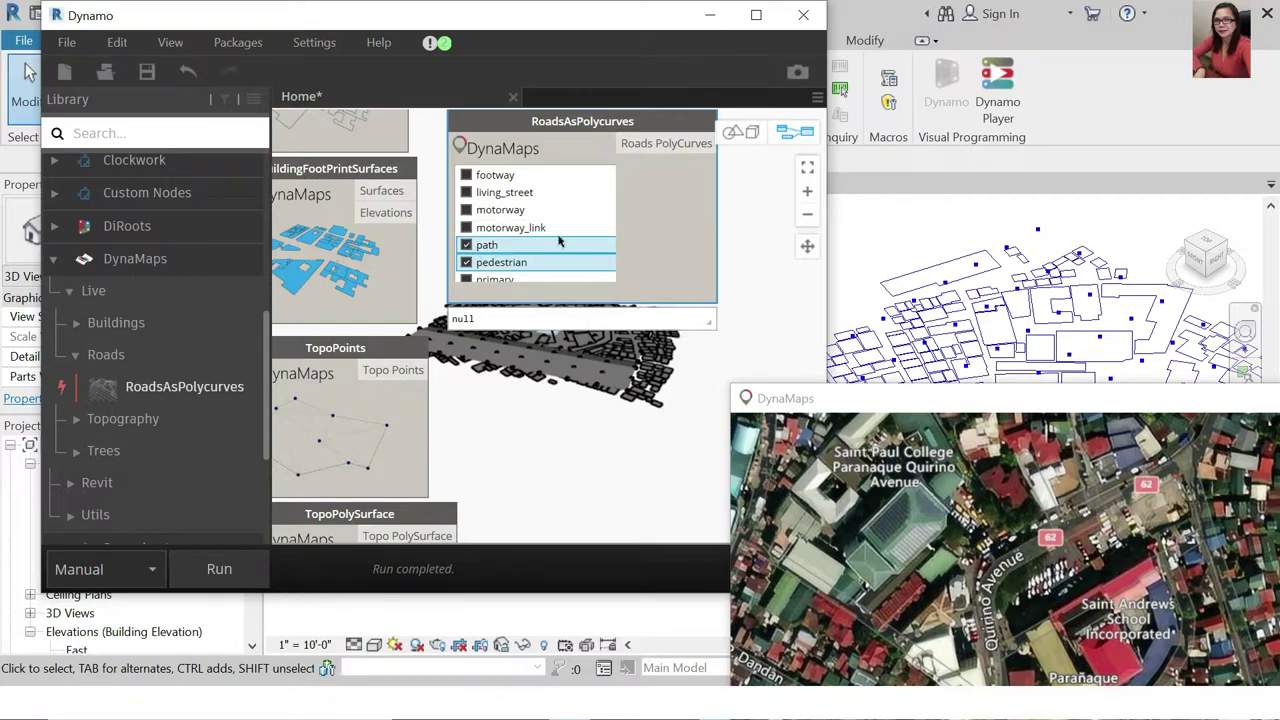
click(467, 177)
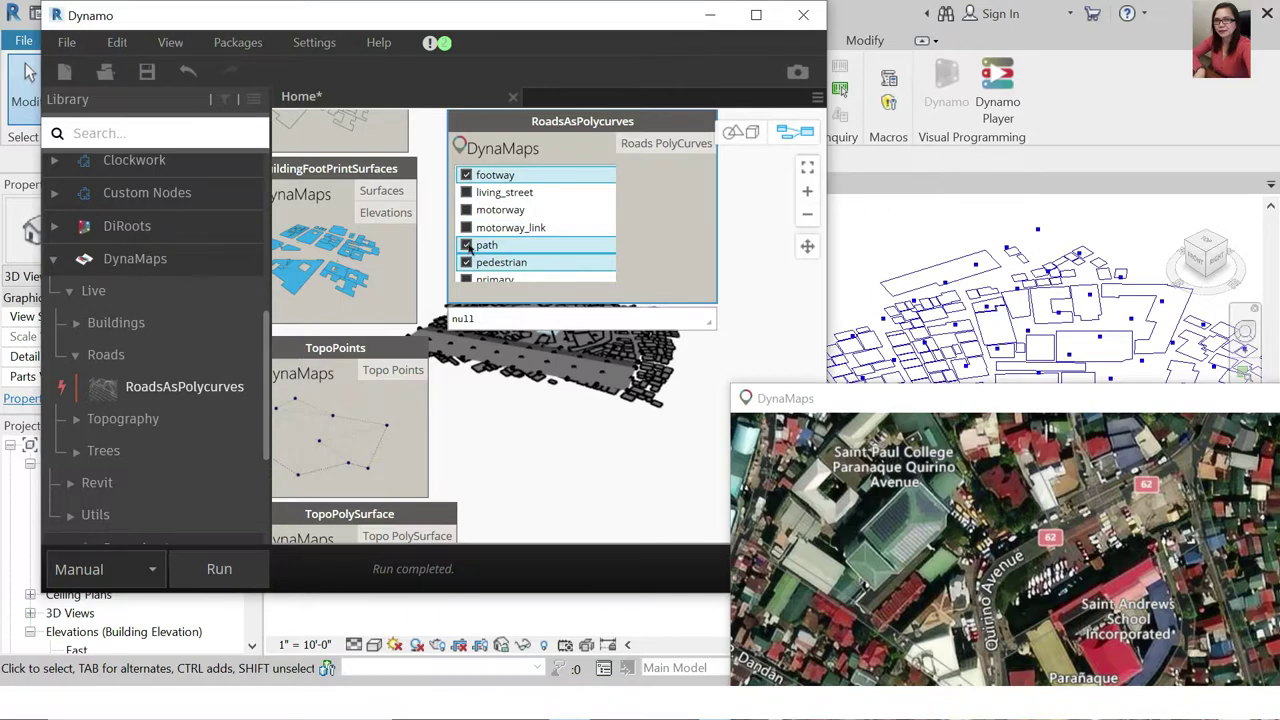
click(467, 245)
scroll(592, 235, down, 1)
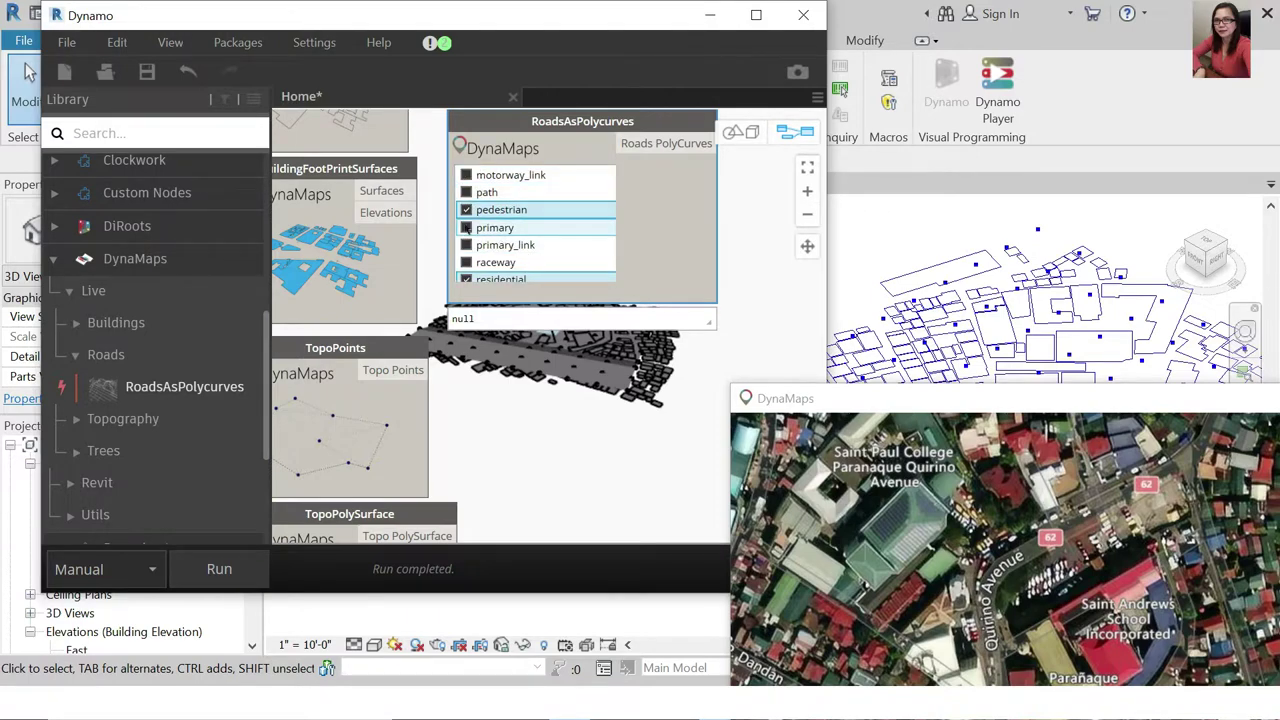
scroll(587, 242, down, 1)
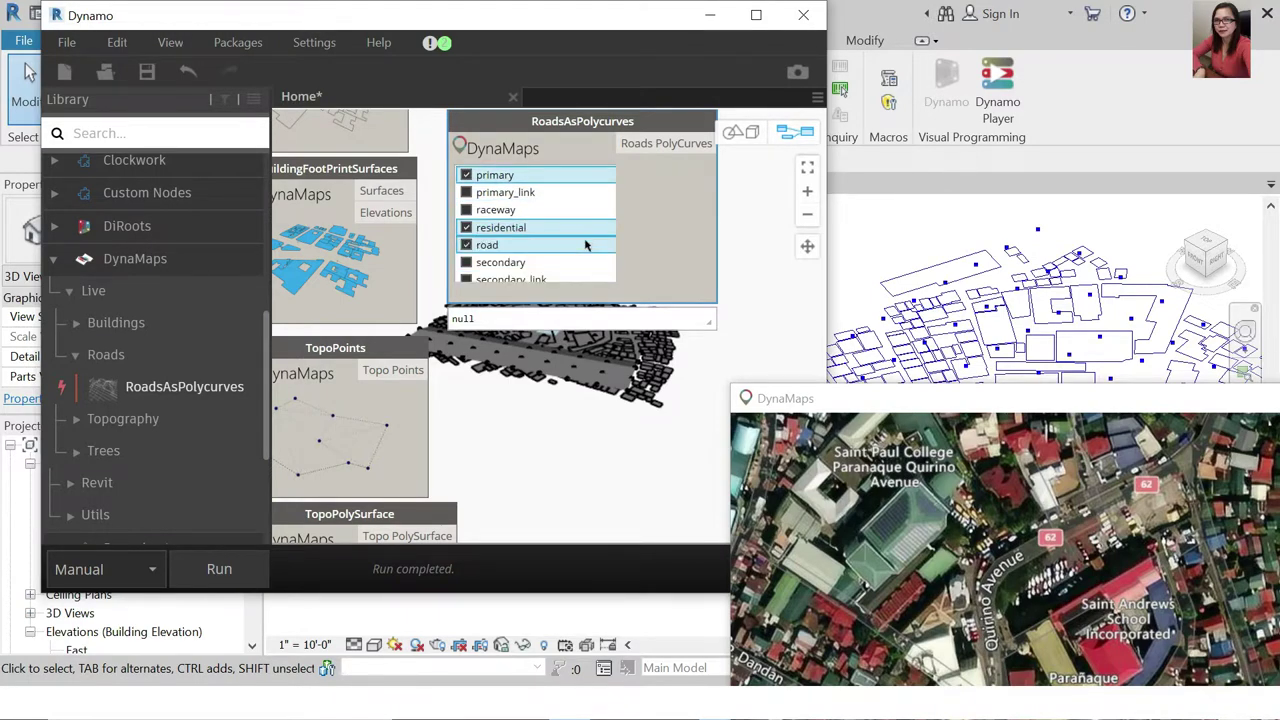
scroll(587, 248, down, 1)
click(466, 210)
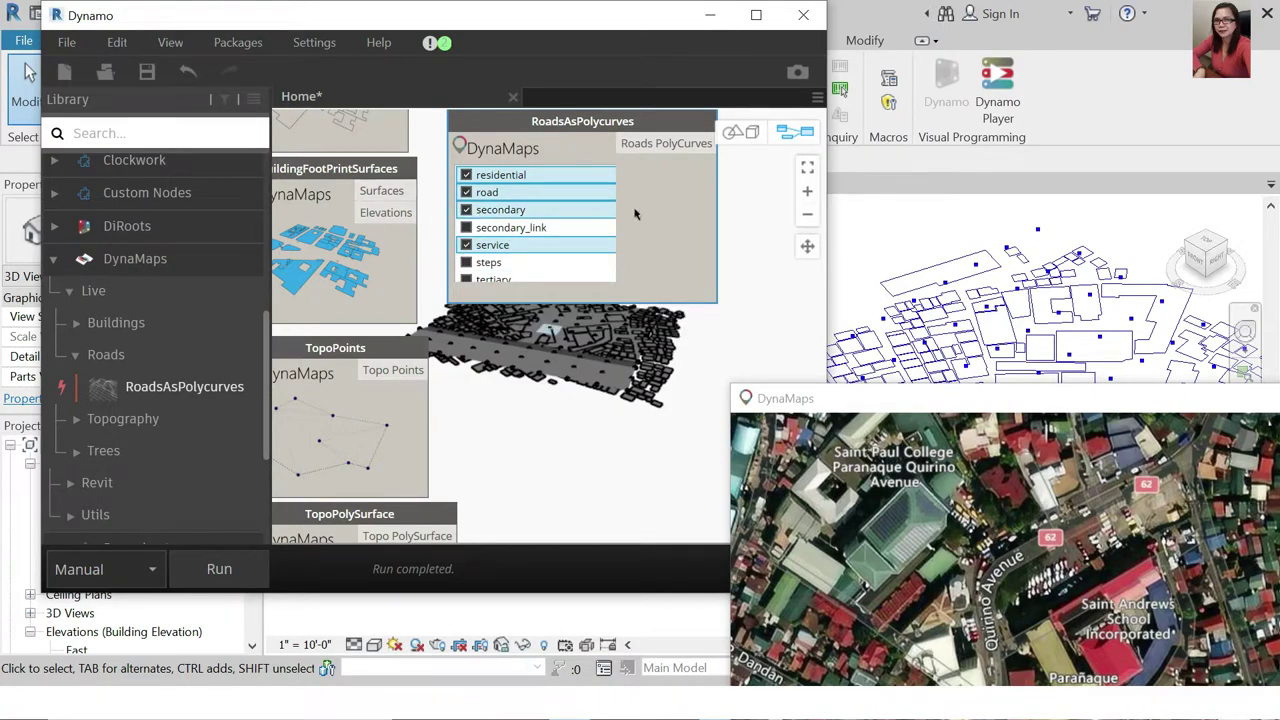
Run the graph with the roads node and view the resulting road curves in the 3D preview
click(231, 573)
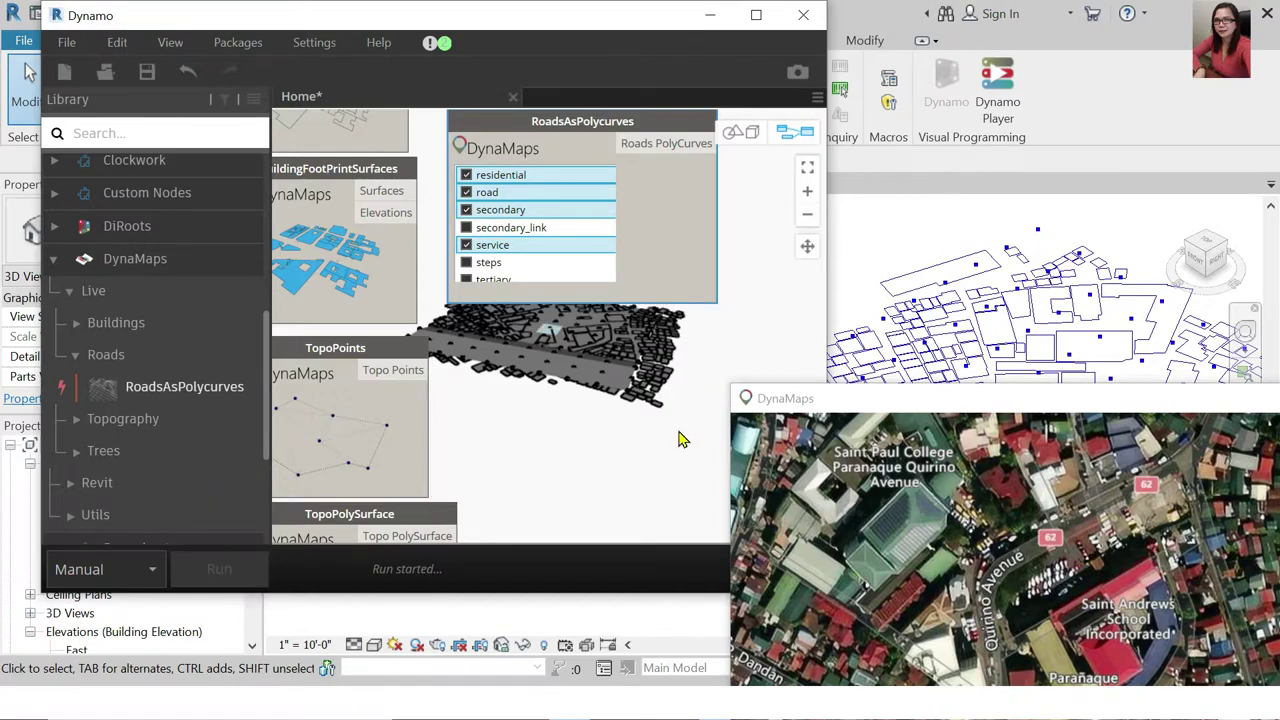
scroll(632, 425, down, 2)
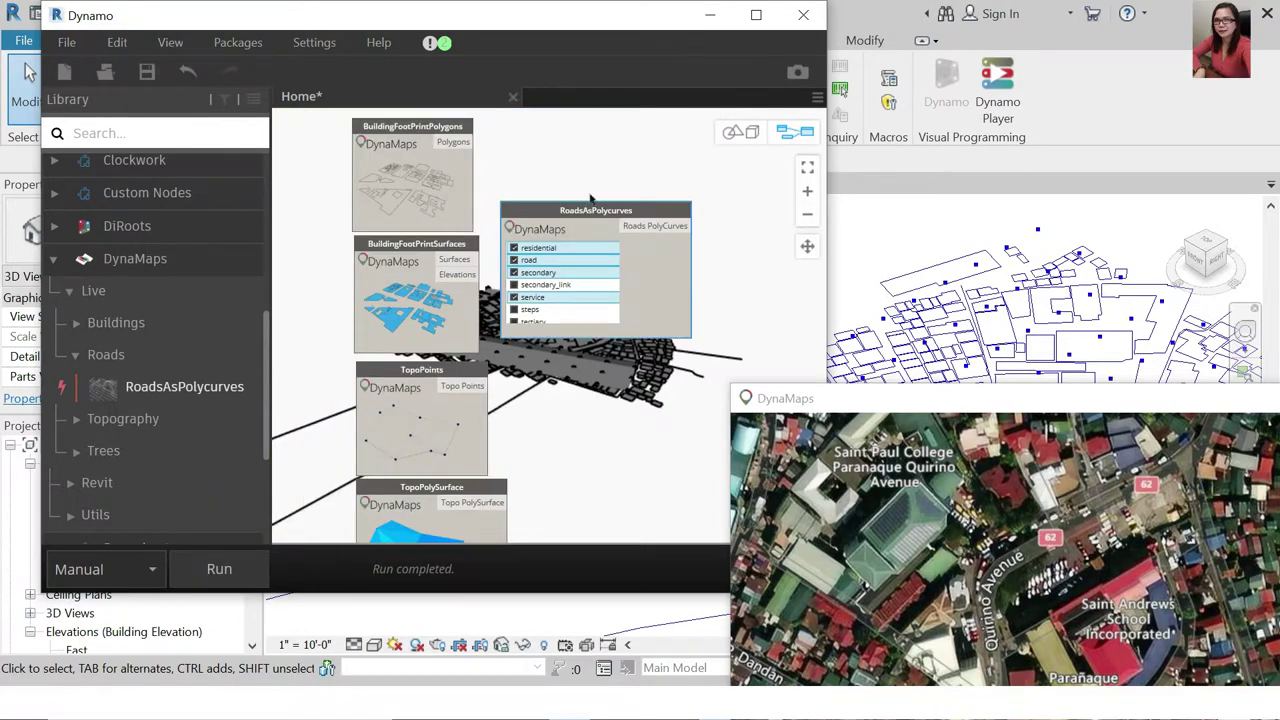
click(740, 132)
scroll(600, 360, up, 3)
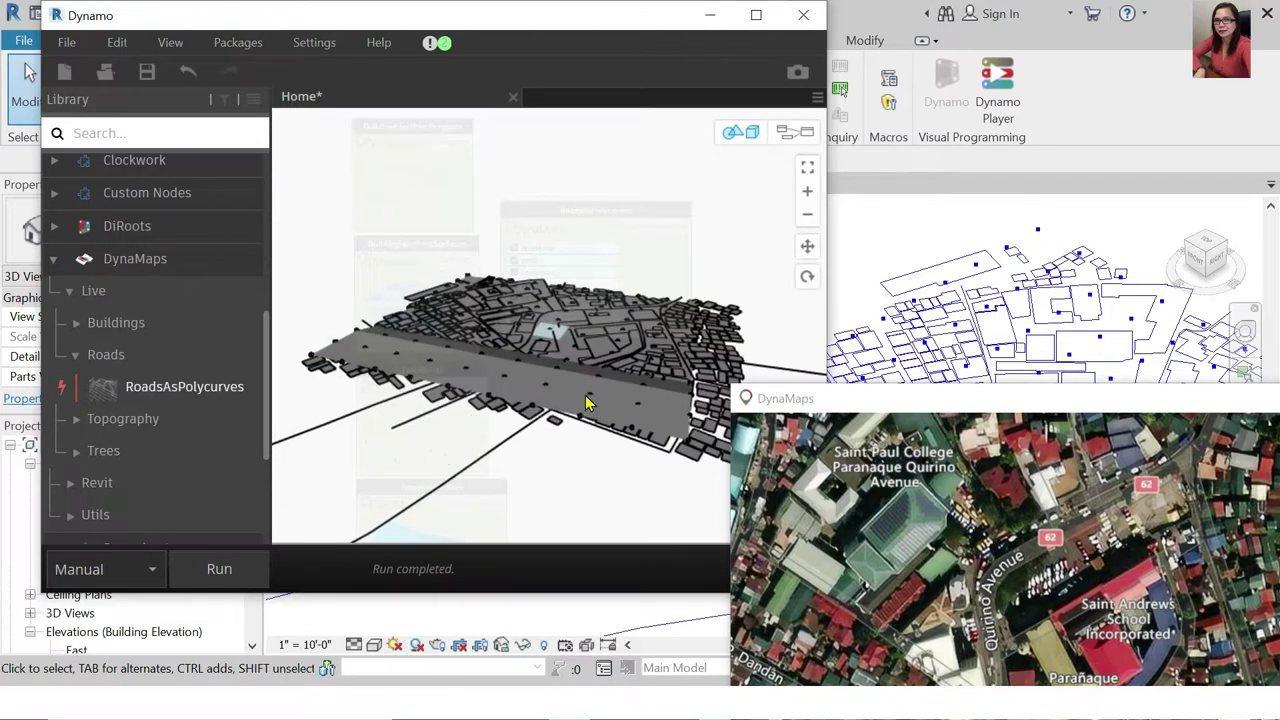
scroll(622, 368, up, 3)
scroll(508, 349, up, 3)
scroll(526, 337, up, 3)
scroll(537, 326, up, 3)
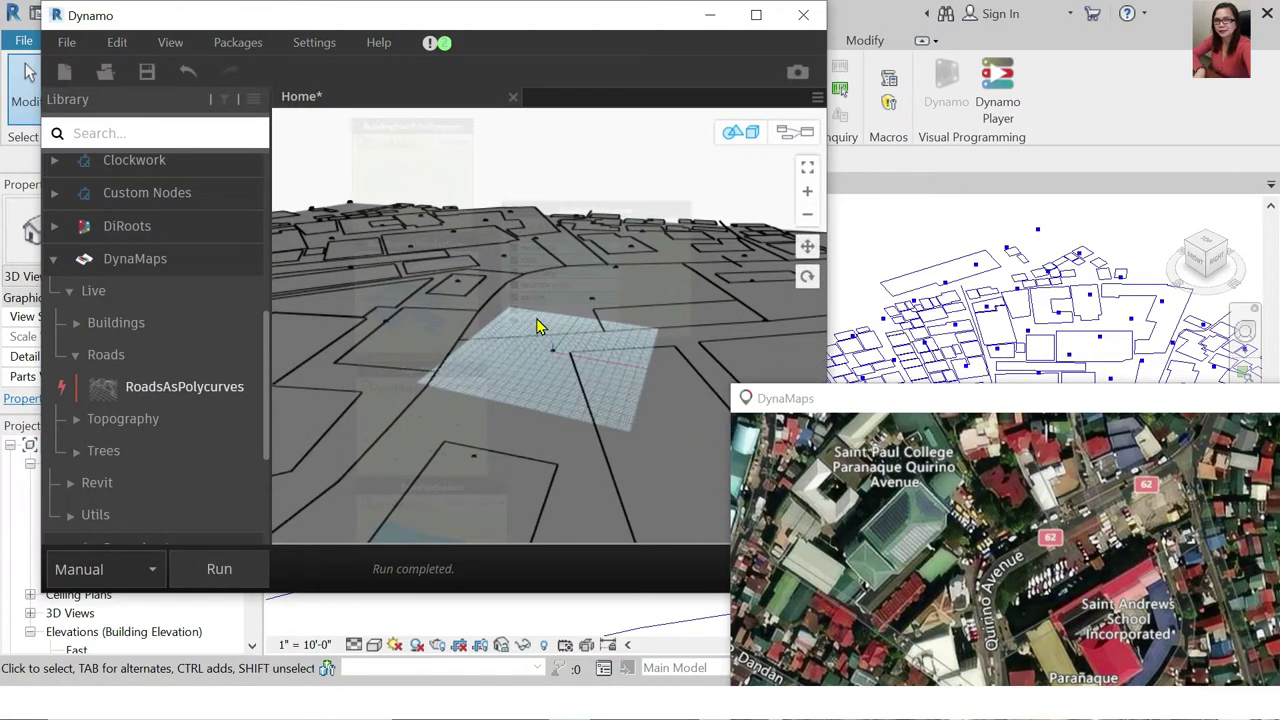
scroll(480, 283, up, 3)
scroll(480, 283, down, 3)
scroll(514, 291, down, 3)
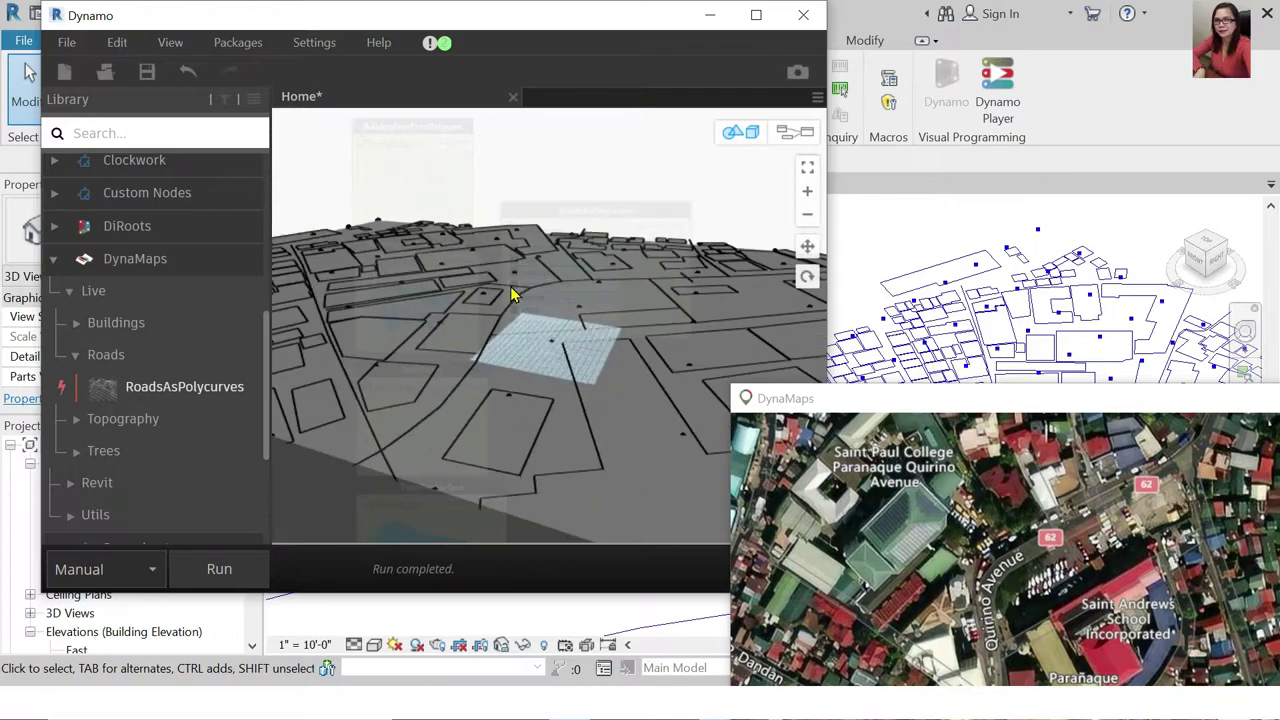
scroll(510, 293, down, 3)
Zoom out and orbit the city model to inspect the roads, then move the map window down
click(807, 213)
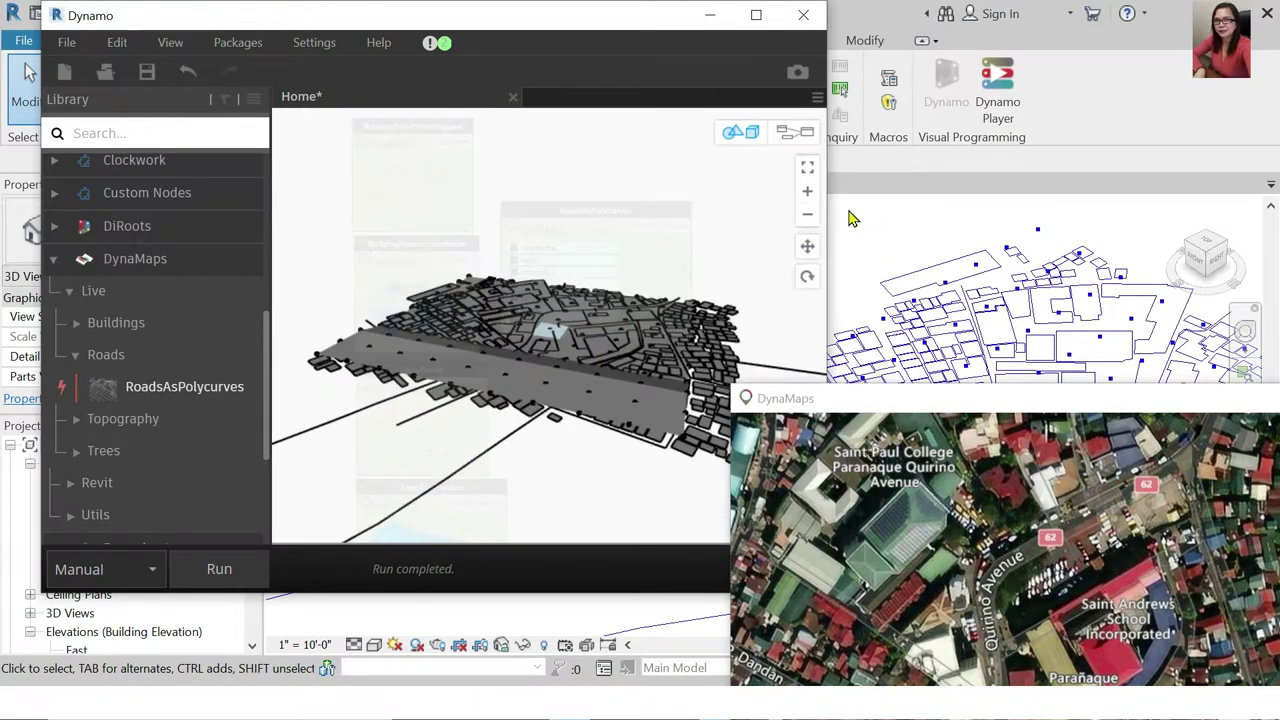
click(807, 276)
mouse_move(666, 374)
mouse_down()
mouse_move(480, 403)
mouse_move(706, 371)
mouse_move(543, 447)
mouse_move(457, 423)
mouse_move(414, 394)
mouse_up()
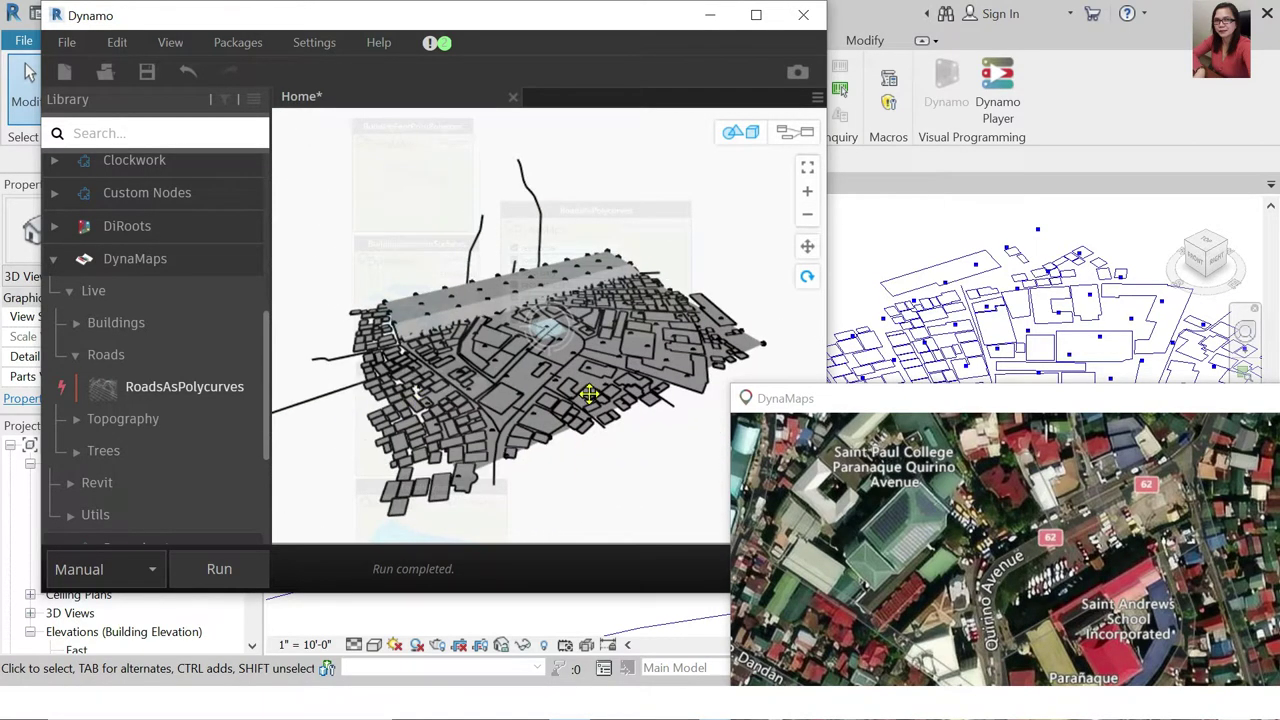
drag(591, 393, 631, 405)
mouse_move(546, 427)
mouse_down()
mouse_move(566, 400)
mouse_move(609, 400)
mouse_move(480, 437)
mouse_move(431, 434)
mouse_up()
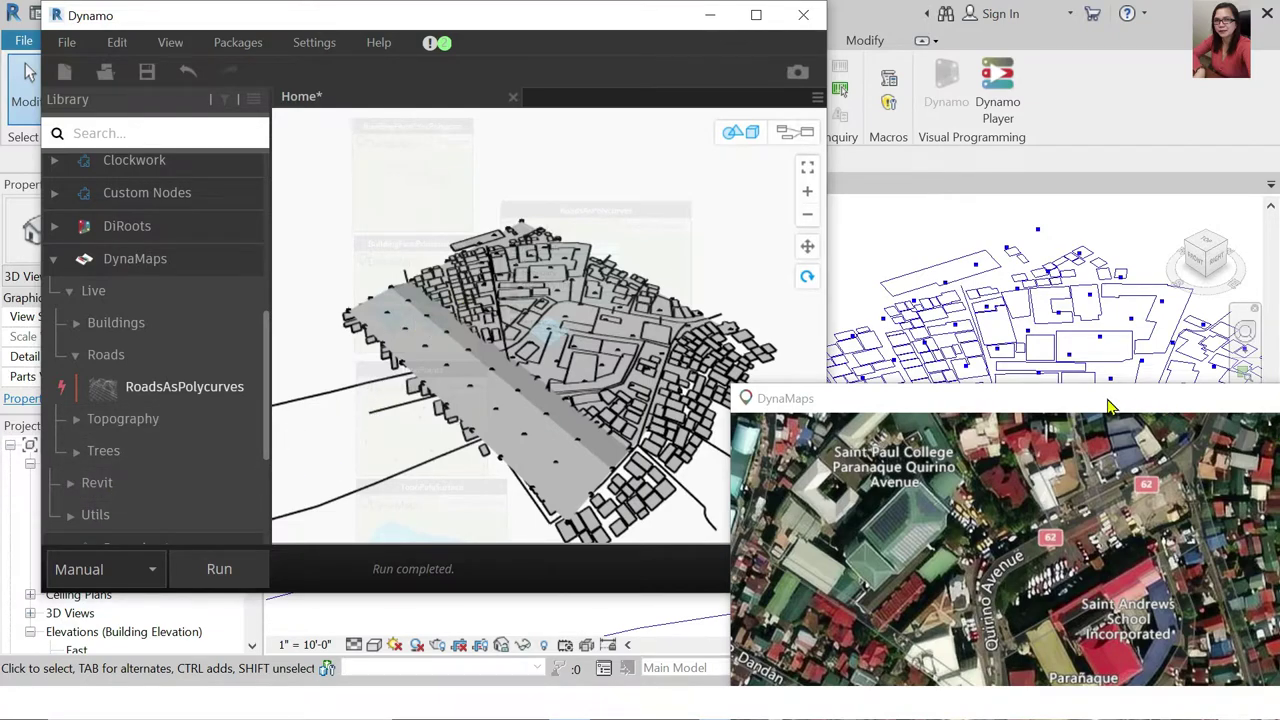
mouse_move(1108, 405)
mouse_down()
mouse_move(971, 528)
mouse_move(954, 560)
mouse_up()
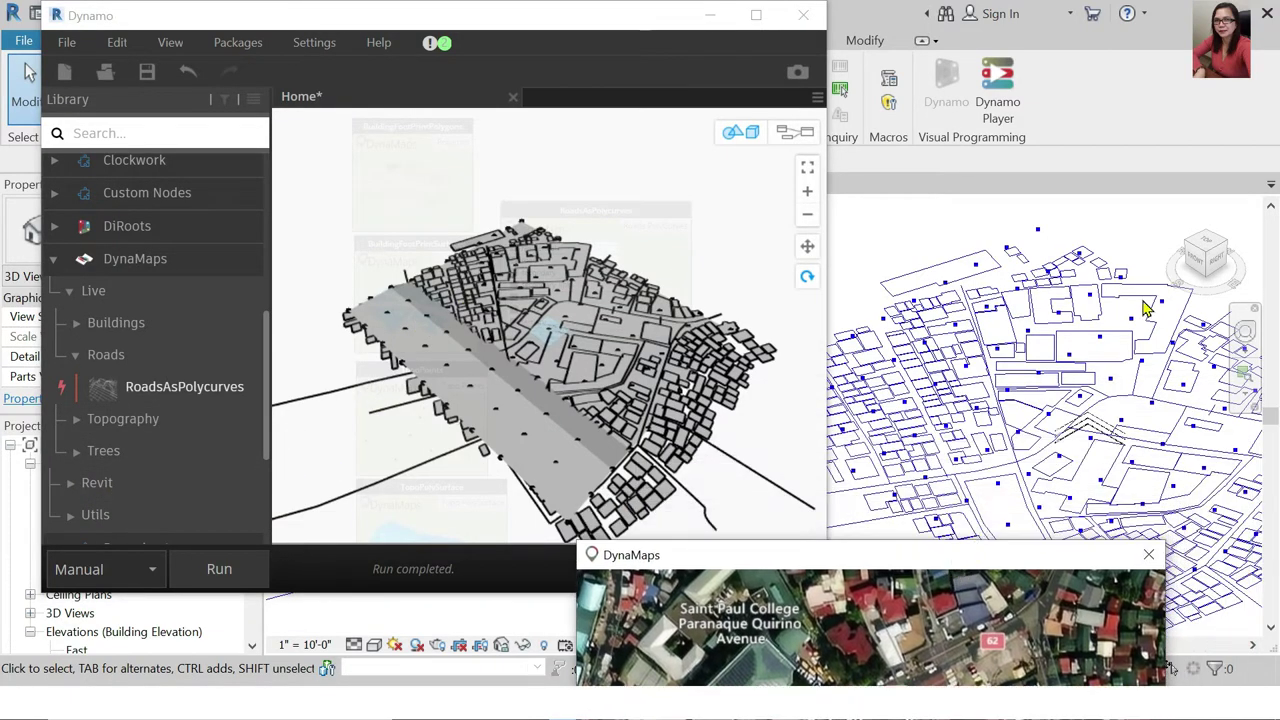
Add a Live > Trees > TreePoints node under RoadsAsPolycurves and re-run the graph, returning an empty list
click(82, 454)
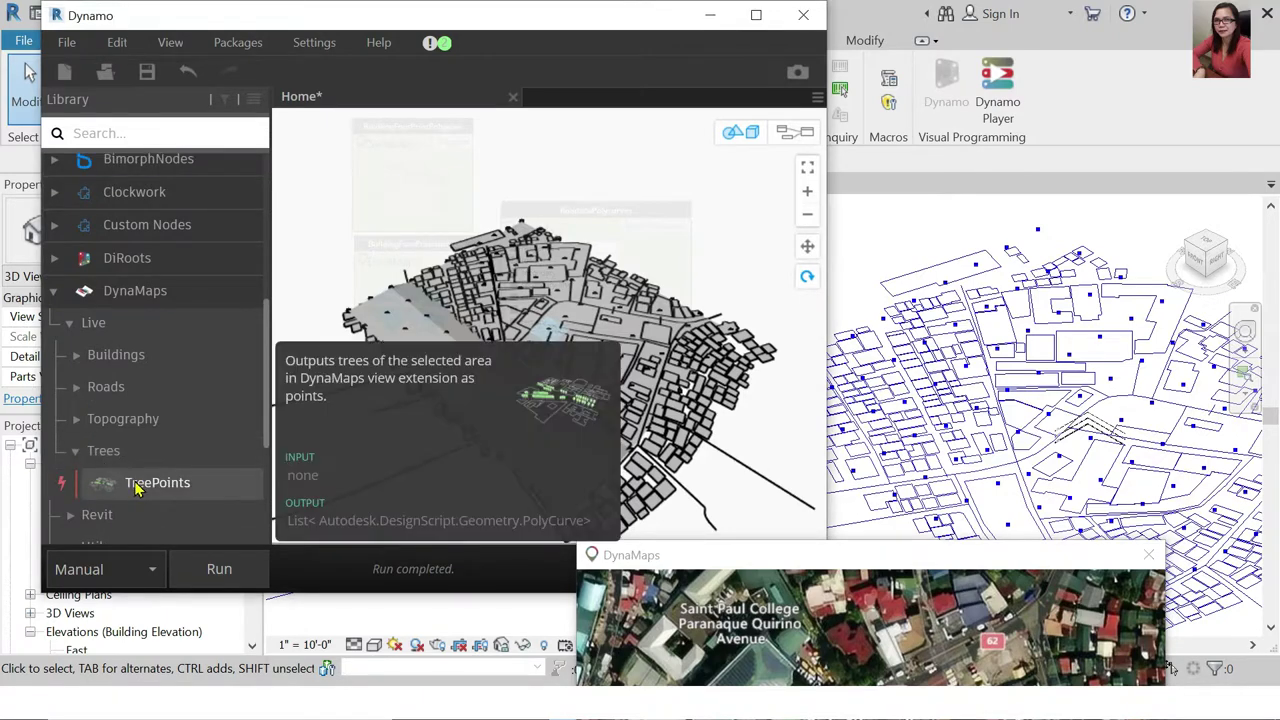
click(795, 133)
mouse_move(583, 360)
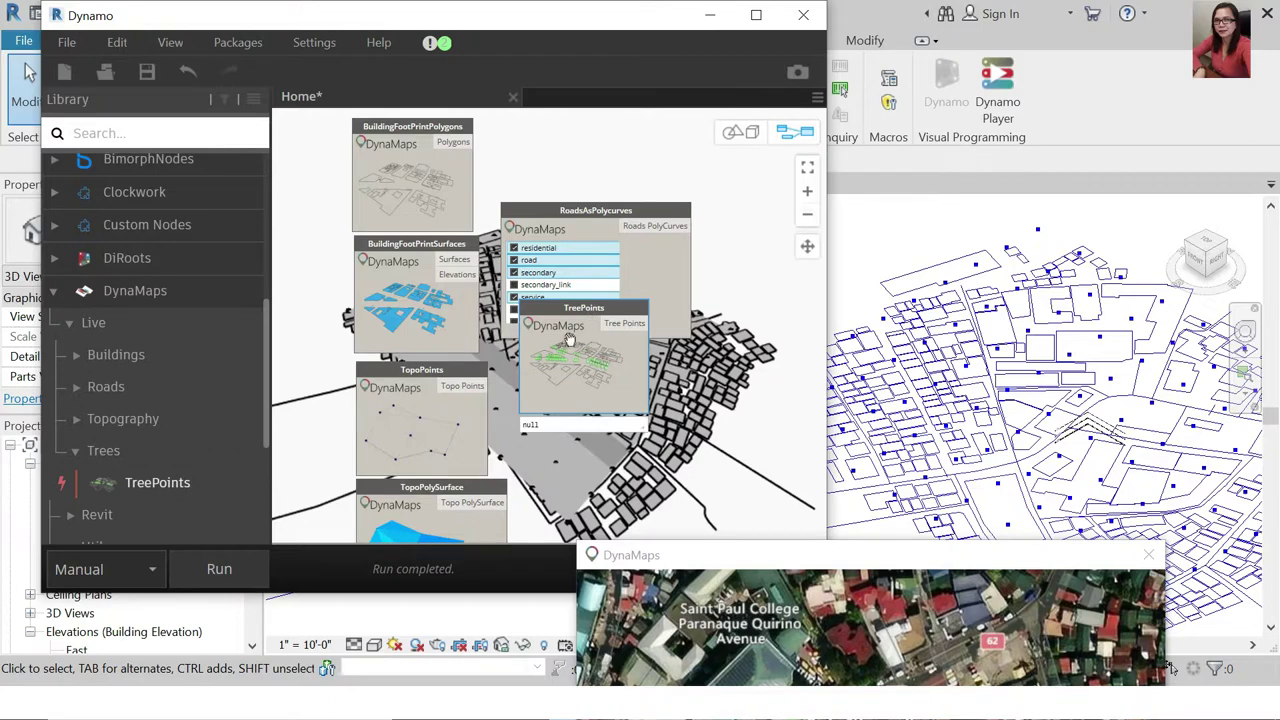
click(190, 572)
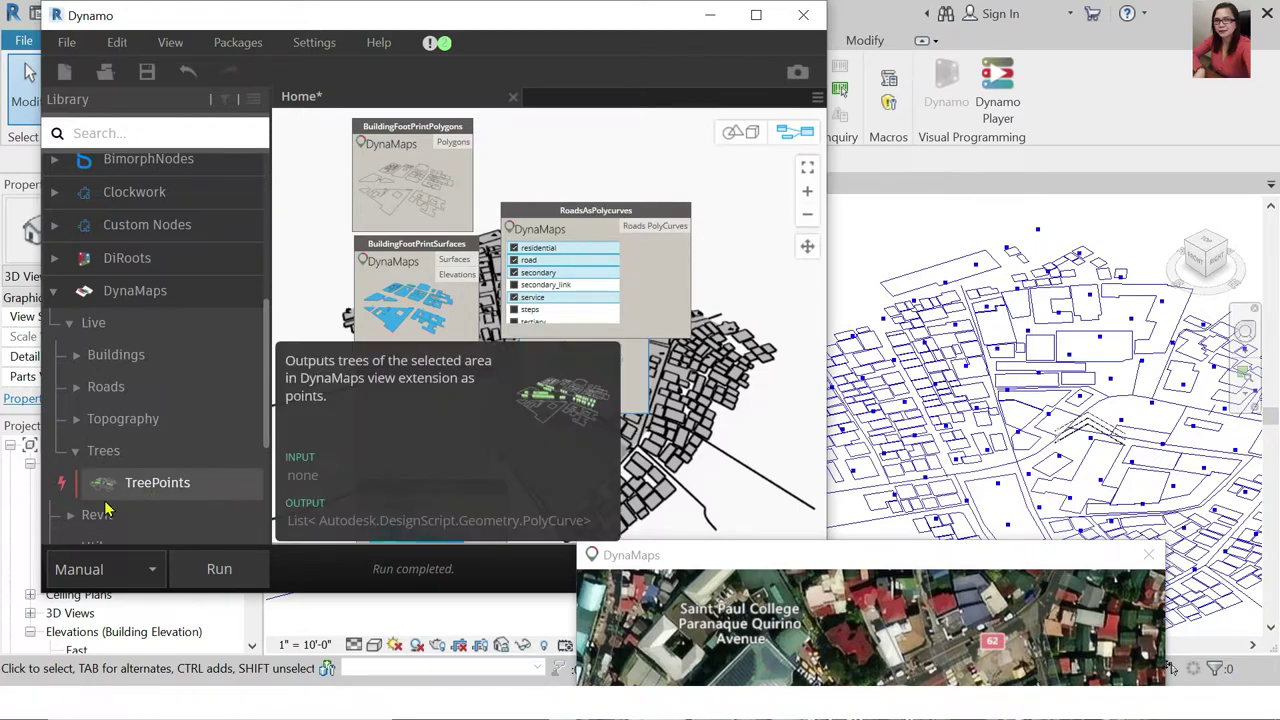
scroll(108, 512, down, 2)
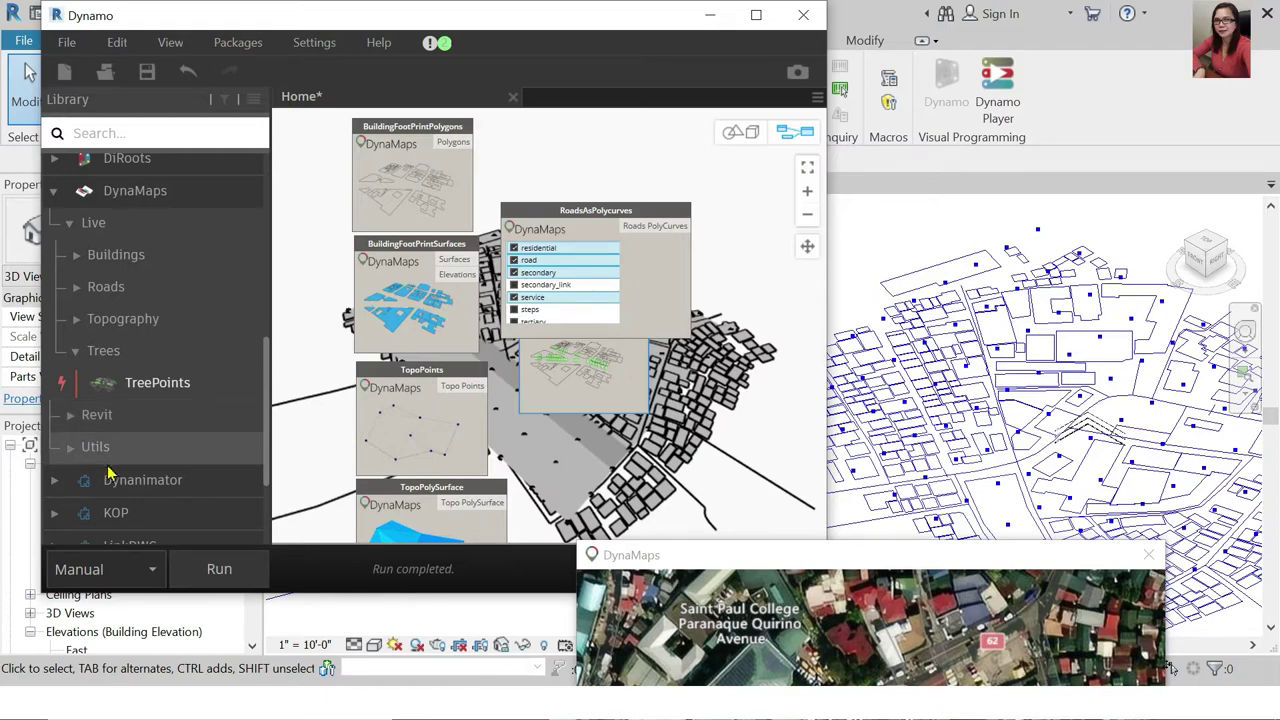
click(70, 453)
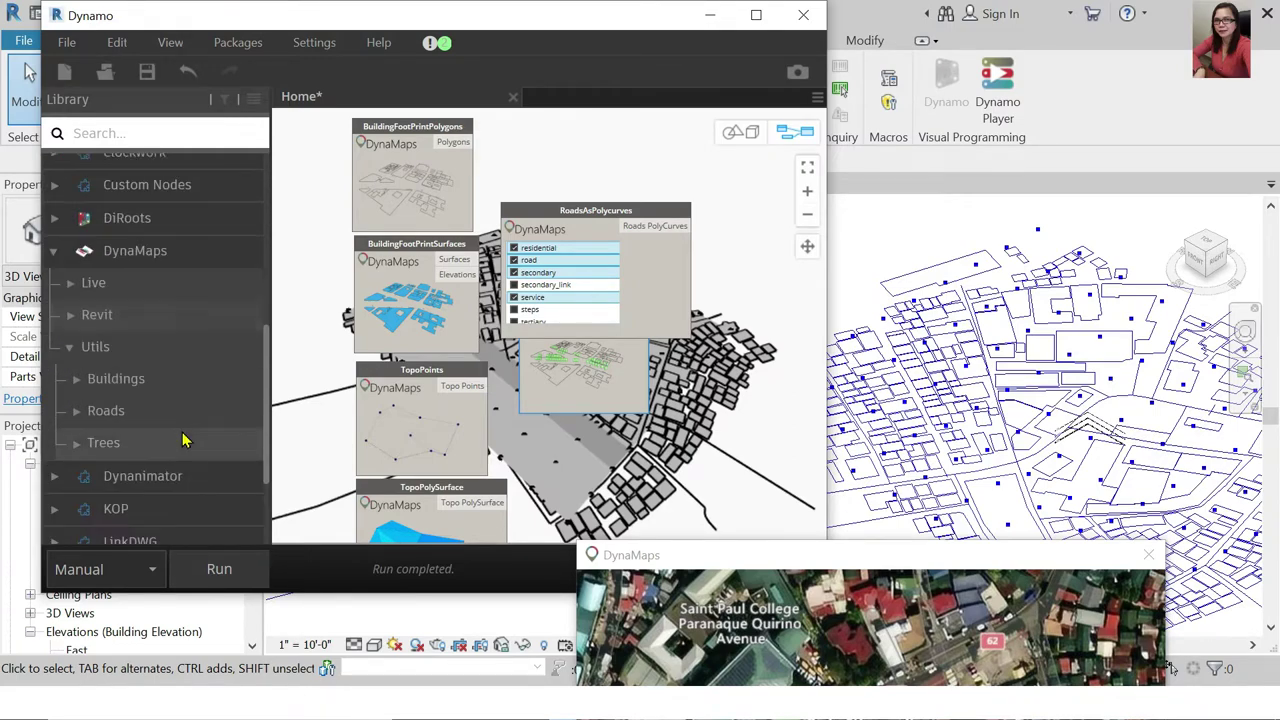
Place a Utils > Buildings > ProjectBuildingsOnTopo node and zoom the graph out
click(84, 383)
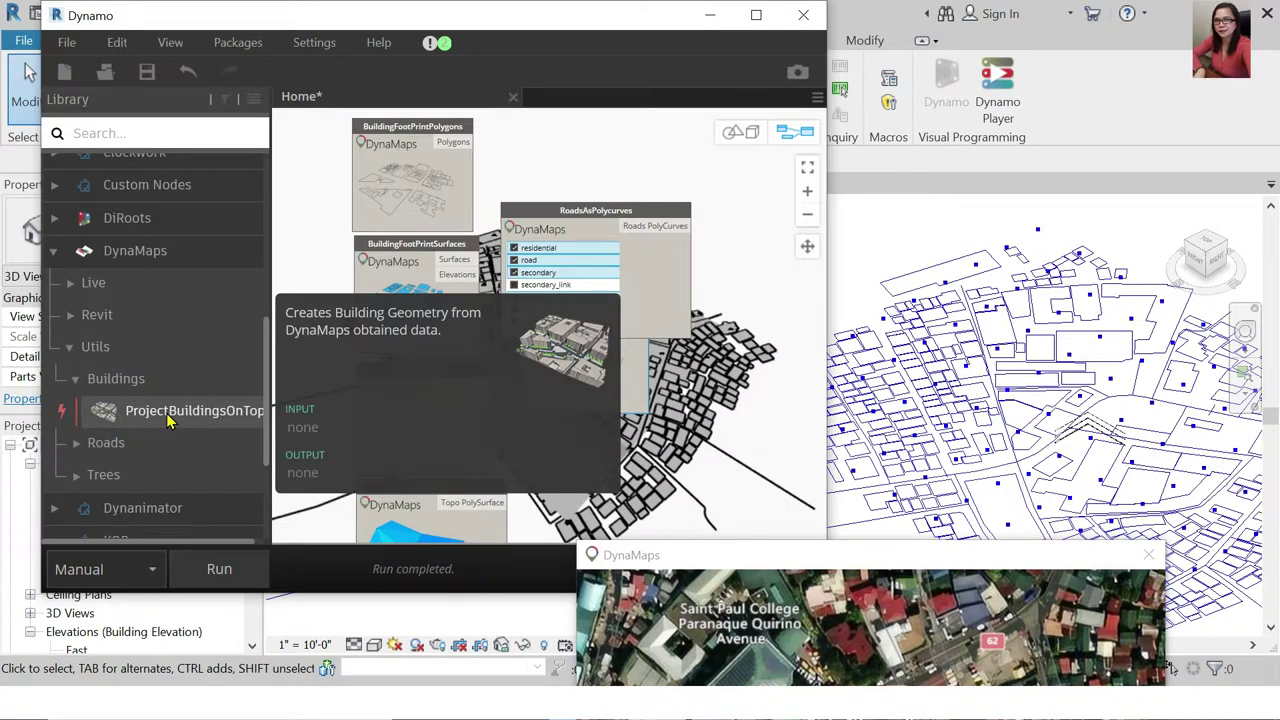
click(218, 411)
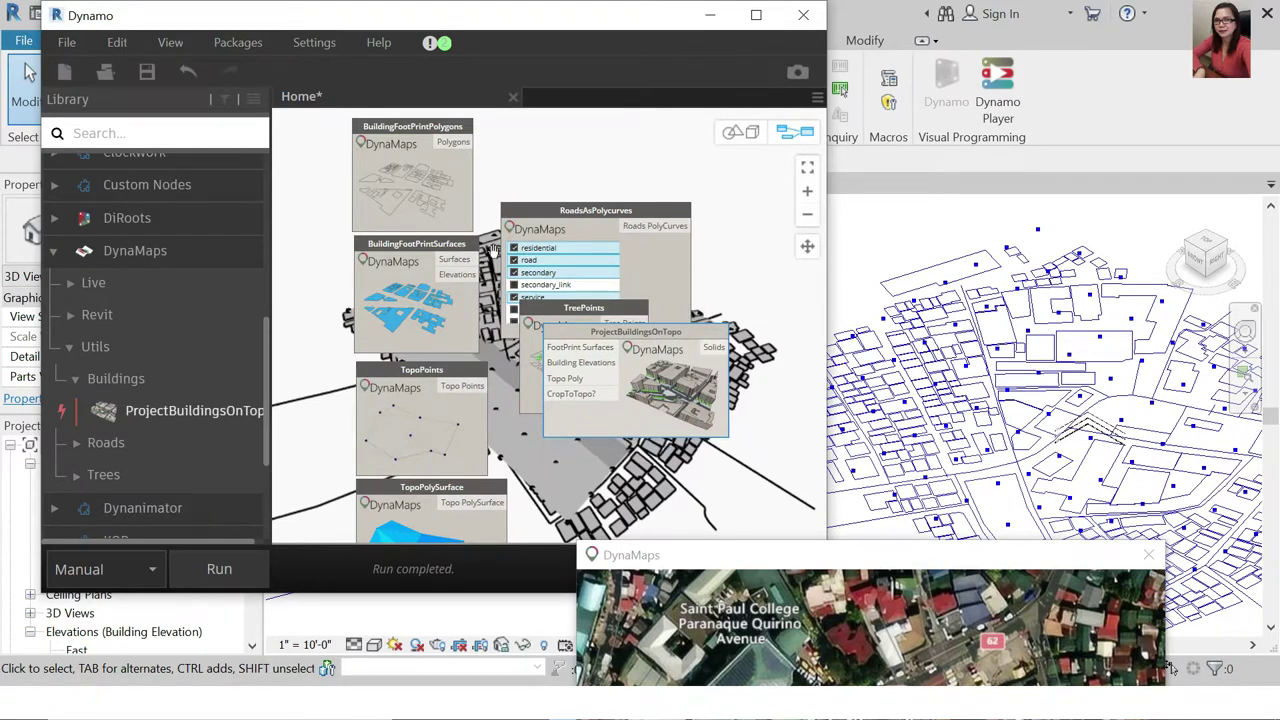
scroll(440, 260, down, 1)
scroll(350, 285, down, 2)
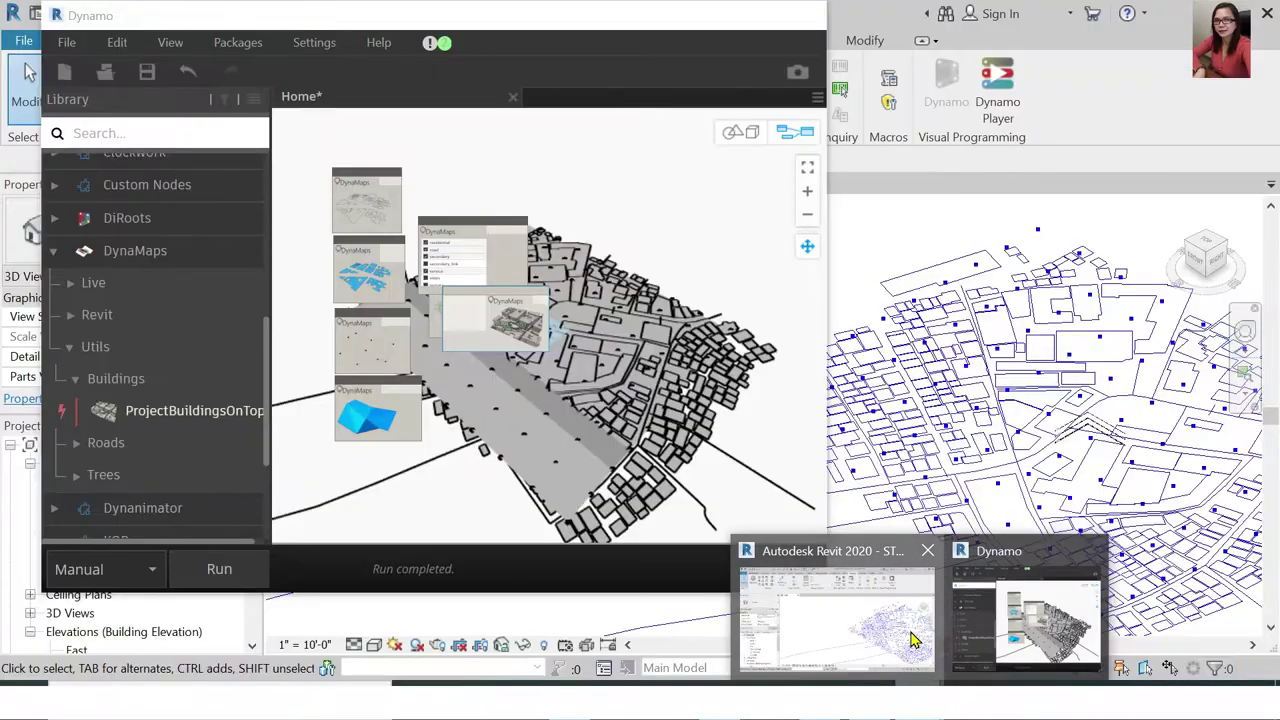
Restore Dynamo from the taskbar, toggle View > DynaMaps, and maximize the Dynamo window
click(912, 640)
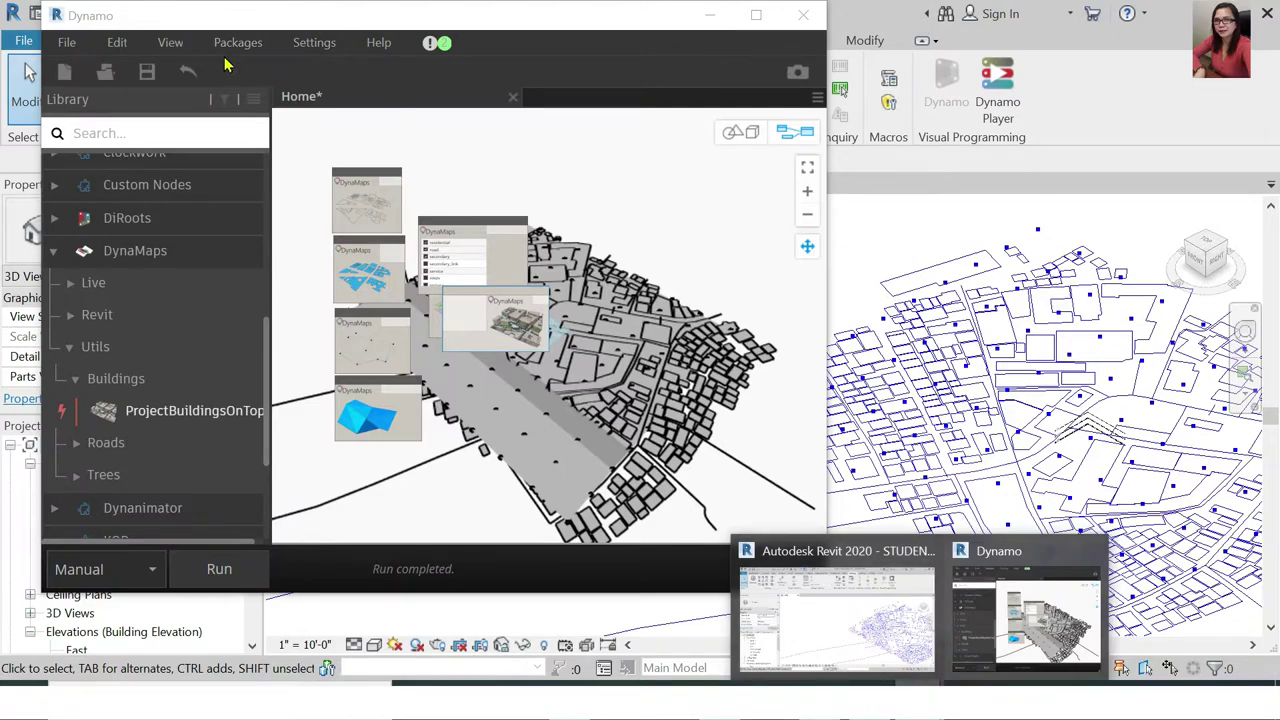
click(600, 28)
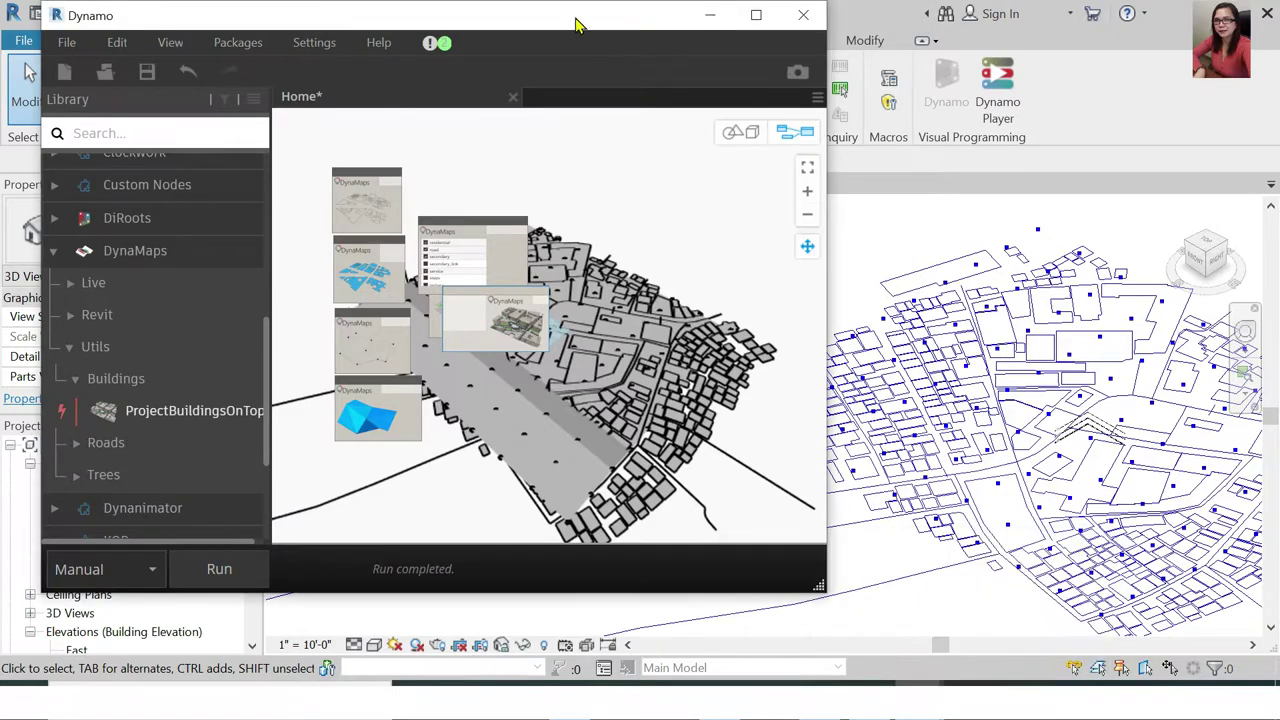
click(170, 45)
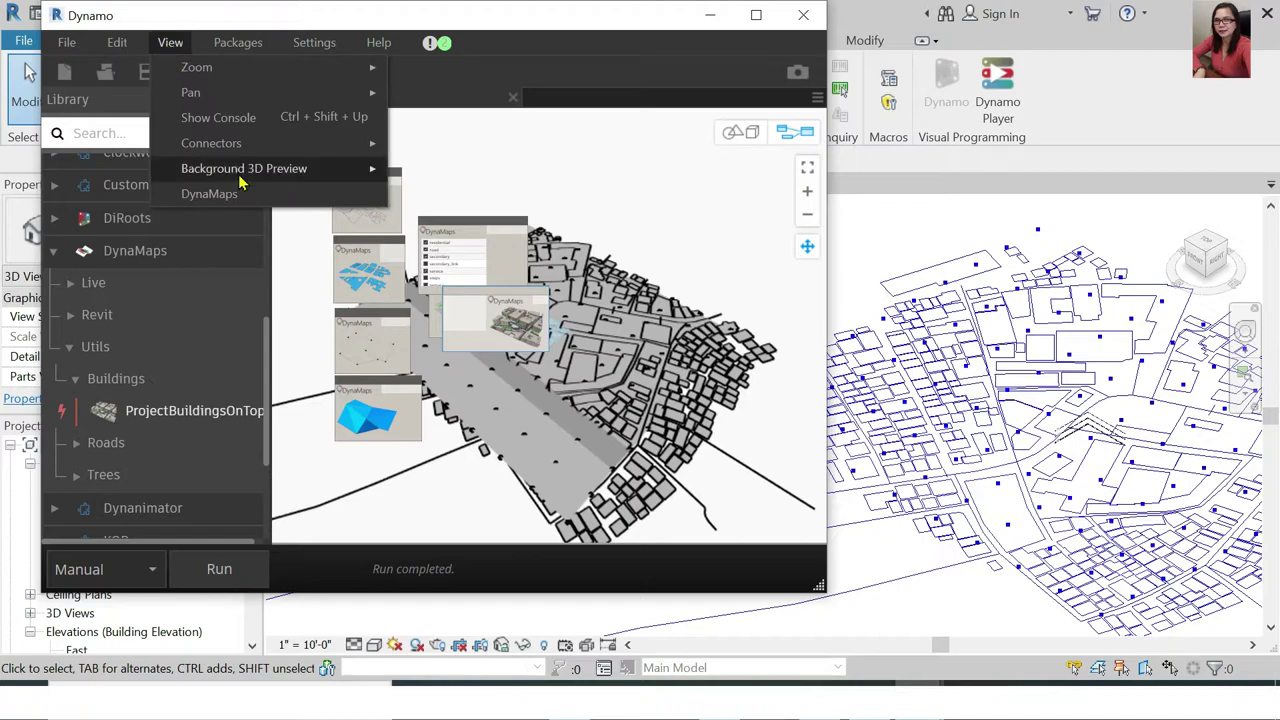
click(207, 195)
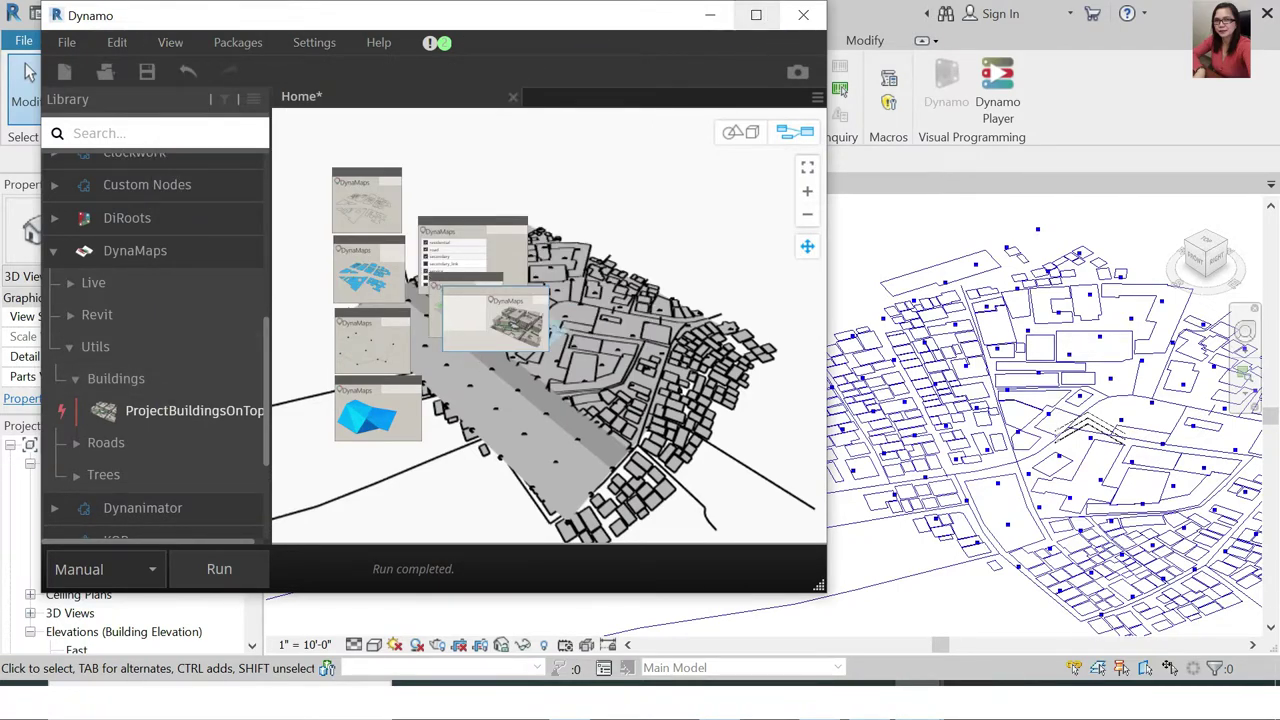
click(757, 17)
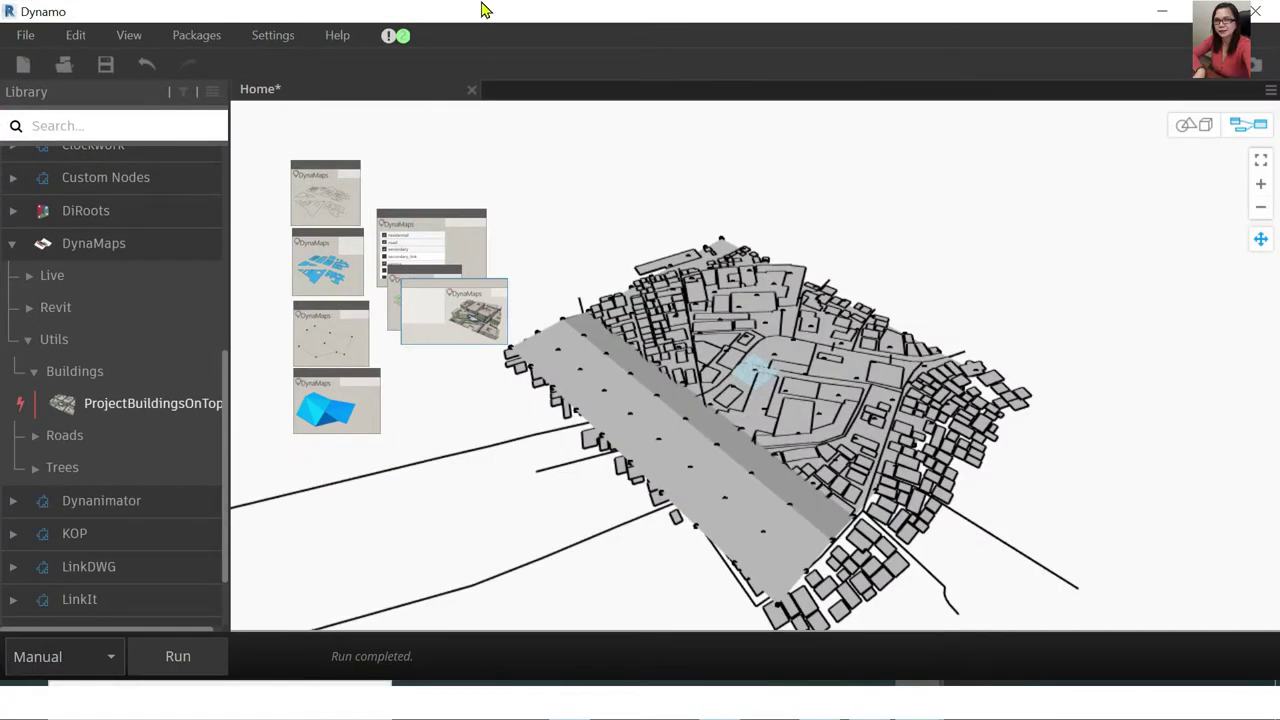
Rearrange the nodes and wire footprint surfaces, elevations and the topo surface into ProjectBuildingsOnTopo
scroll(410, 314, up, 3)
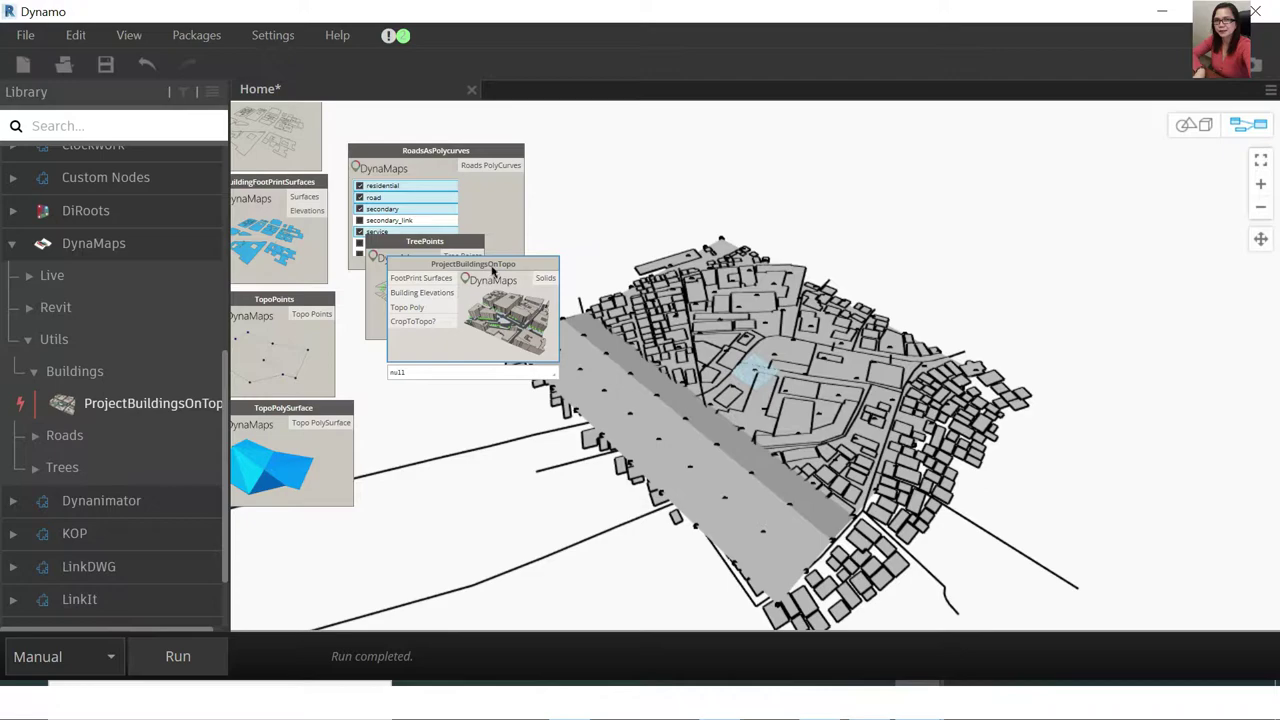
mouse_move(494, 270)
mouse_down()
mouse_move(676, 168)
mouse_move(669, 147)
mouse_up()
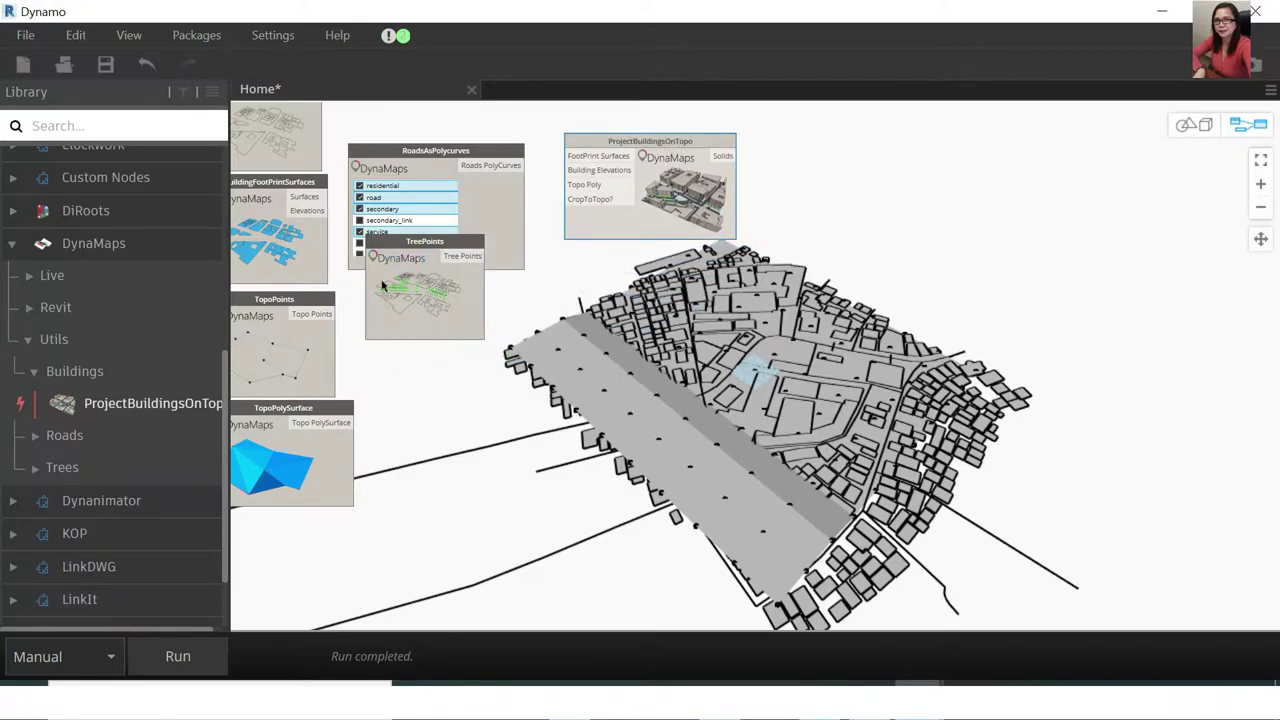
drag(421, 257, 430, 300)
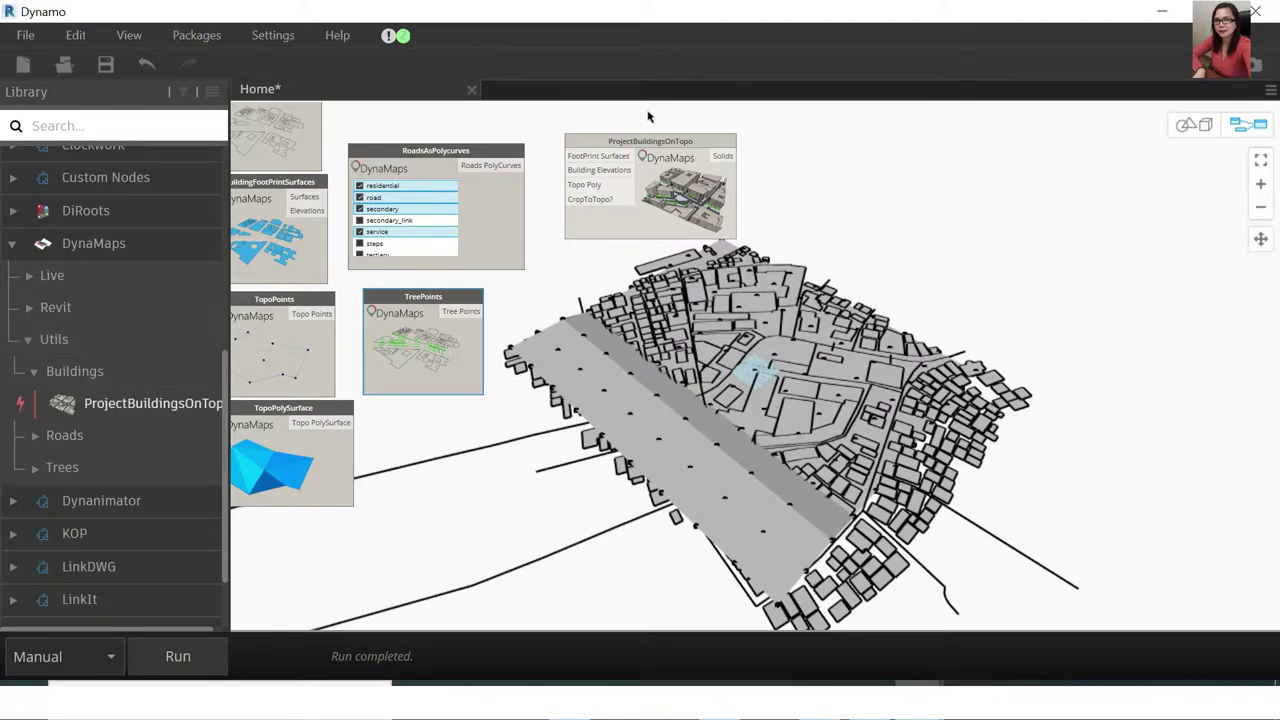
mouse_move(650, 141)
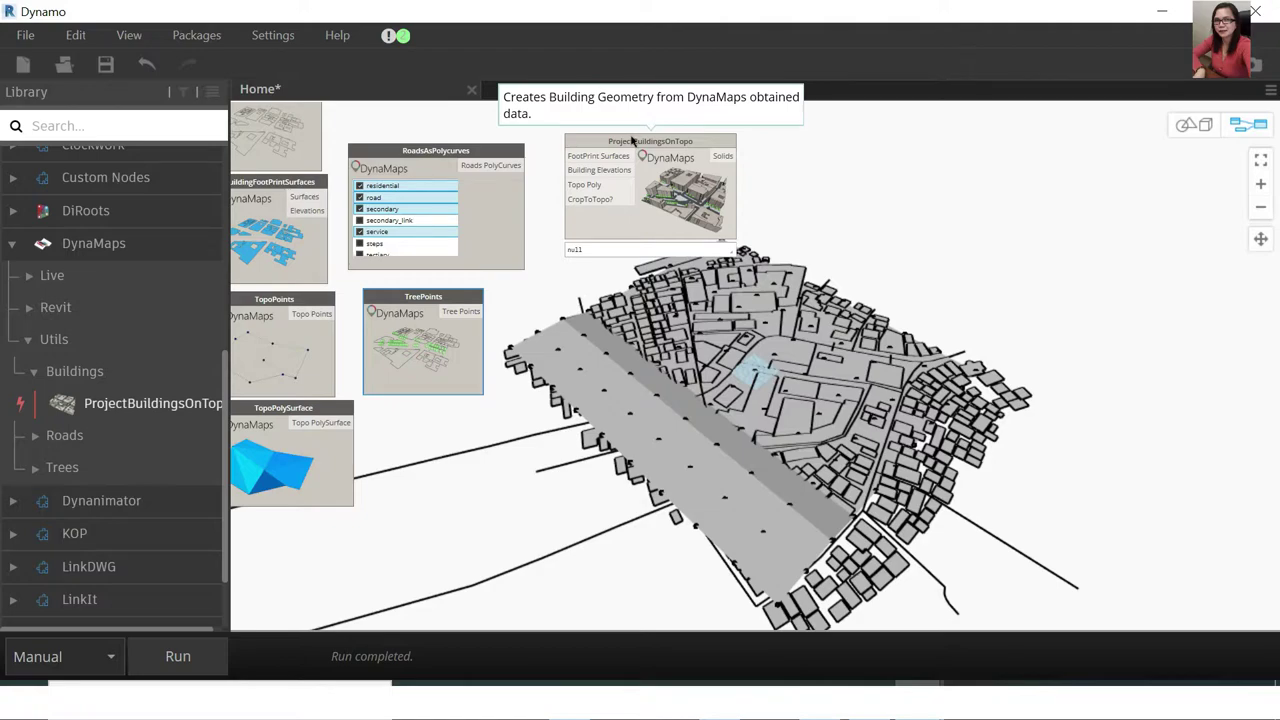
drag(632, 141, 666, 143)
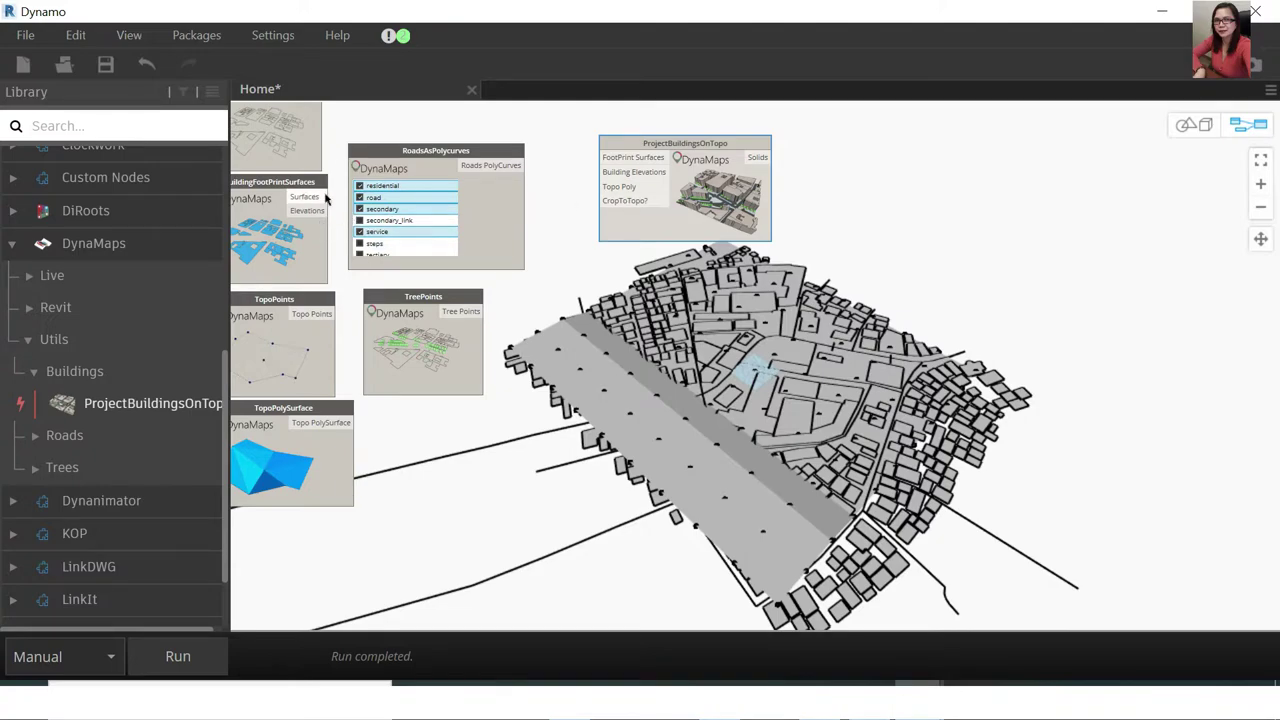
drag(324, 198, 610, 166)
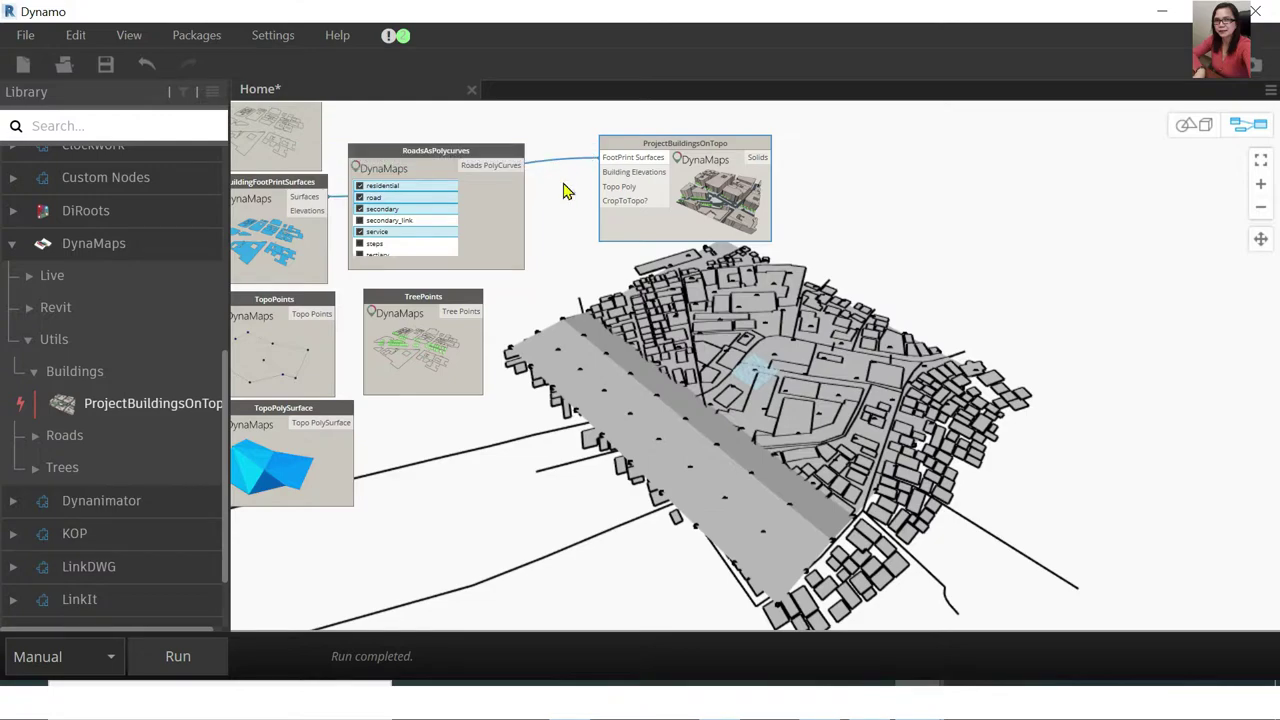
drag(478, 163, 931, 143)
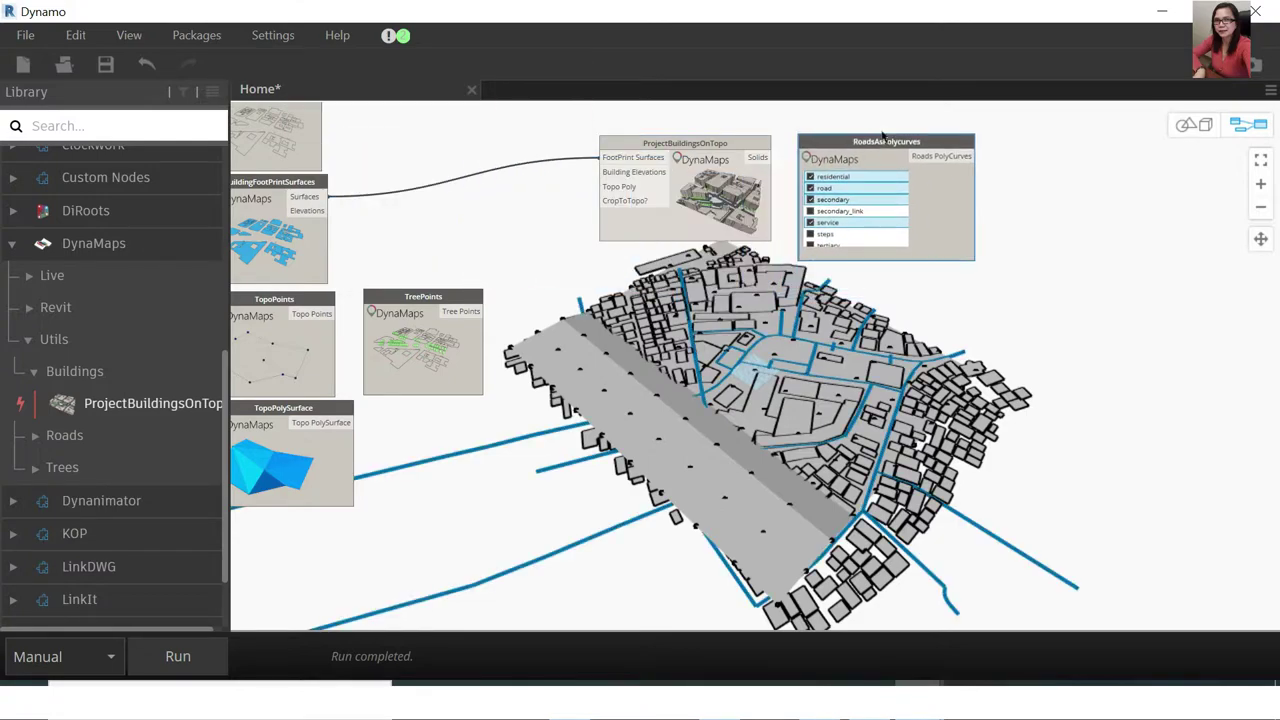
drag(403, 305, 278, 531)
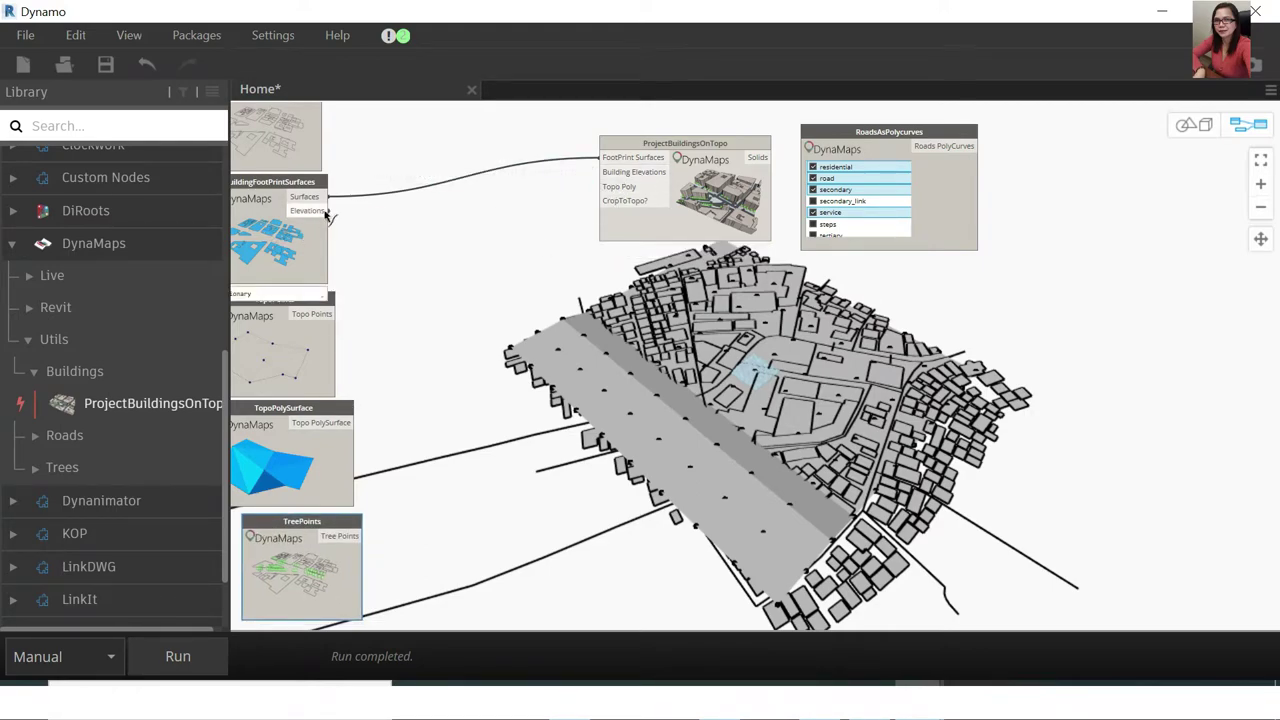
drag(327, 211, 603, 173)
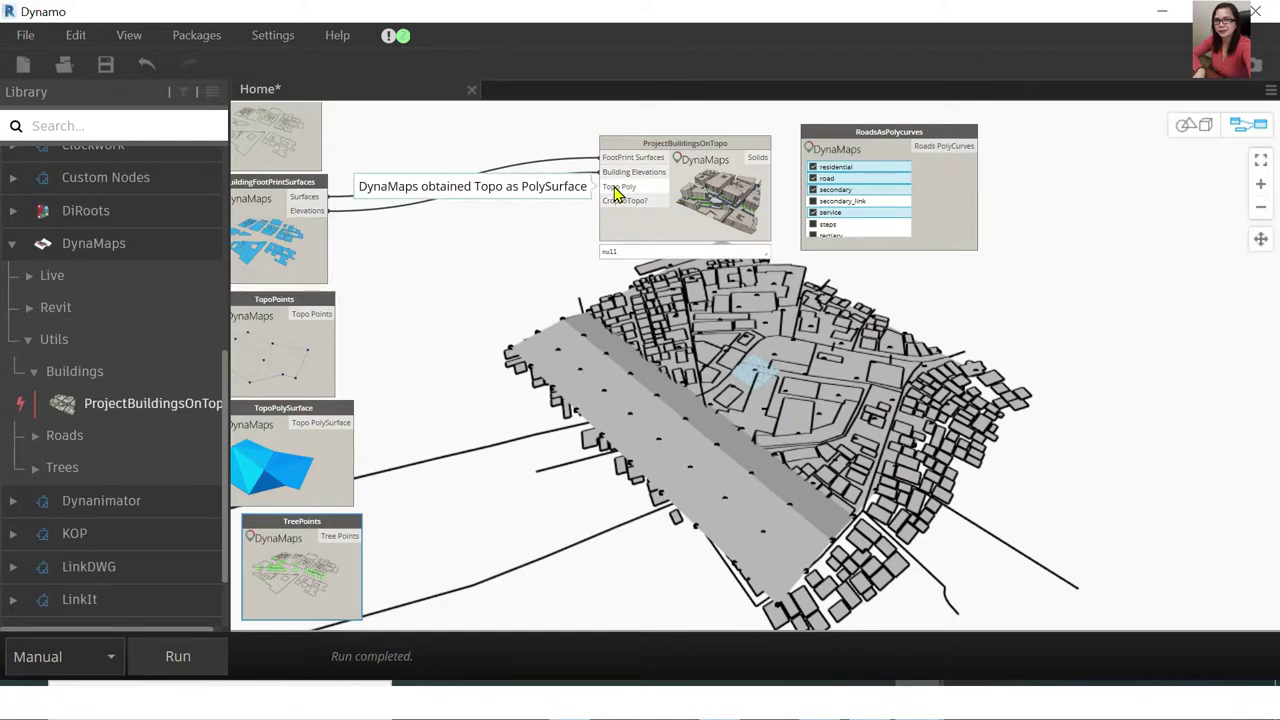
click(354, 422)
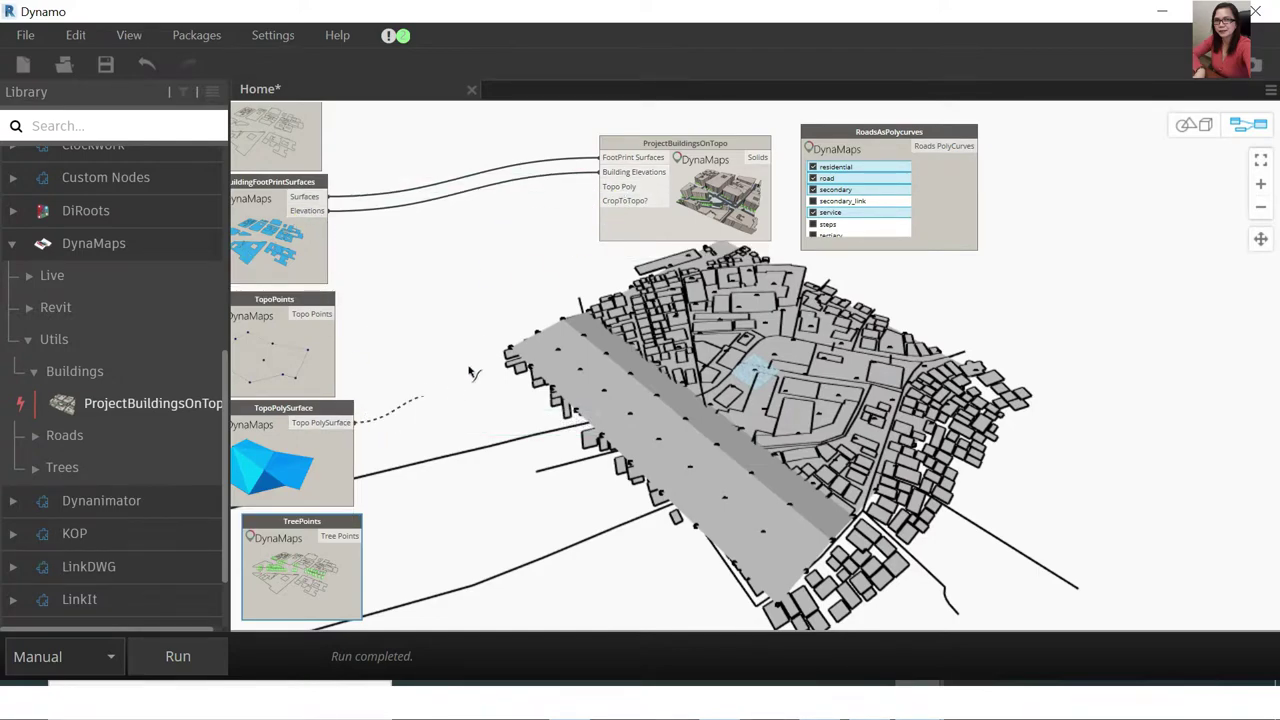
click(603, 187)
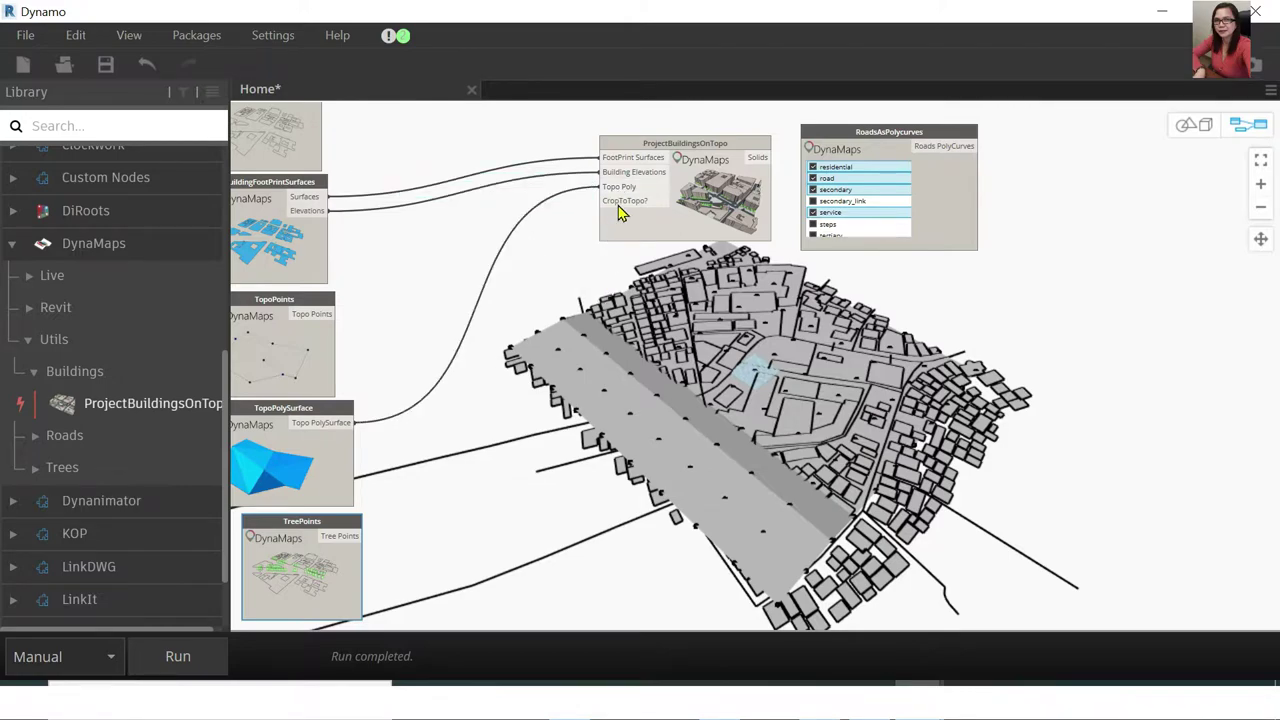
Add a True Boolean node to the CropToTopo? input and re-run the graph
right_click(548, 265)
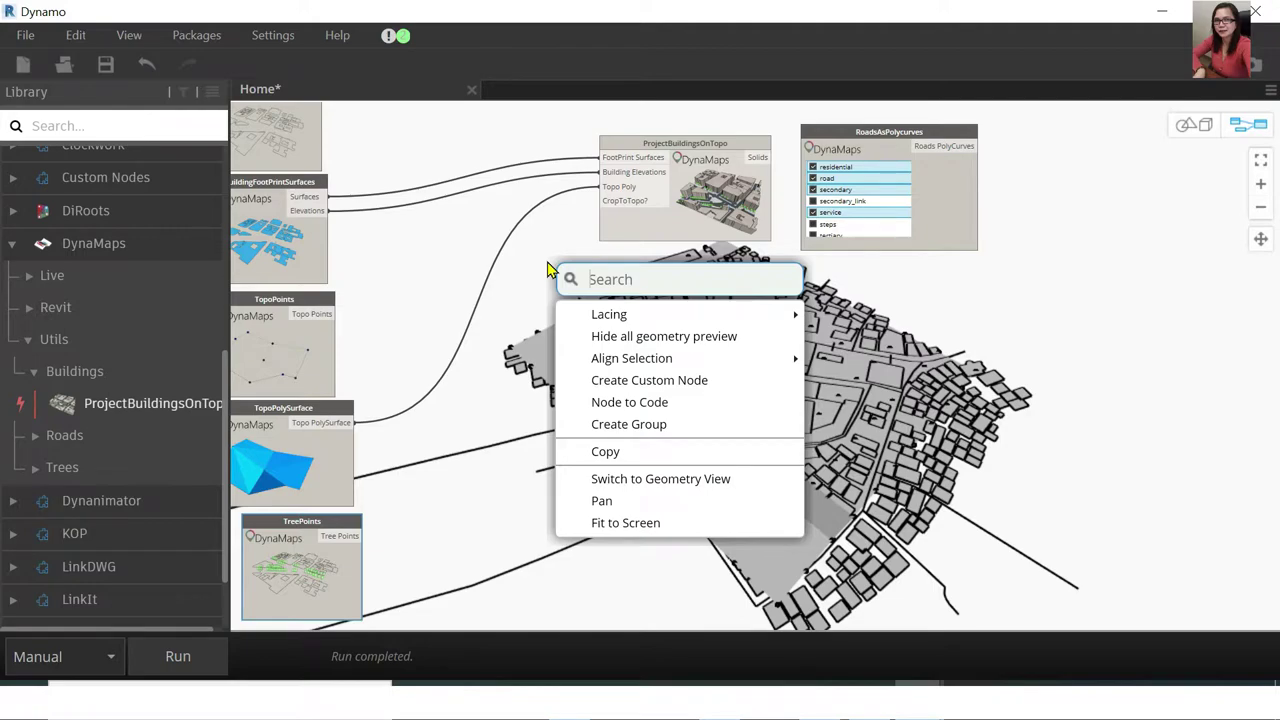
text(boll)
key(BackSpace)
key(BackSpace)
text(o)
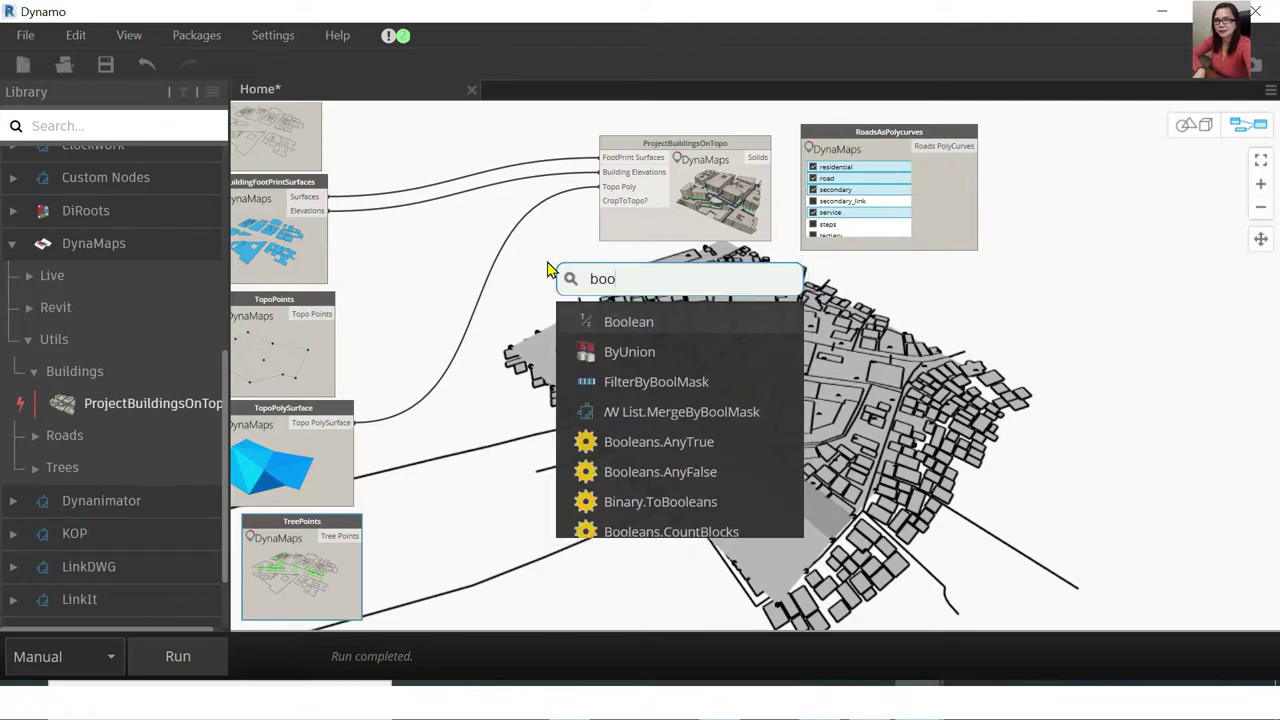
text(le)
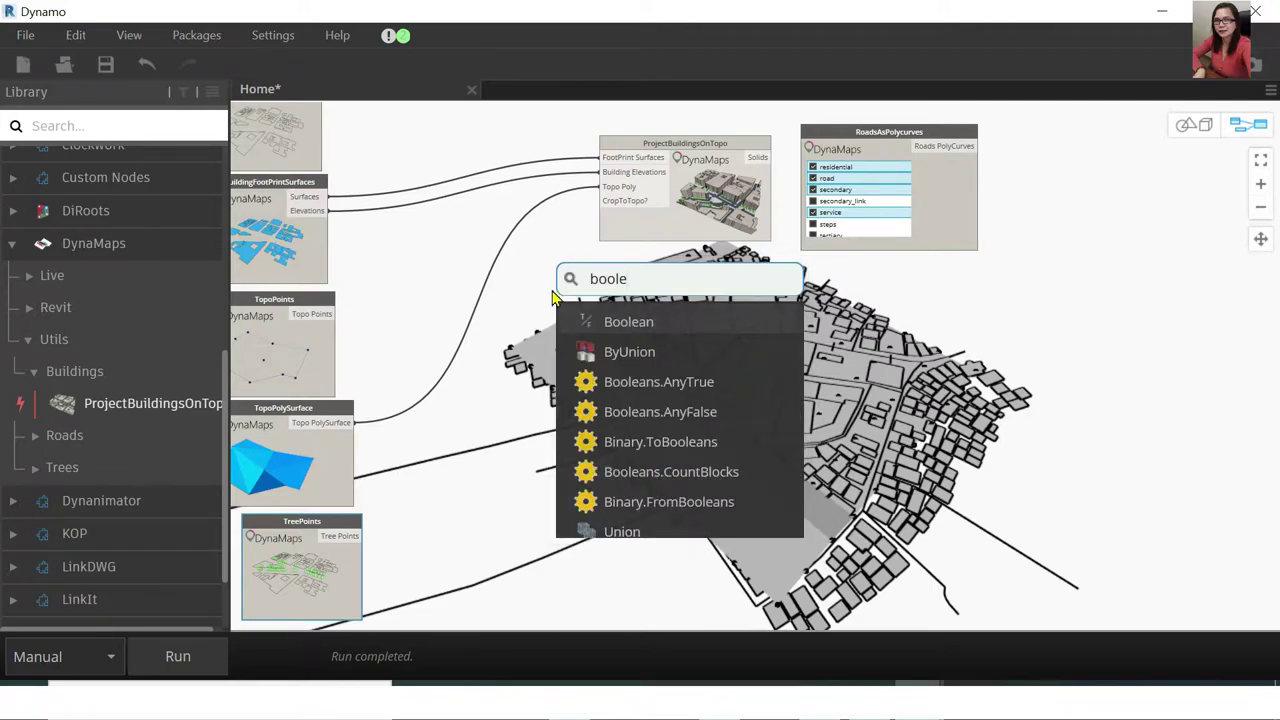
click(624, 330)
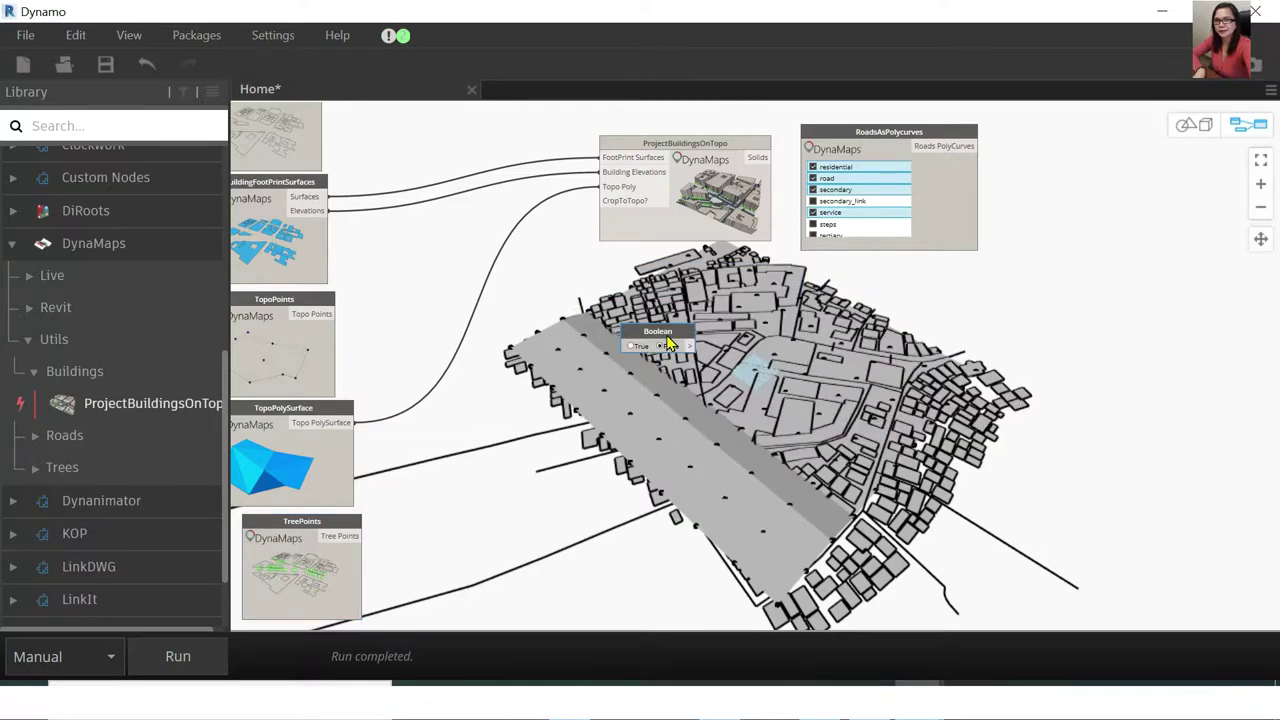
drag(668, 343, 556, 265)
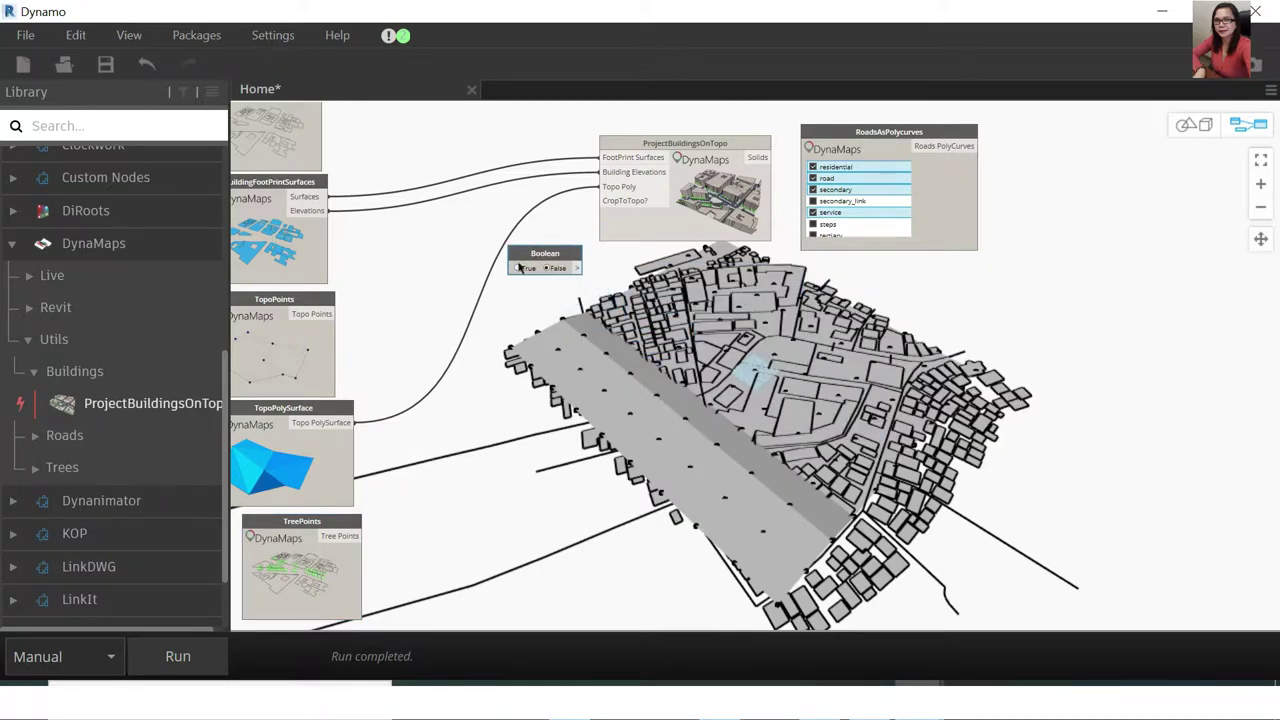
drag(577, 268, 601, 200)
drag(556, 265, 452, 243)
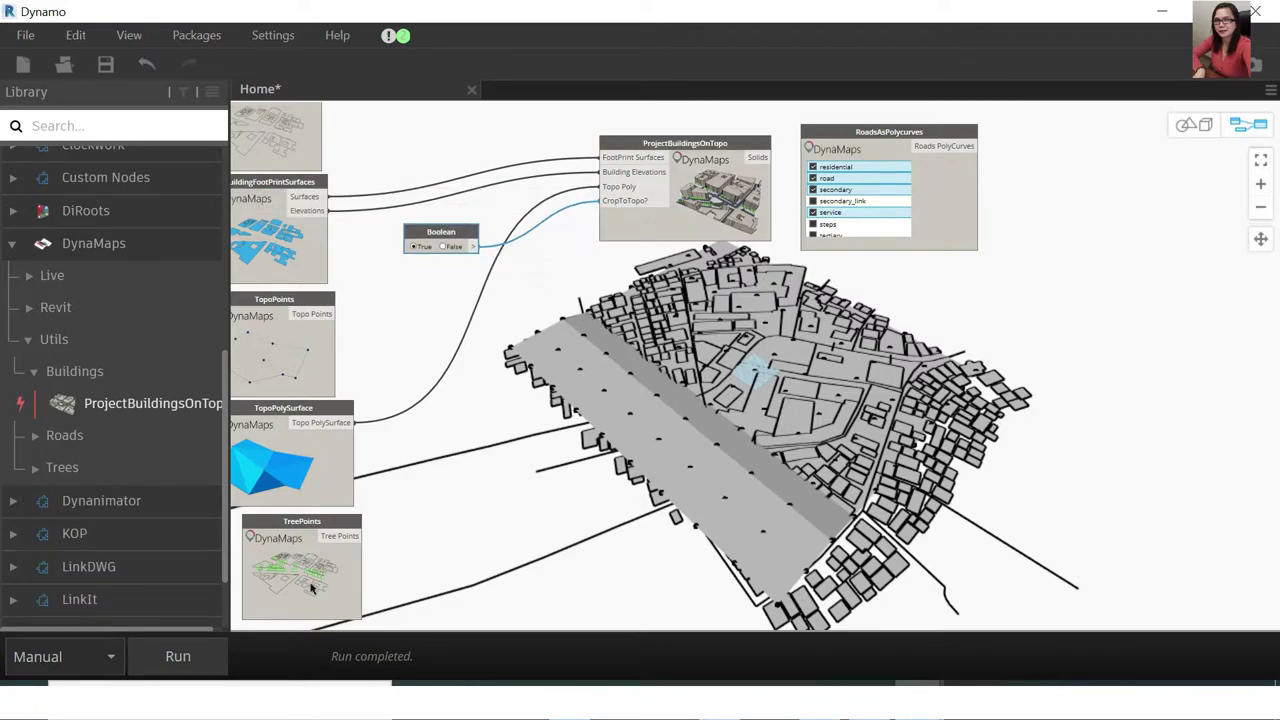
click(183, 655)
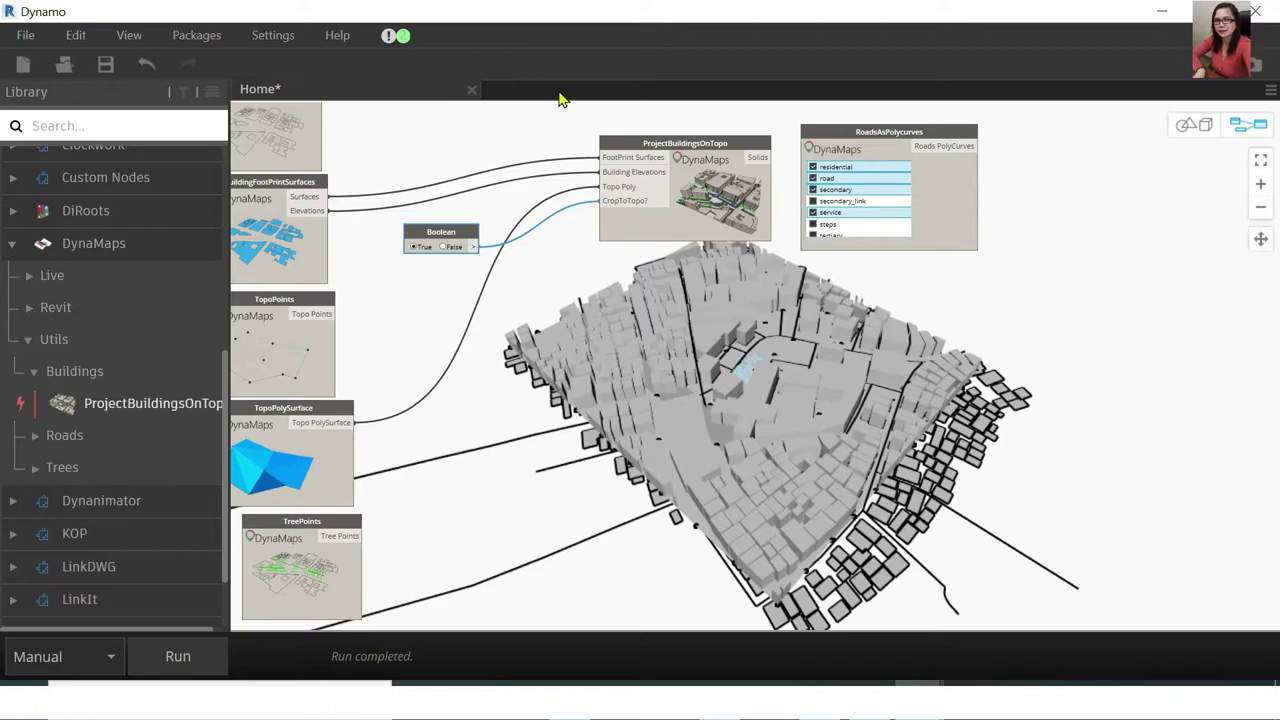
Bring the 3D preview forward, then orbit and zoom to inspect the projected city model
click(1196, 128)
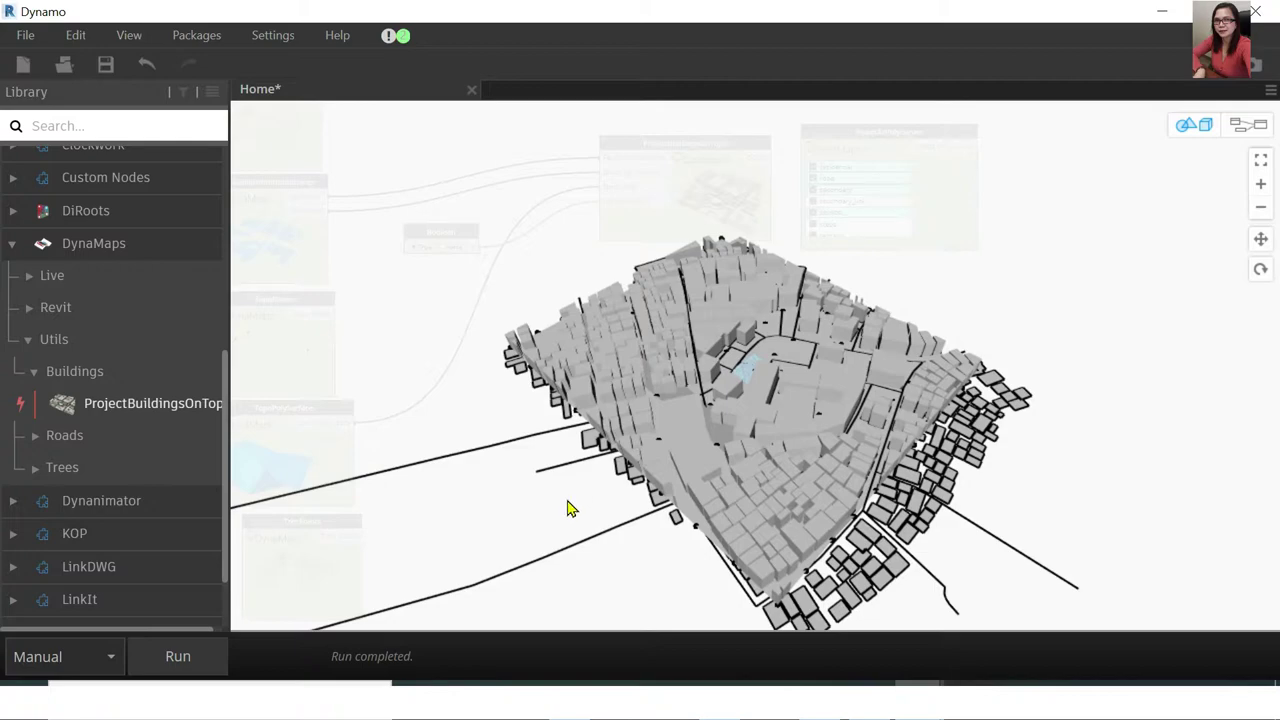
click(1261, 269)
mouse_move(541, 542)
mouse_down()
mouse_move(630, 479)
mouse_move(478, 492)
mouse_move(551, 503)
mouse_move(840, 384)
mouse_up()
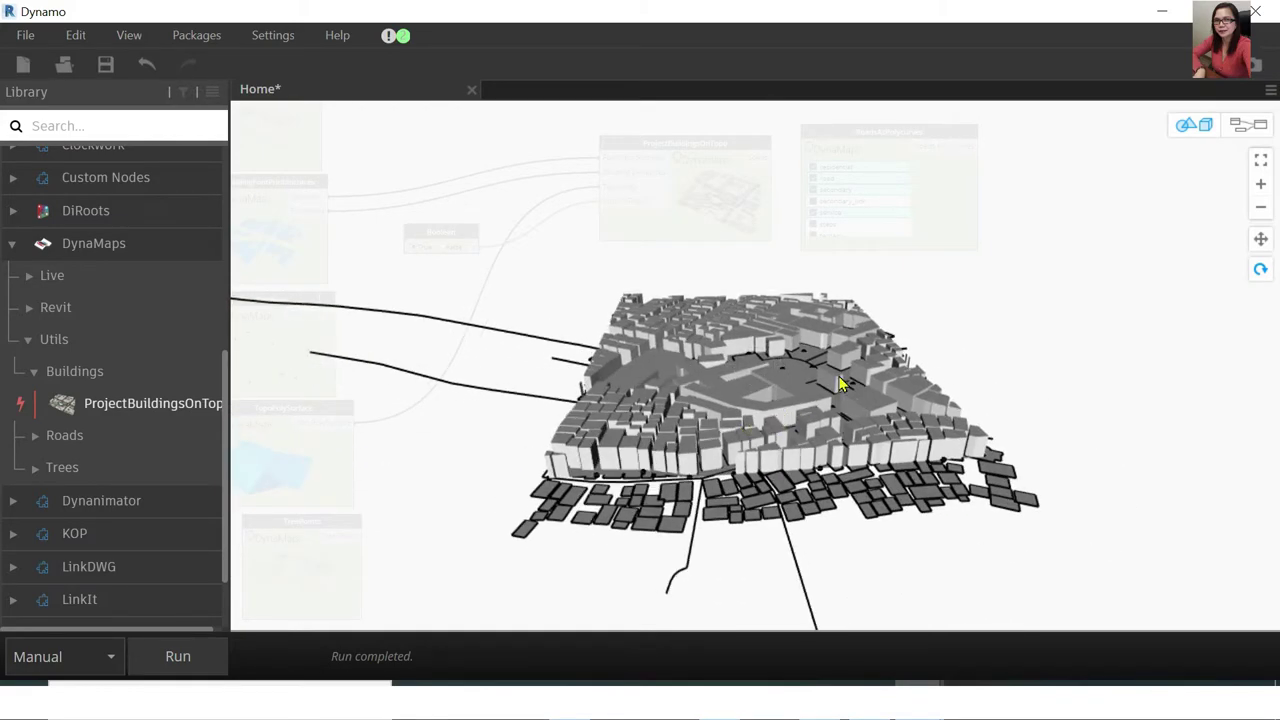
scroll(848, 375, up, 5)
scroll(870, 377, up, 3)
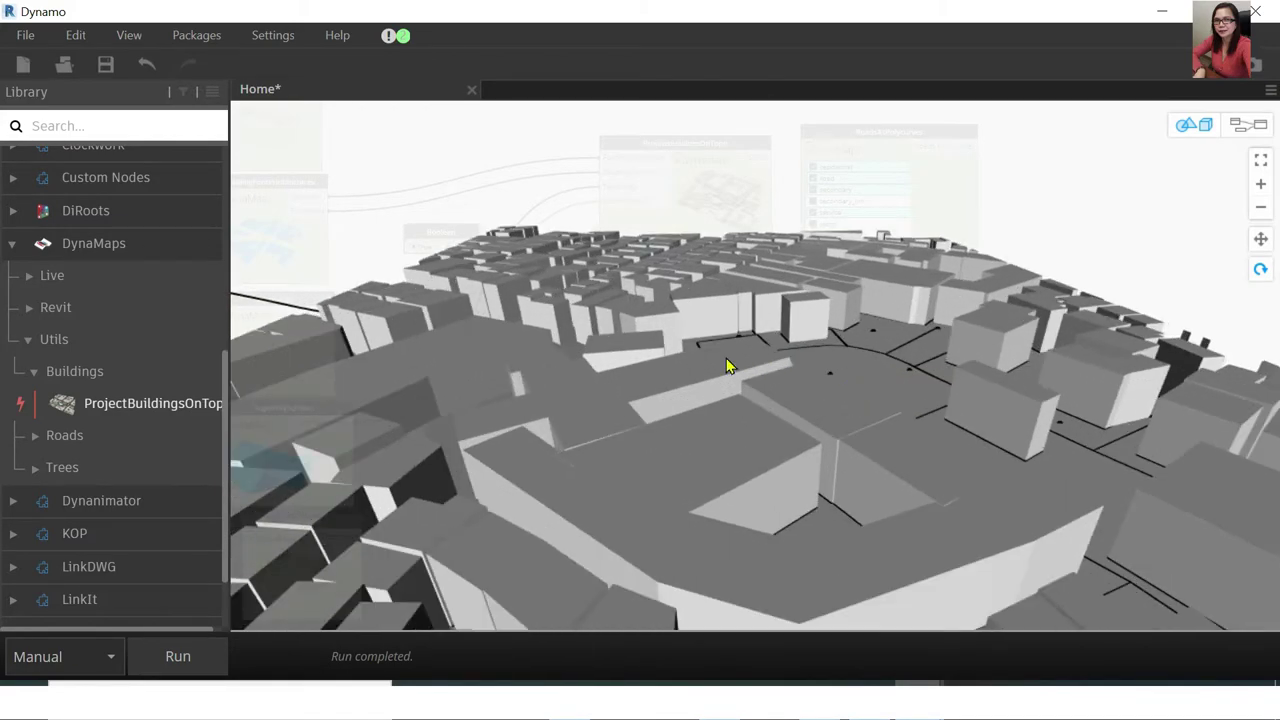
scroll(727, 366, down, 3)
scroll(683, 352, down, 2)
mouse_move(926, 452)
right_down()
mouse_move(834, 466)
mouse_move(826, 446)
mouse_move(1006, 426)
mouse_move(914, 477)
mouse_move(922, 496)
mouse_move(1006, 429)
mouse_move(1009, 449)
mouse_move(951, 517)
mouse_move(900, 500)
right_up()
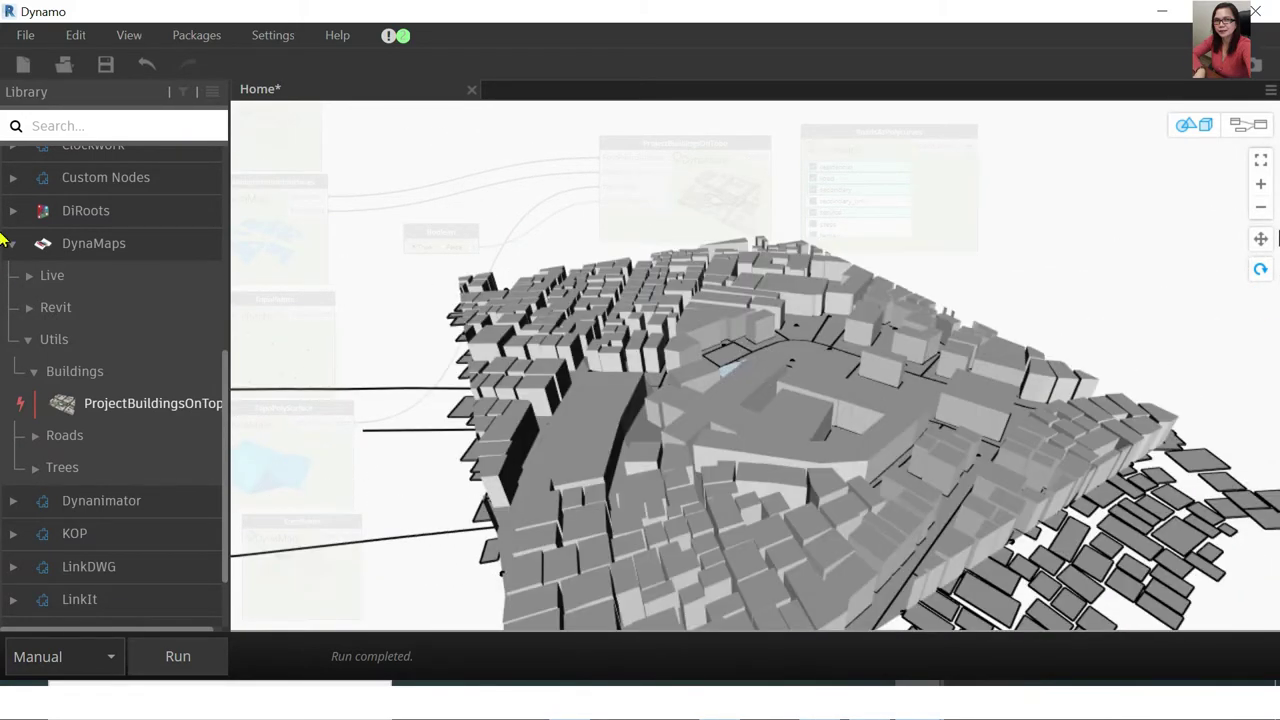
Return Dynamo to graph view, restore its window down, and orbit and zoom Revit's 3D view
click(1248, 125)
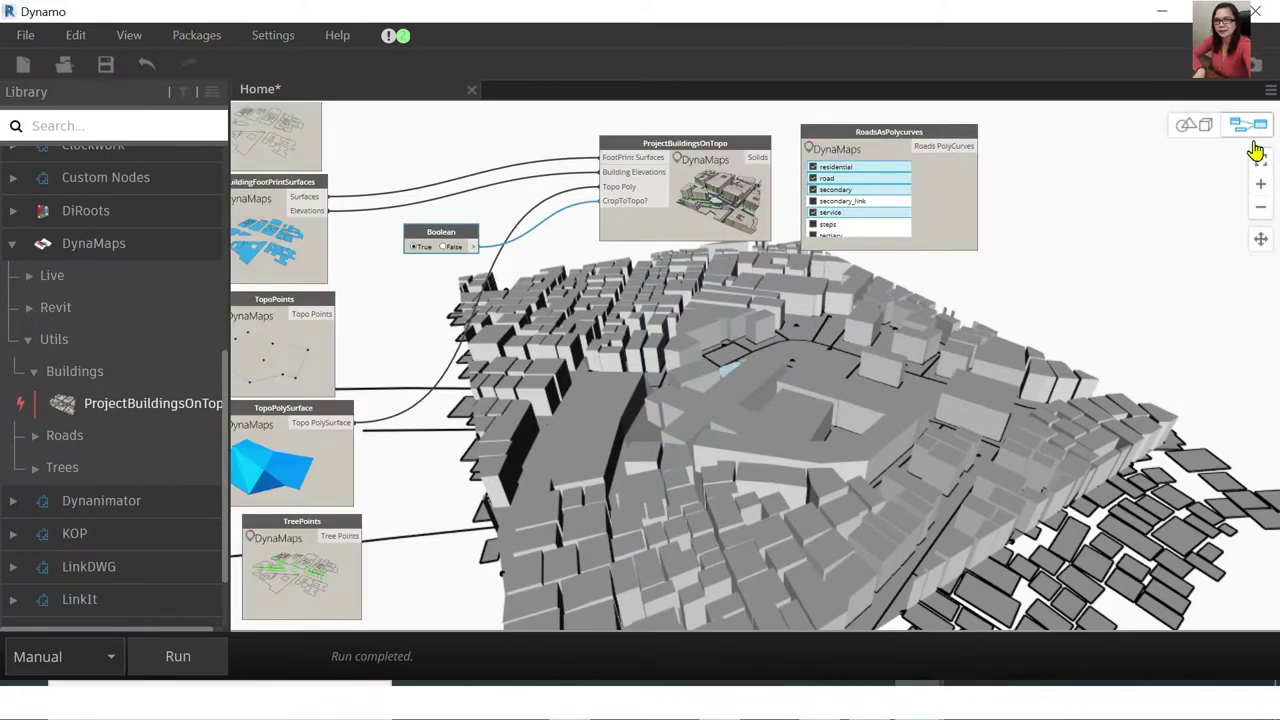
click(1210, 11)
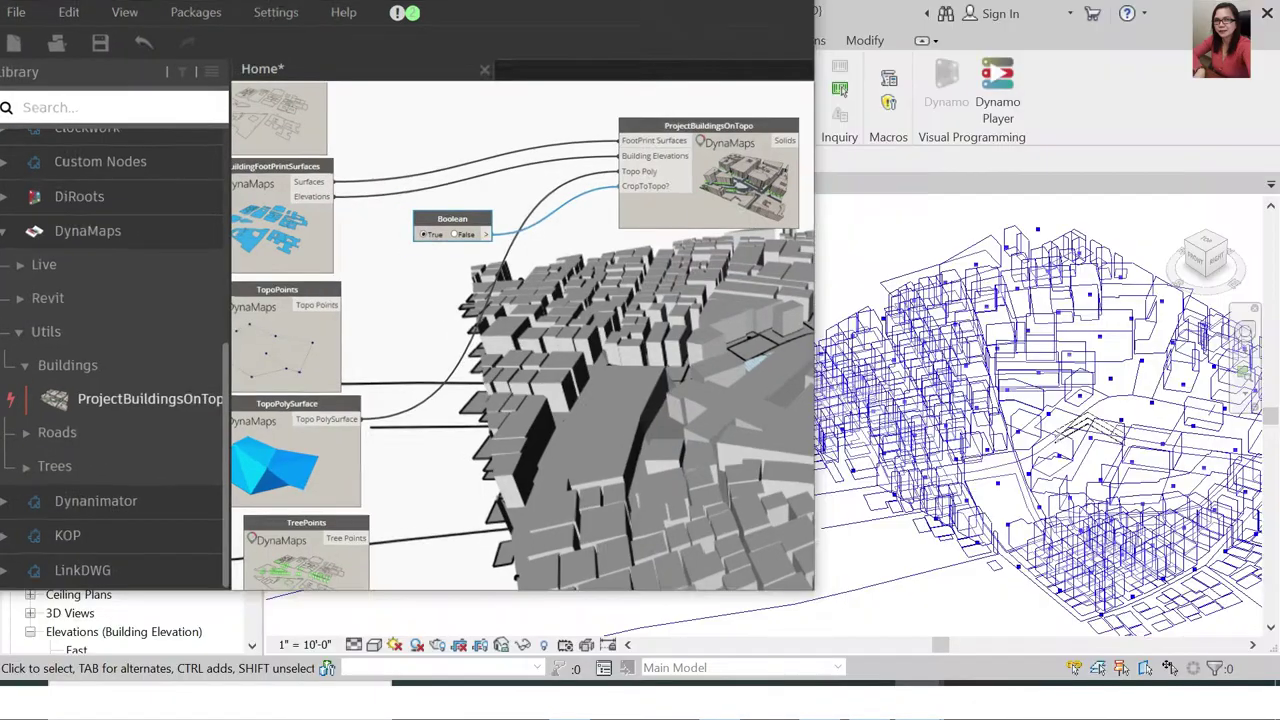
mouse_move(1163, 318)
shift+middle_down()
mouse_move(1109, 380)
mouse_move(1062, 506)
shift+middle_up()
scroll(1060, 490, up, 2)
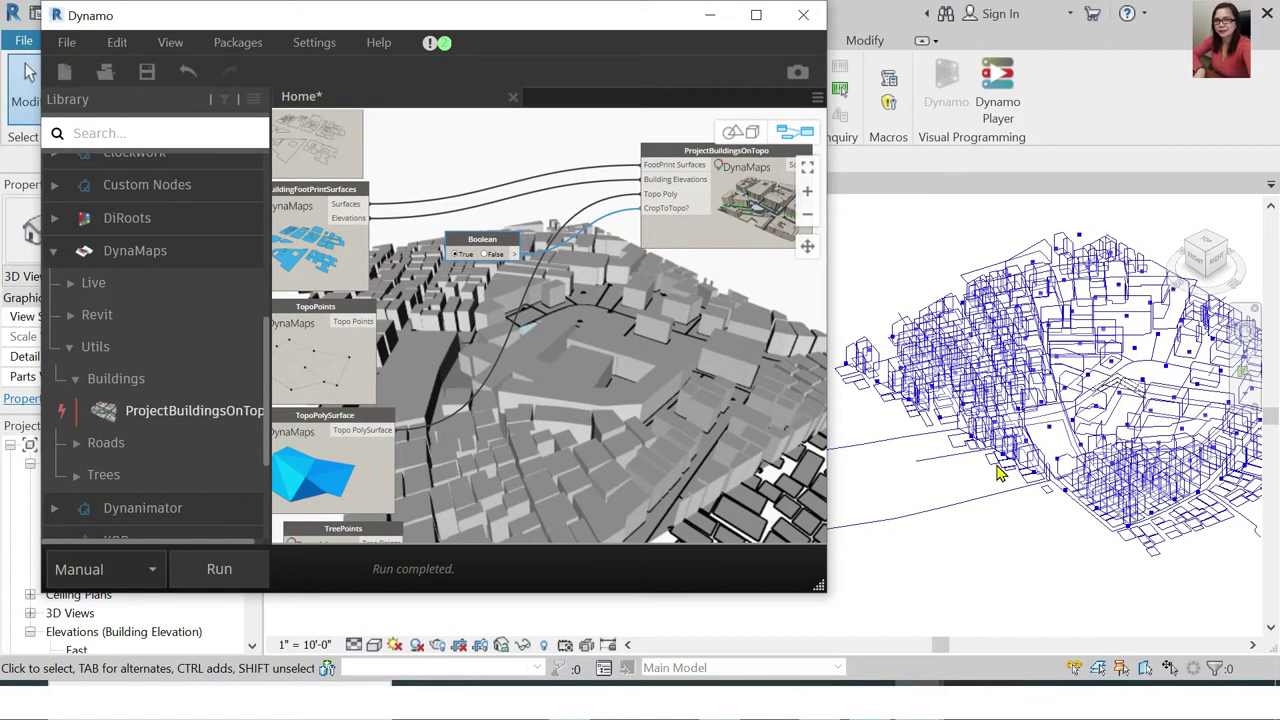
scroll(1058, 475, up, 3)
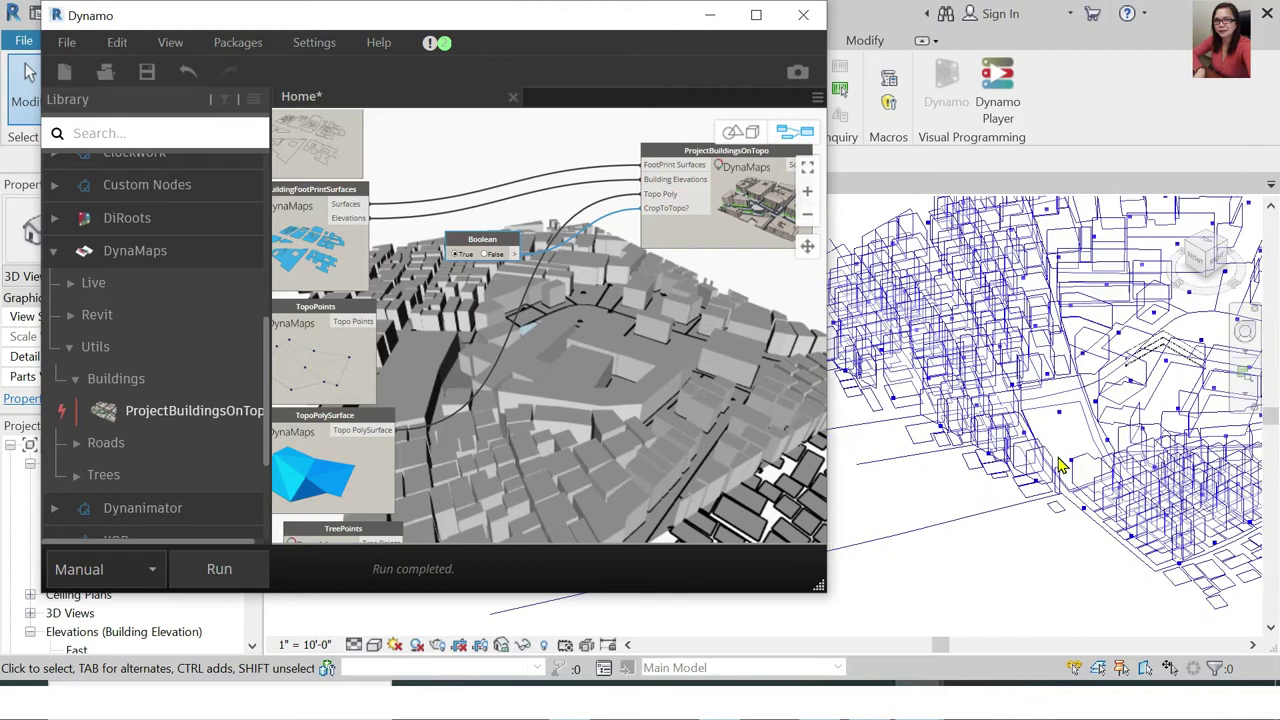
Set Revit's 3D view visual style to Shaded and zoom out over the site
click(373, 646)
click(400, 562)
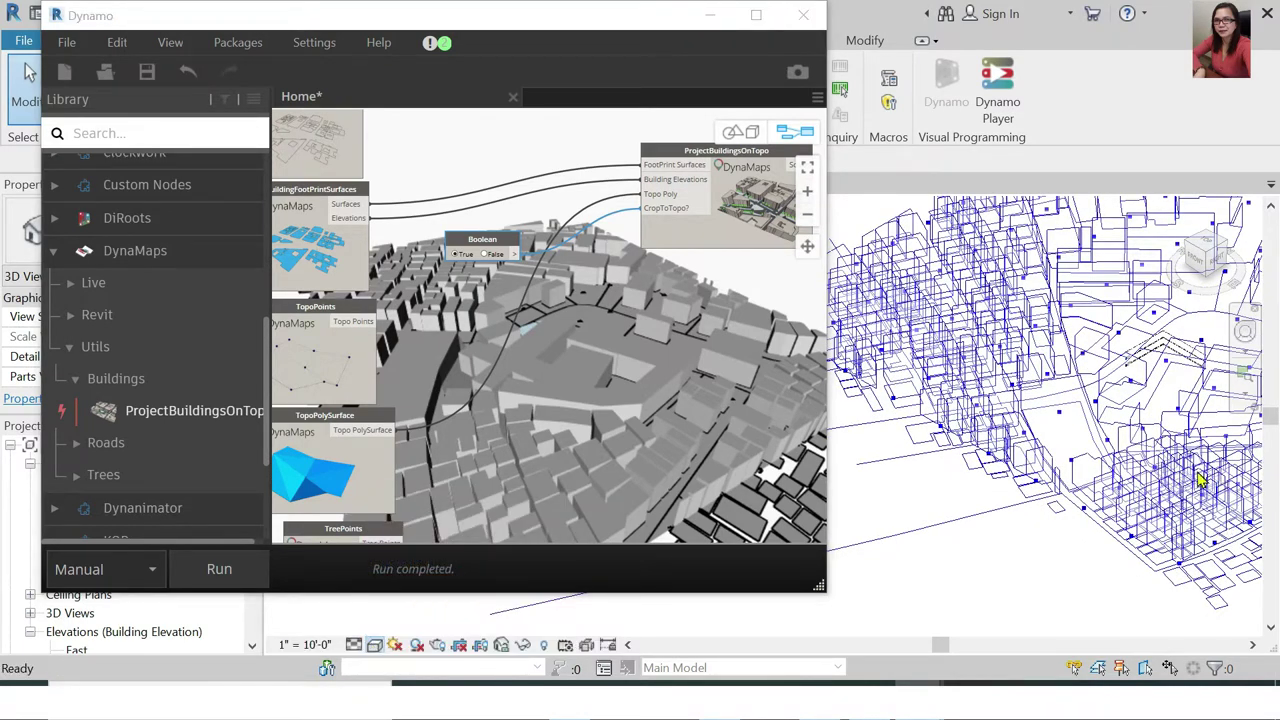
scroll(1133, 454, down, 2)
scroll(1000, 466, down, 2)
scroll(1135, 514, down, 1)
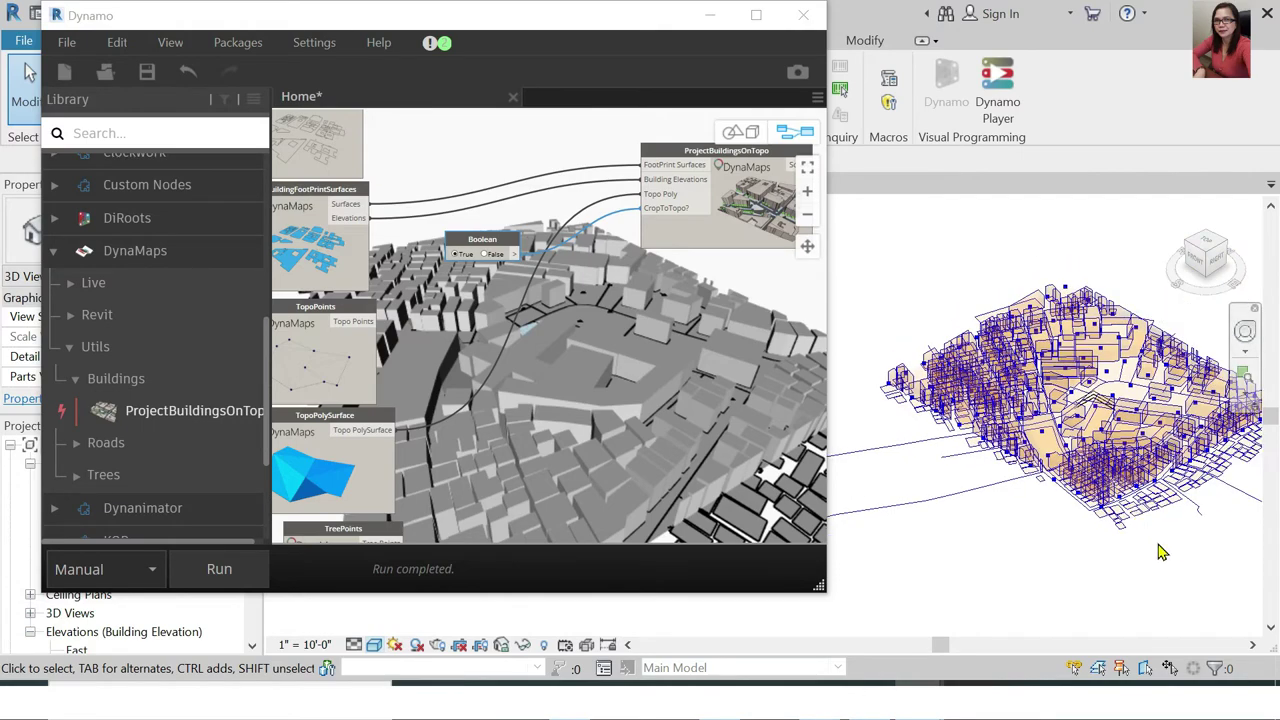
right_click(1020, 531)
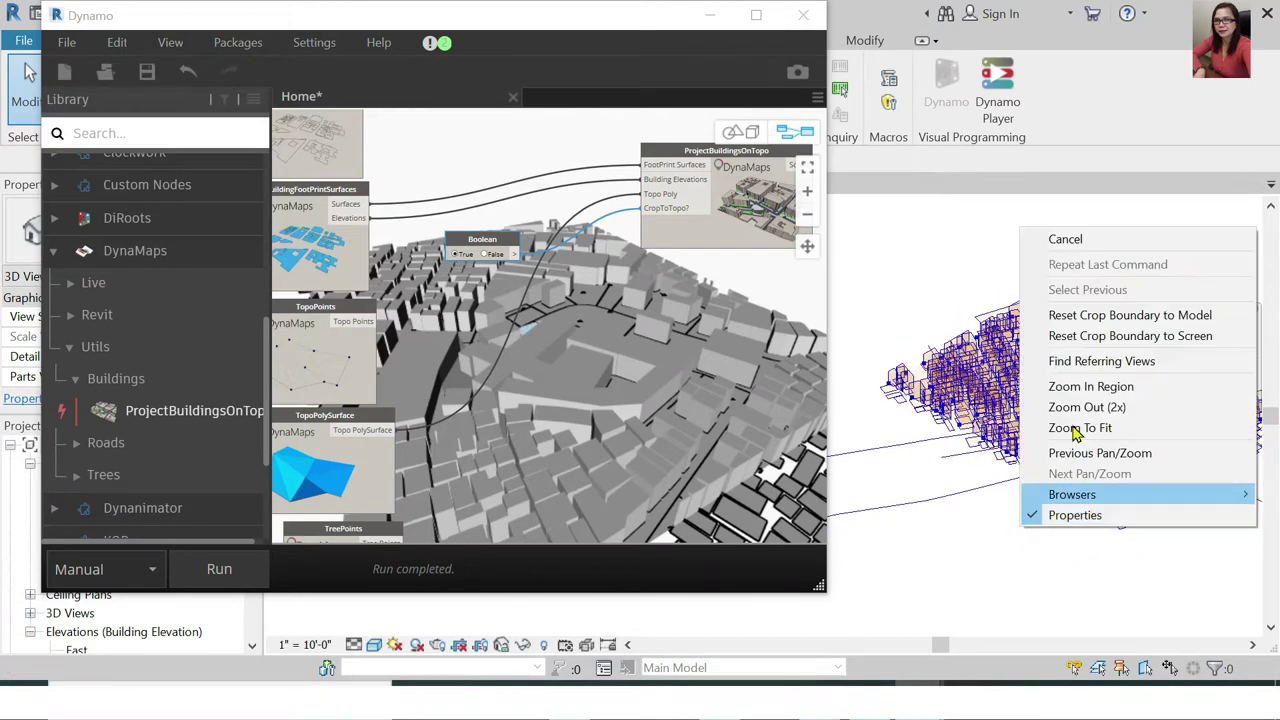
click(929, 557)
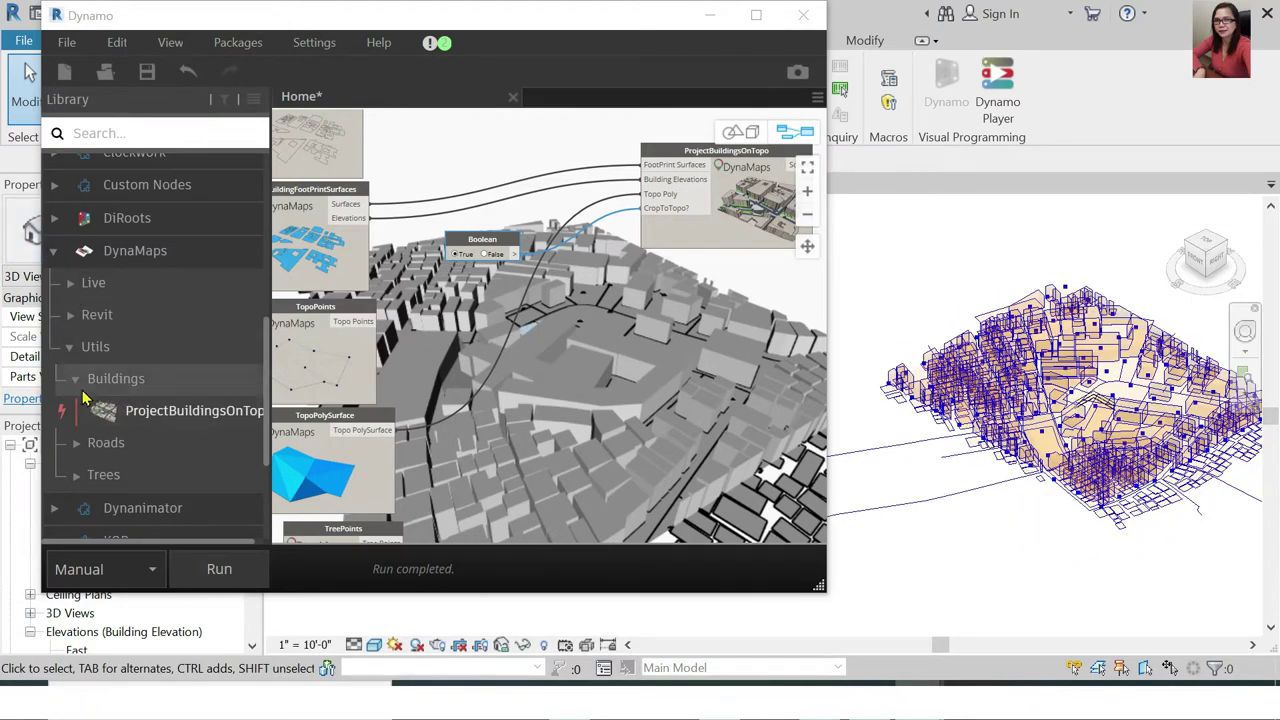
Place a RevitBuildings node from DynaMaps > Revit > BuildingGeometry onto the canvas
click(70, 316)
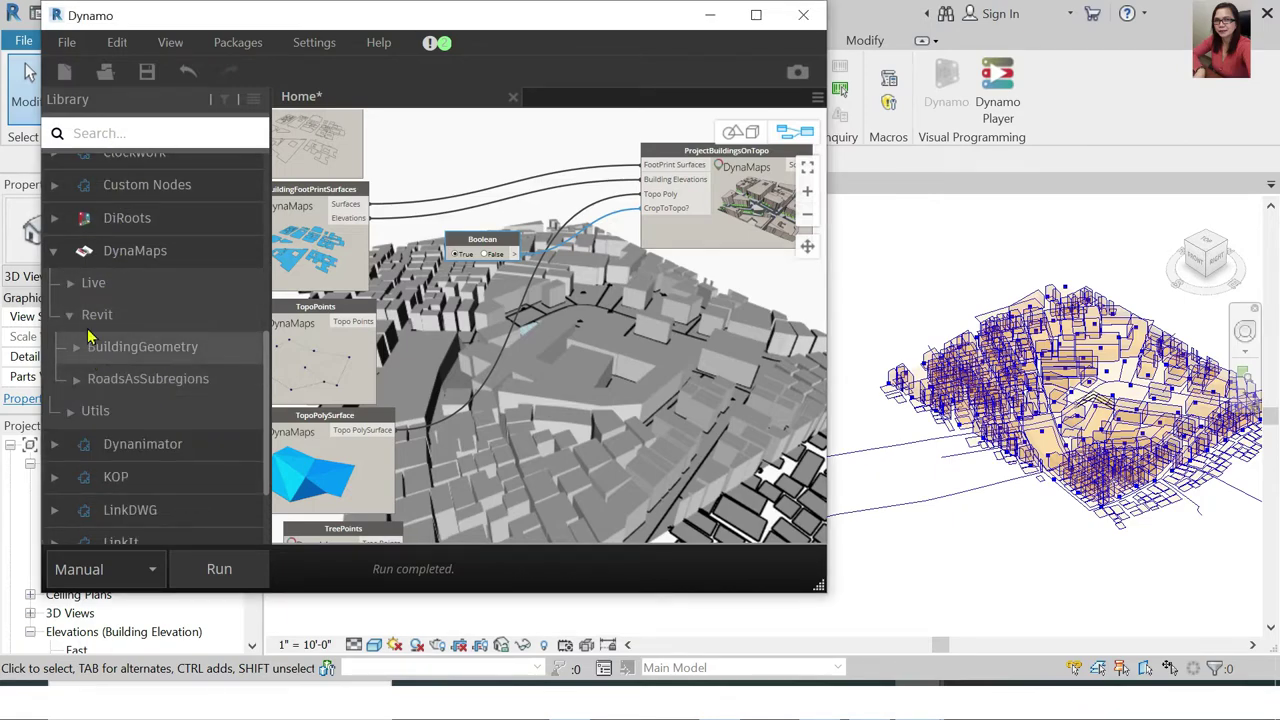
click(78, 347)
mouse_move(169, 379)
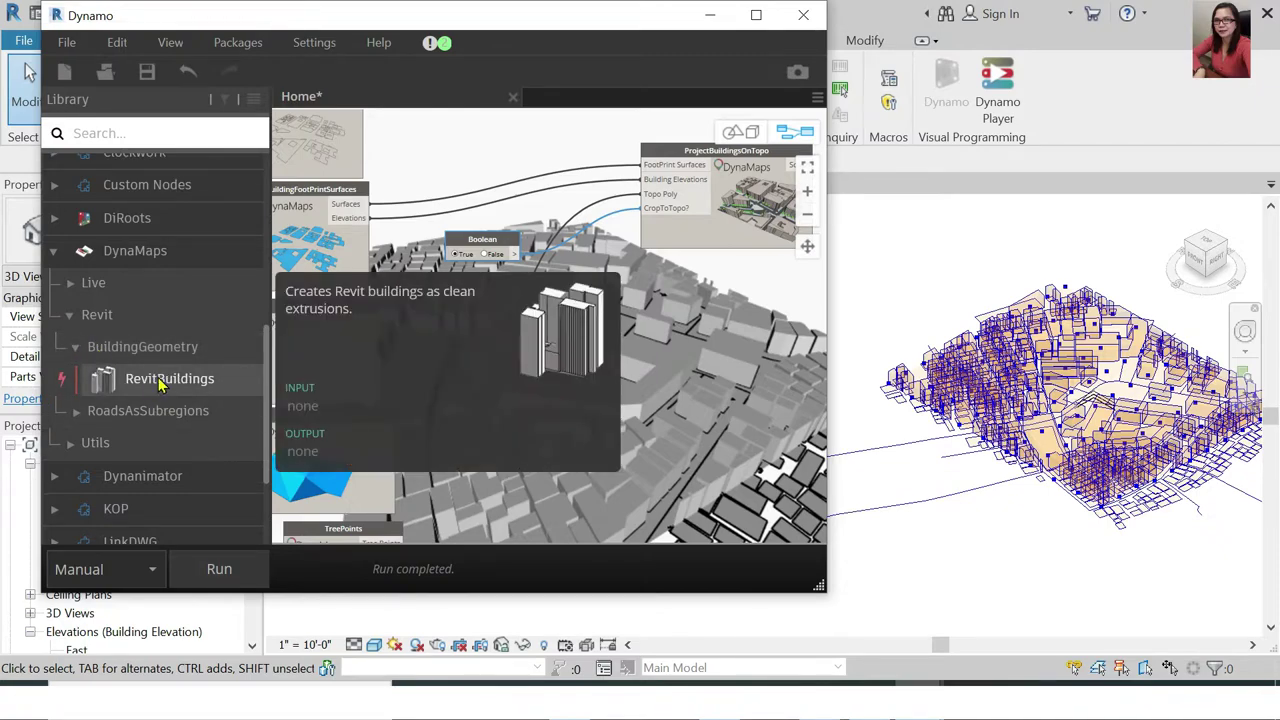
click(159, 382)
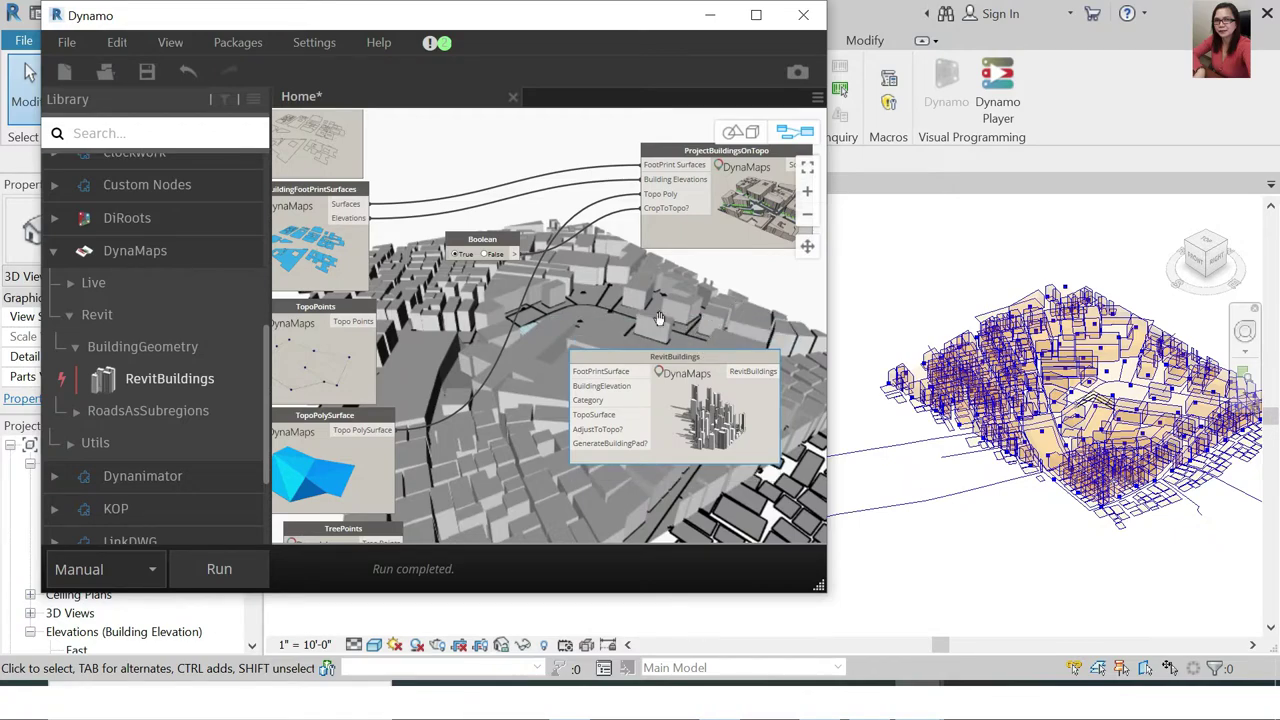
scroll(659, 318, up, 1)
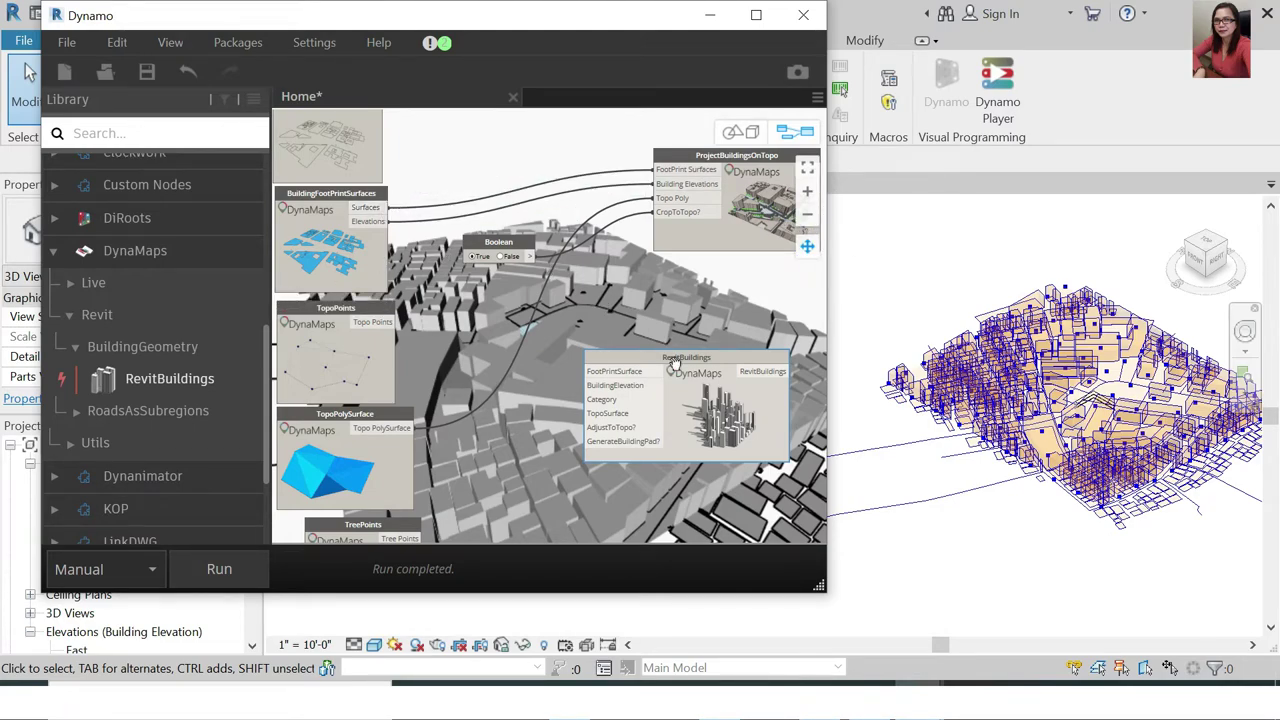
Unhook ProjectBuildingsOnTopo's inputs, wire Elevations into RevitBuildings' BuildingElevation, and lower the Boolean node
middle_drag(675, 362, 671, 323)
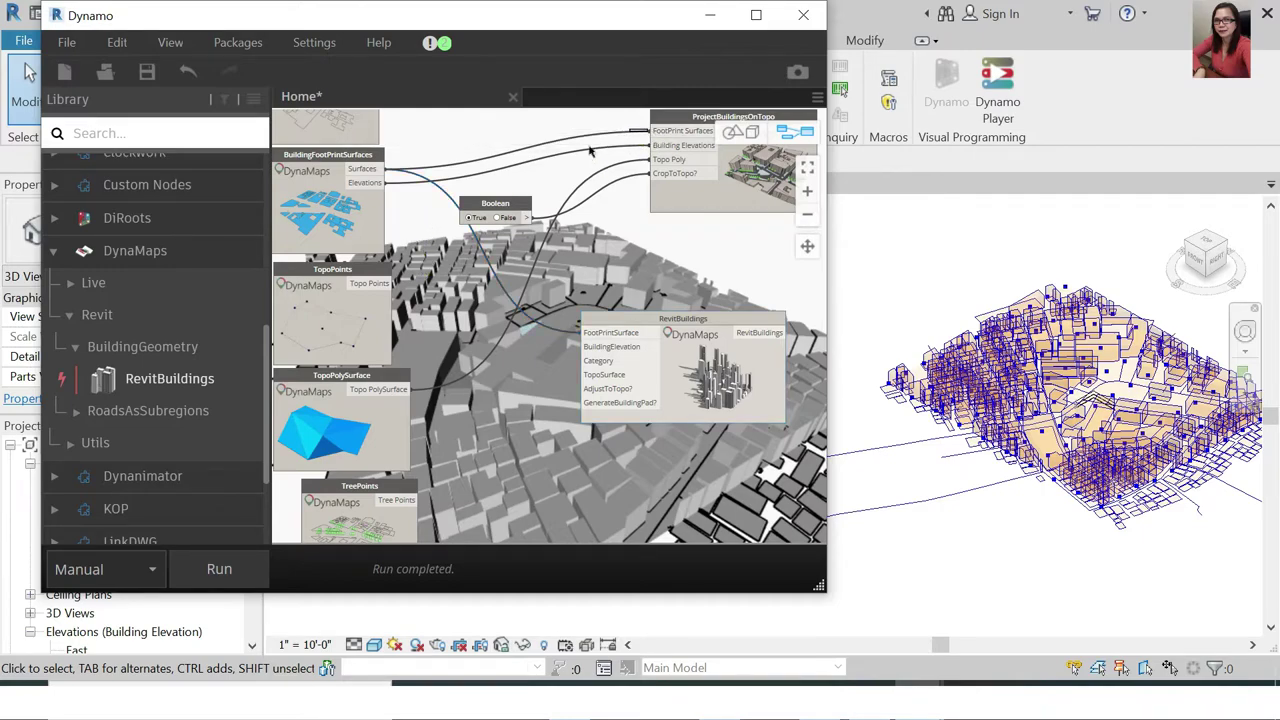
mouse_move(650, 137)
mouse_down()
mouse_move(623, 129)
mouse_move(652, 131)
mouse_up()
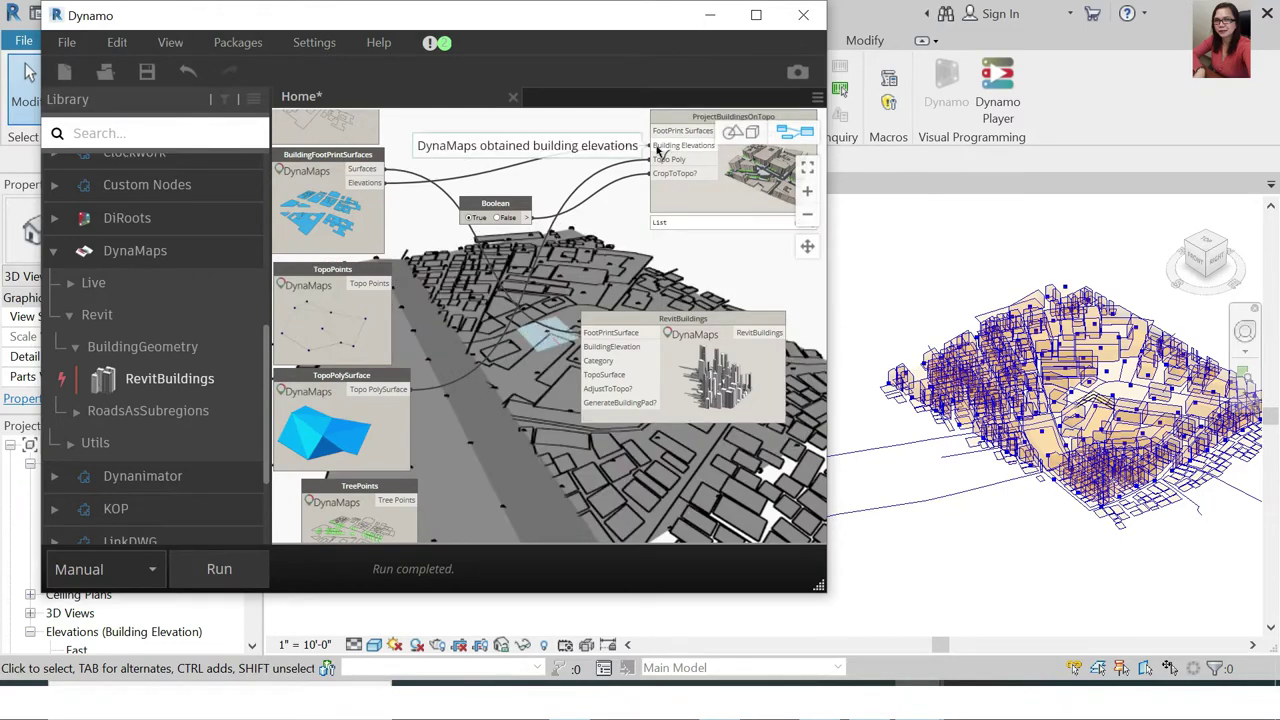
mouse_move(669, 160)
mouse_down()
mouse_move(600, 161)
mouse_move(576, 178)
mouse_up()
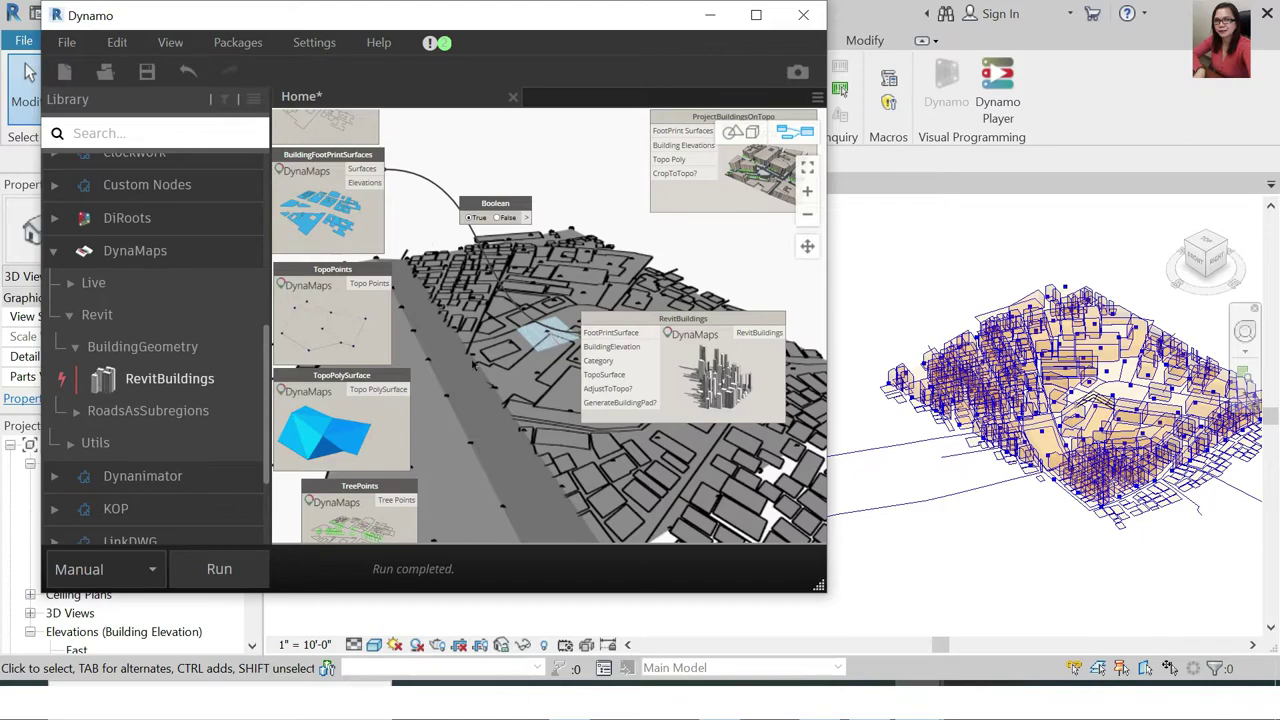
mouse_move(598, 360)
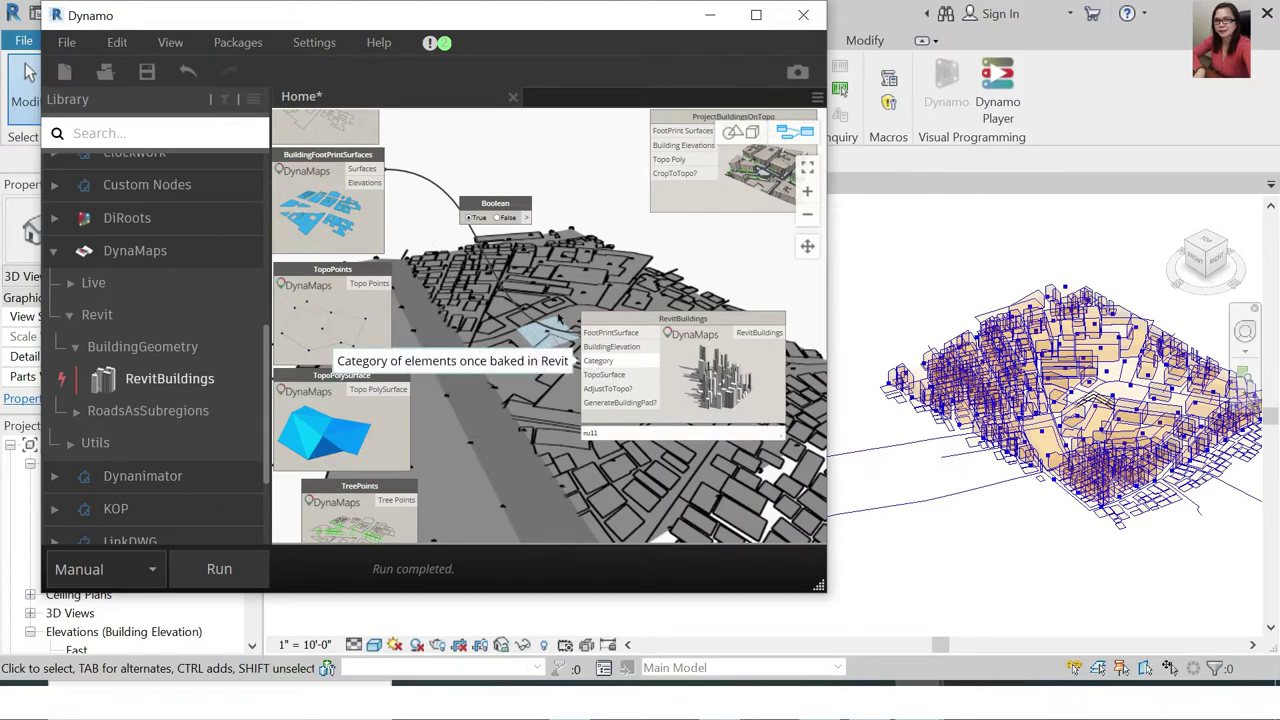
click(365, 190)
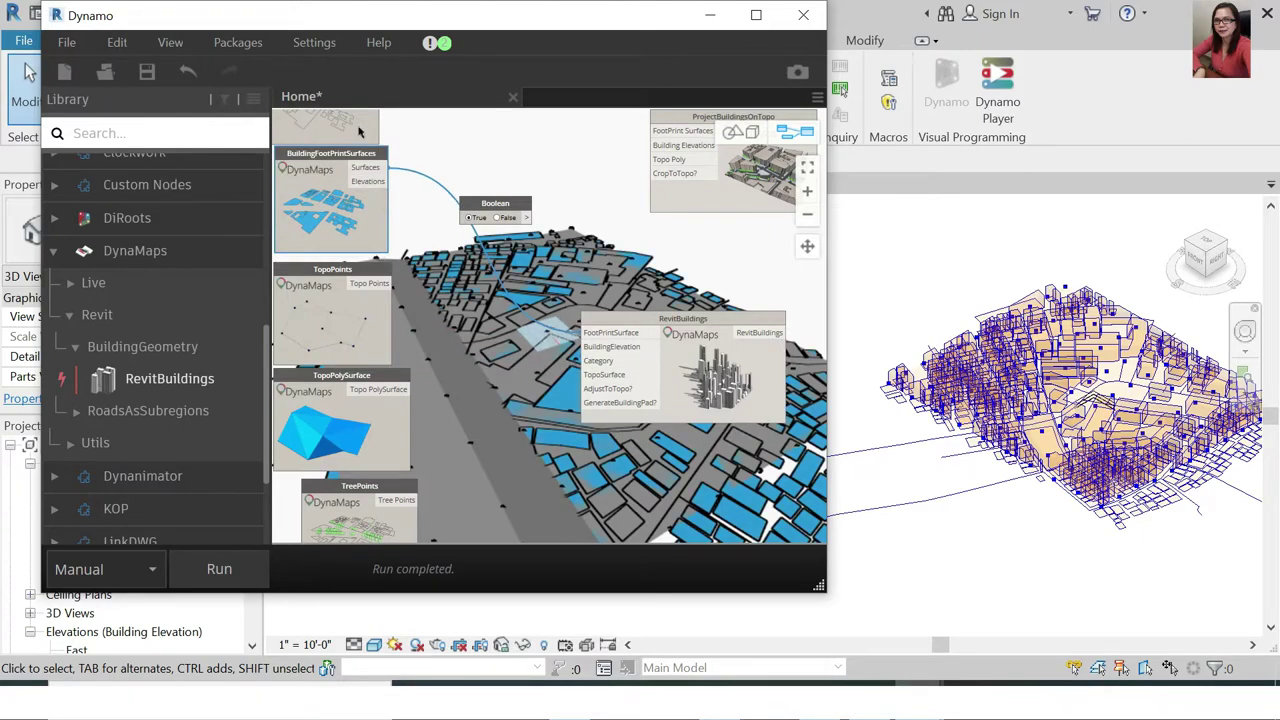
click(368, 183)
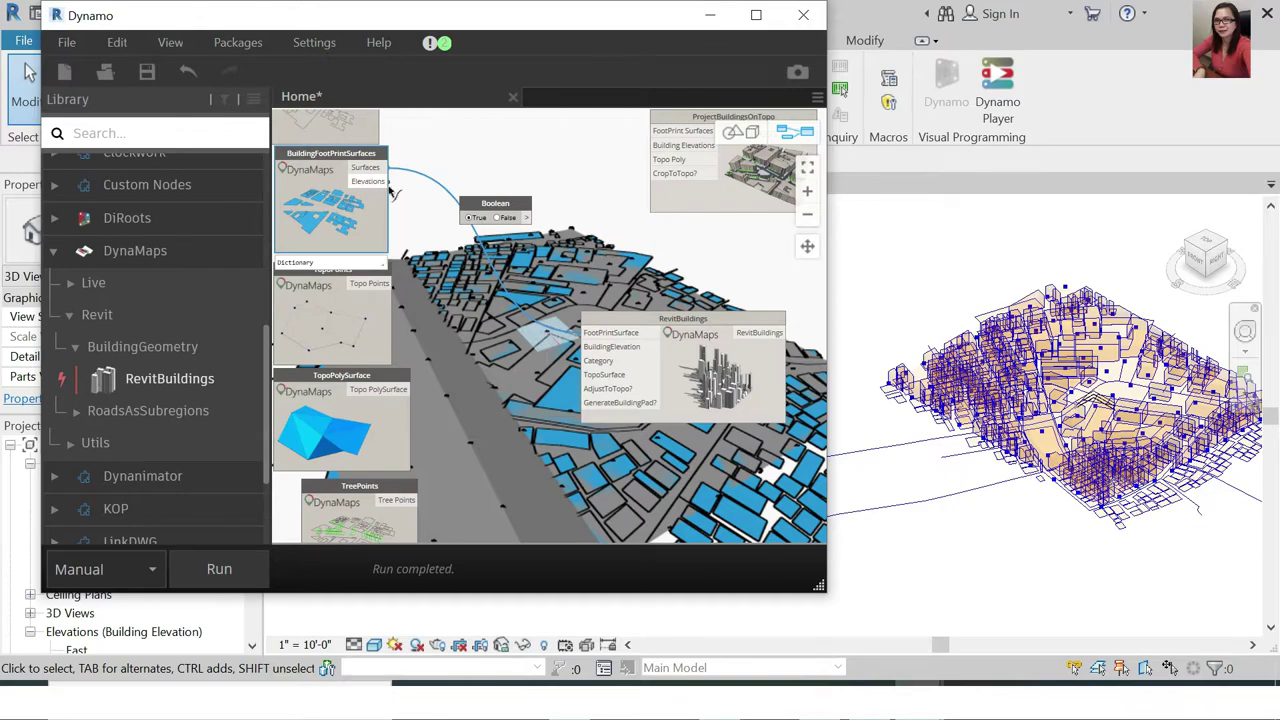
click(588, 347)
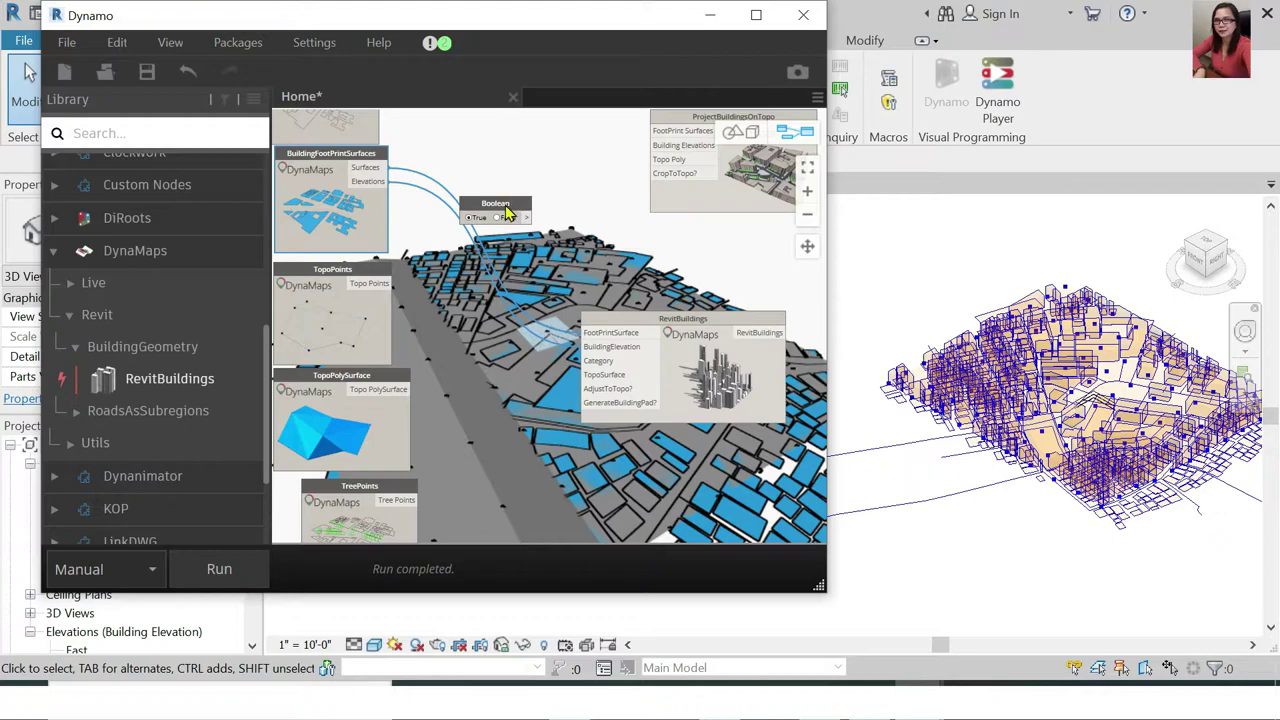
drag(507, 212, 504, 440)
Place a Categories node via a 'categ' search, set it to Site, and move it above the Boolean
right_click(524, 166)
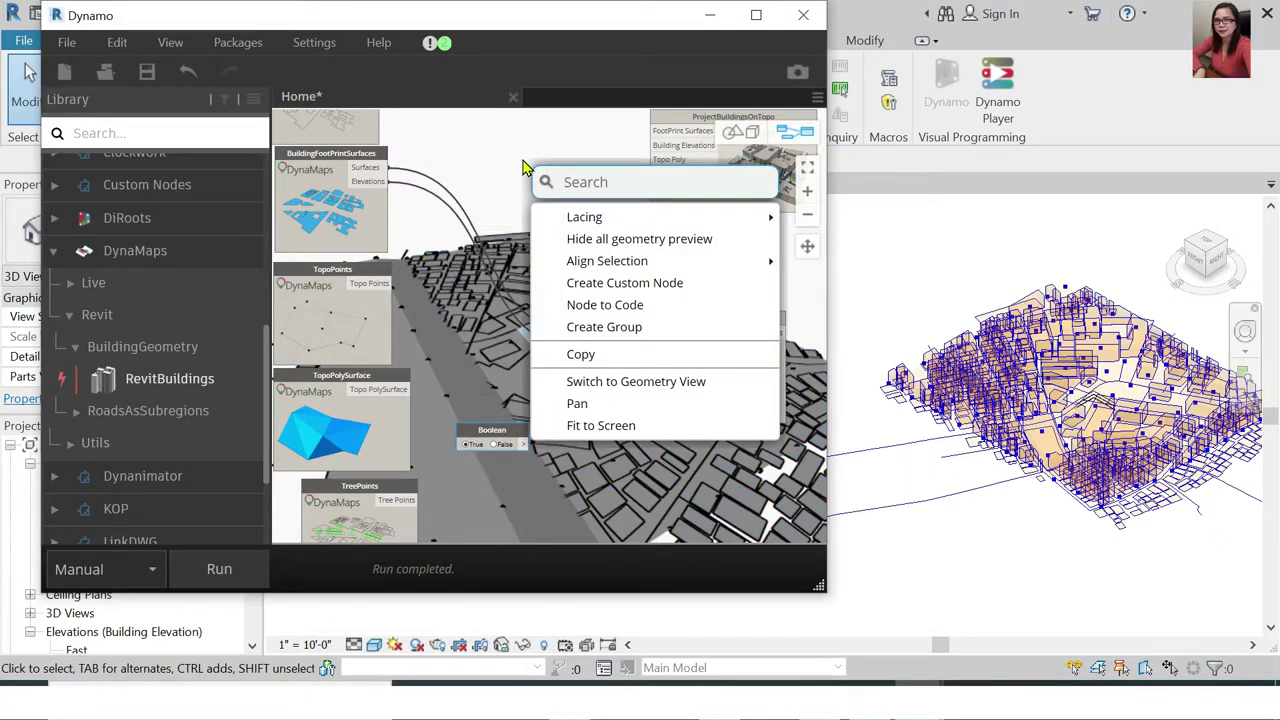
text(categ)
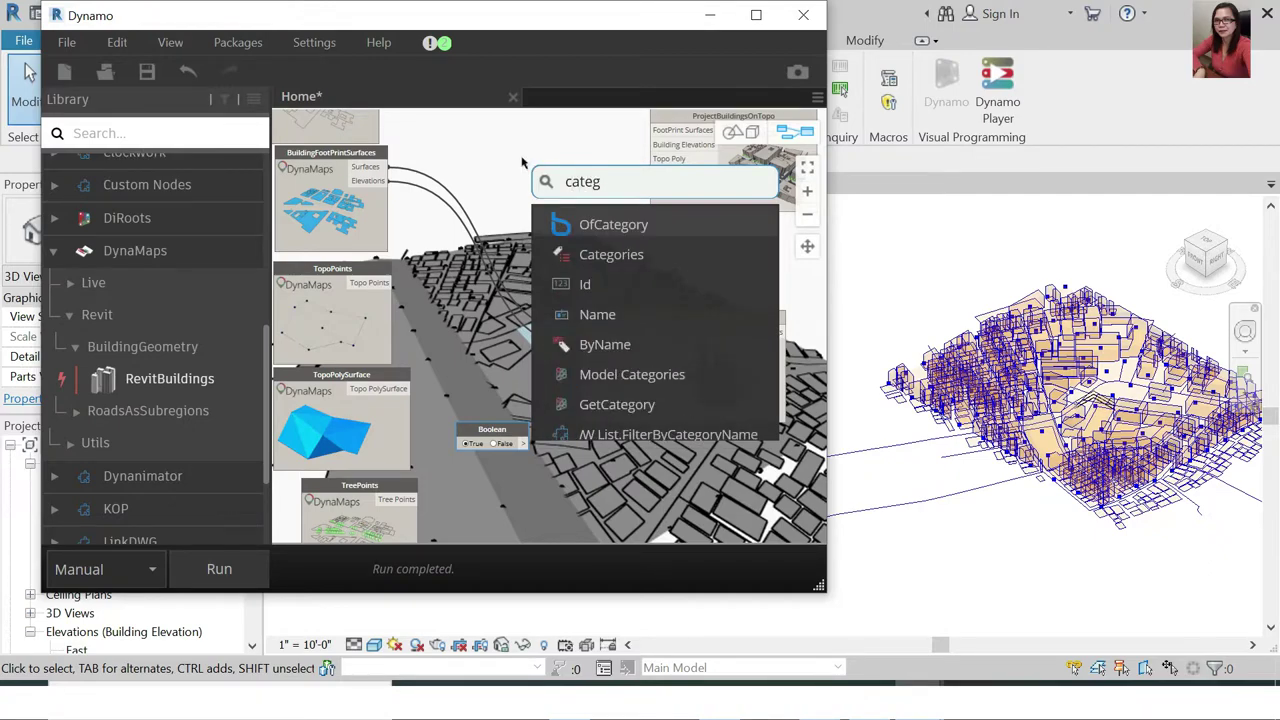
click(594, 263)
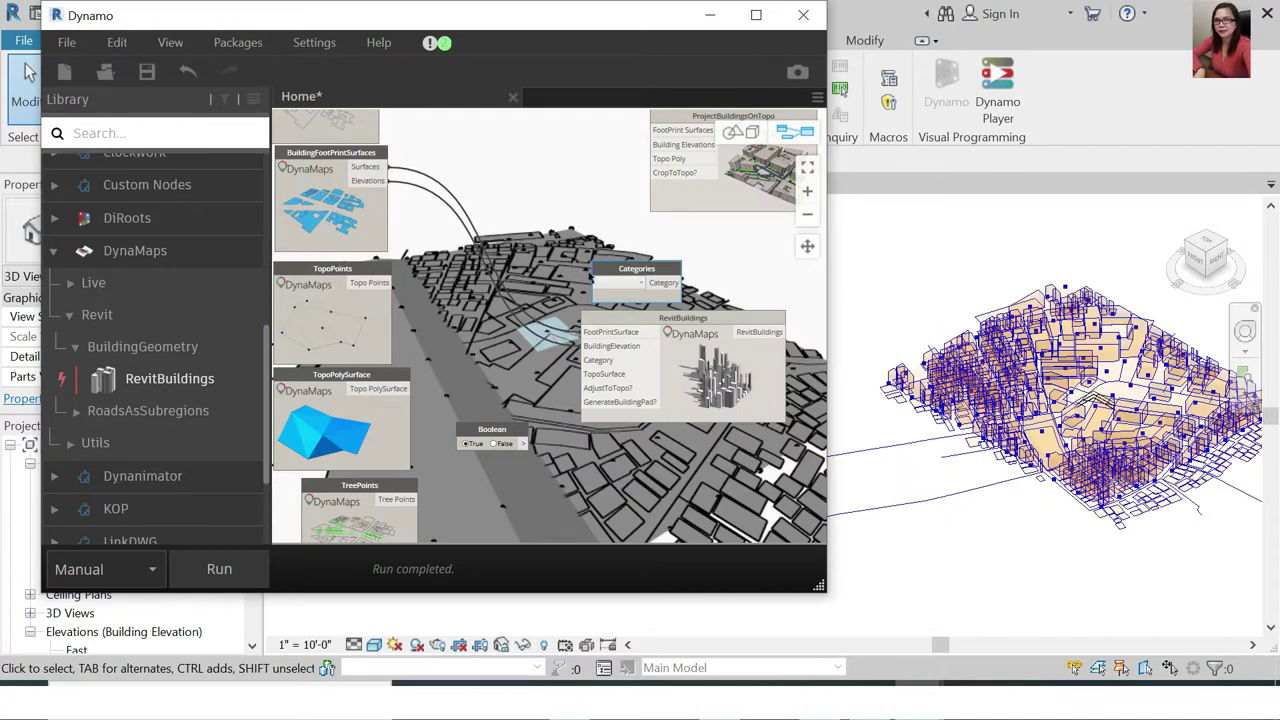
click(643, 284)
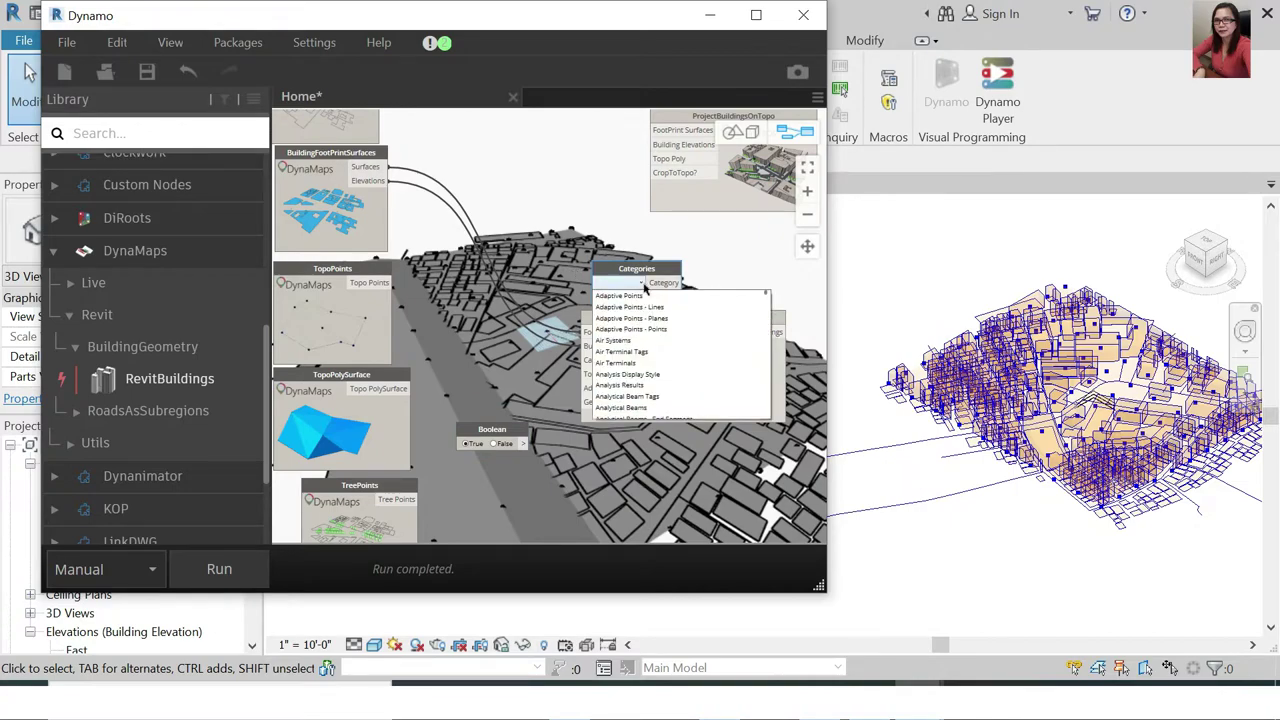
text(site)
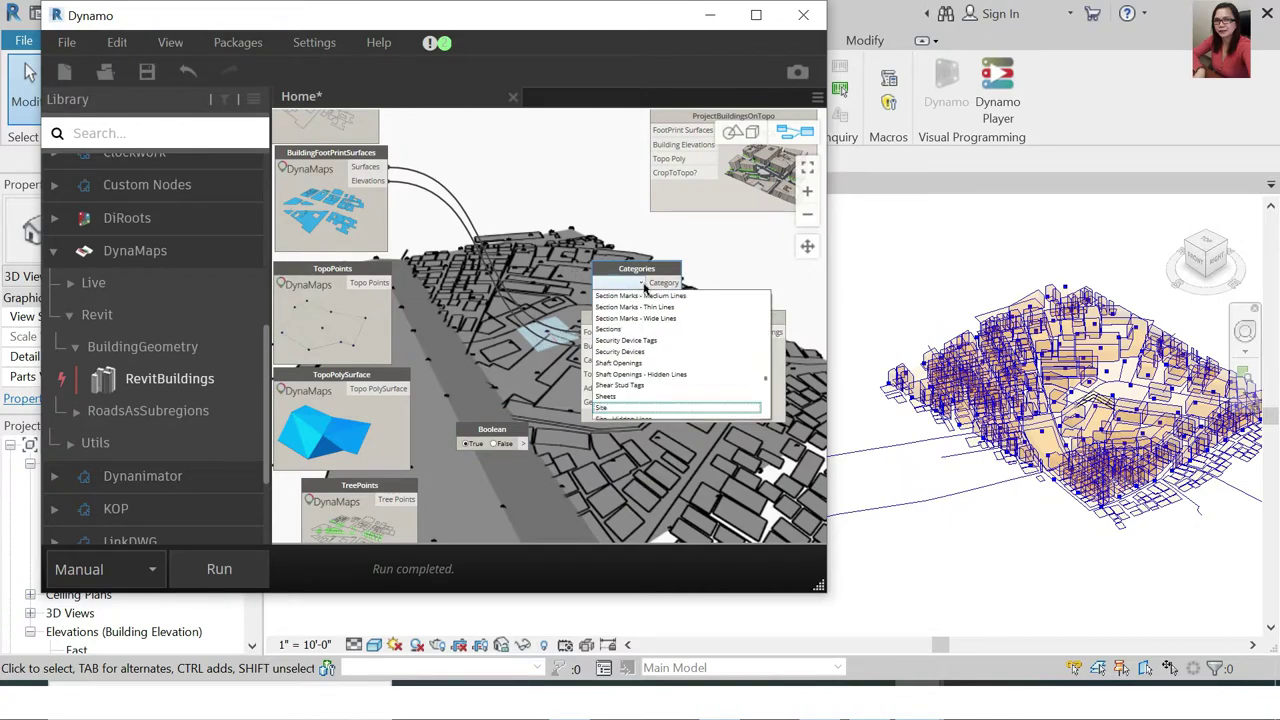
click(625, 410)
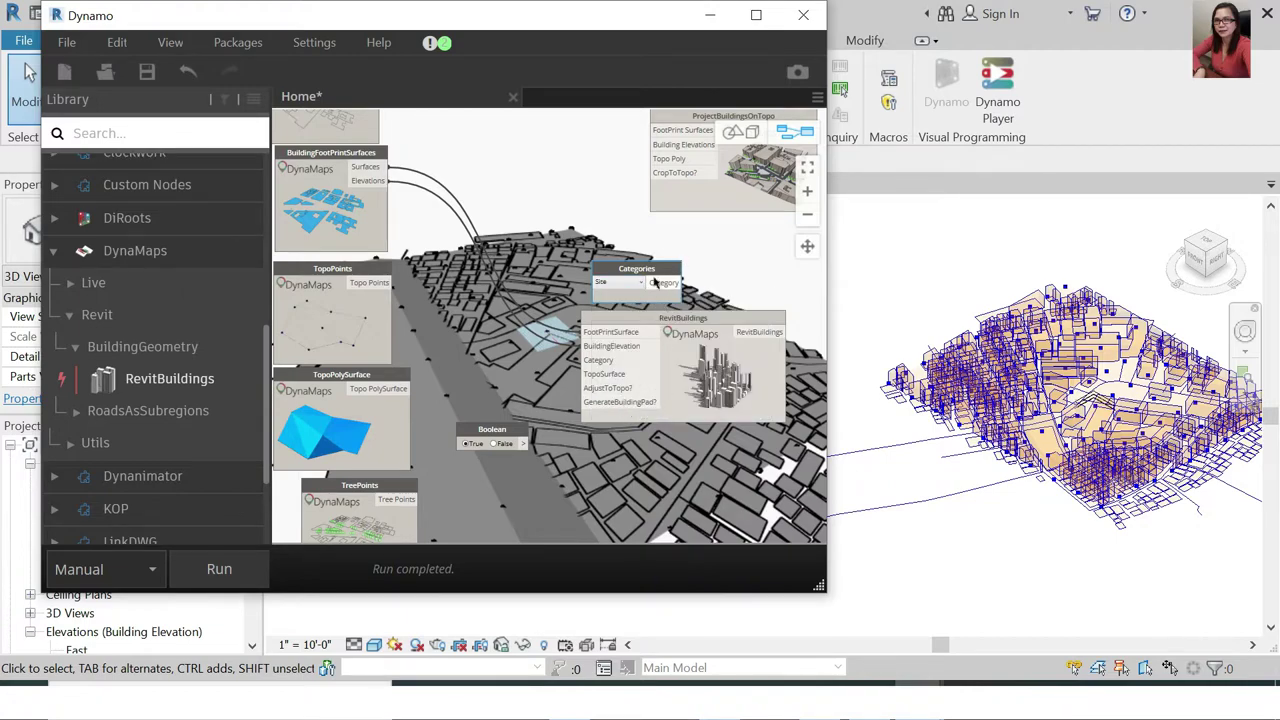
mouse_move(649, 280)
mouse_down()
mouse_move(465, 376)
mouse_move(585, 360)
mouse_up()
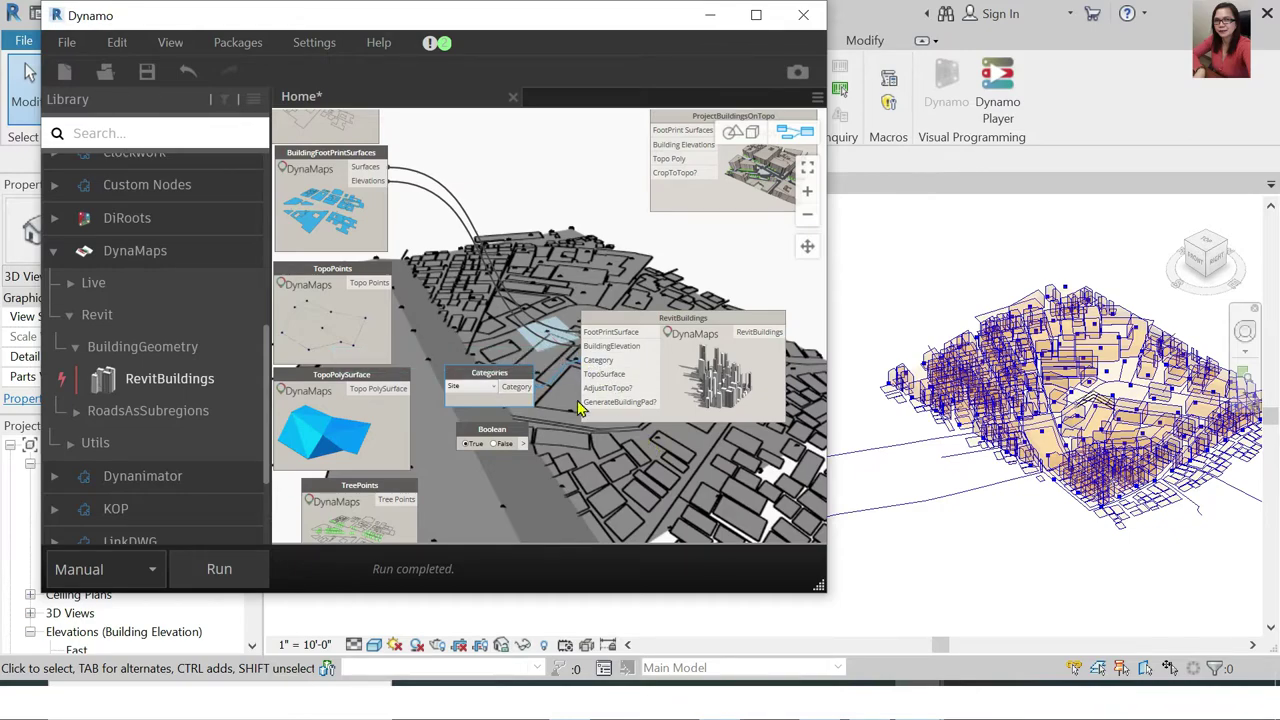
Tidy the Categories and Boolean nodes, then add a second Boolean node below the first
drag(497, 375, 483, 346)
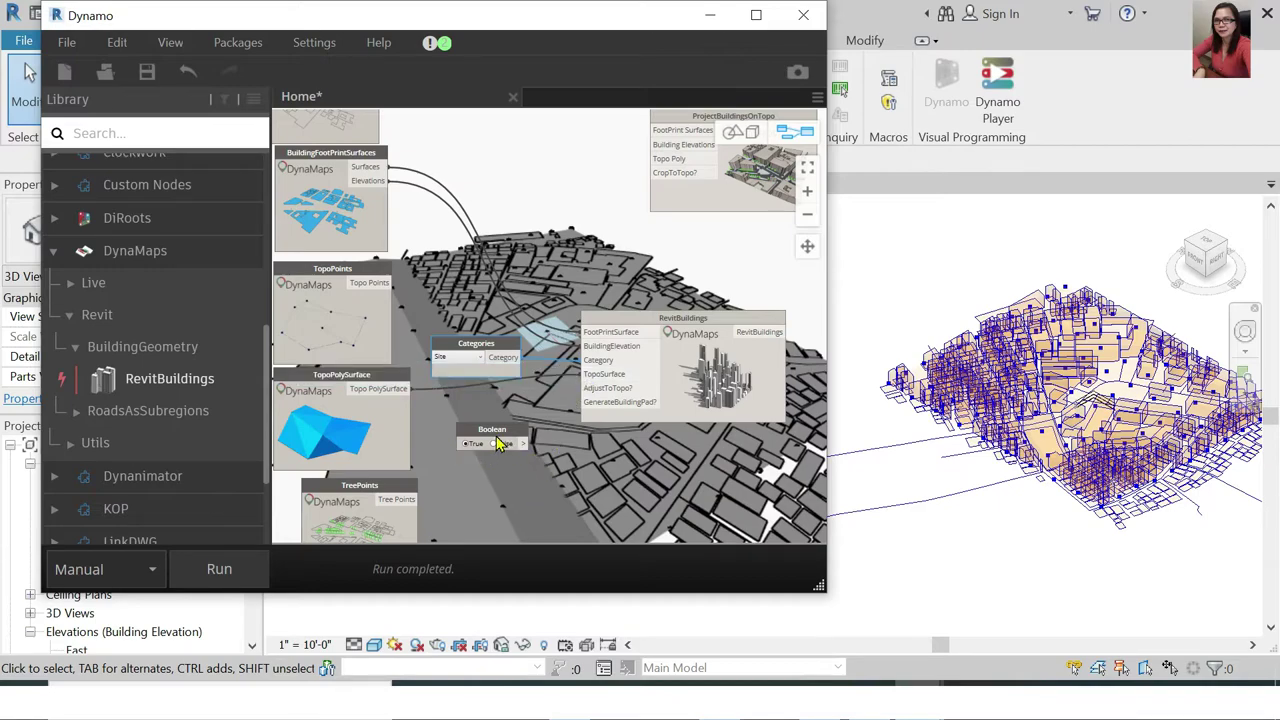
mouse_move(512, 433)
mouse_down()
mouse_move(508, 402)
mouse_move(519, 413)
mouse_up()
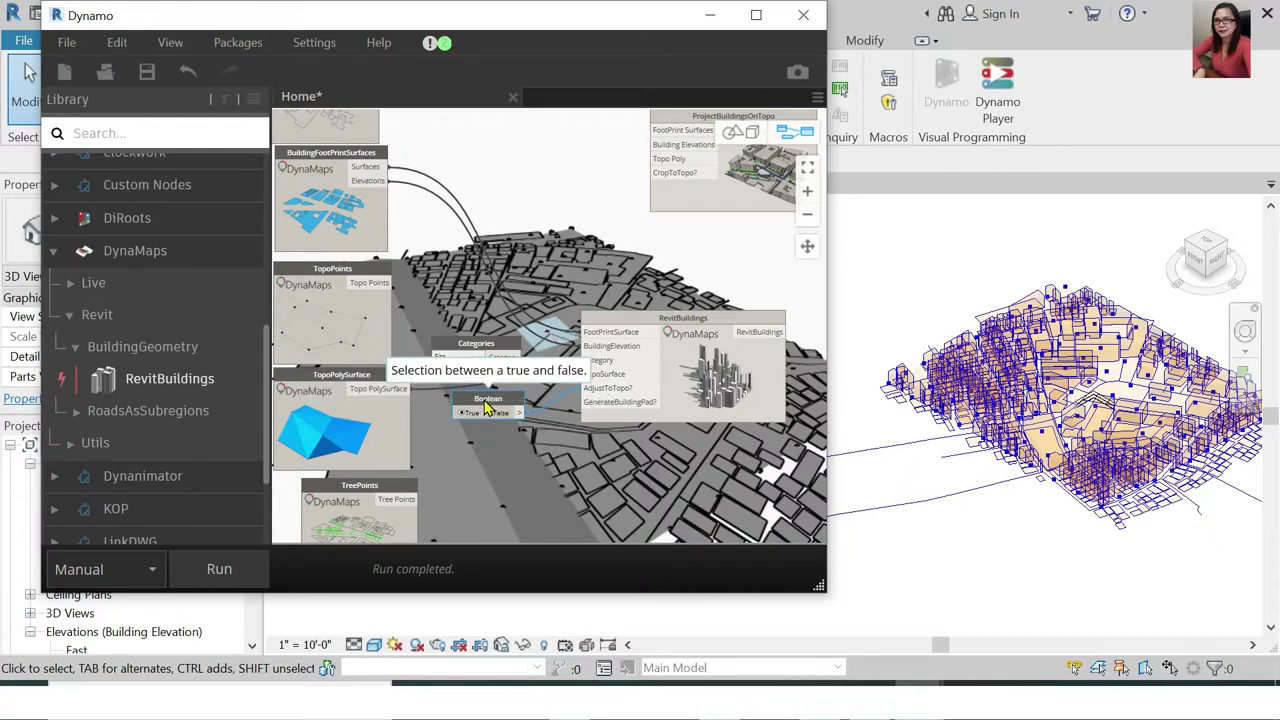
right_click(520, 463)
text(b)
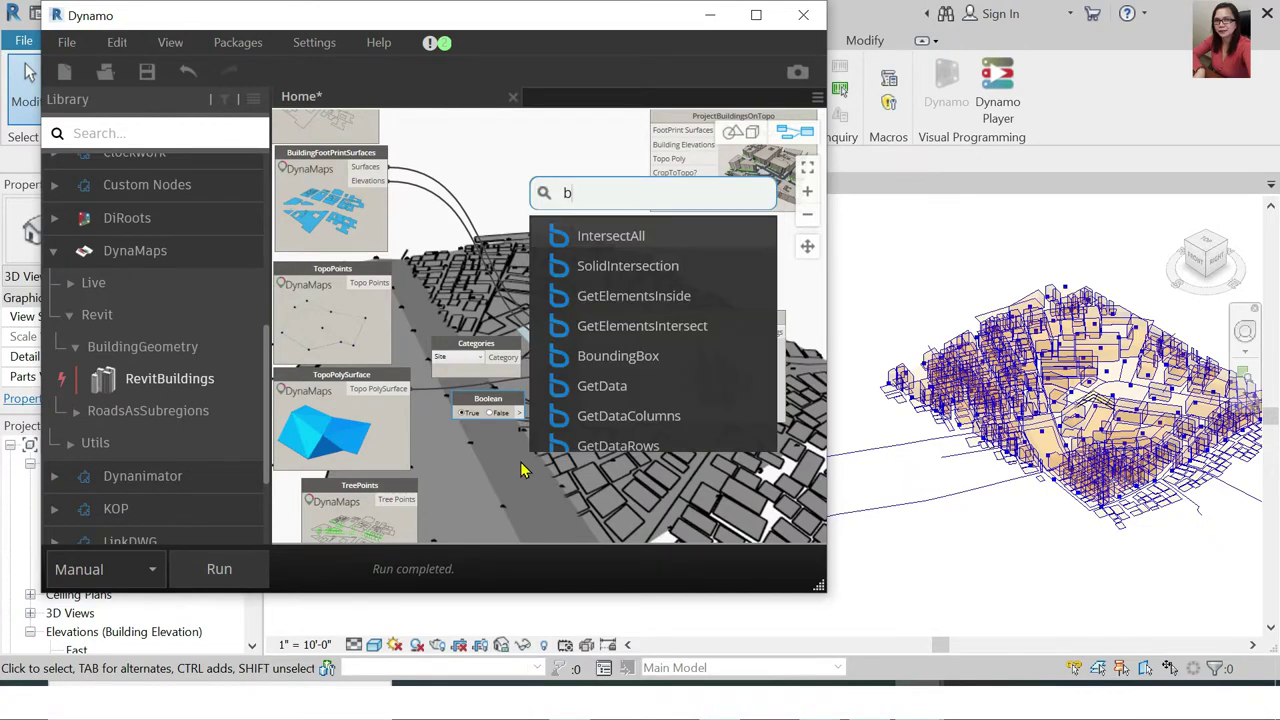
text(oolean)
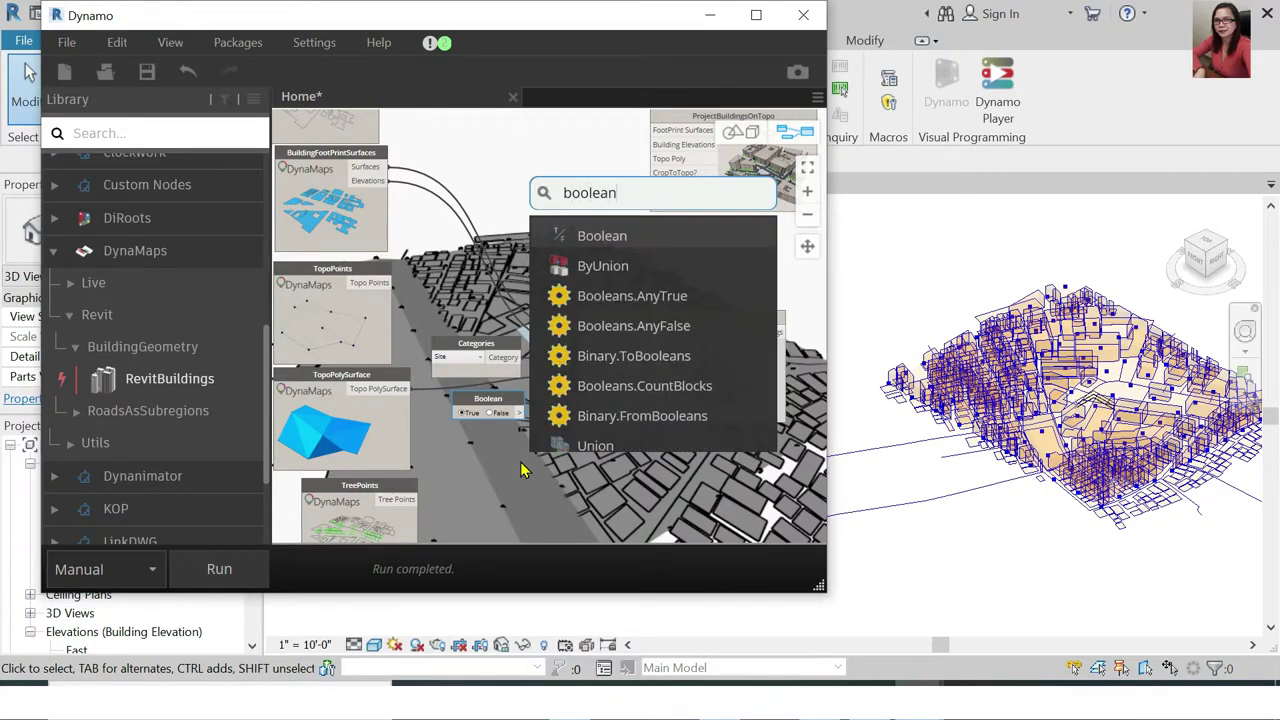
key(Return)
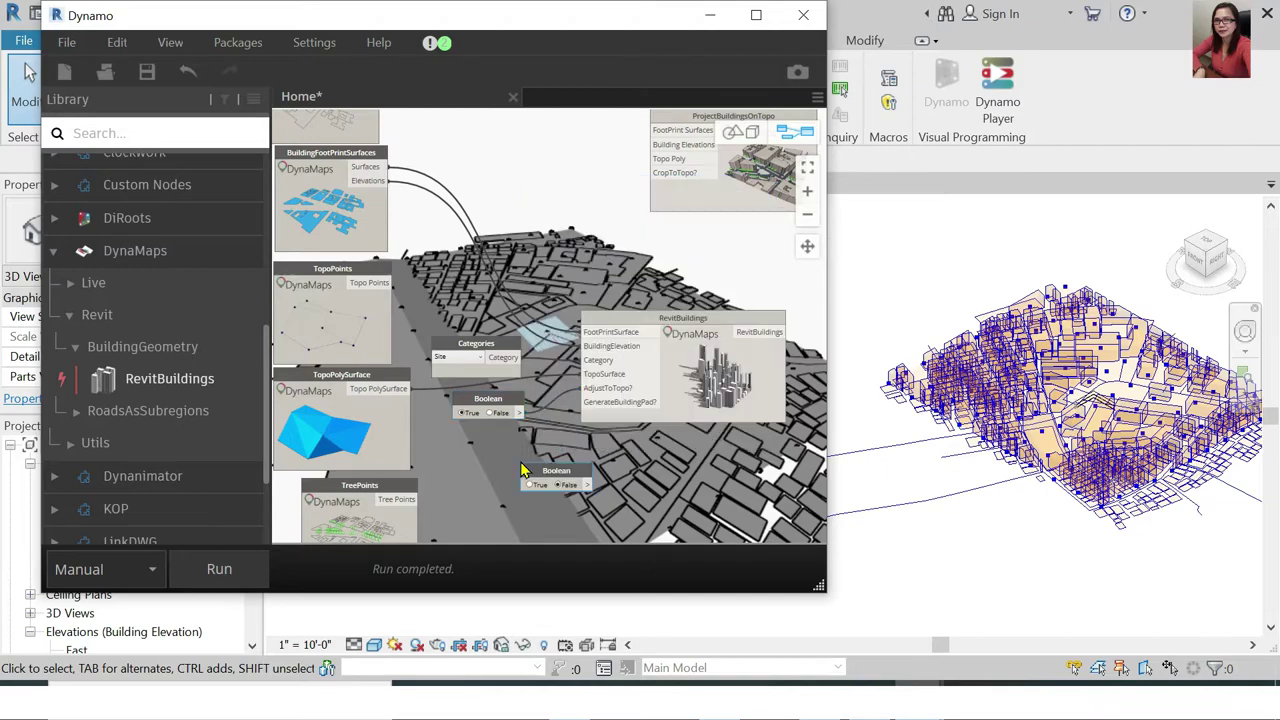
drag(547, 480, 482, 453)
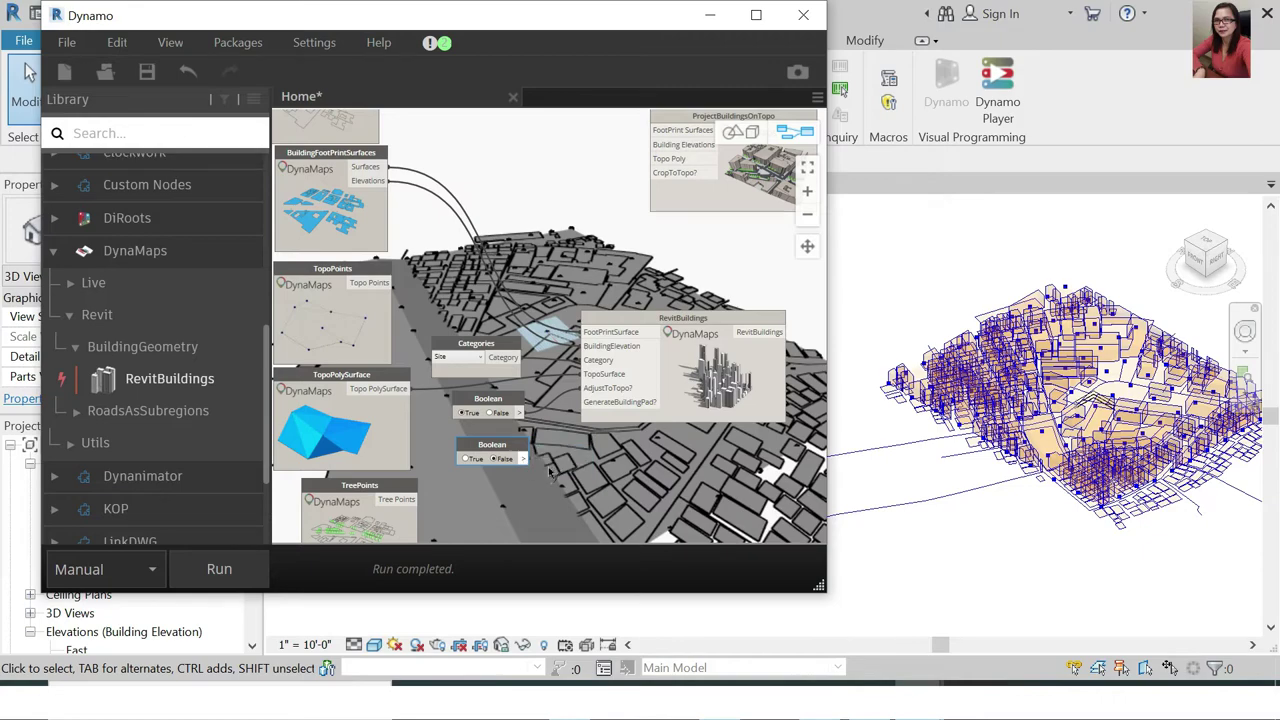
Connect the False Boolean to GenerateBuildingPad?, run the graph, and zoom around Revit's view
click(590, 404)
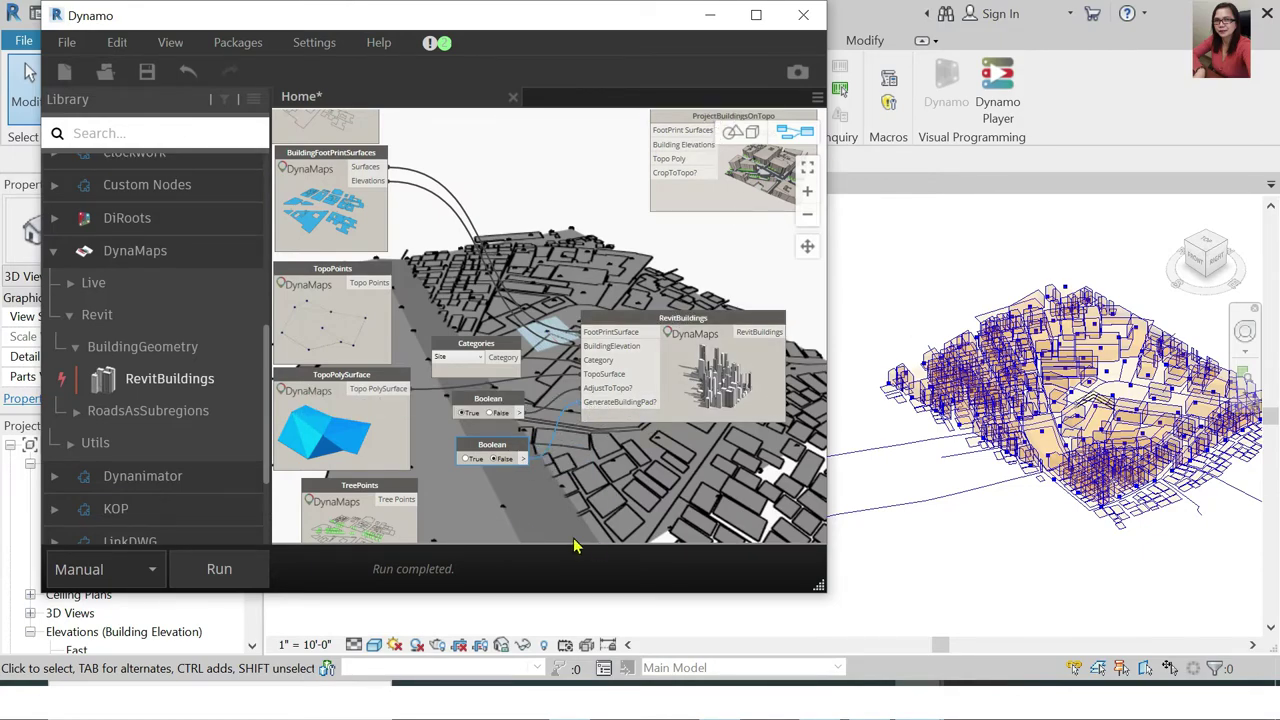
click(219, 571)
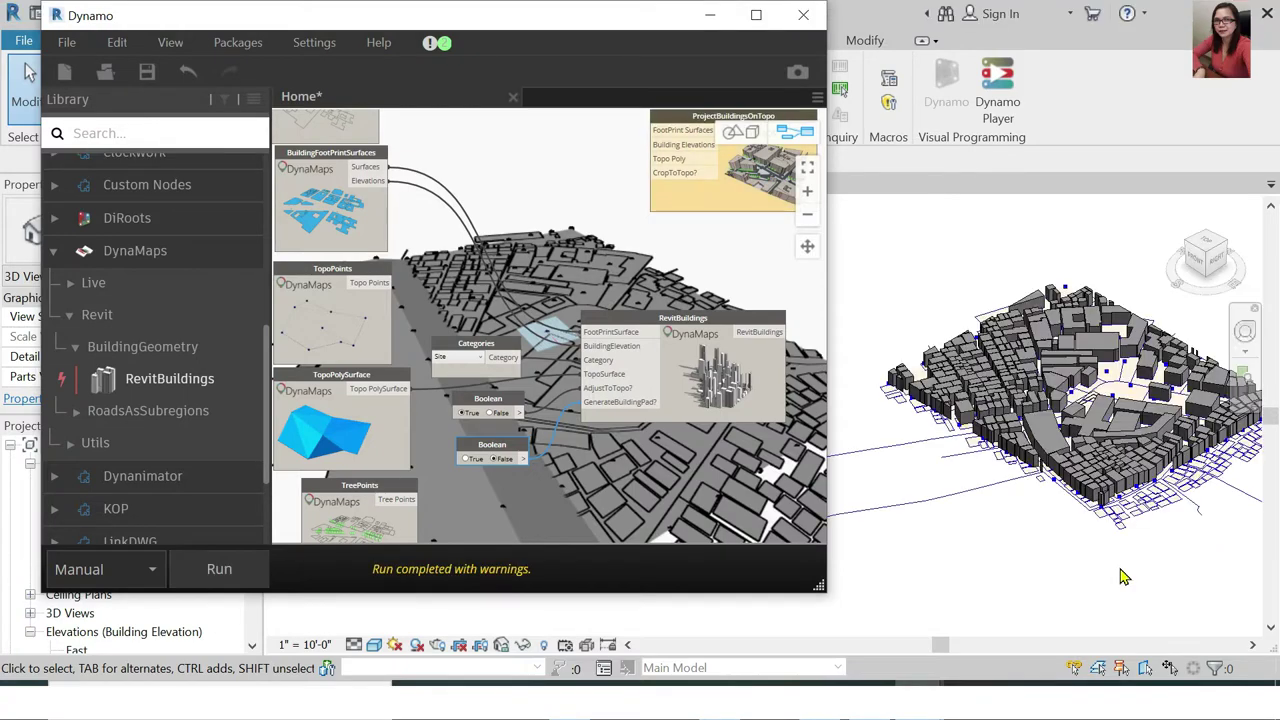
scroll(1095, 375, up, 2)
scroll(1095, 375, up, 3)
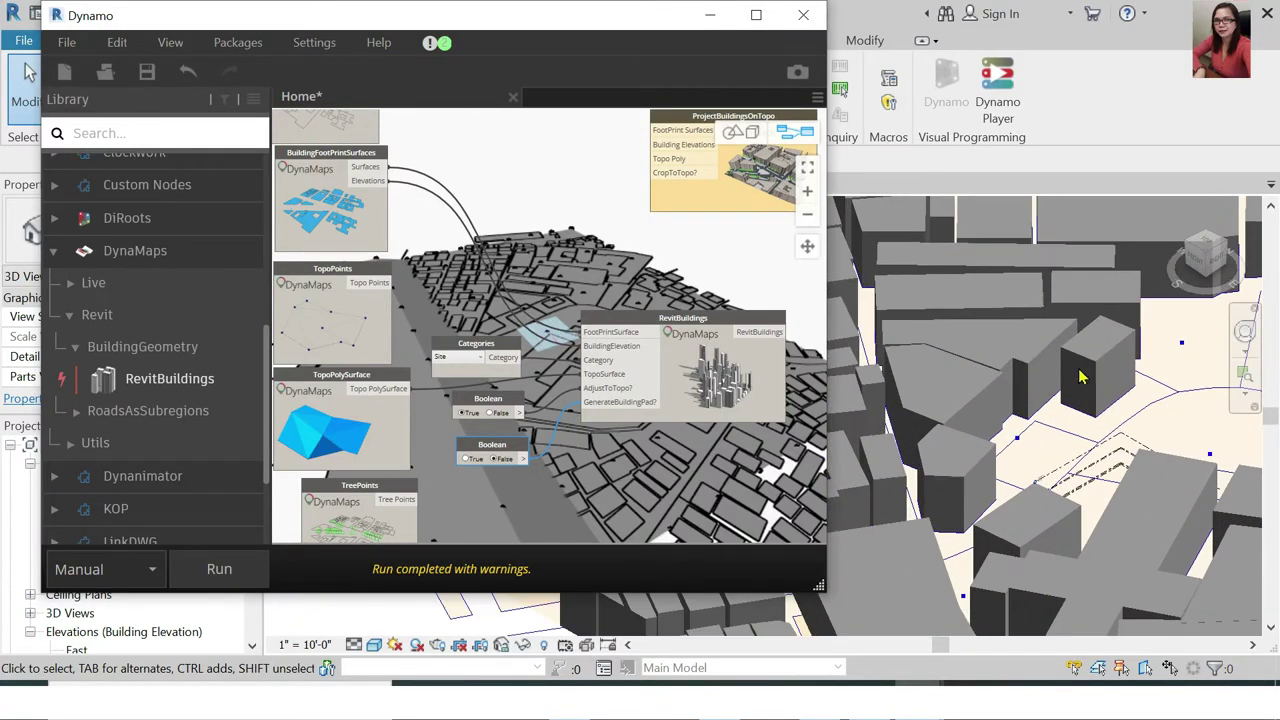
scroll(1092, 343, down, 4)
scroll(1100, 400, down, 3)
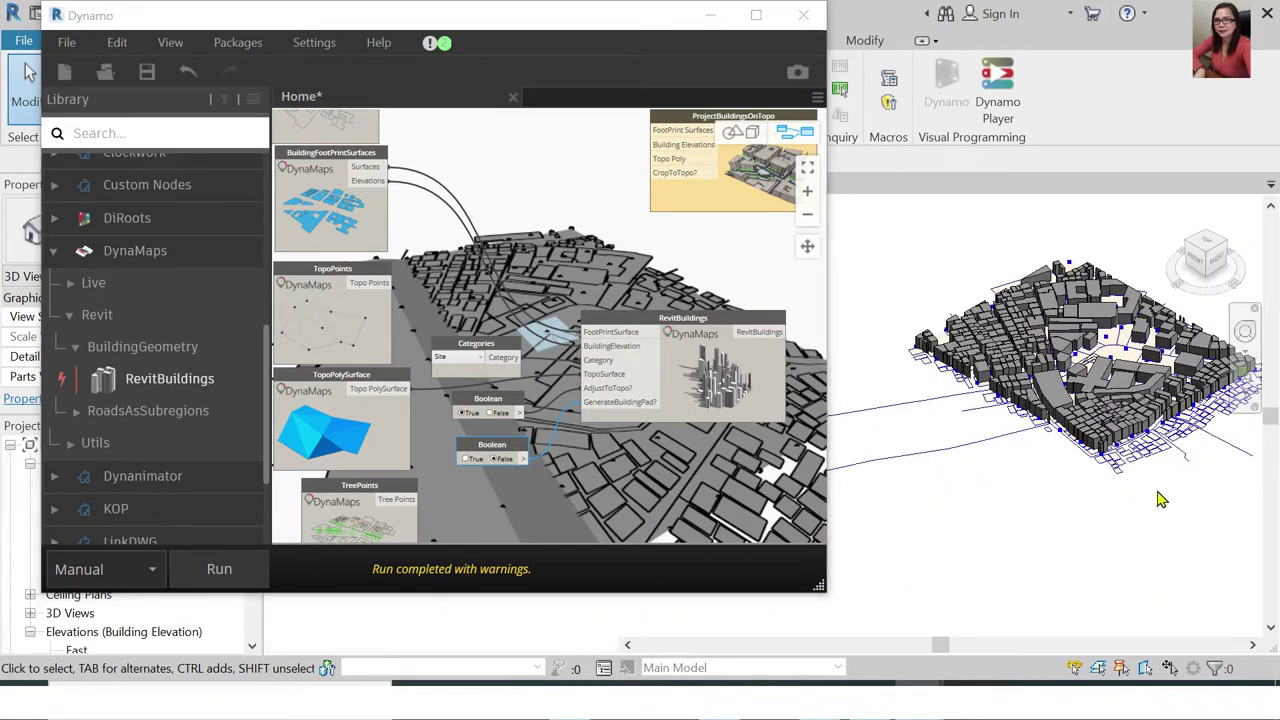
right_click(1094, 505)
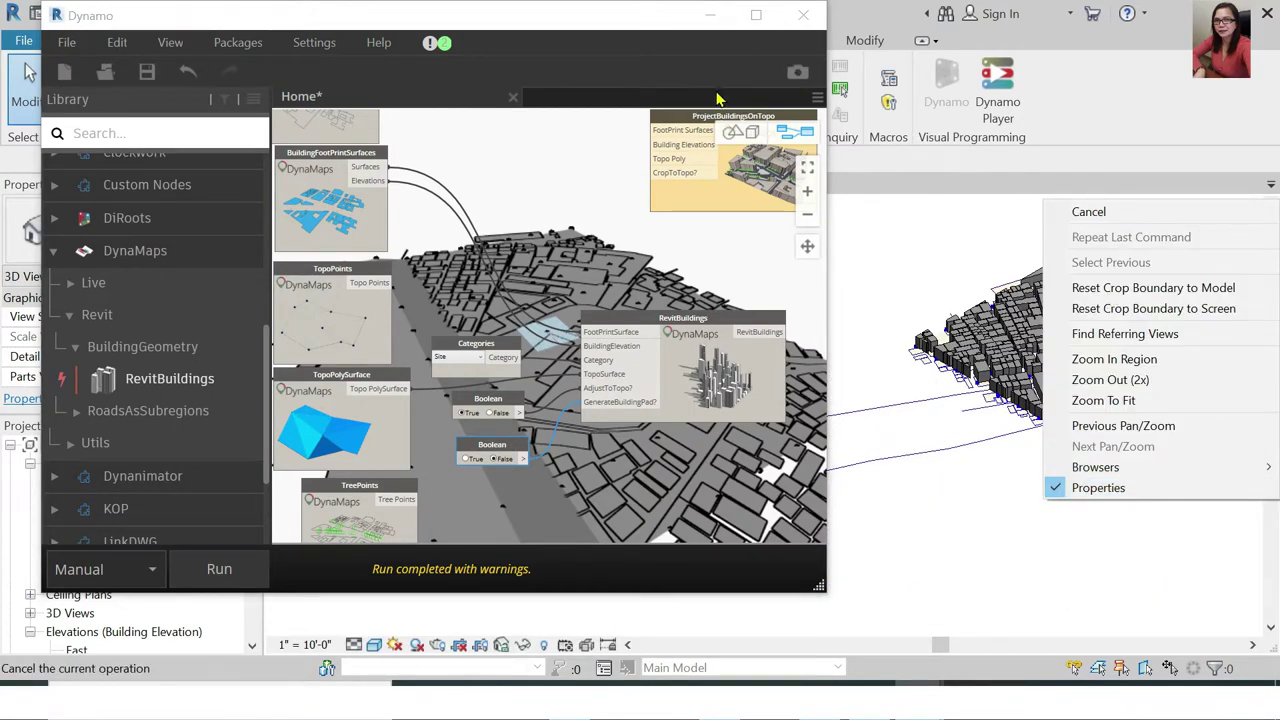
click(976, 500)
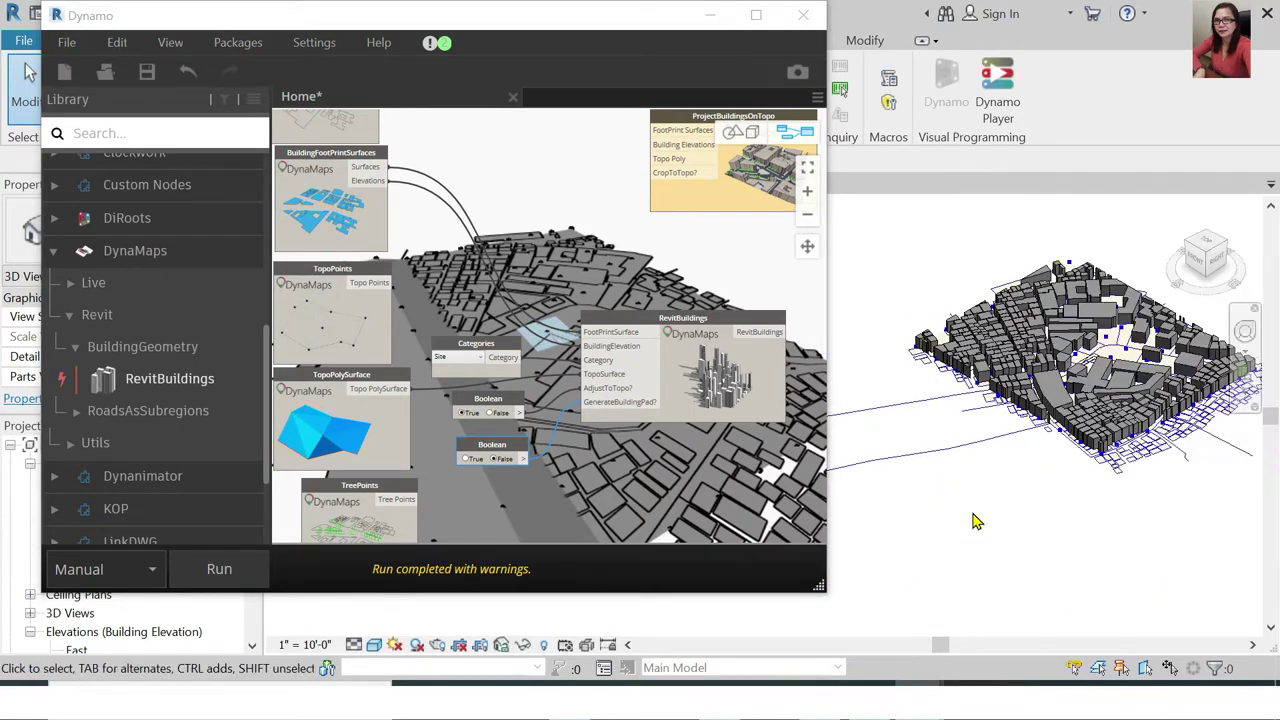
Minimize Dynamo and centre and zoom the city model in Revit's 3D view
click(711, 15)
middle_drag(890, 410, 657, 397)
scroll(1000, 380, up, 2)
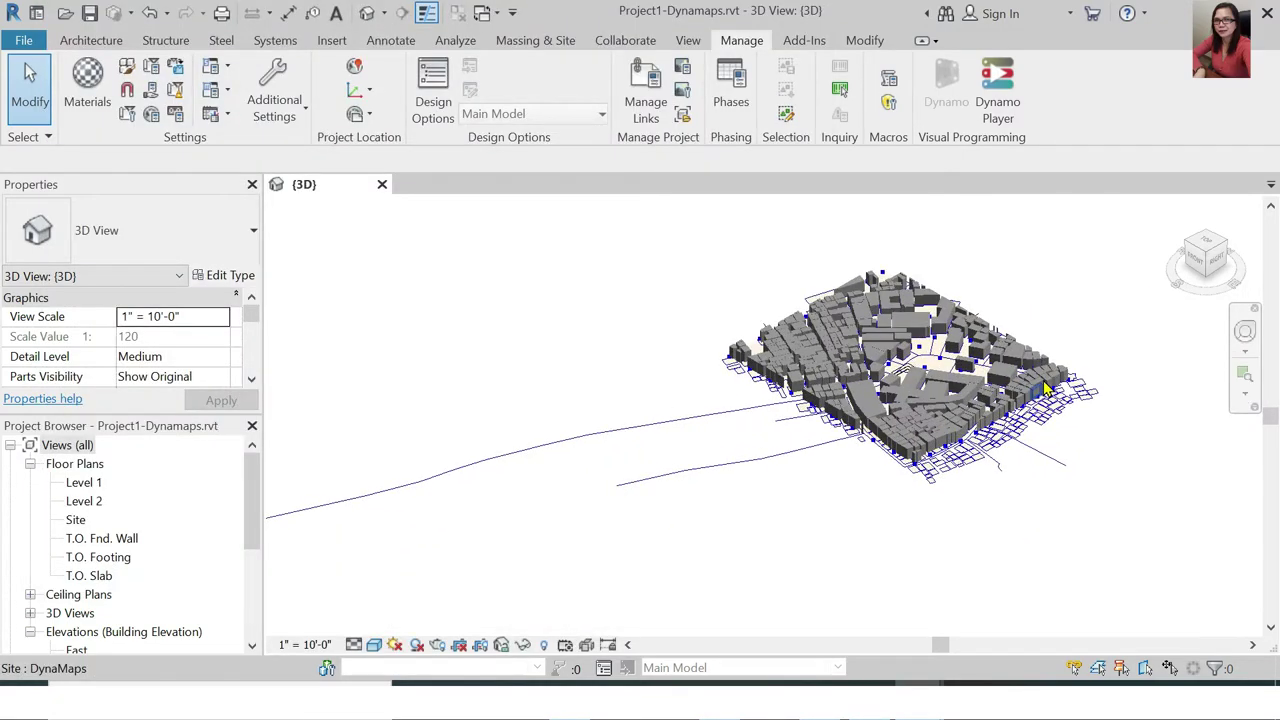
scroll(1048, 403, up, 2)
scroll(1048, 403, up, 3)
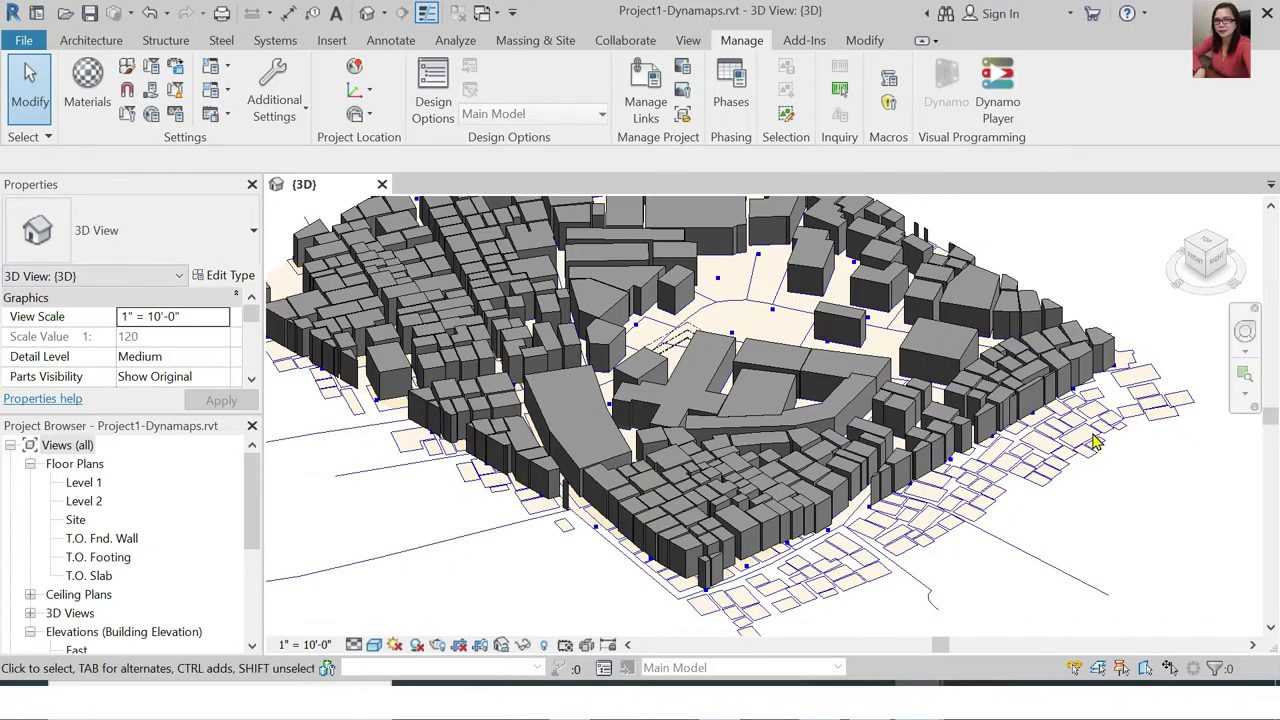
scroll(1105, 449, down, 1)
scroll(1105, 449, down, 1)
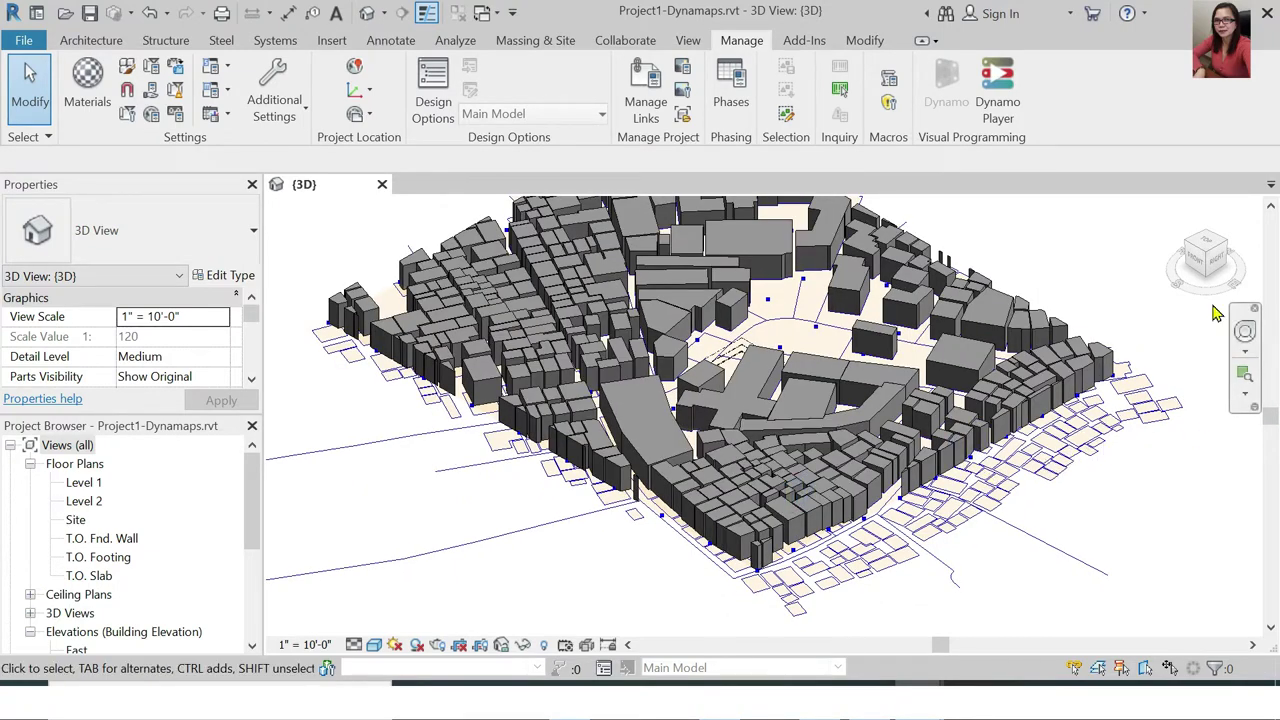
View the site from the top via the ViewCube, zoom around it, and bring Dynamo back
mouse_move(1206, 258)
click(1207, 244)
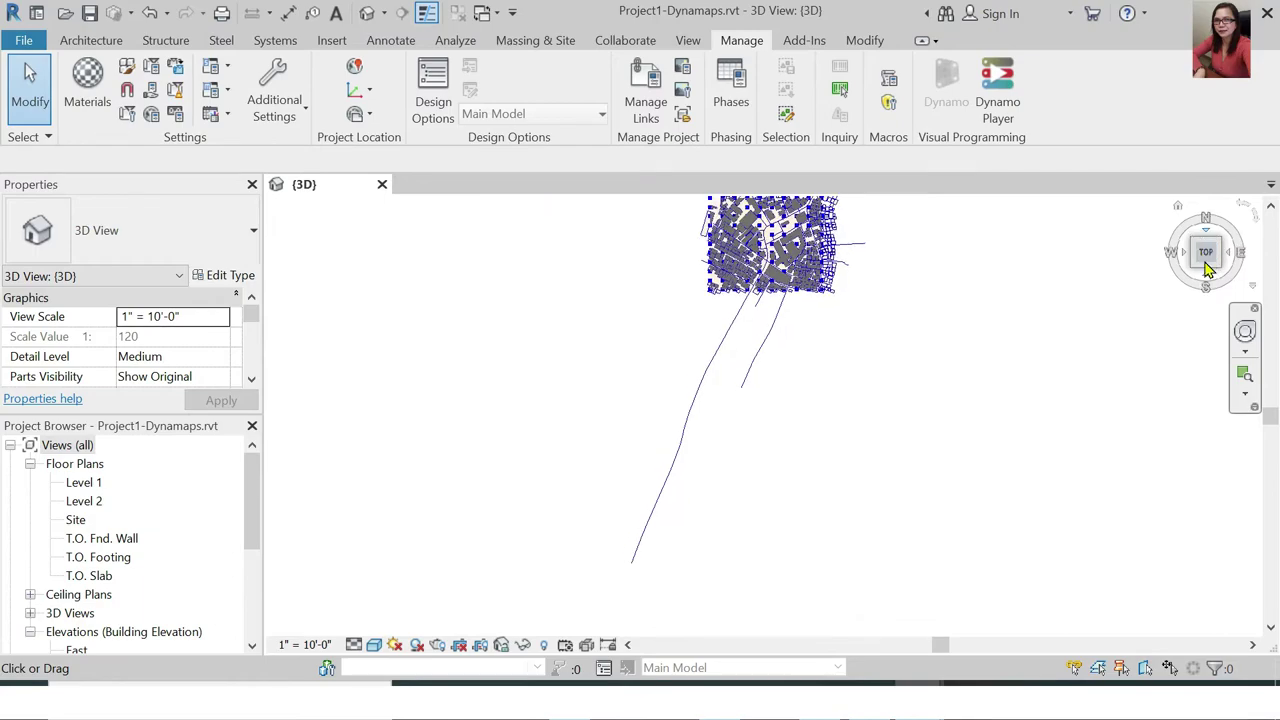
scroll(787, 272, up, 2)
scroll(780, 278, up, 1)
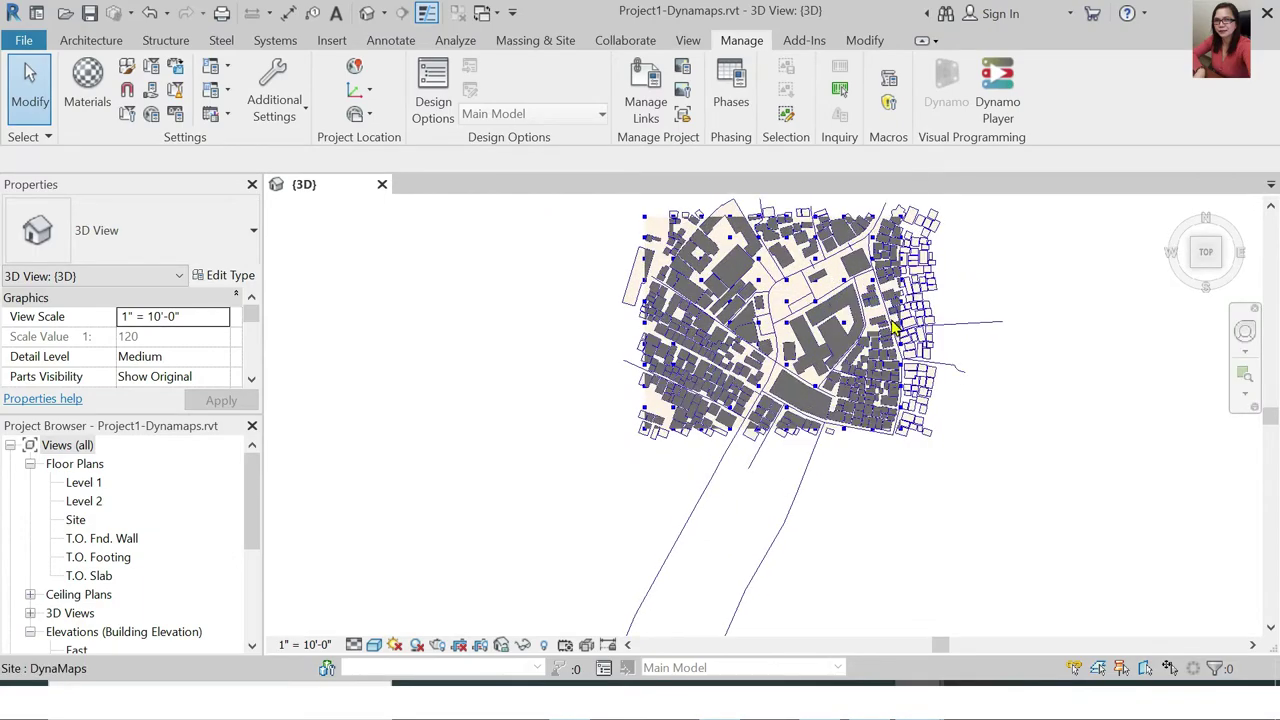
scroll(770, 285, up, 1)
scroll(750, 297, up, 2)
scroll(750, 297, up, 2)
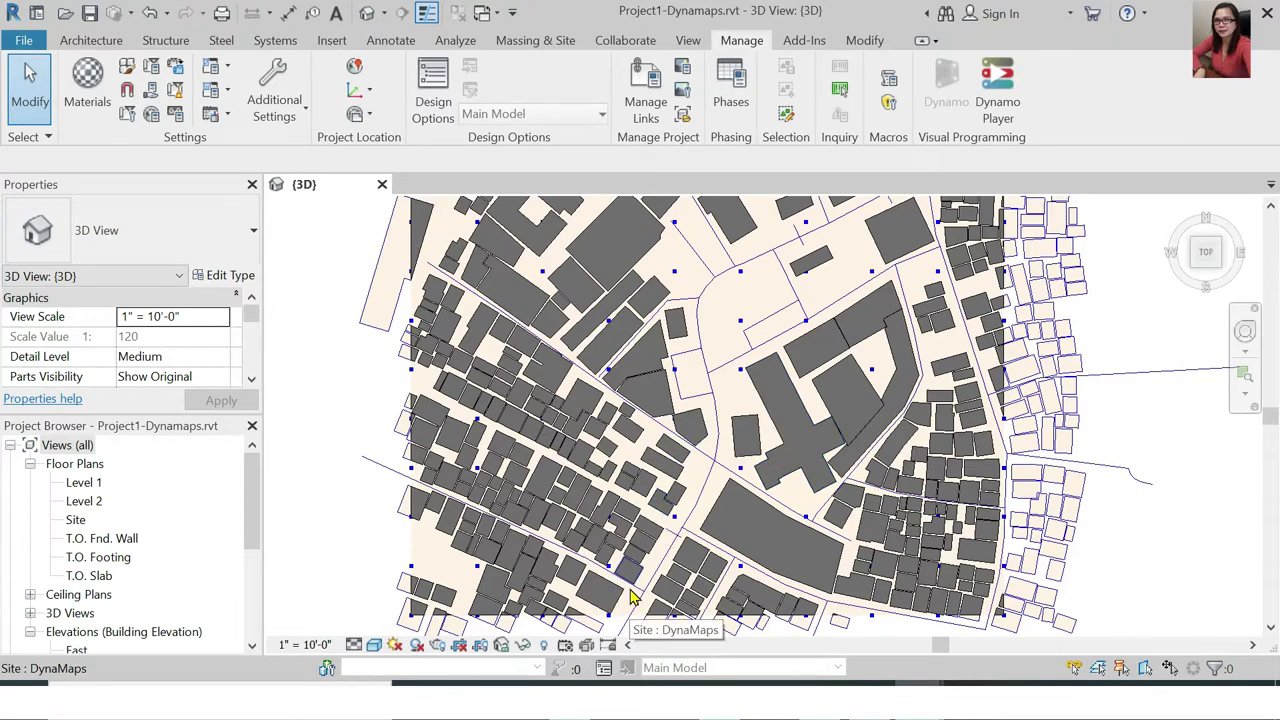
scroll(718, 299, down, 1)
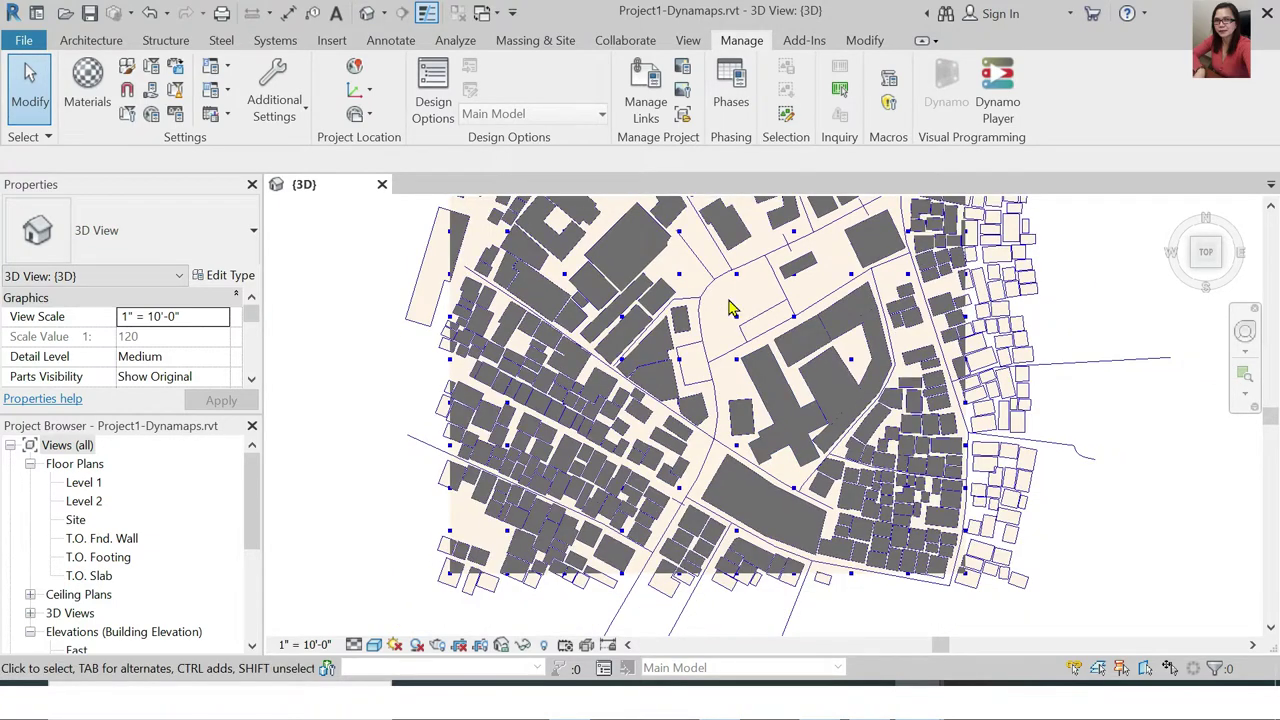
scroll(820, 350, down, 1)
scroll(778, 430, up, 1)
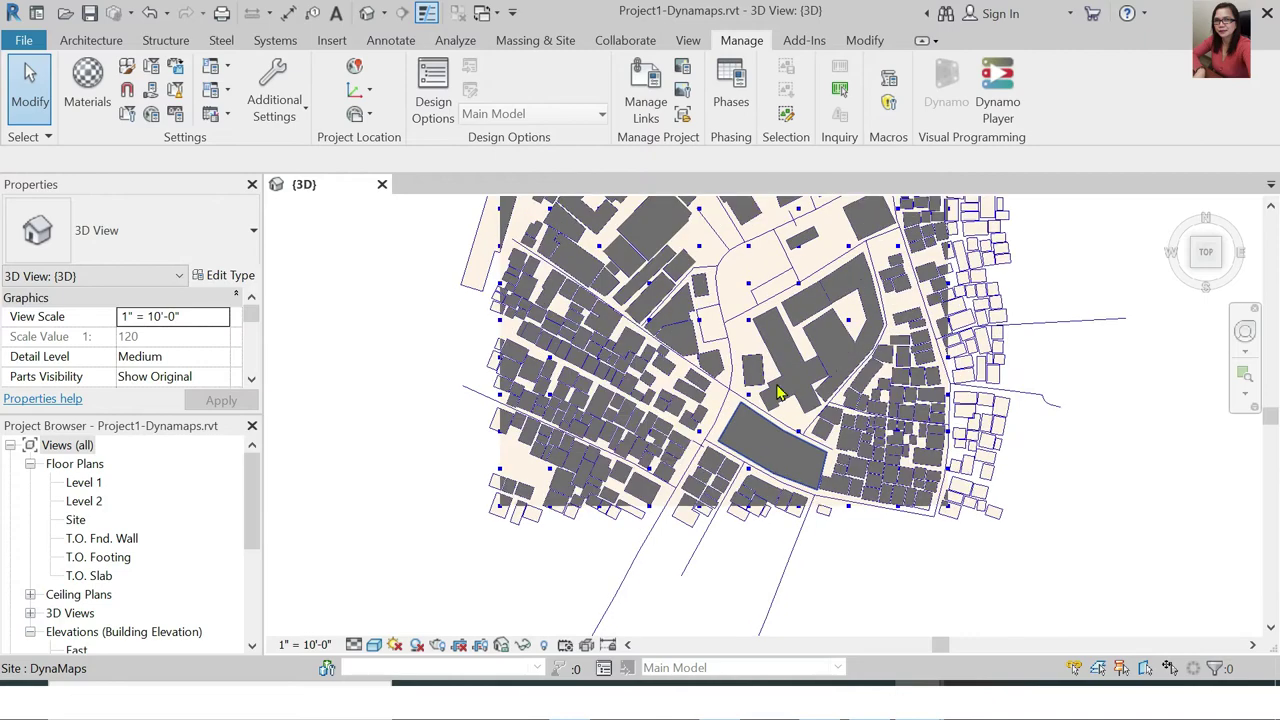
scroll(760, 410, down, 1)
scroll(745, 360, up, 1)
scroll(742, 341, down, 1)
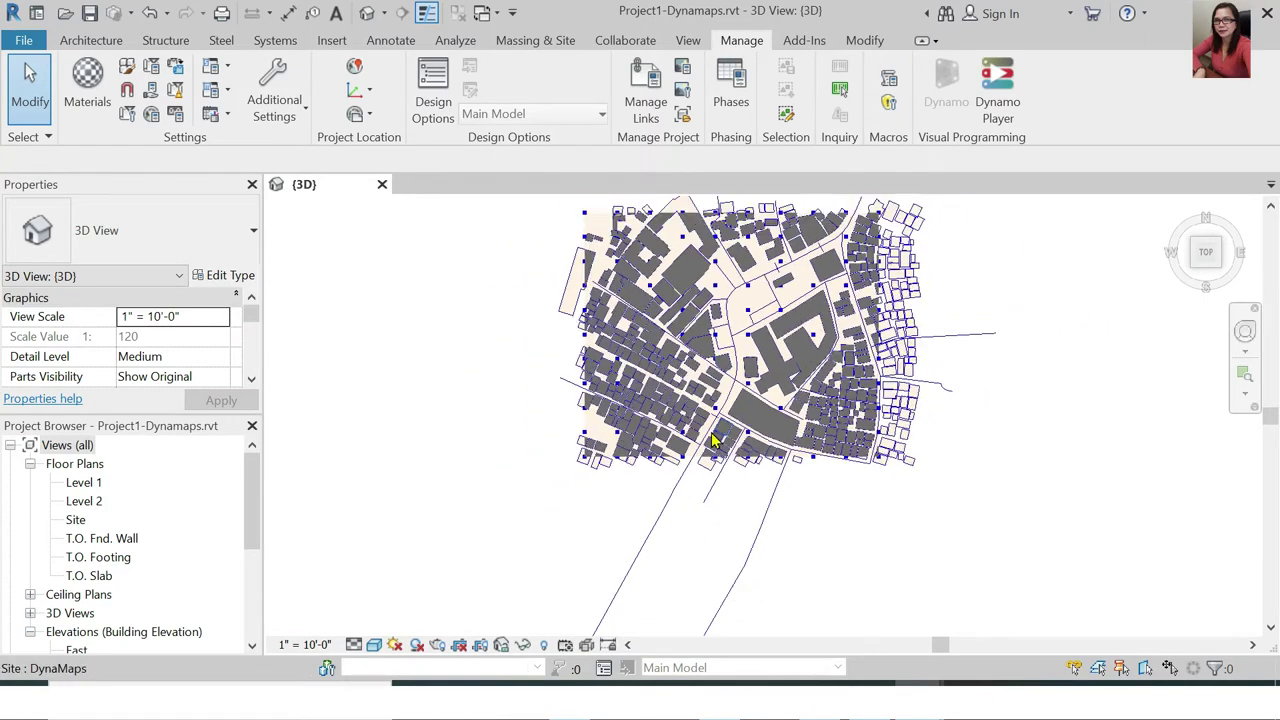
scroll(790, 280, up, 1)
scroll(830, 210, up, 1)
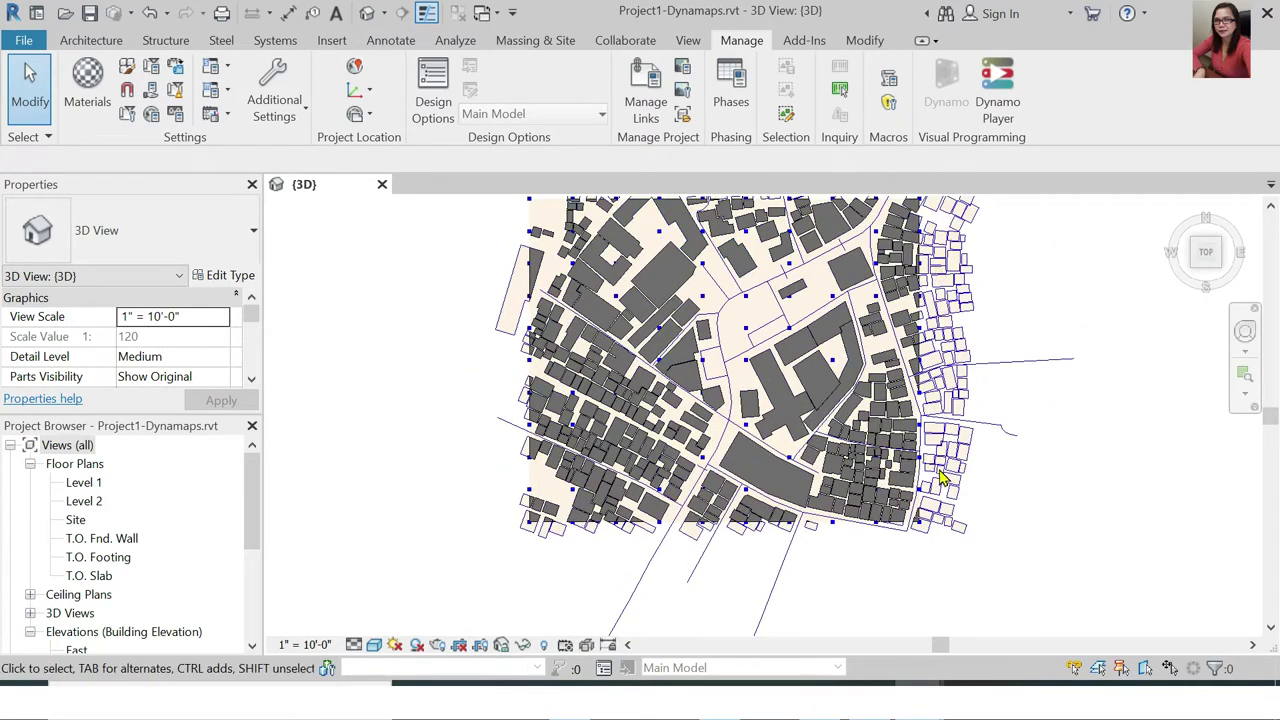
scroll(783, 290, down, 1)
scroll(783, 290, up, 1)
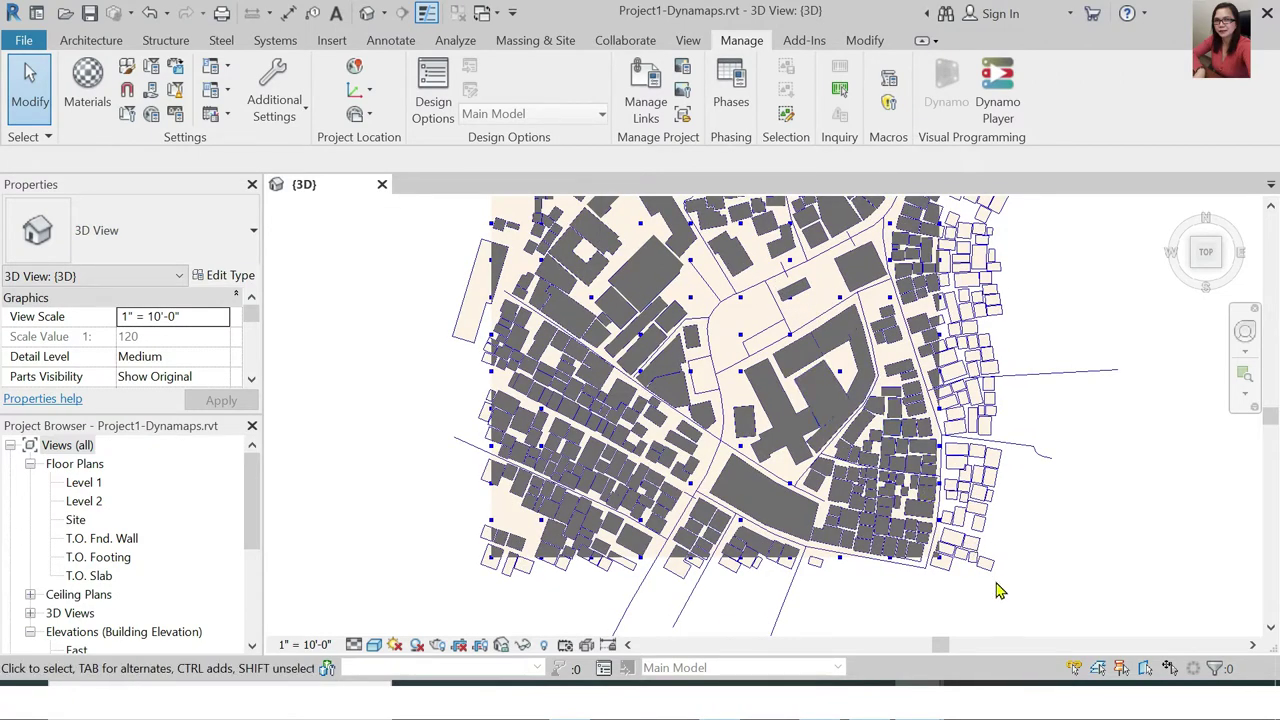
scroll(997, 591, down, 1)
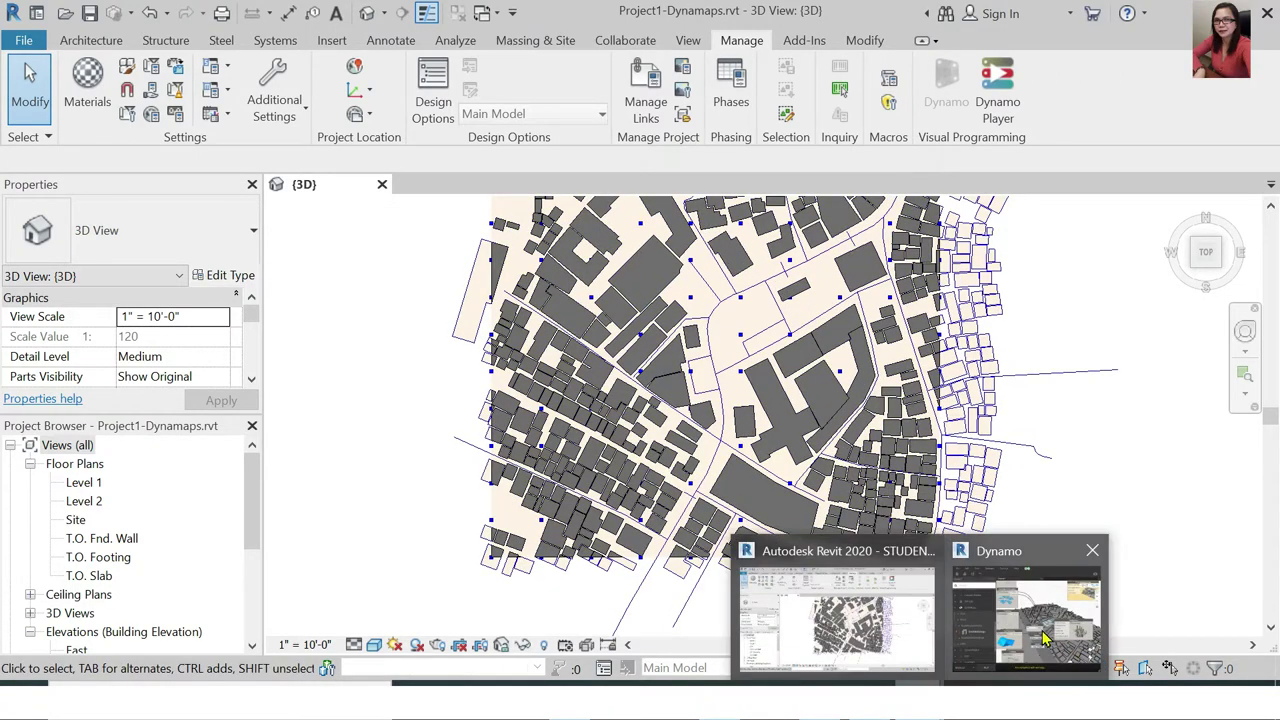
click(1047, 639)
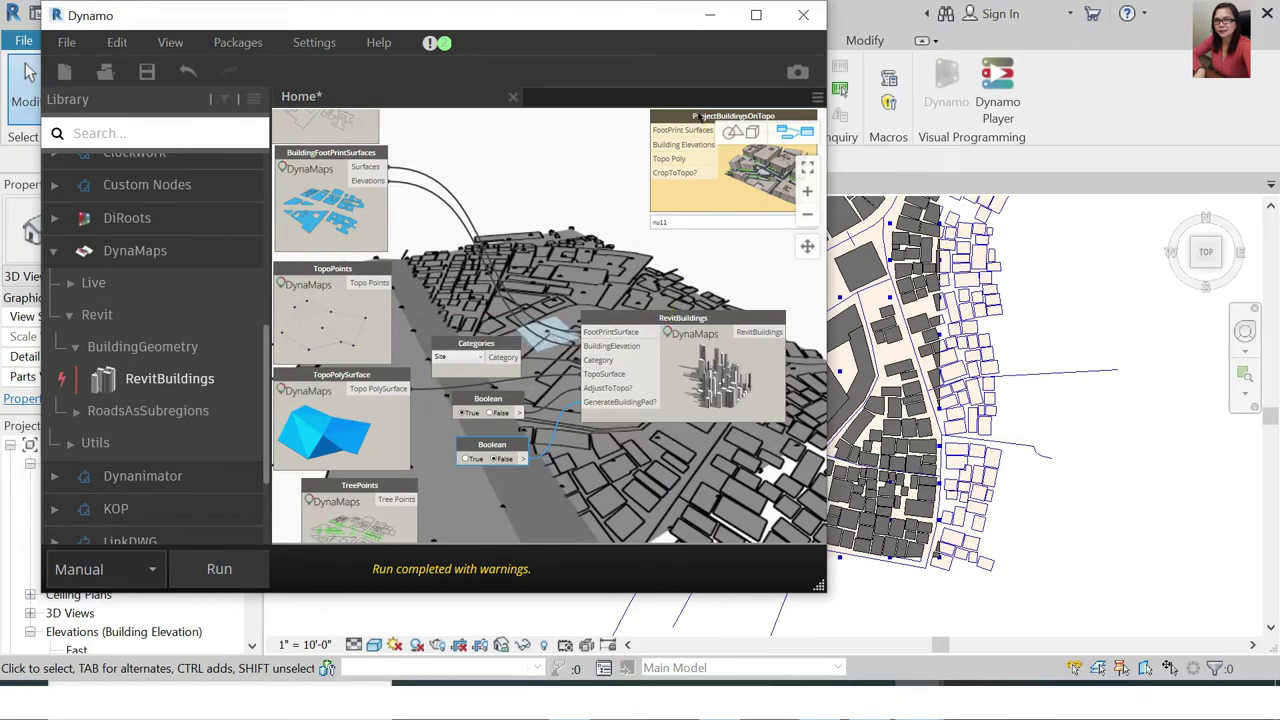
Move ProjectBuildingsOnTopo left and reconnect the footprint wire to FootPrintSurface
drag(698, 117, 580, 134)
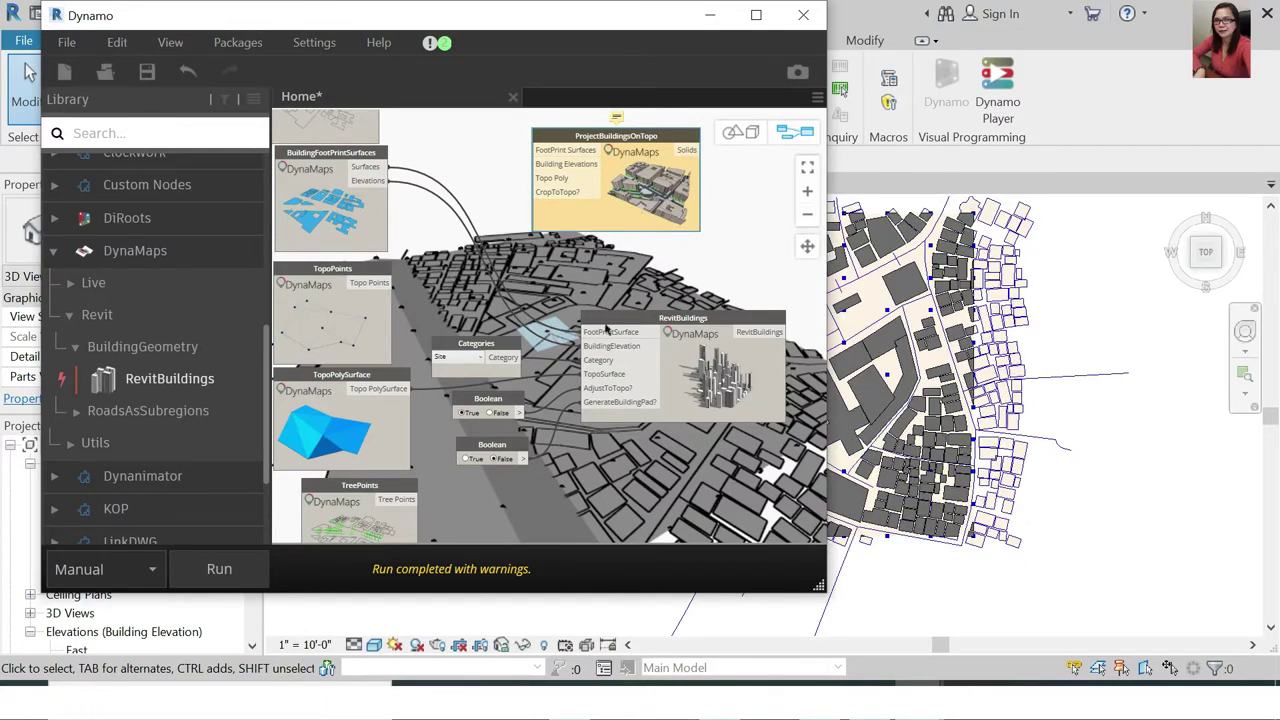
drag(586, 331, 614, 314)
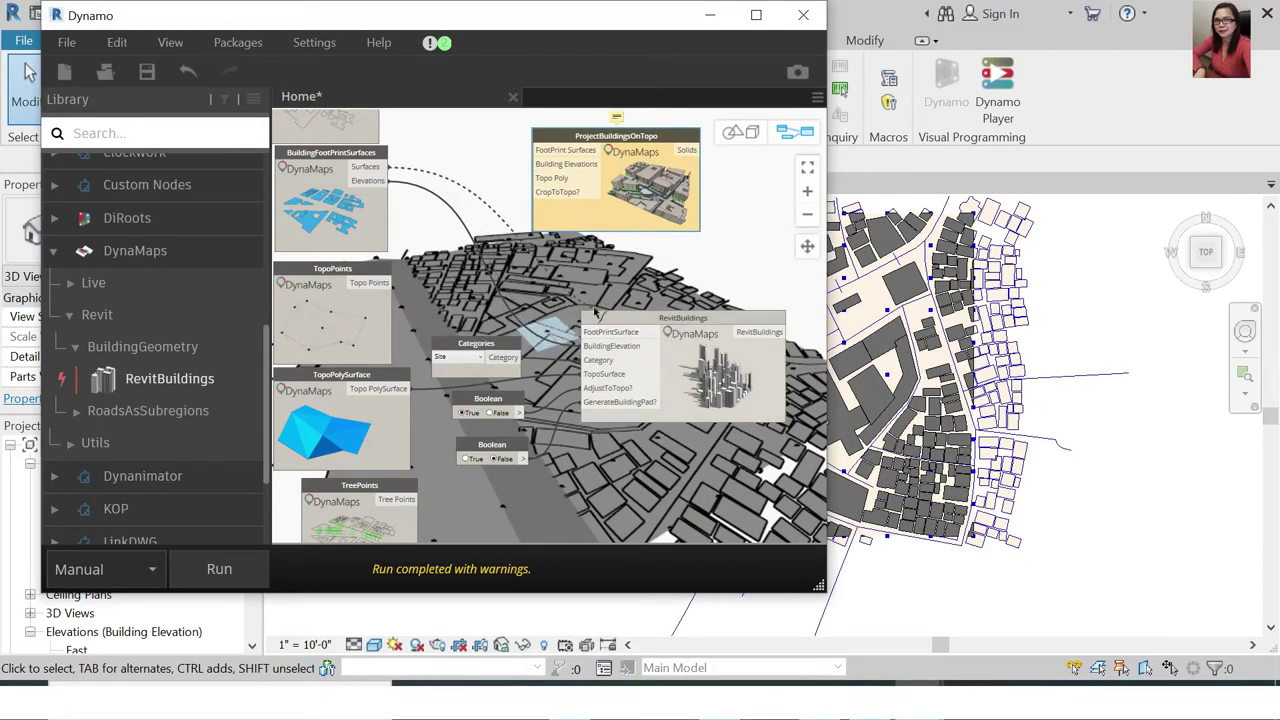
click(585, 332)
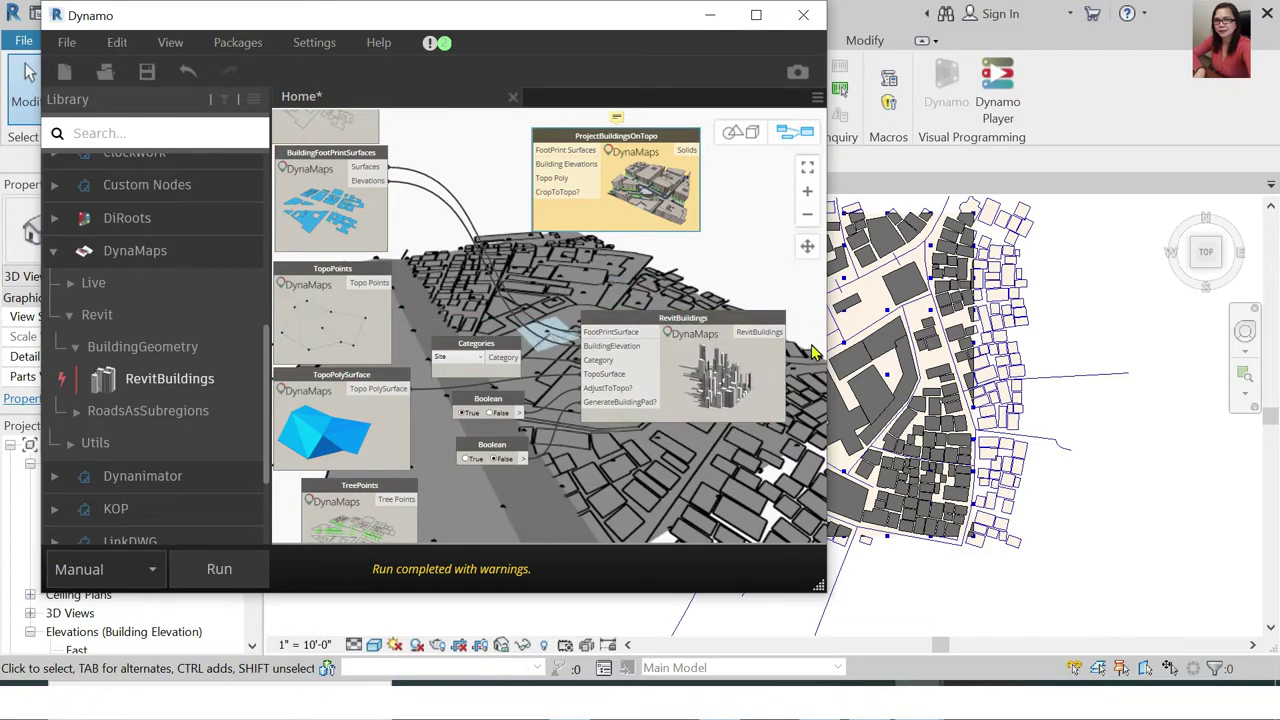
Orbit Revit's 3D view to a corner isometric and zoom in on the building extrusions
click(1177, 345)
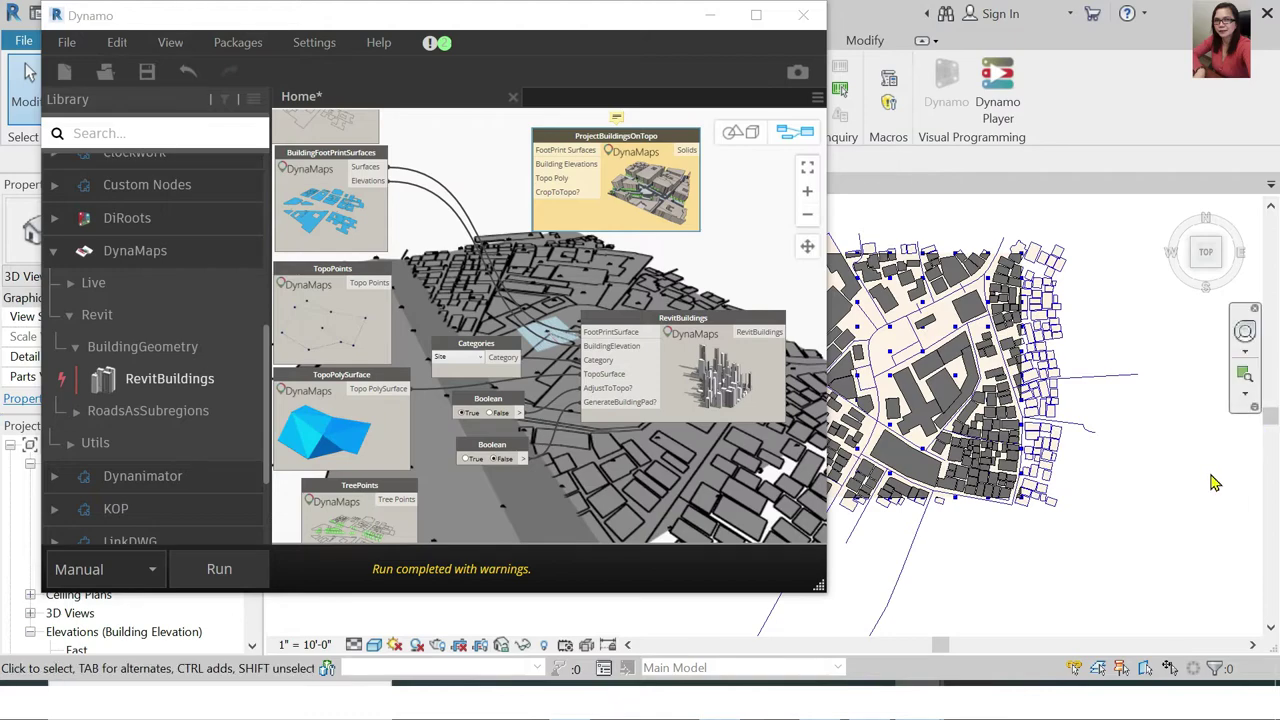
mouse_move(1185, 508)
shift+middle_down()
mouse_move(1090, 622)
mouse_move(1078, 430)
shift+middle_up()
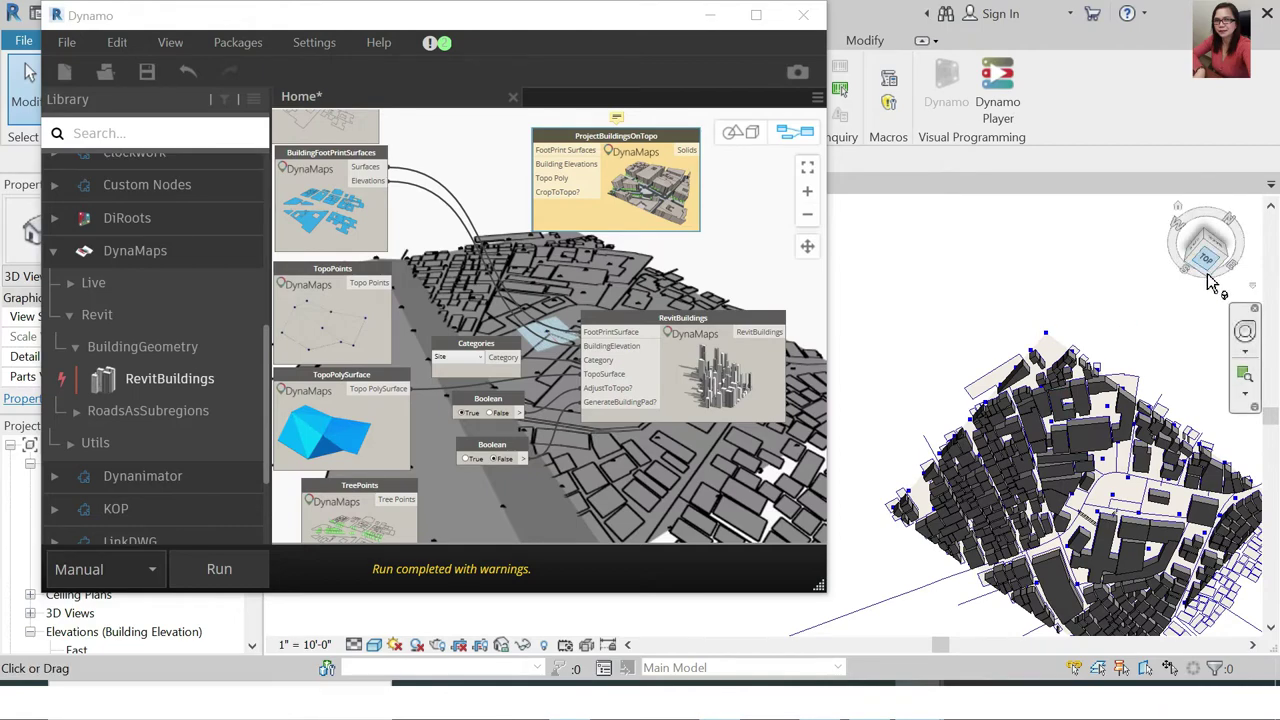
click(1213, 272)
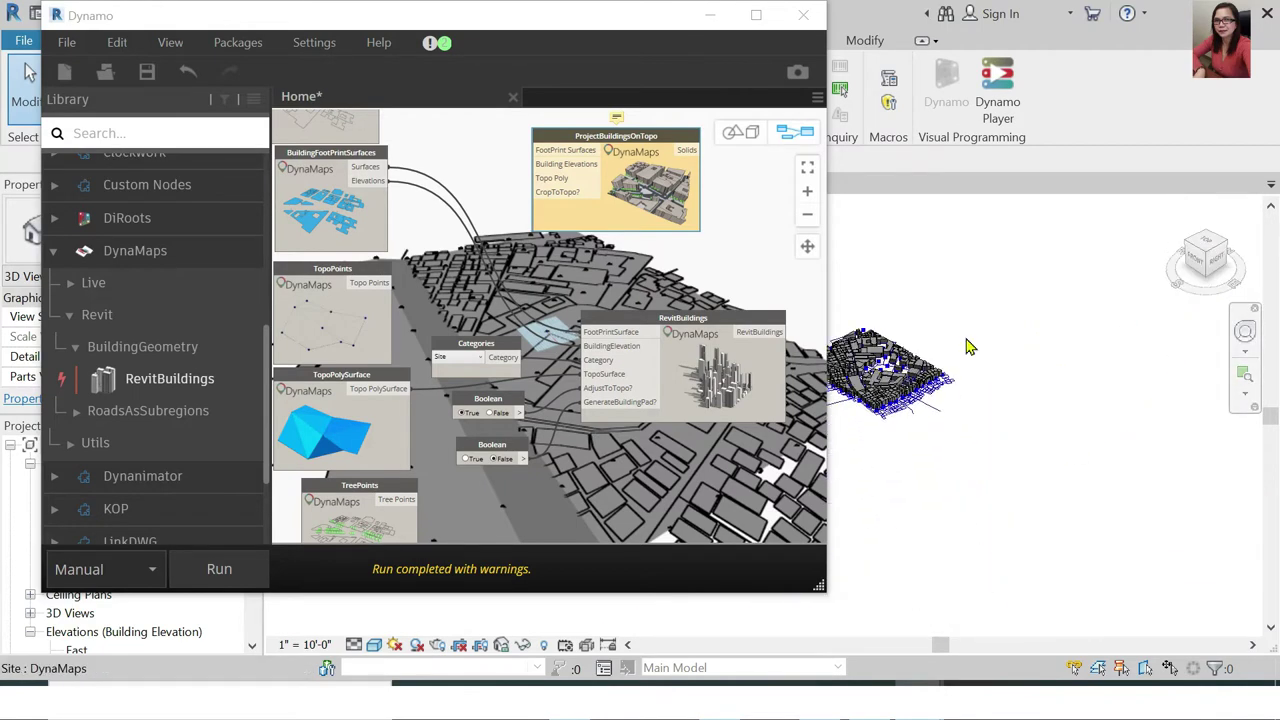
scroll(780, 368, up, 3)
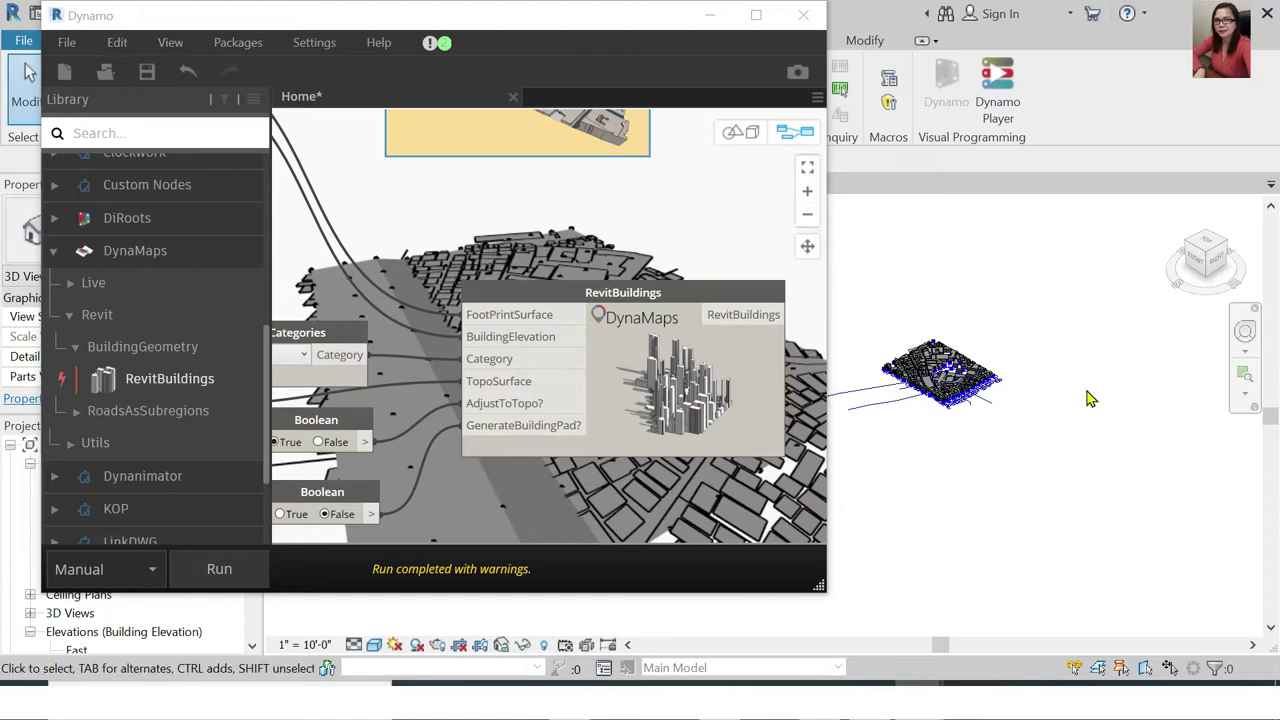
scroll(920, 332, up, 2)
scroll(922, 342, up, 2)
scroll(922, 342, up, 1)
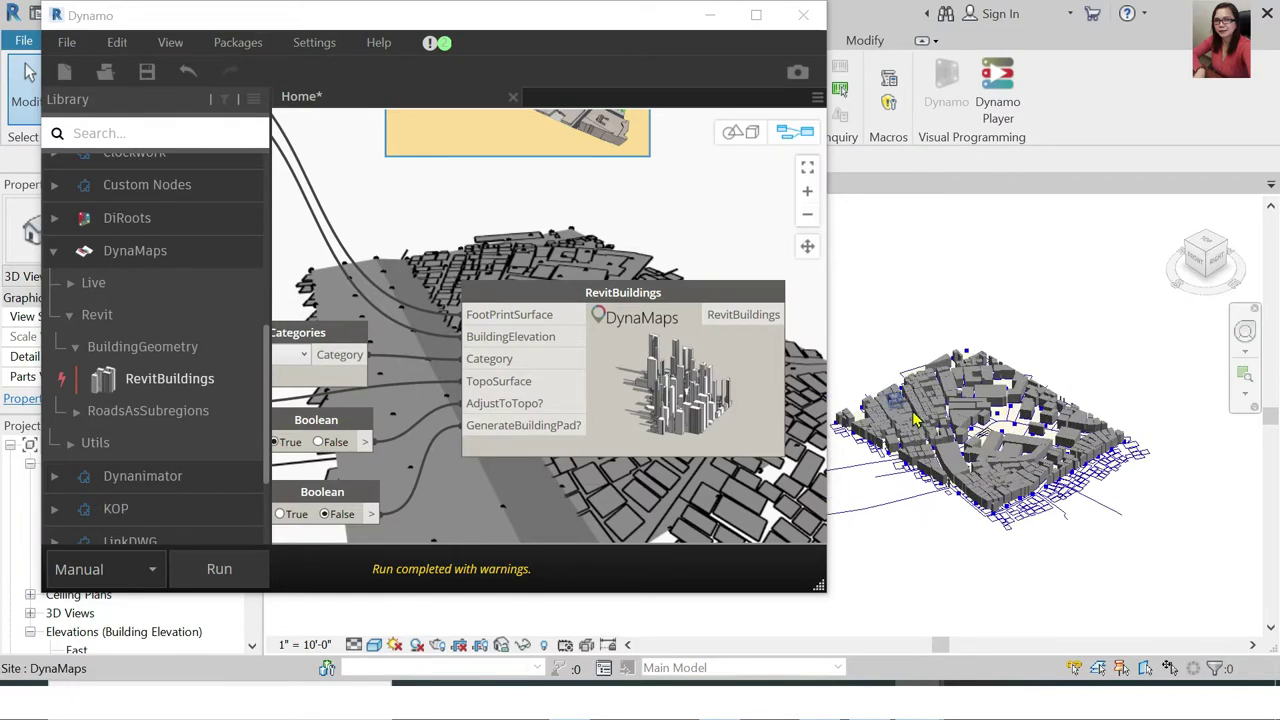
scroll(930, 330, up, 2)
scroll(945, 310, up, 2)
scroll(957, 292, up, 2)
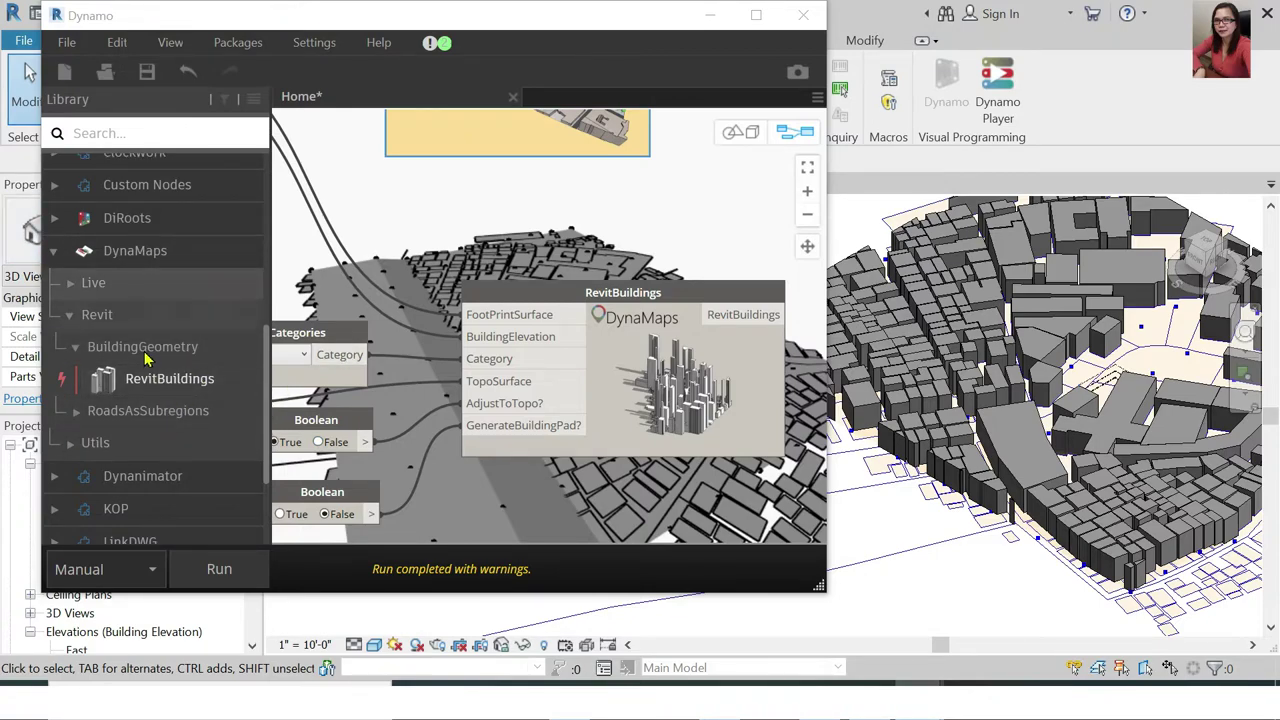
Place a RoadsAsPolycurves node from DynaMaps Live Roads onto the canvas
click(82, 288)
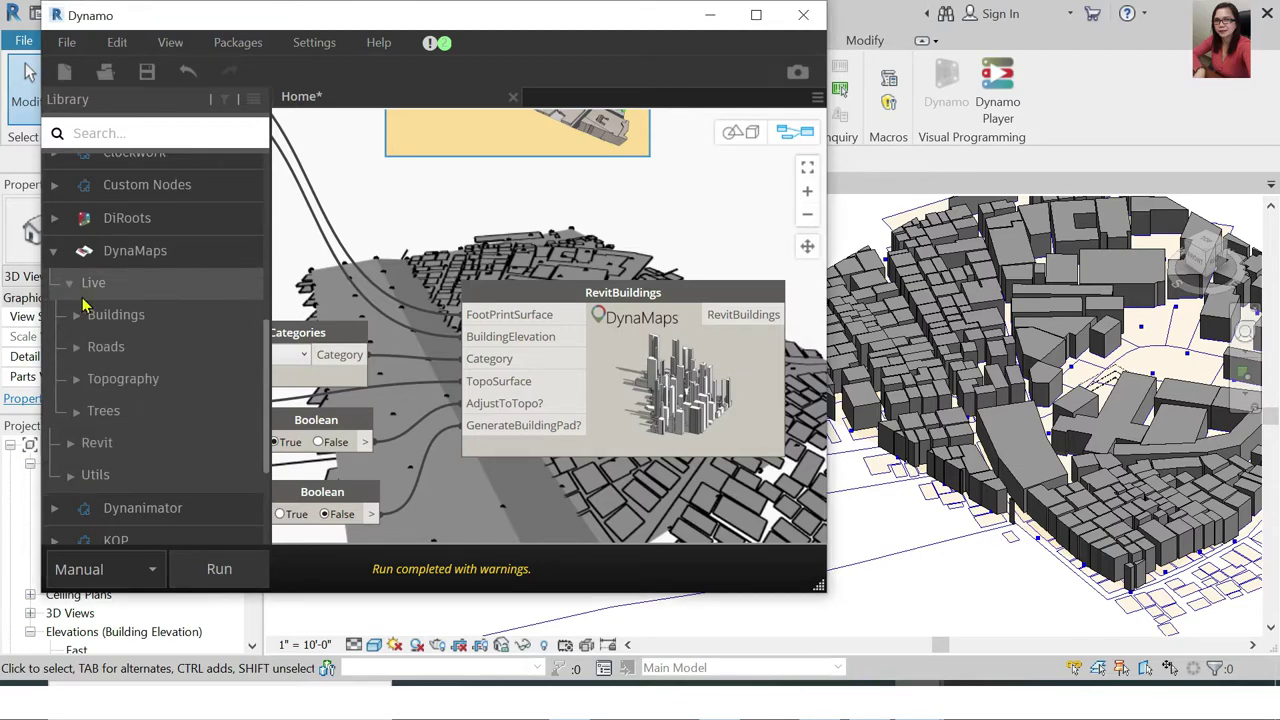
click(77, 347)
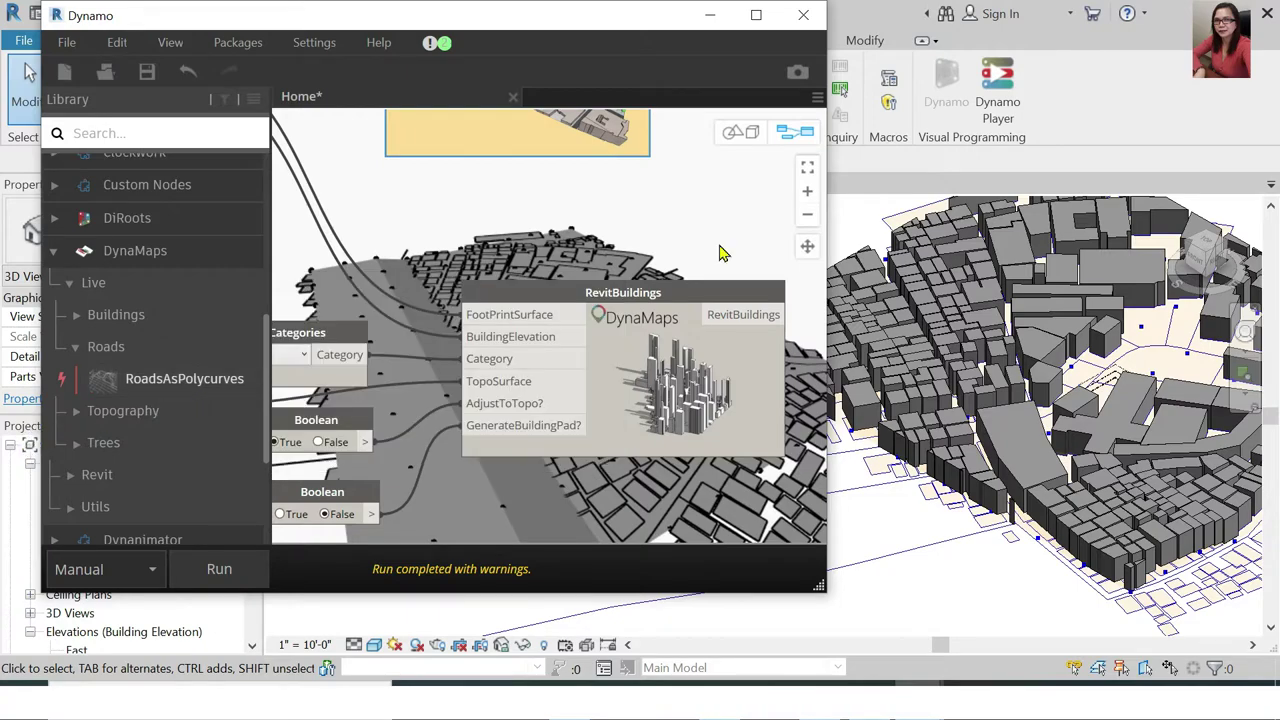
scroll(670, 248, down, 3)
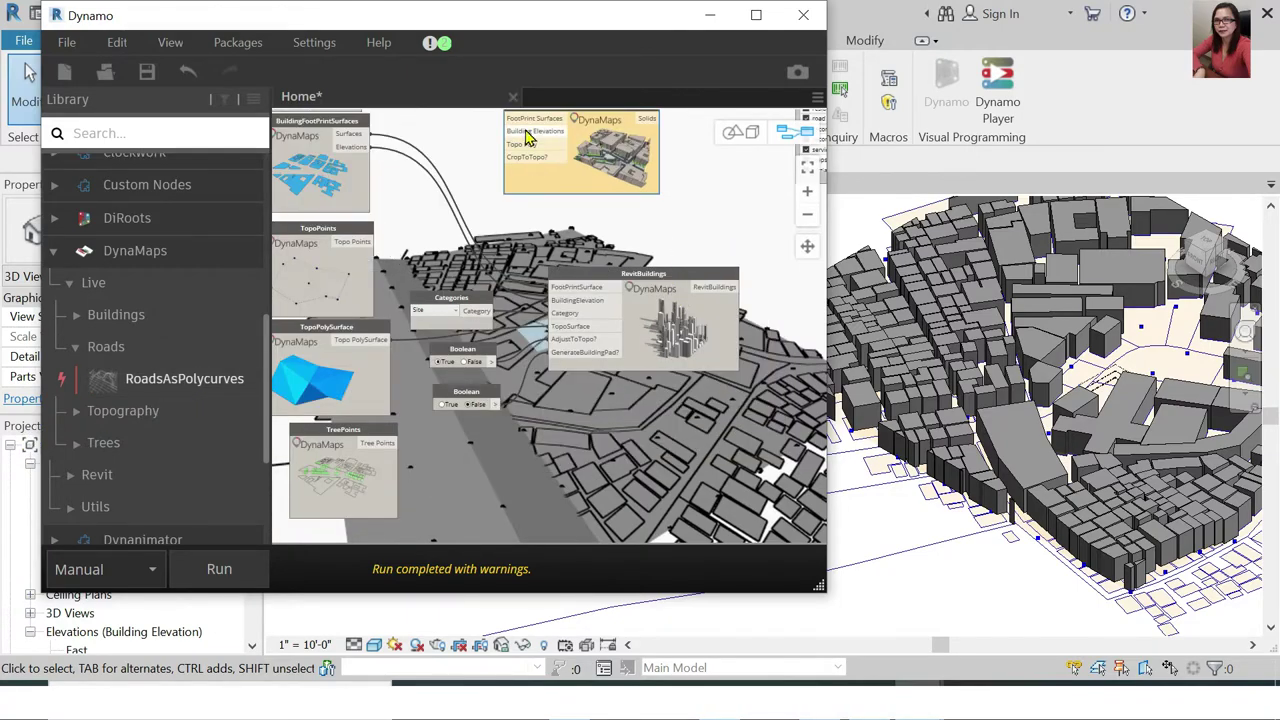
scroll(447, 372, up, 1)
scroll(607, 307, down, 1)
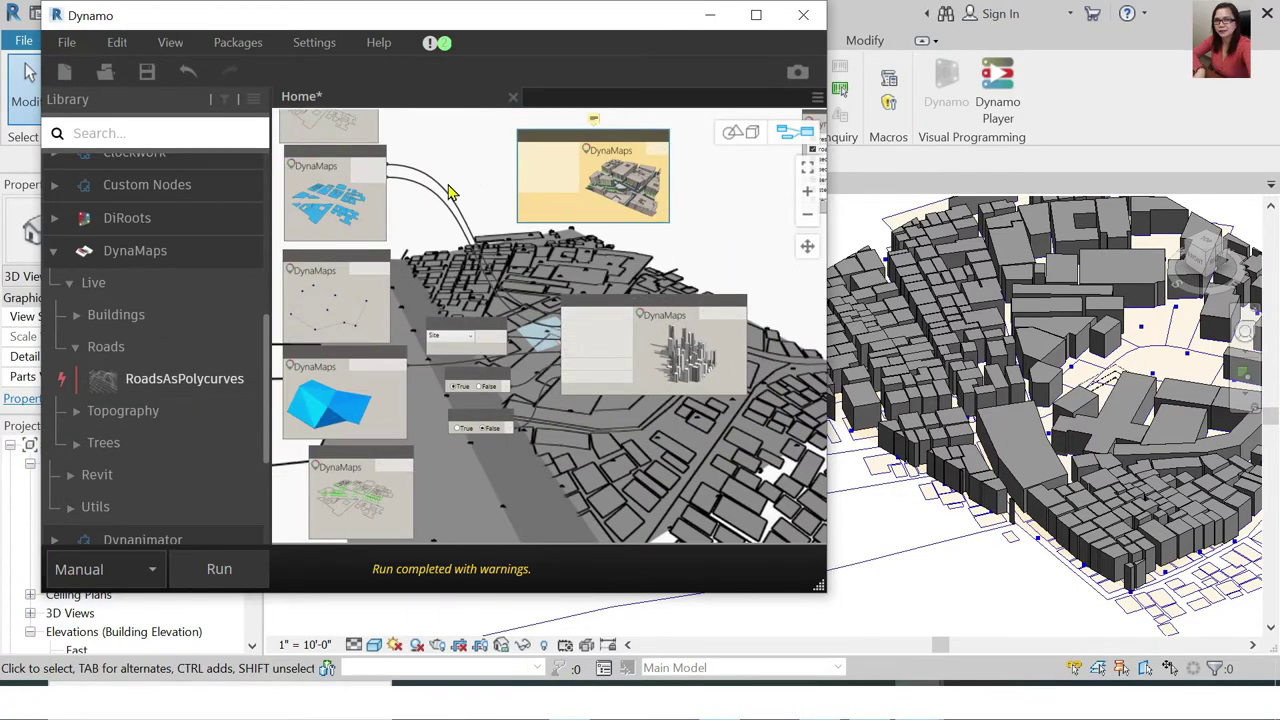
mouse_move(184, 379)
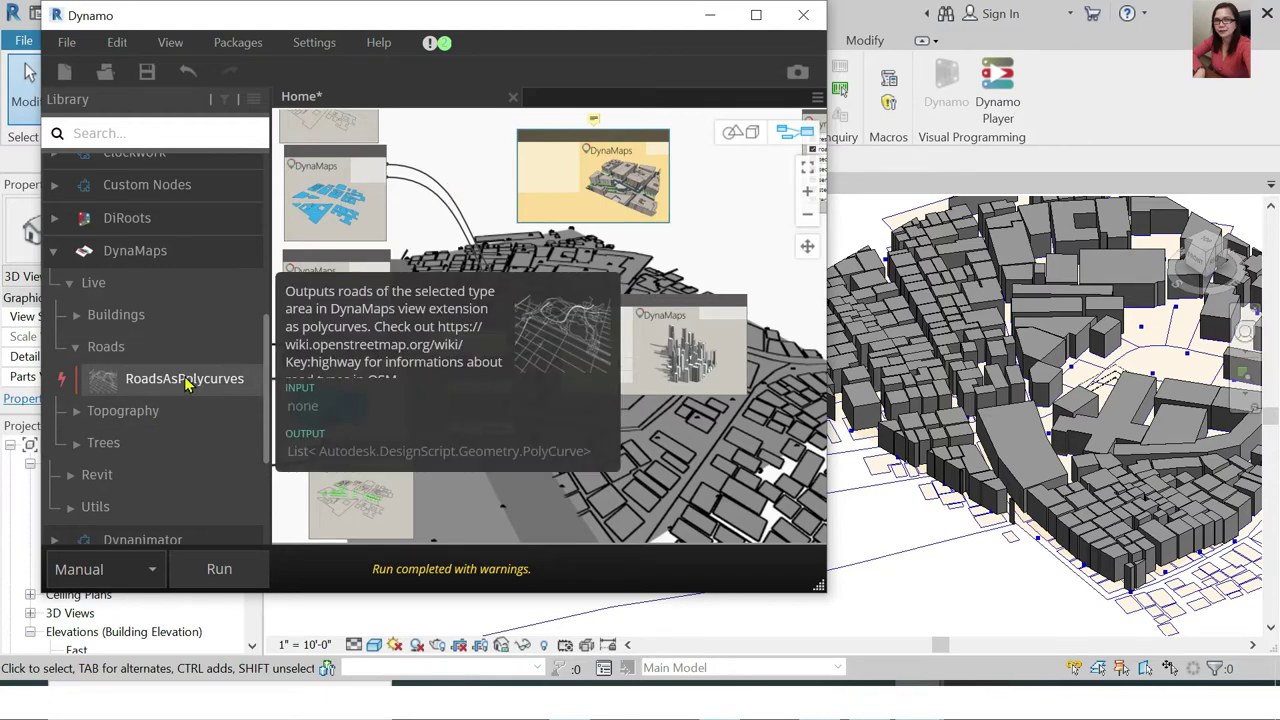
drag(186, 383, 600, 380)
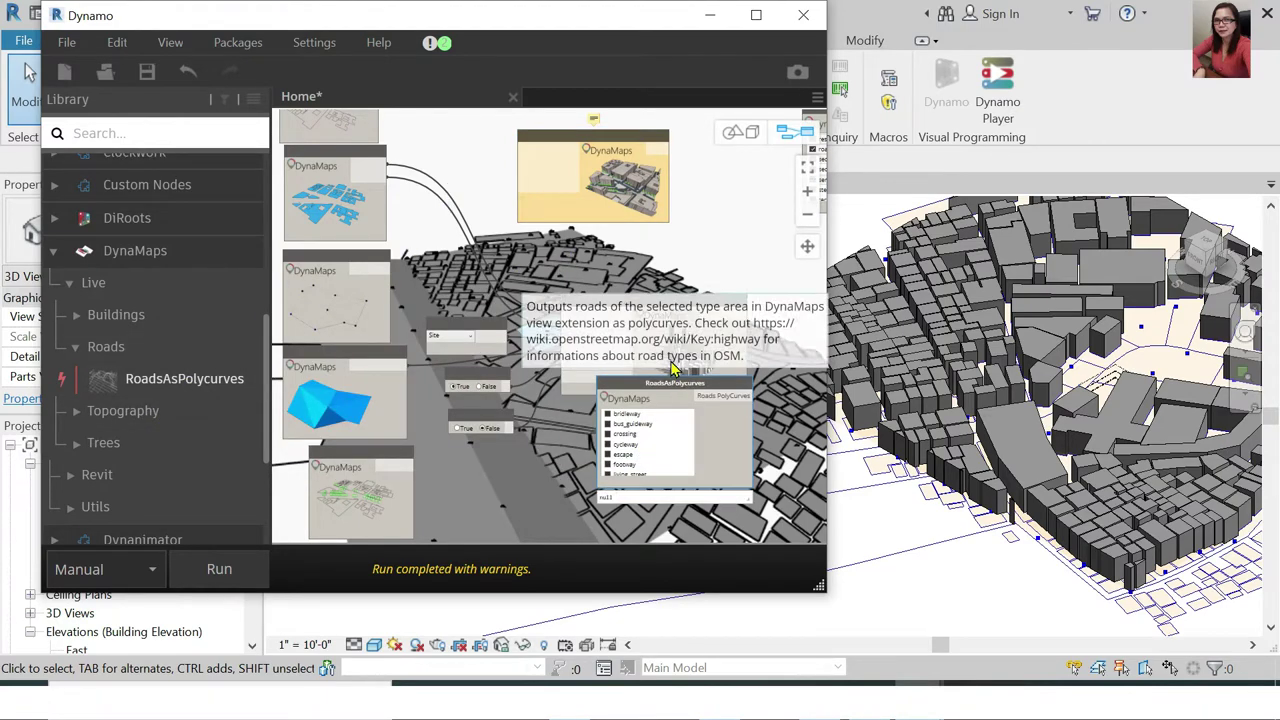
Move RoadsAsPolycurves clear and select it to preview footway, pedestrian and primary road curves
scroll(475, 355, down, 2)
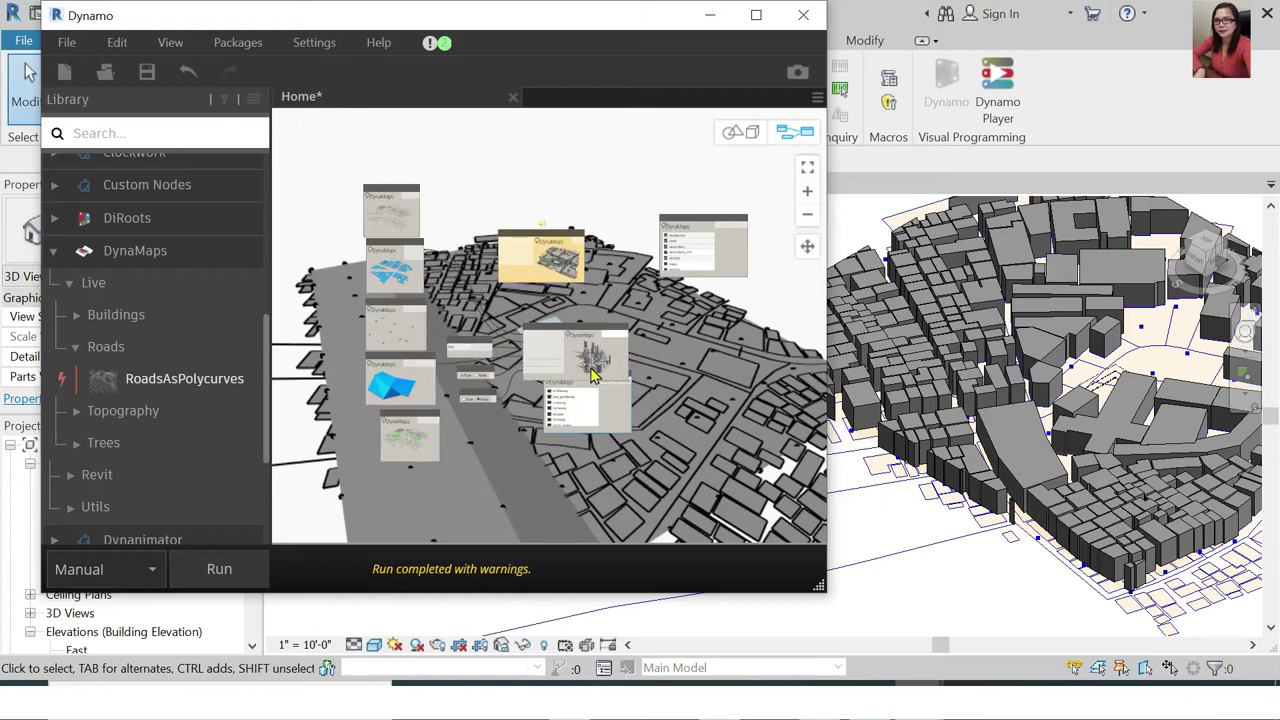
mouse_move(590, 368)
mouse_down()
mouse_move(603, 415)
mouse_move(750, 222)
mouse_up()
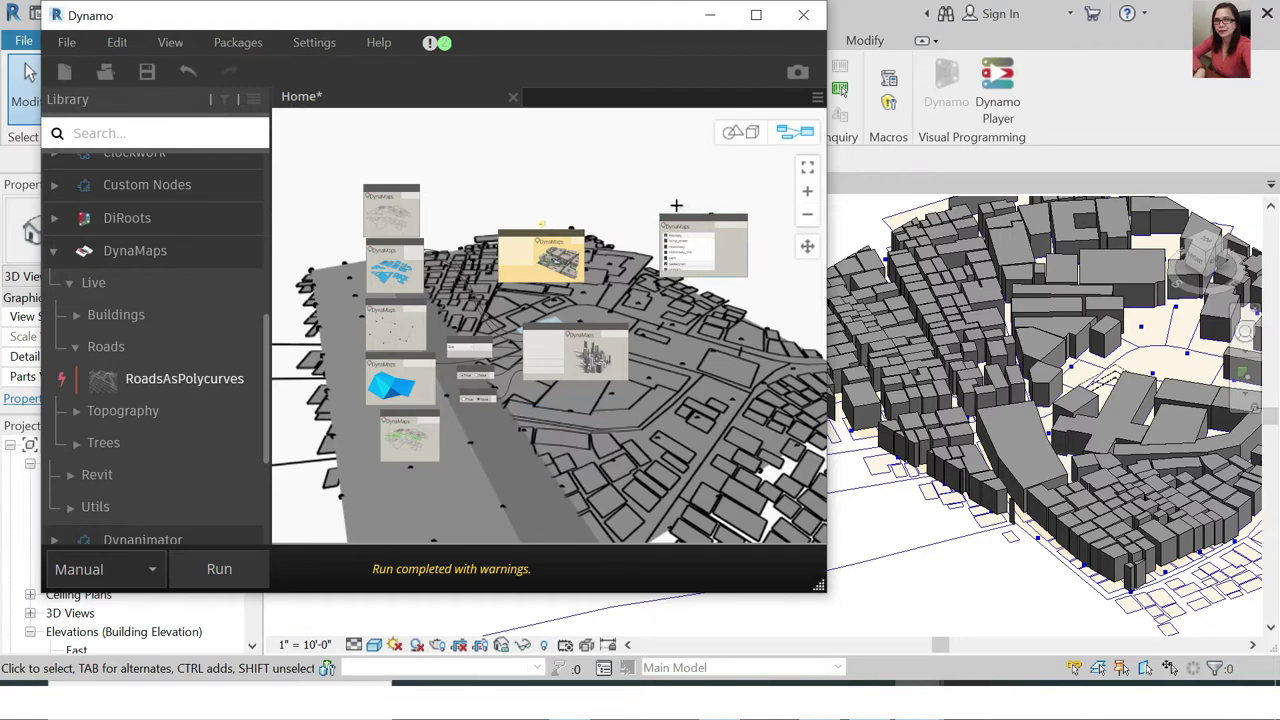
click(716, 217)
scroll(750, 243, up, 2)
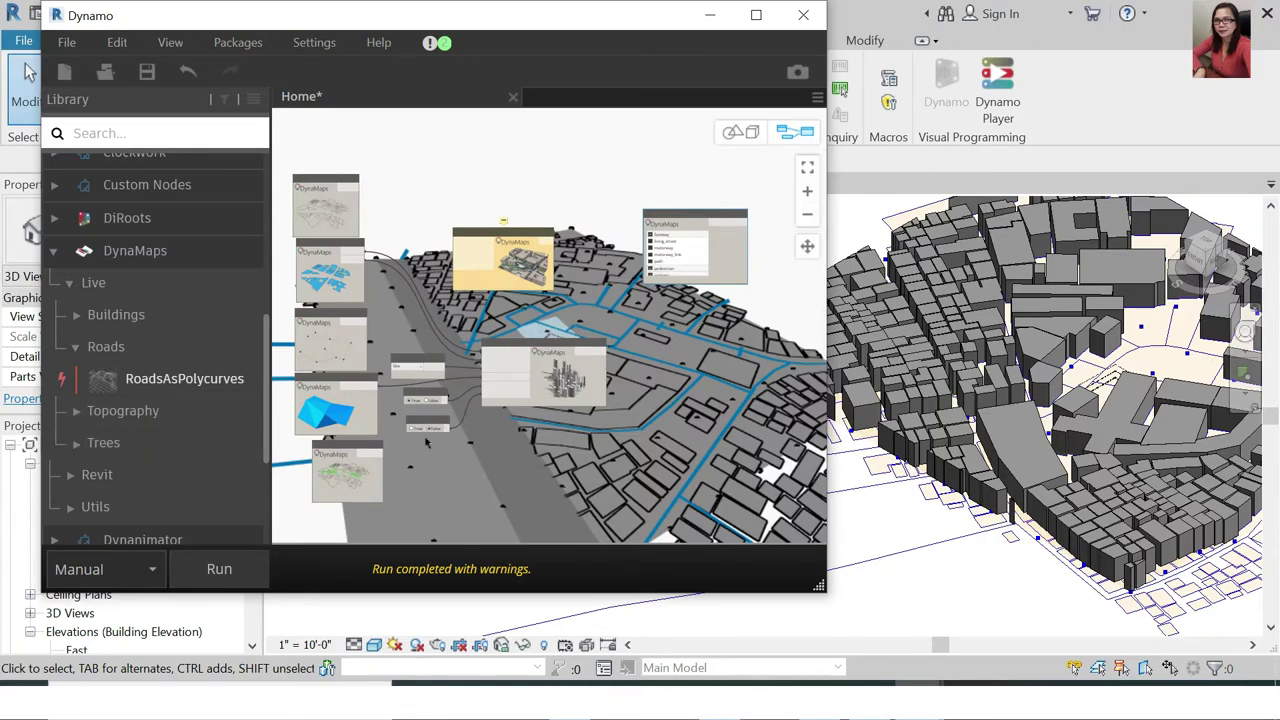
scroll(190, 488, down, 2)
scroll(190, 420, down, 2)
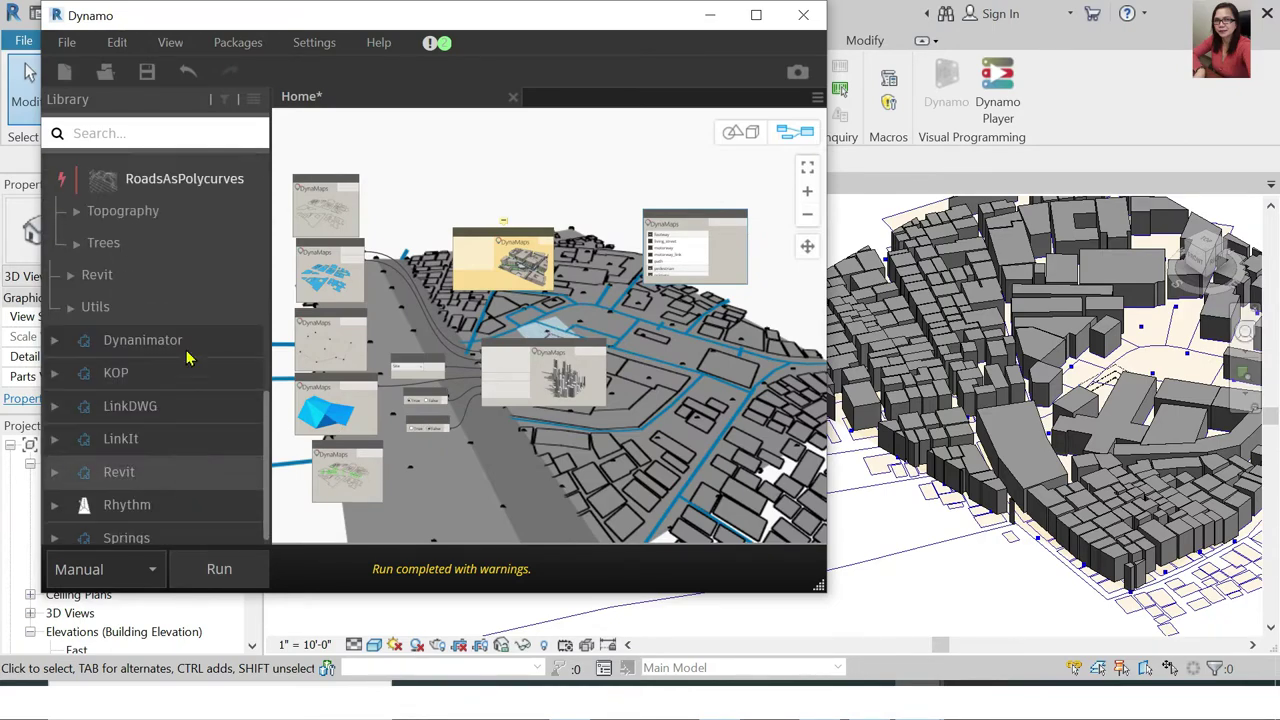
scroll(155, 314, up, 2)
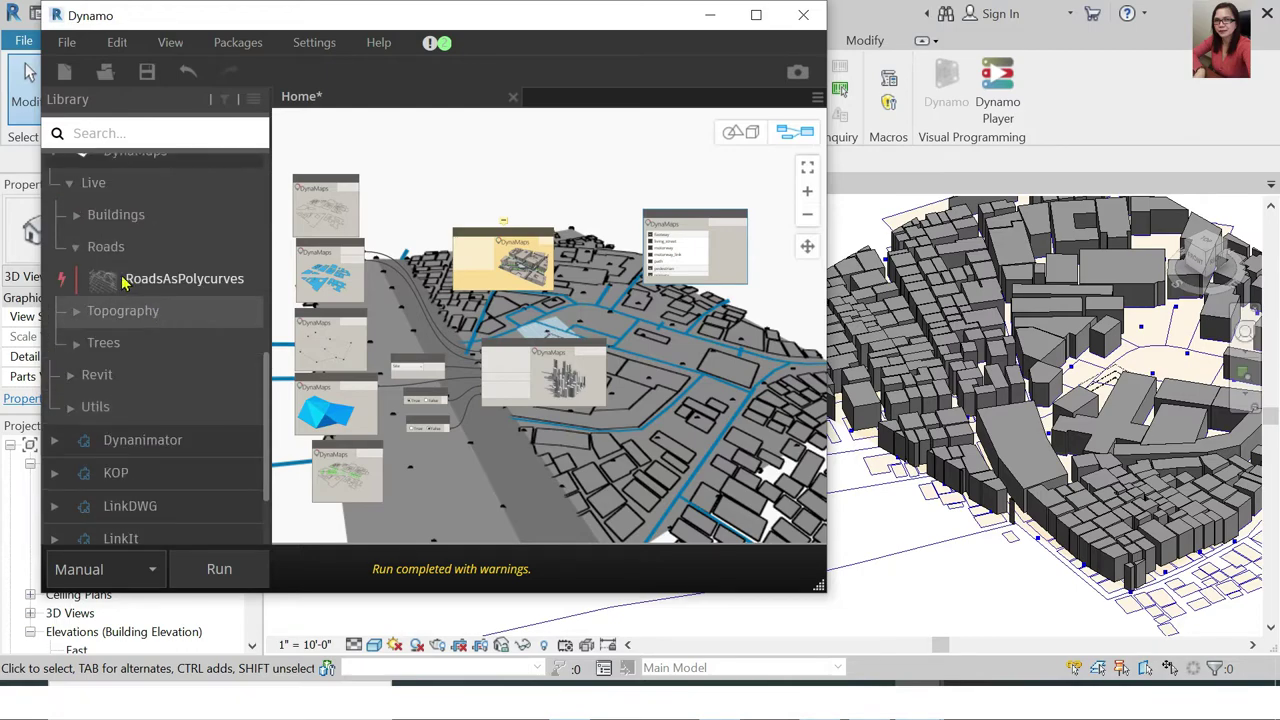
scroll(122, 284, up, 2)
Expand the DynaMaps Buildings and Roads library groups and shift RoadsAsPolycurves left
click(110, 318)
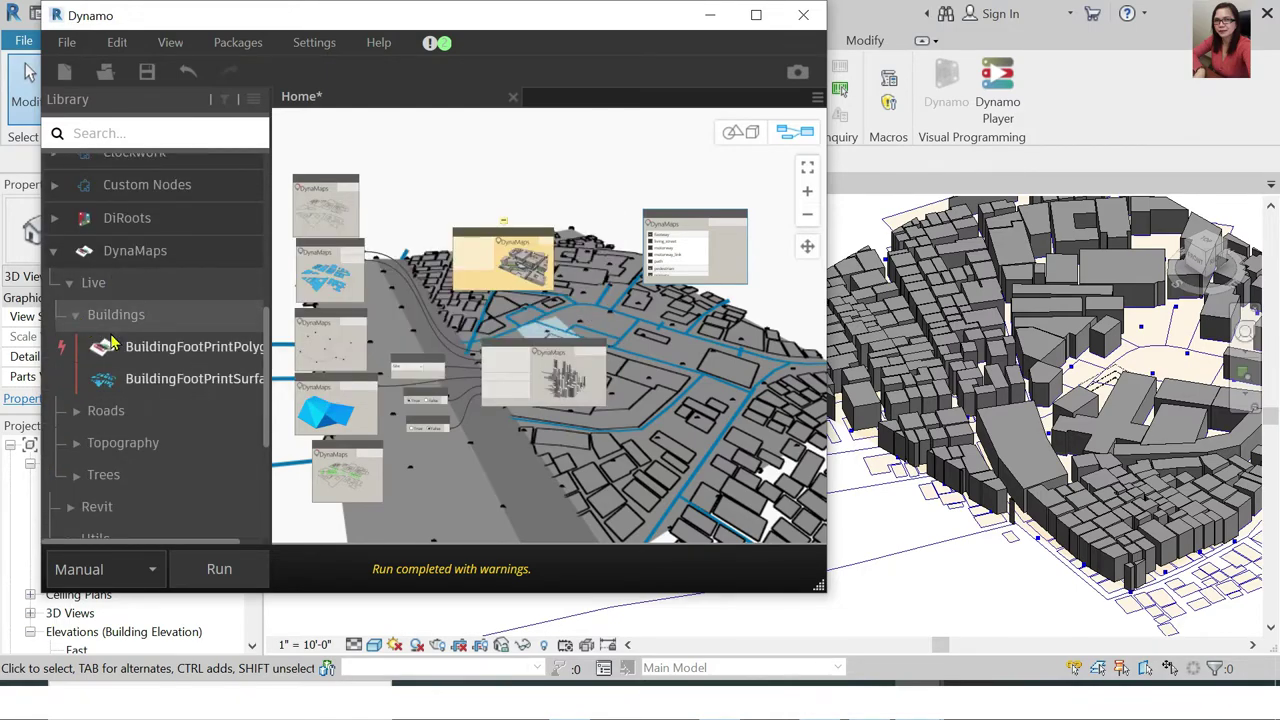
click(88, 424)
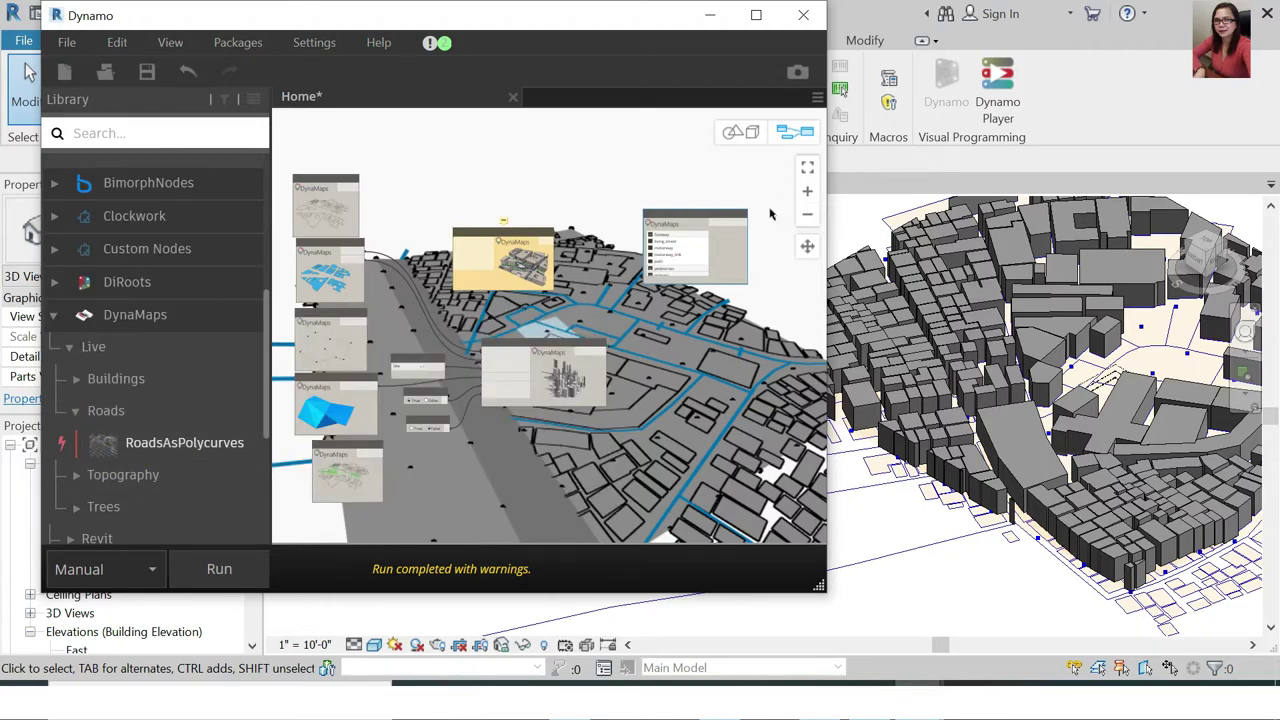
scroll(727, 240, up, 2)
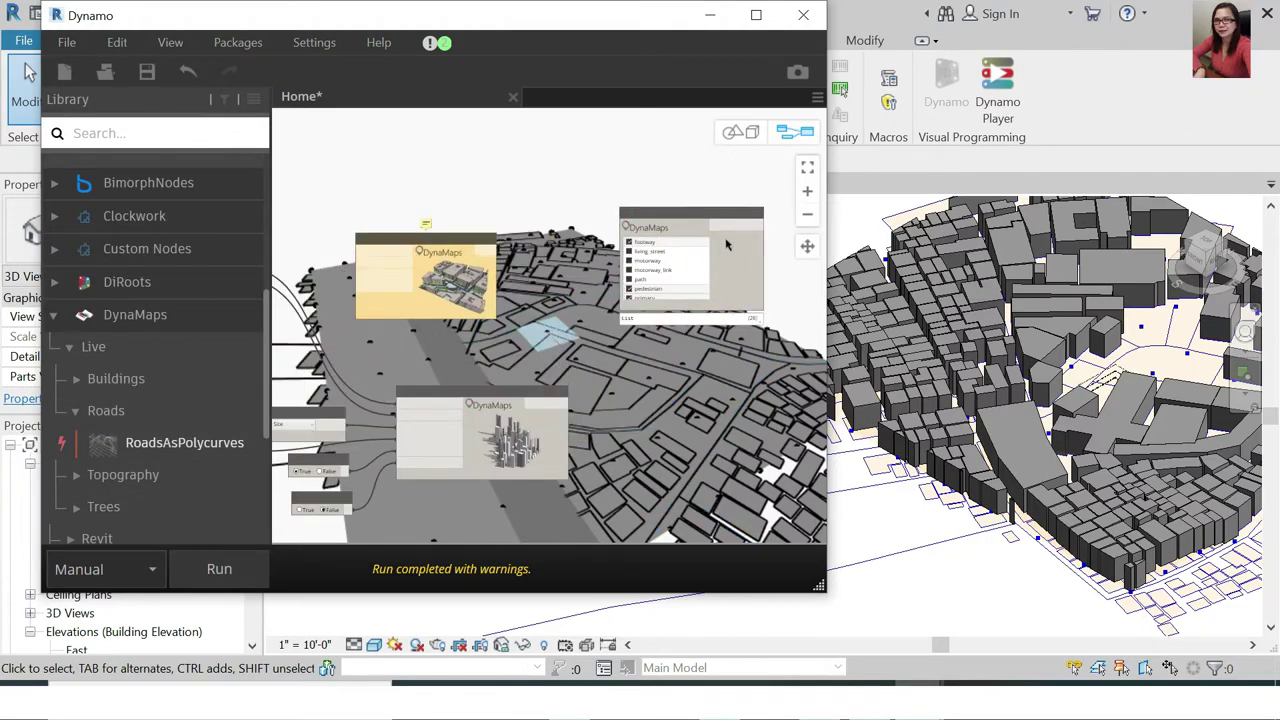
scroll(727, 244, up, 2)
scroll(742, 270, up, 2)
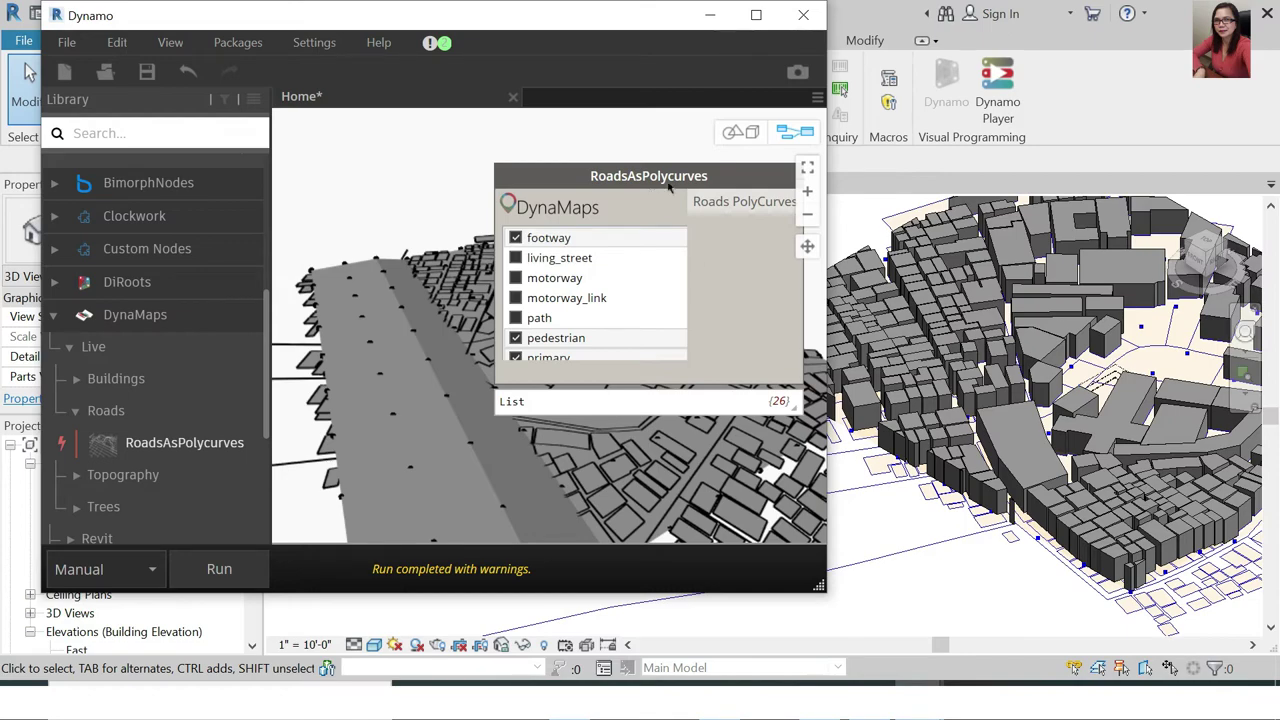
scroll(670, 187, down, 2)
mouse_move(646, 260)
mouse_down()
mouse_move(512, 184)
mouse_move(534, 154)
mouse_up()
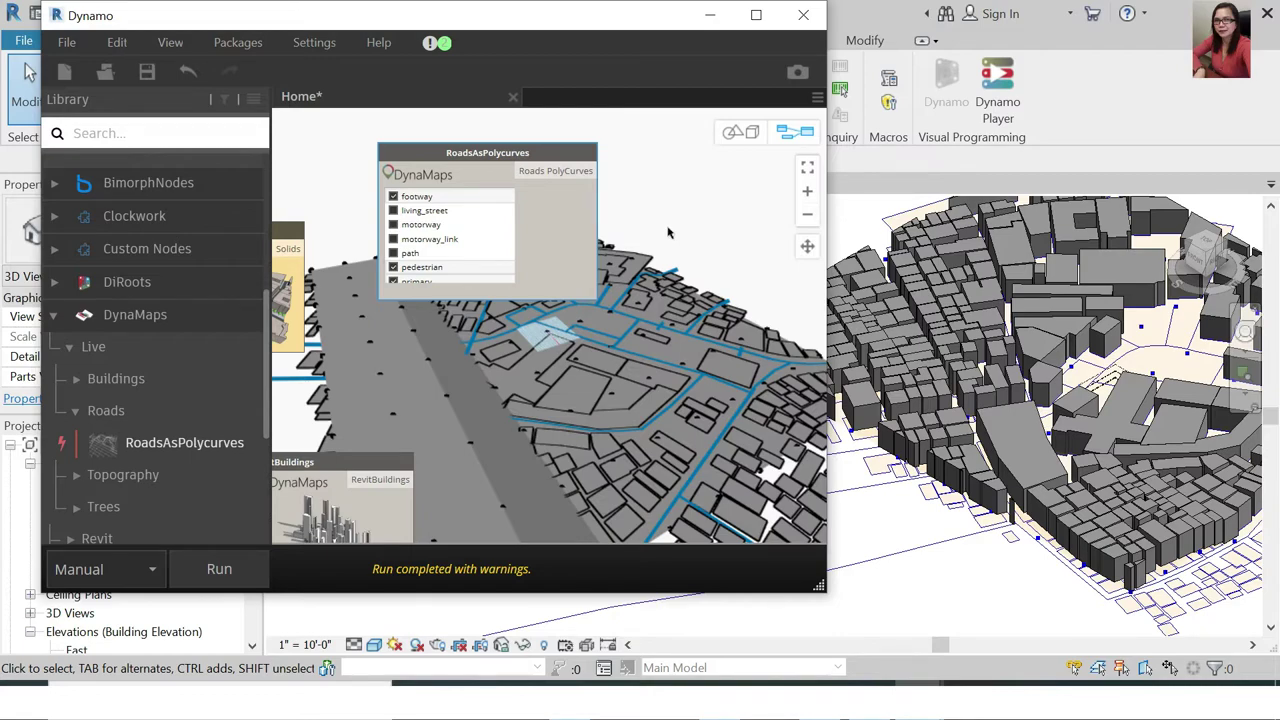
Expand the DynaMaps Revit, Utils and Roads library groups to reveal ProjectRoadsOnTopo and RoadsAsSurface
scroll(147, 455, down, 2)
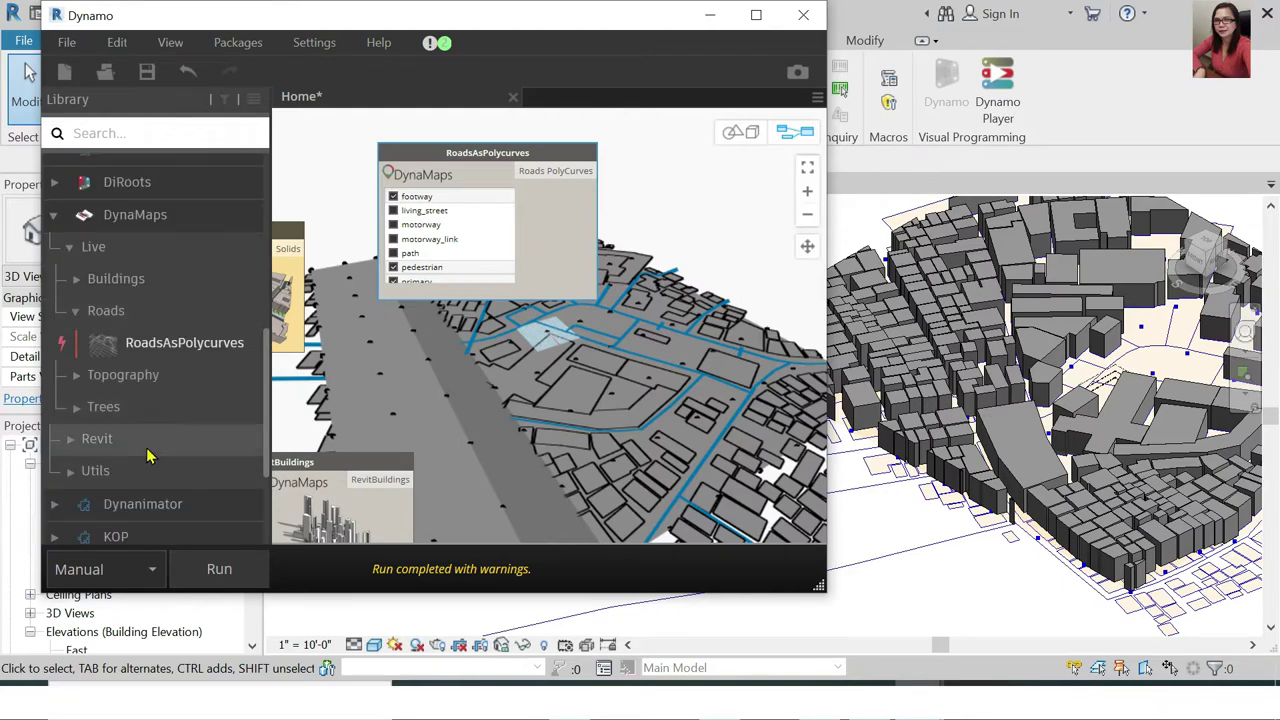
click(72, 440)
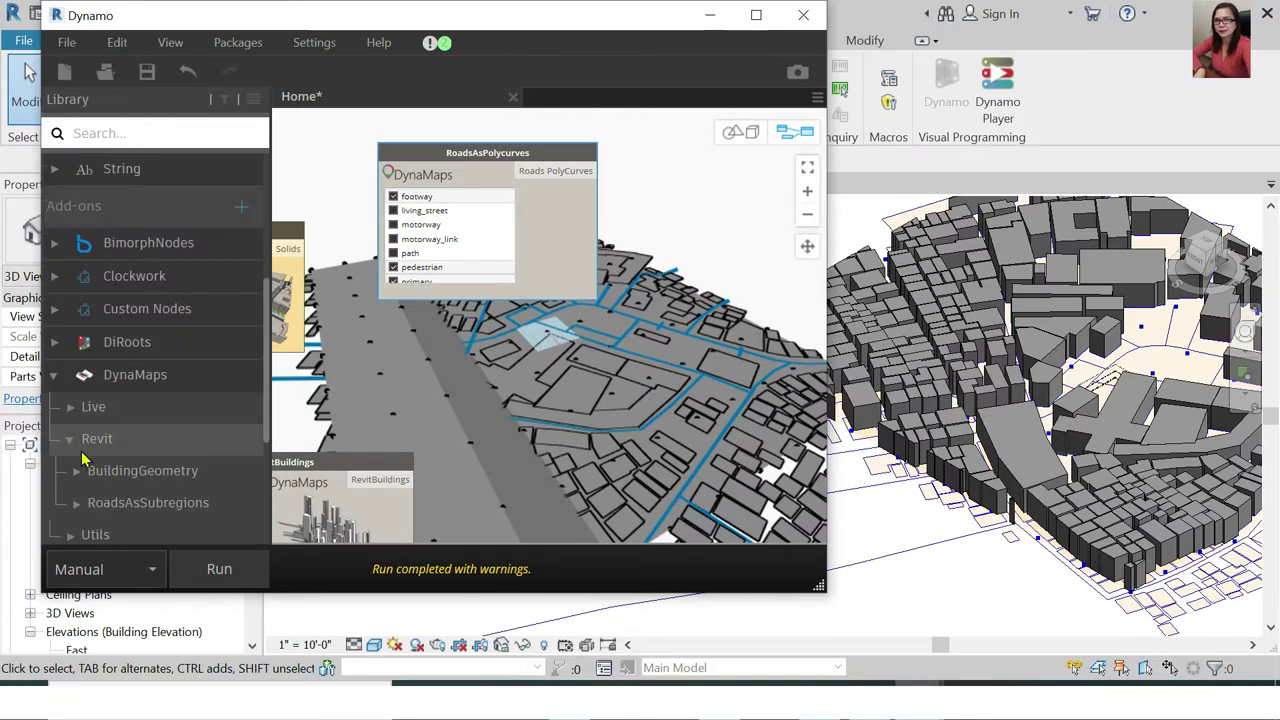
scroll(140, 430, up, 4)
scroll(143, 428, down, 4)
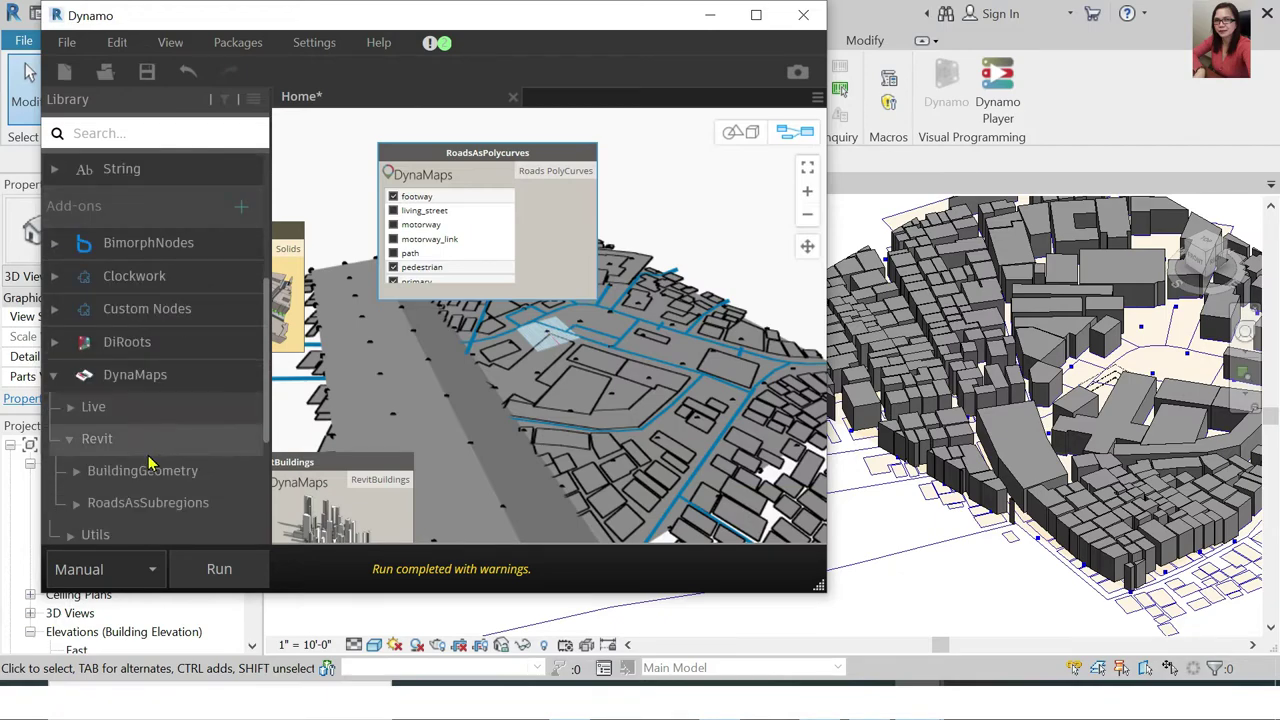
scroll(132, 470, down, 2)
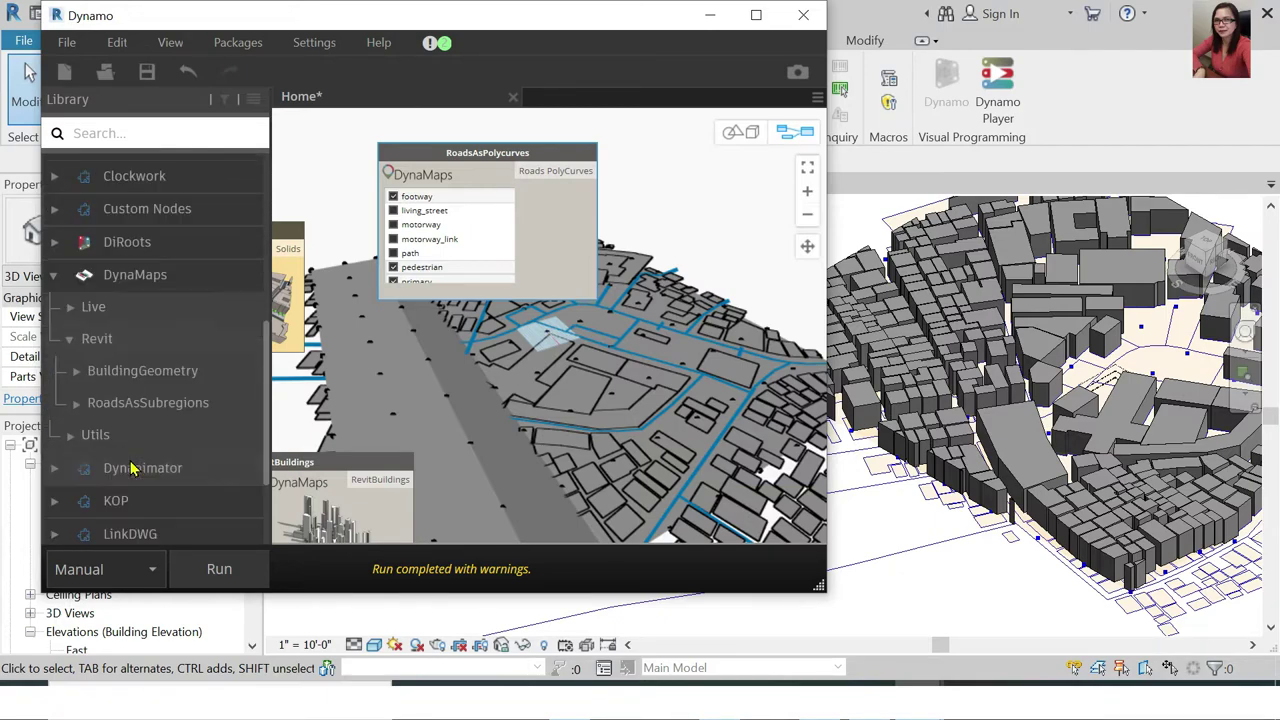
click(72, 438)
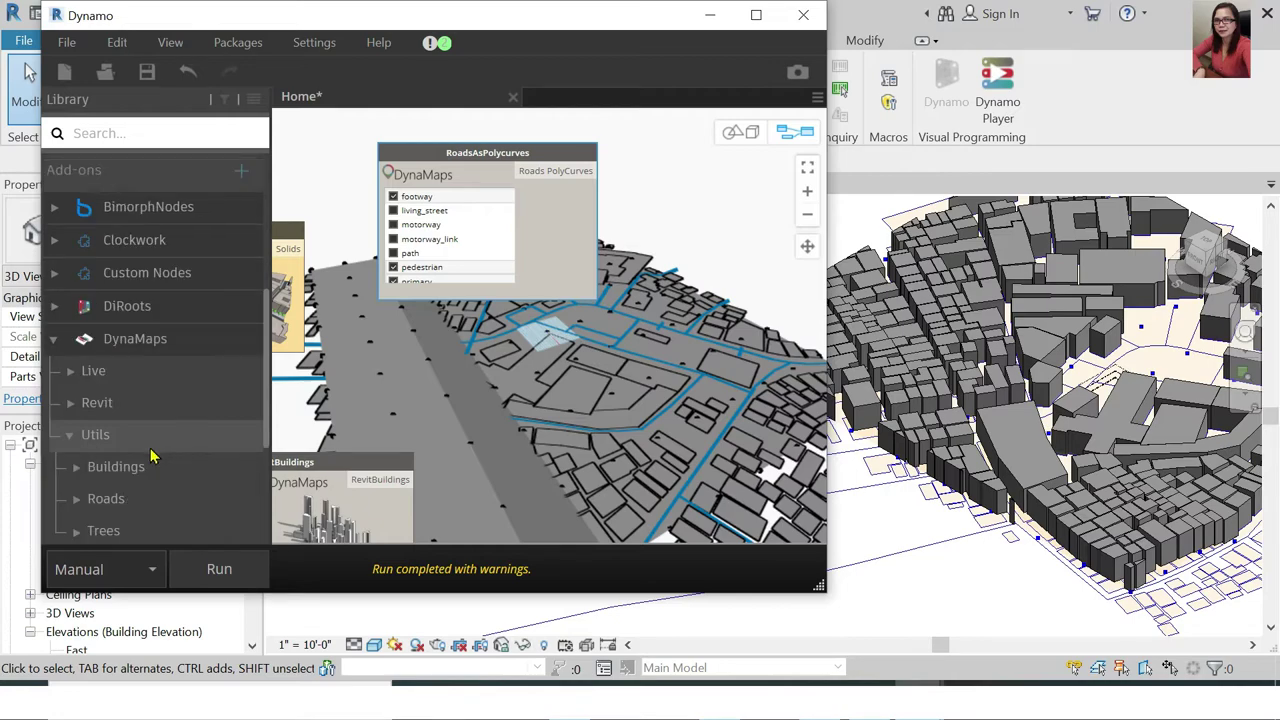
click(88, 398)
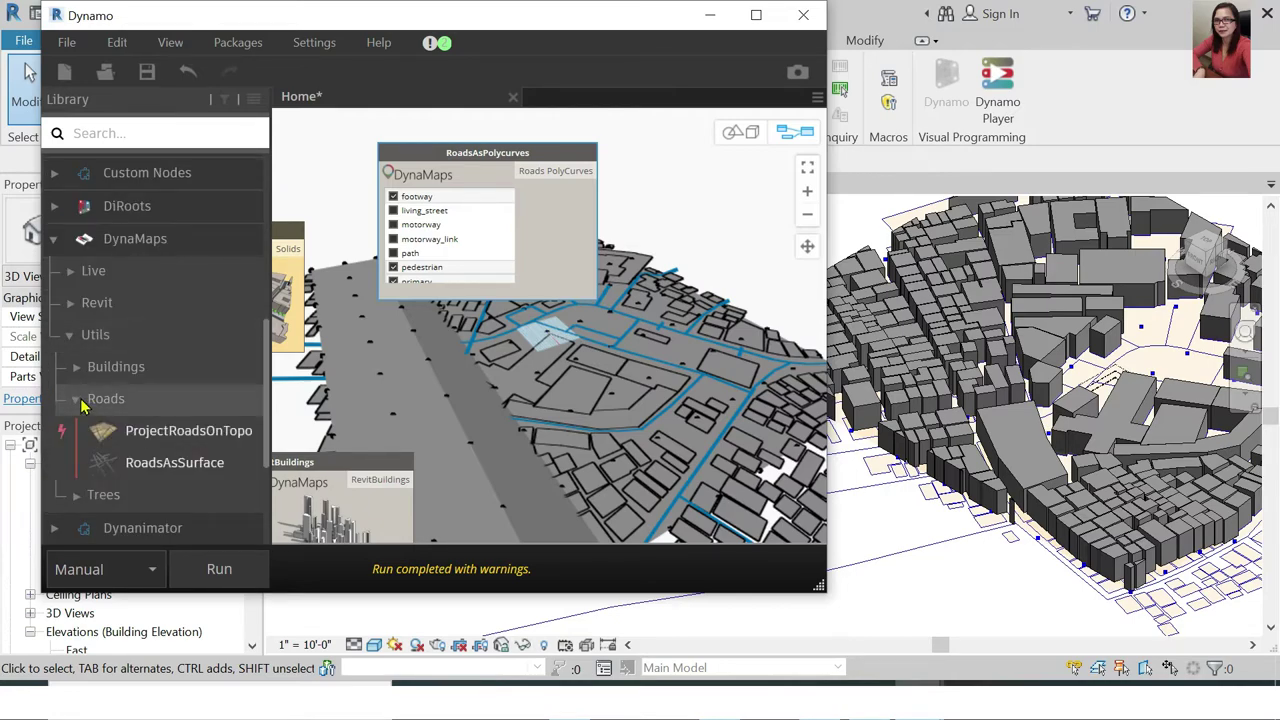
mouse_move(188, 430)
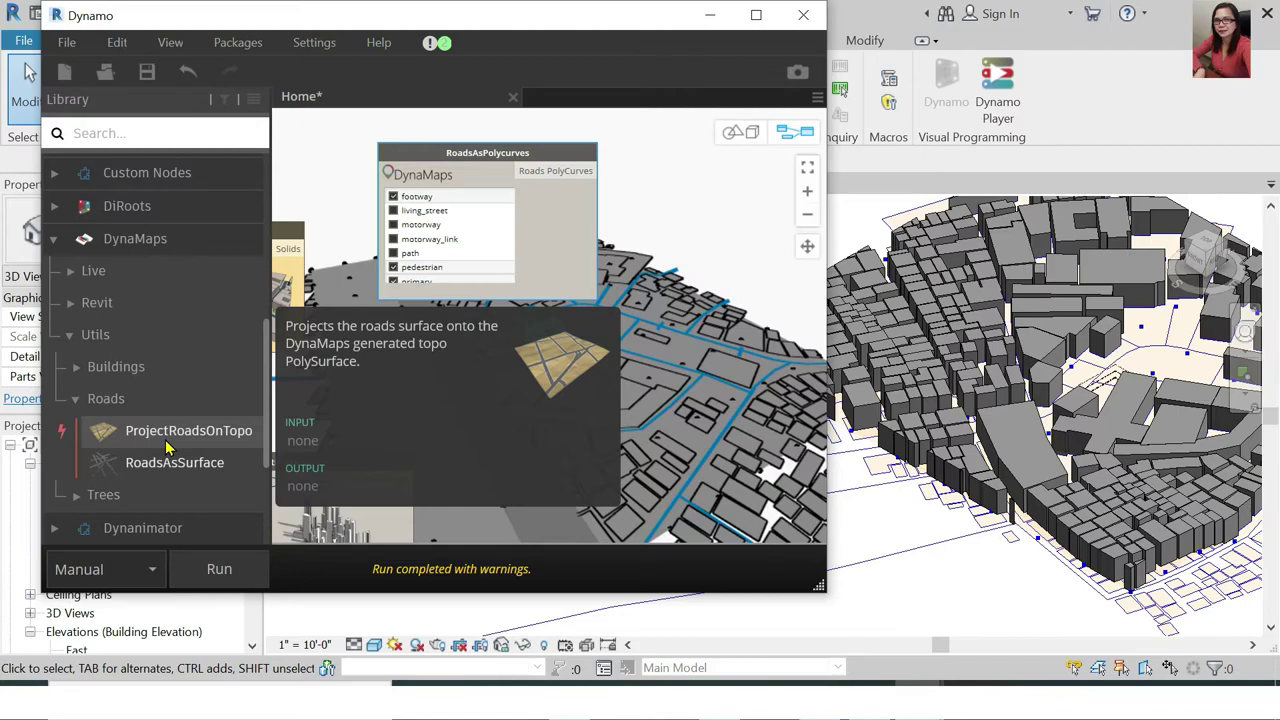
Place a ProjectRoadsOnTopo node from DynaMaps Utils Roads at the canvas centre
drag(320, 420, 690, 370)
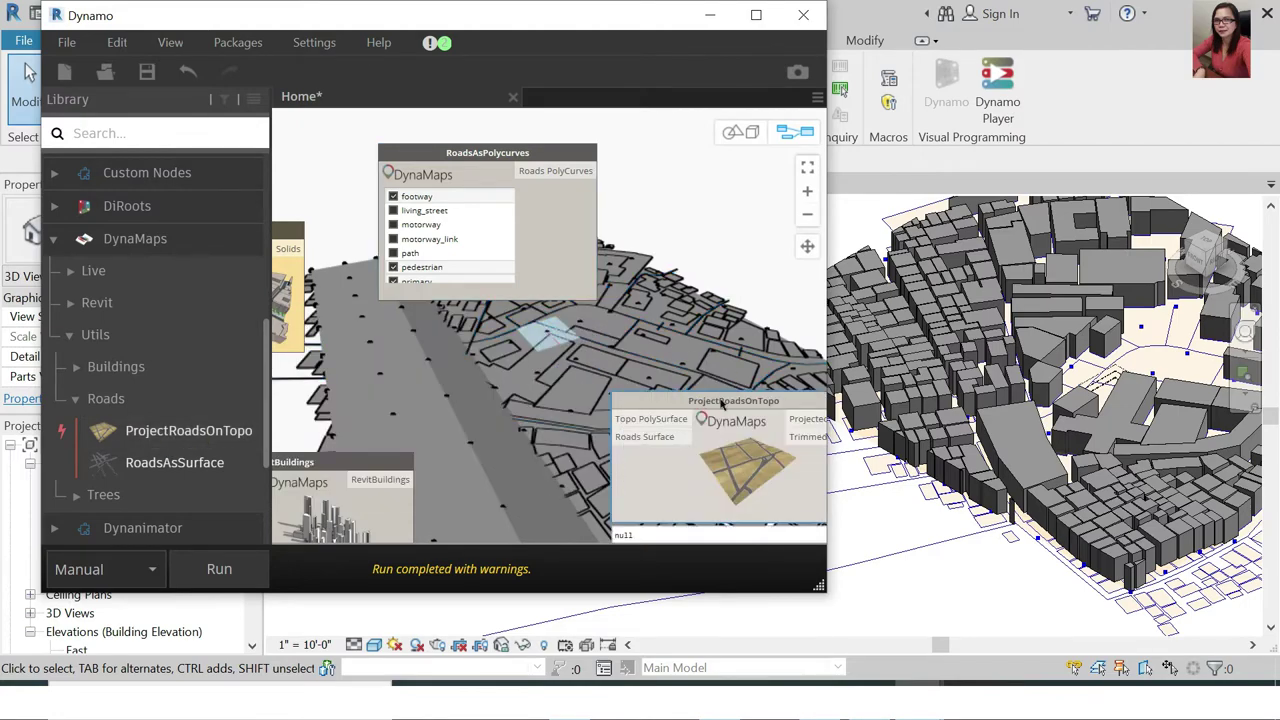
drag(720, 418, 563, 347)
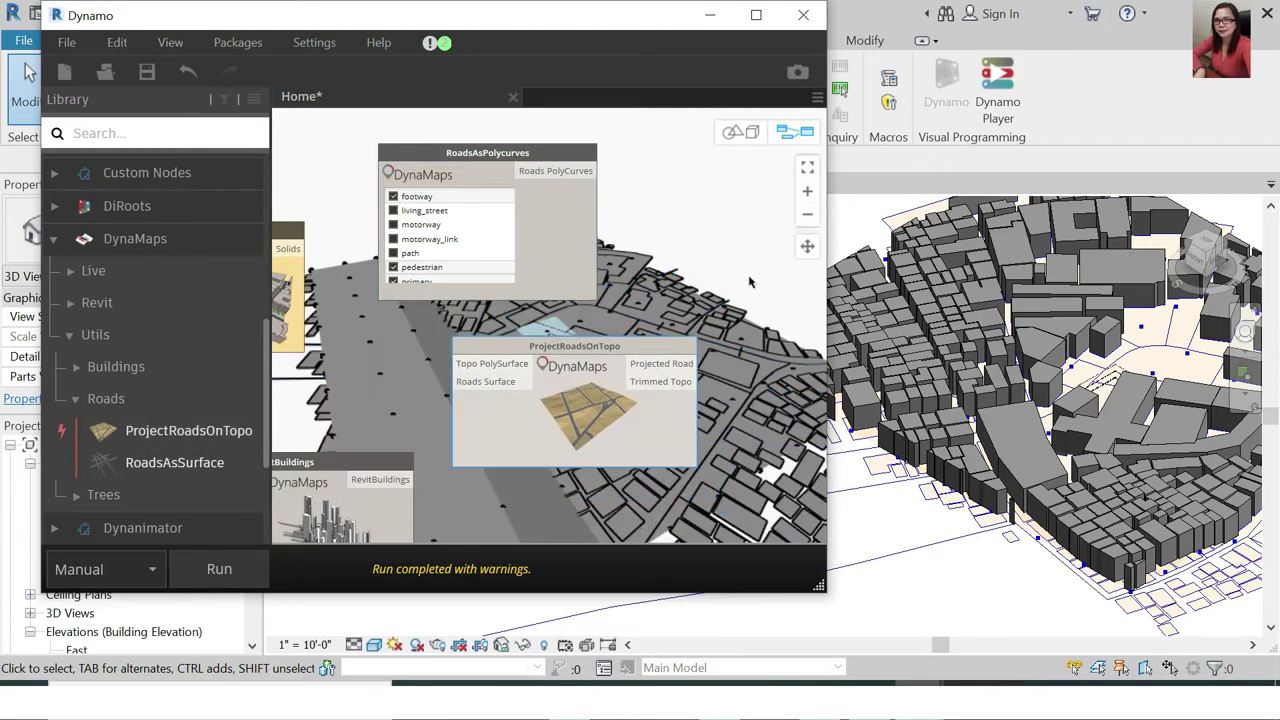
scroll(540, 370, up, 3)
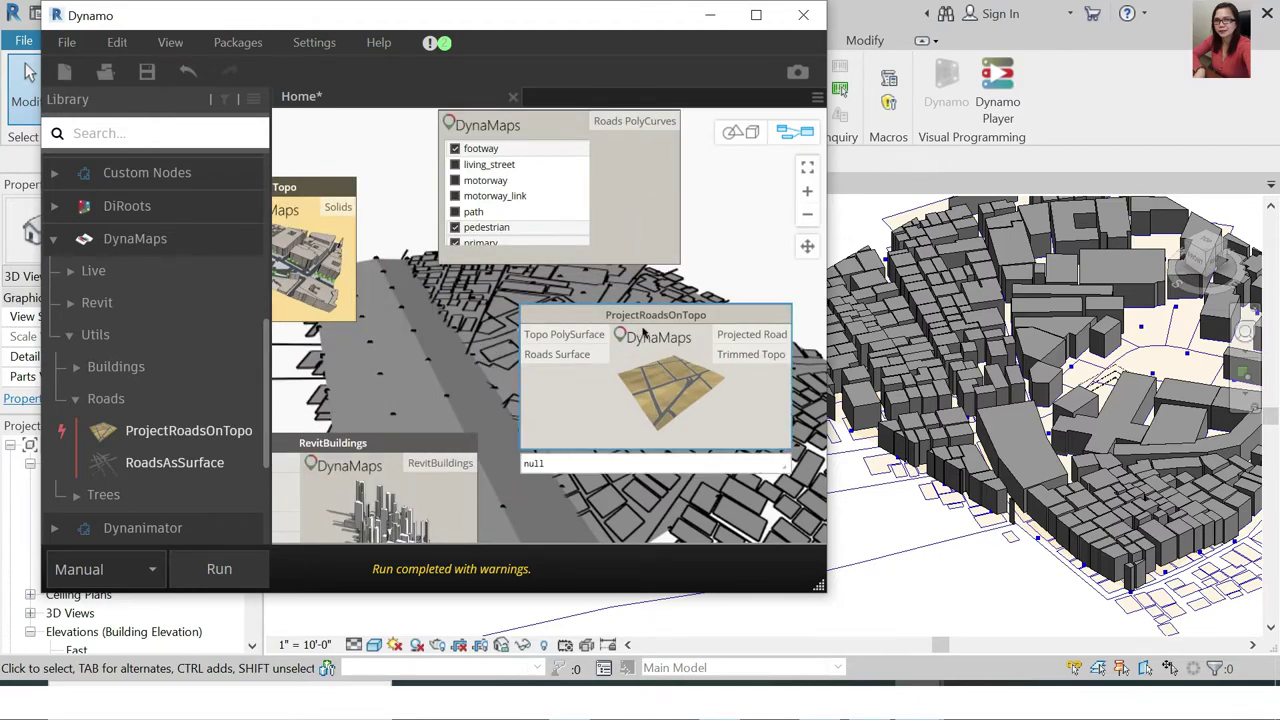
scroll(643, 333, down, 1)
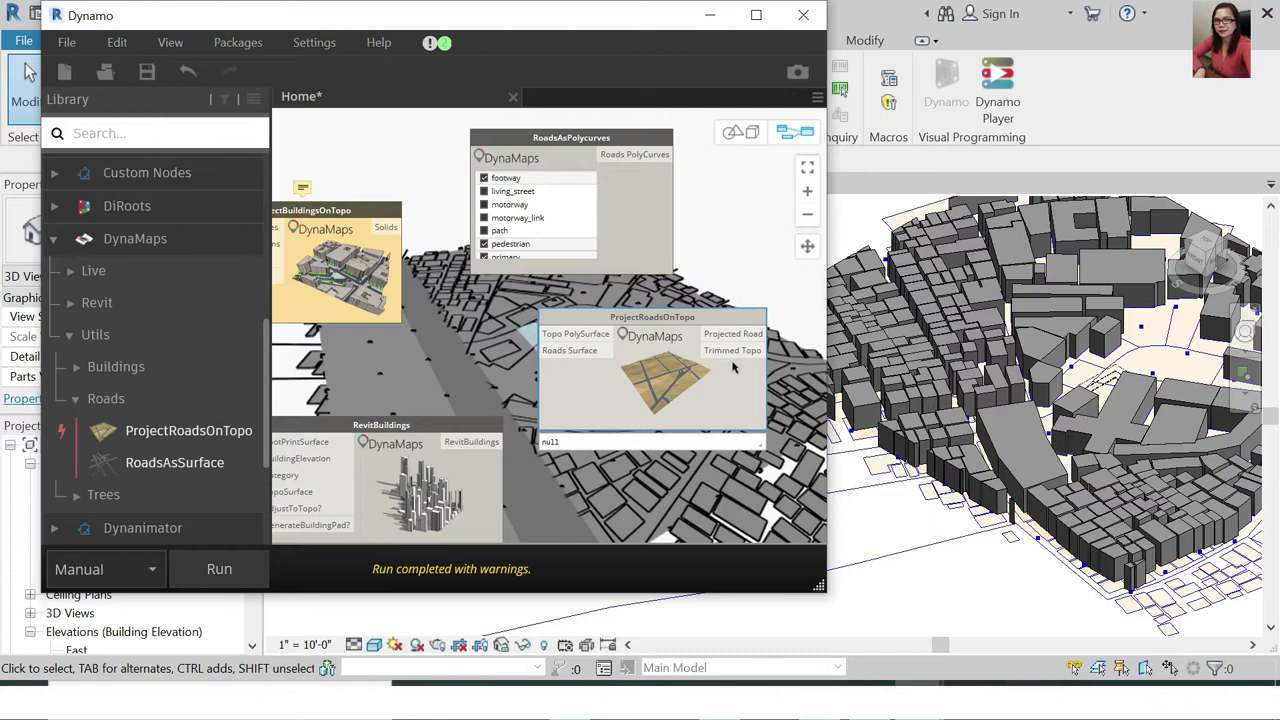
scroll(659, 330, down, 1)
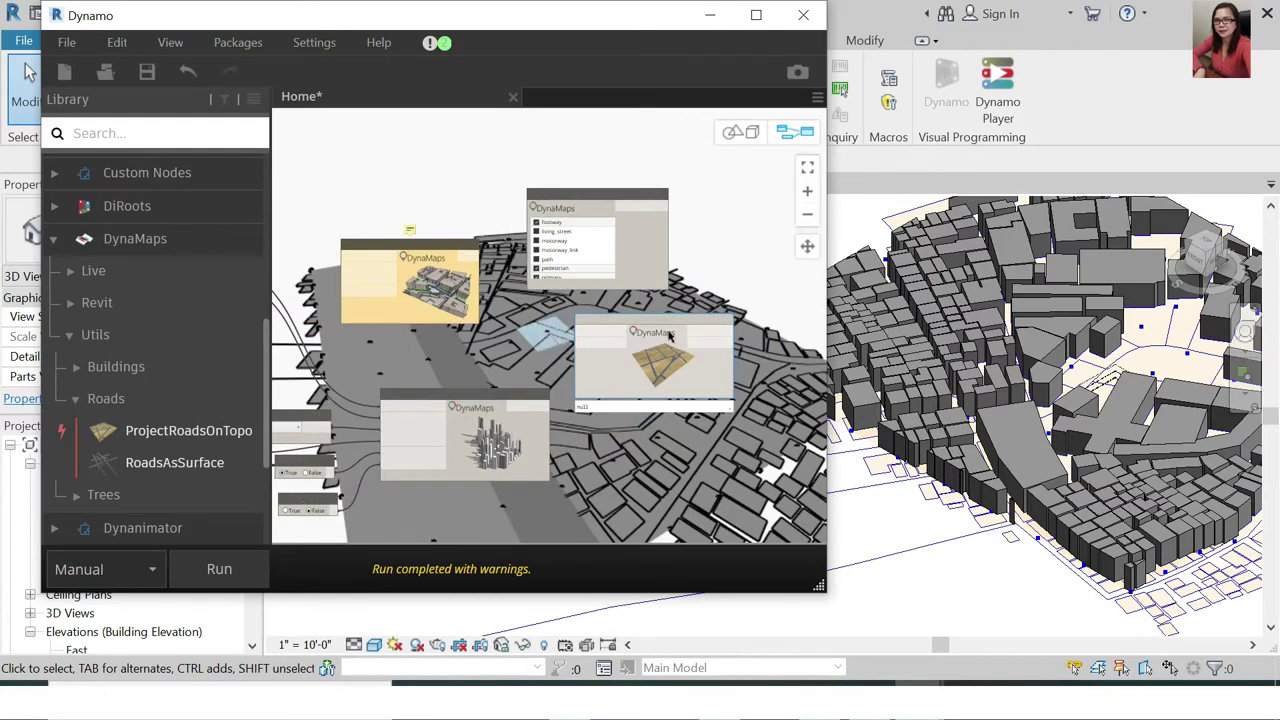
scroll(655, 335, down, 1)
scroll(652, 340, down, 1)
scroll(643, 343, up, 2)
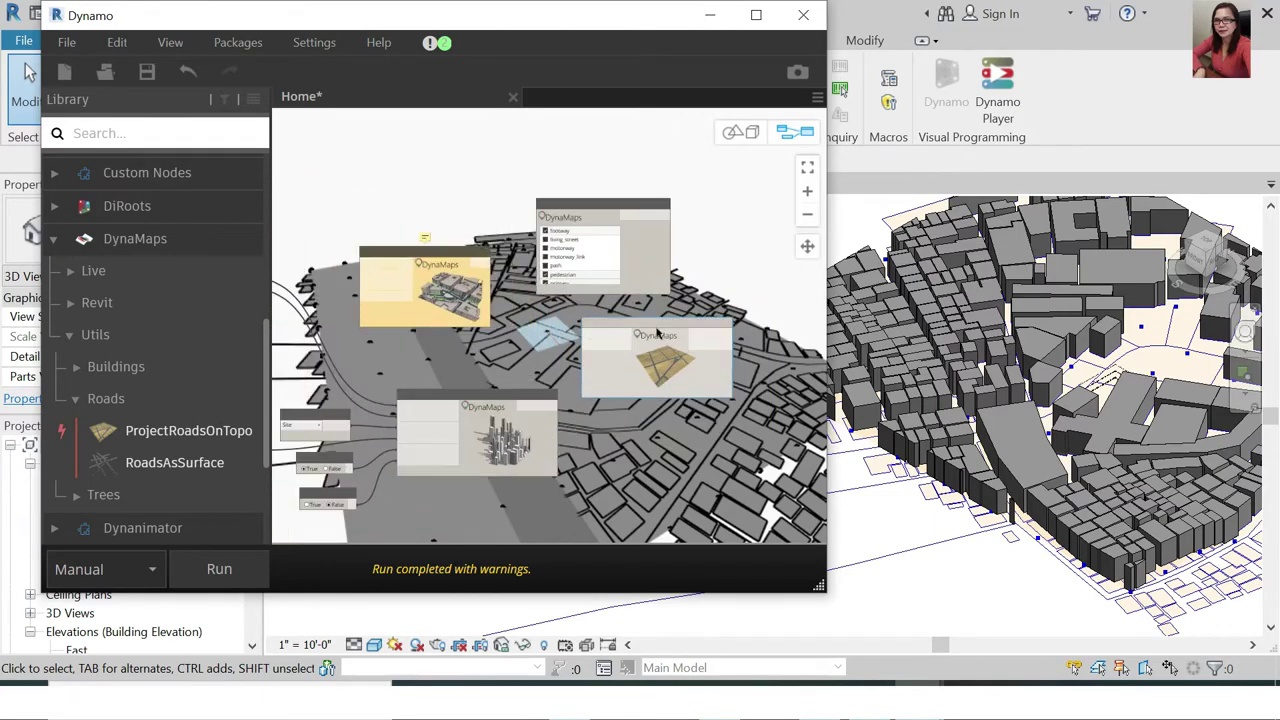
Reposition the DynaMaps nodes so ProjectRoadsOnTopo sits beside the roads and buildings-on-topo nodes
drag(586, 330, 536, 308)
scroll(600, 315, up, 3)
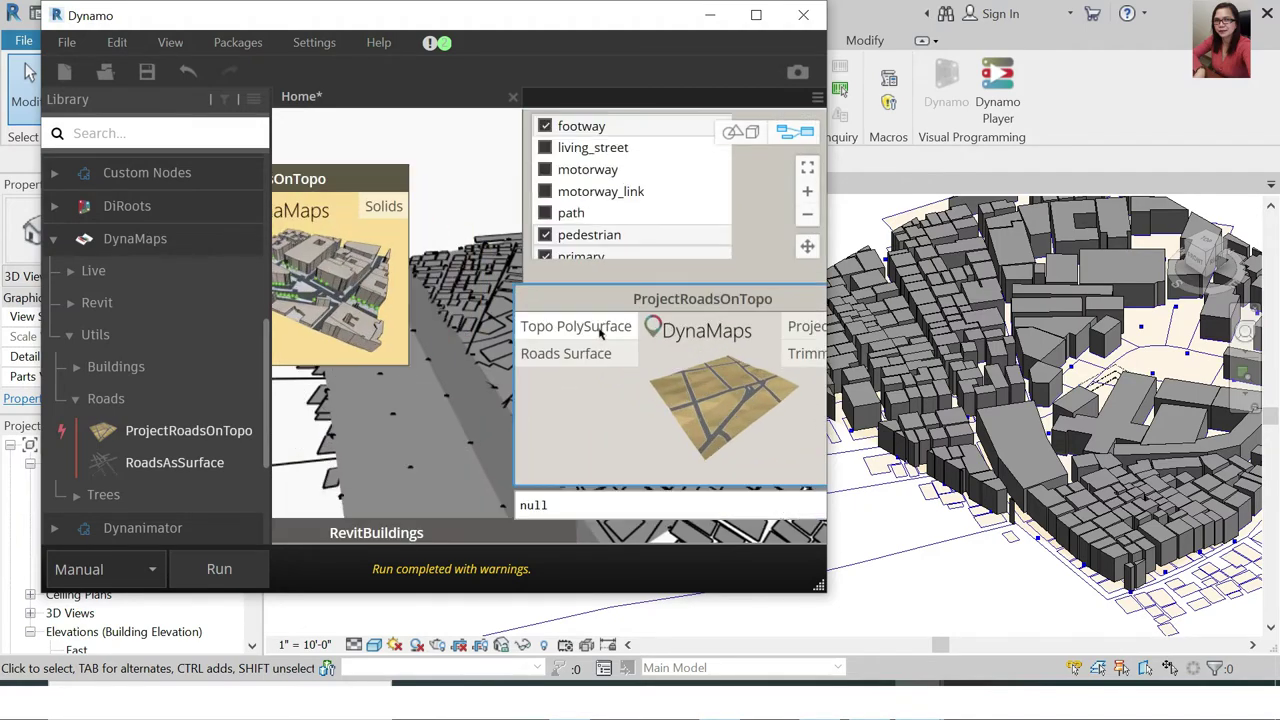
scroll(655, 340, down, 3)
scroll(659, 377, down, 1)
scroll(470, 450, up, 2)
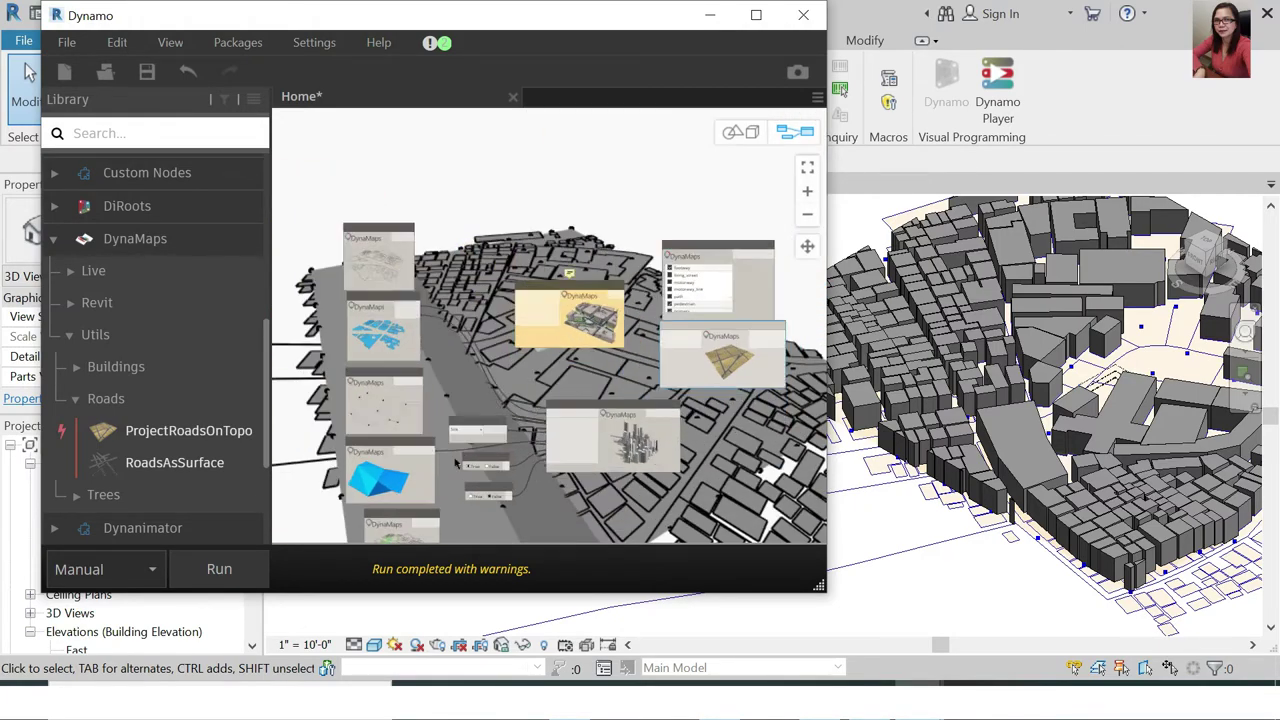
scroll(455, 440, up, 2)
scroll(447, 428, down, 3)
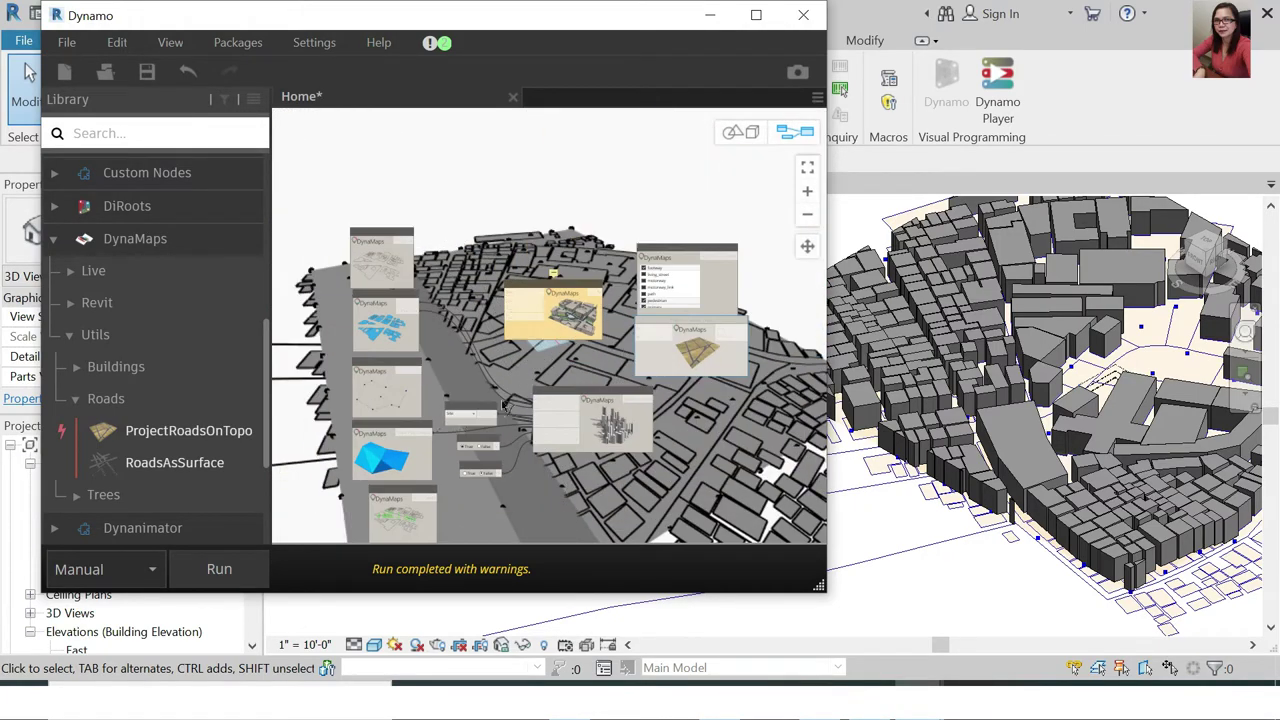
scroll(689, 357, up, 3)
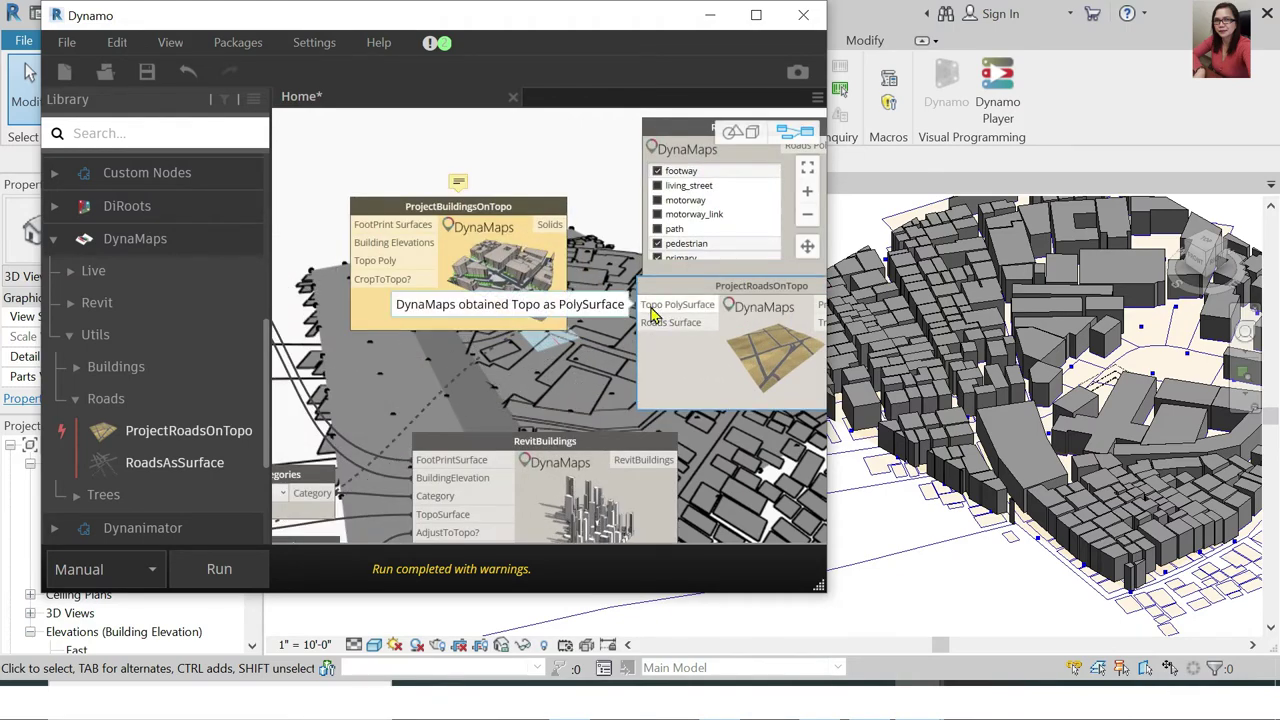
drag(711, 286, 728, 300)
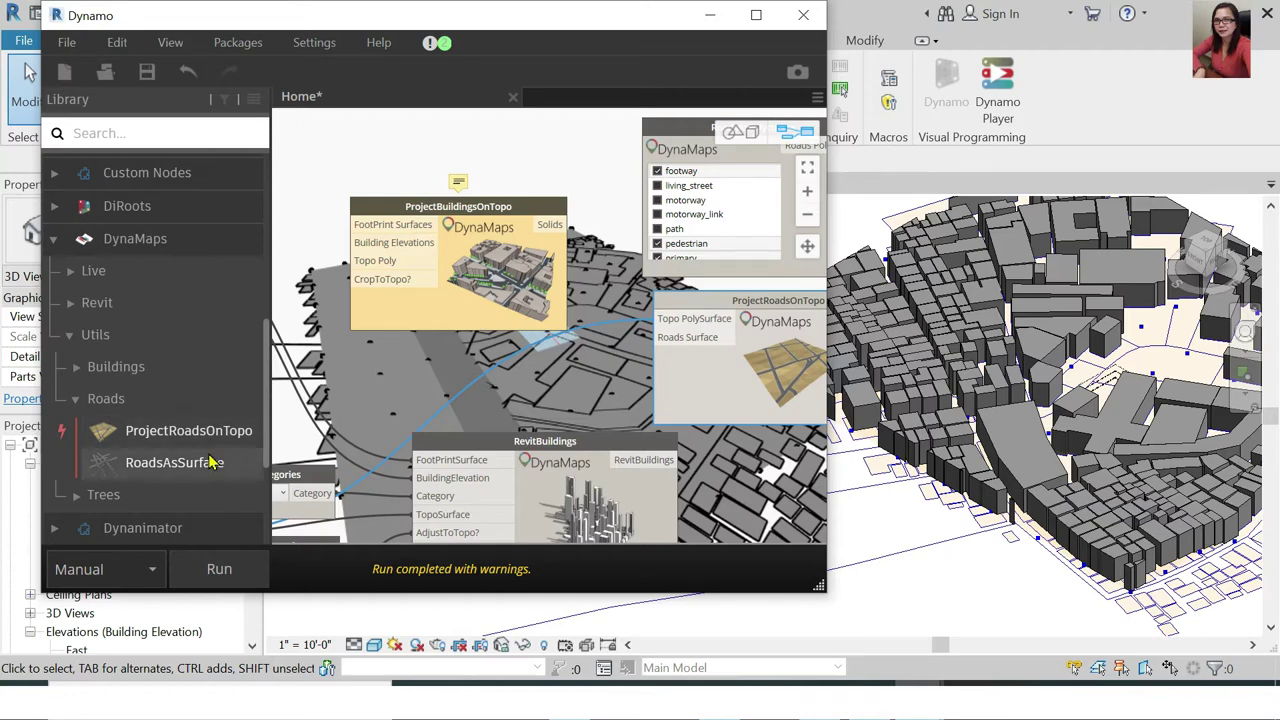
scroll(618, 340, down, 1)
scroll(484, 350, down, 3)
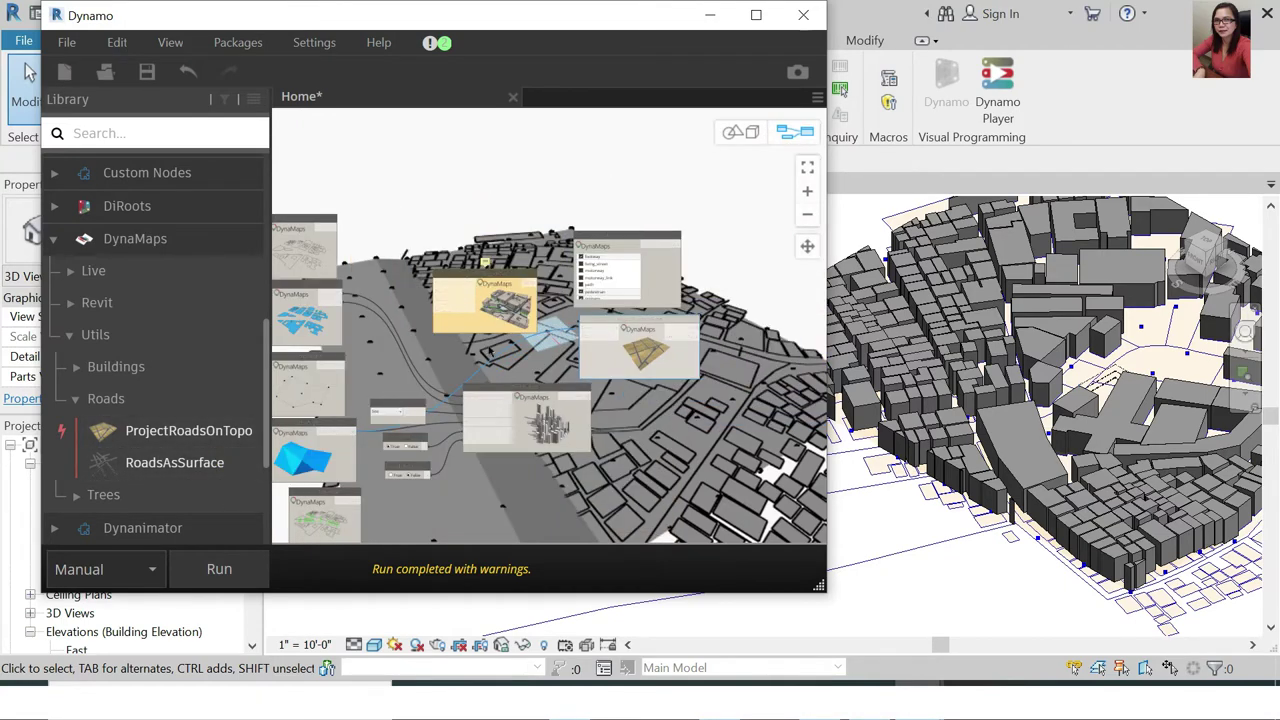
scroll(748, 281, up, 2)
Add a RoadsAsSurface node through canvas search for 'roadsur'
right_click(726, 281)
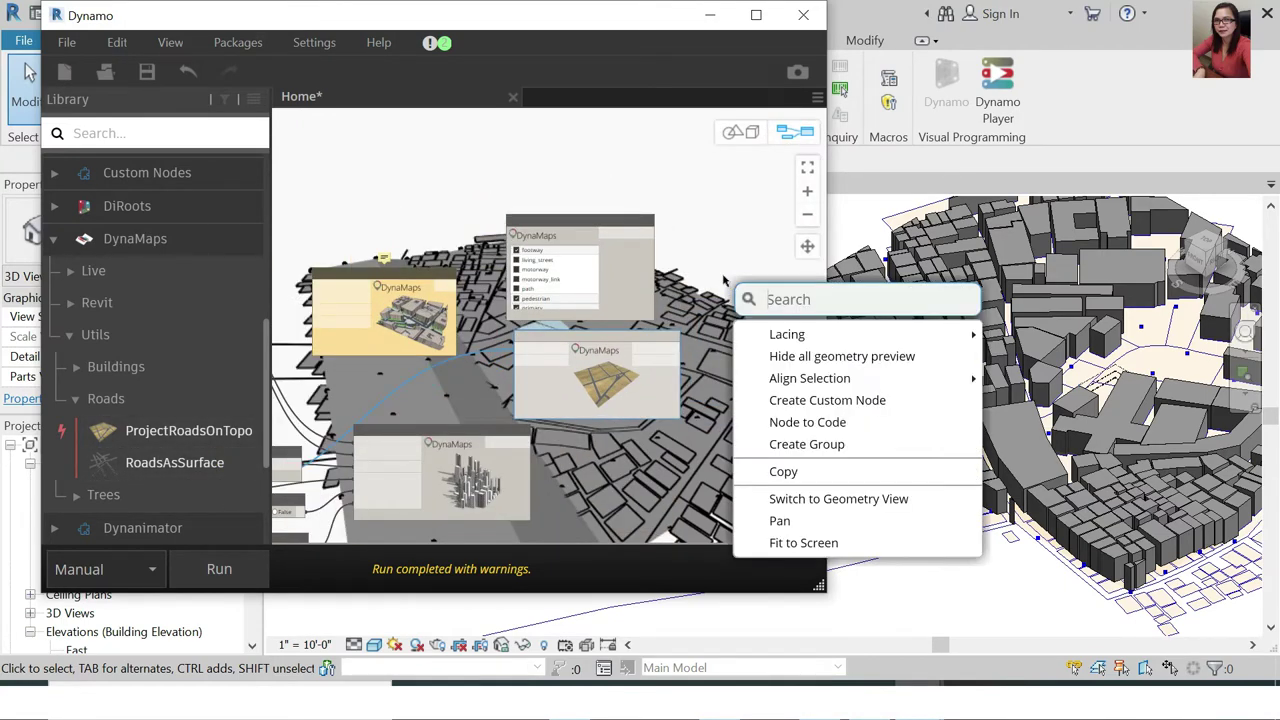
text(road)
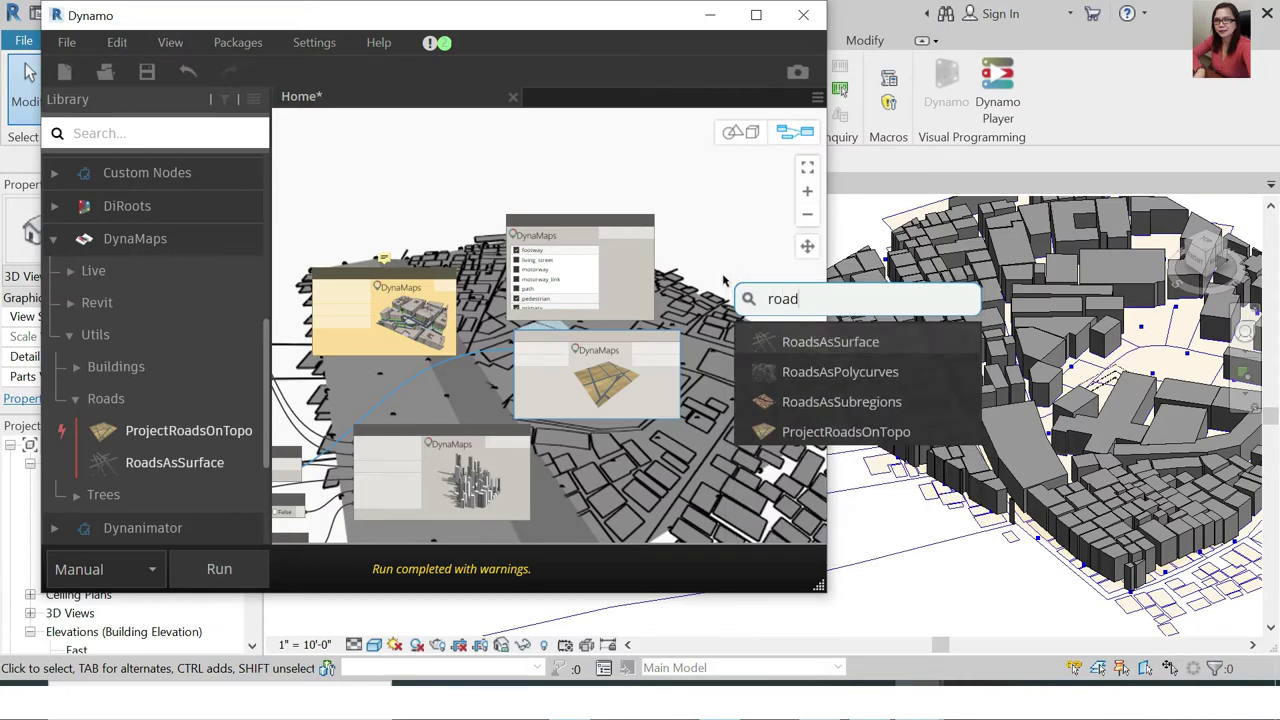
text(sur)
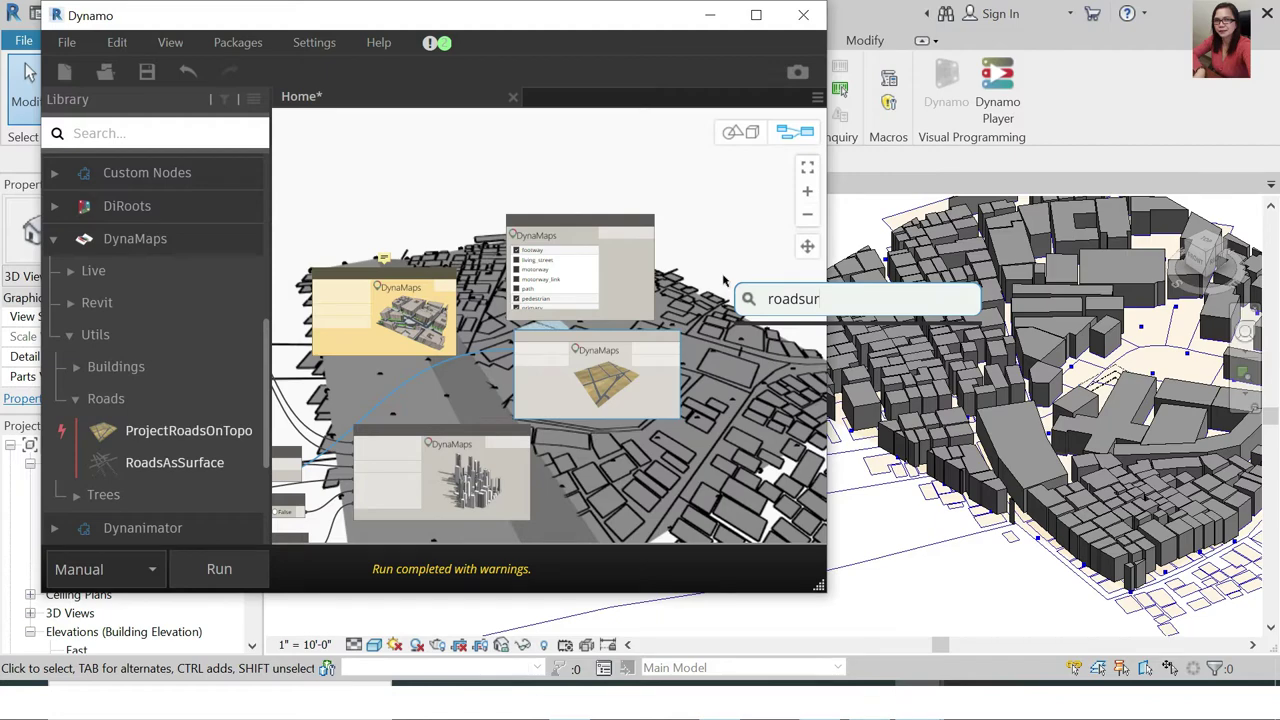
key(BackSpace)
key(BackSpace)
key(BackSpace)
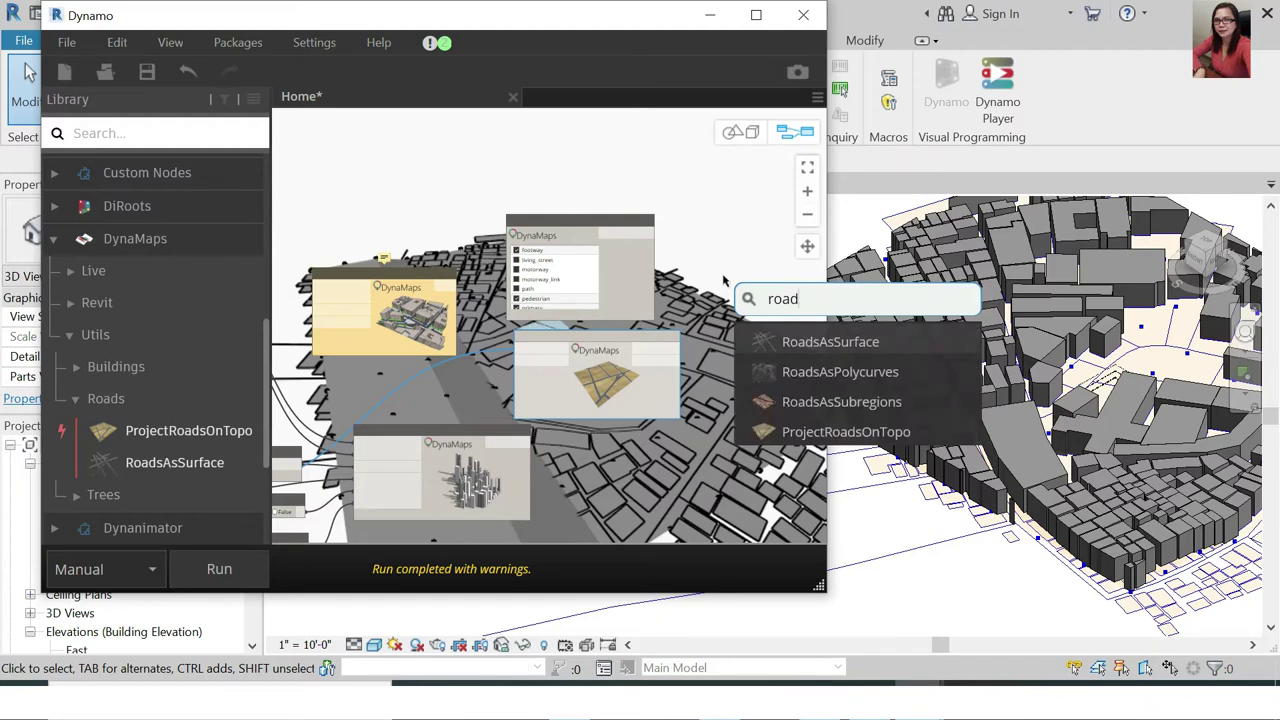
mouse_move(840, 372)
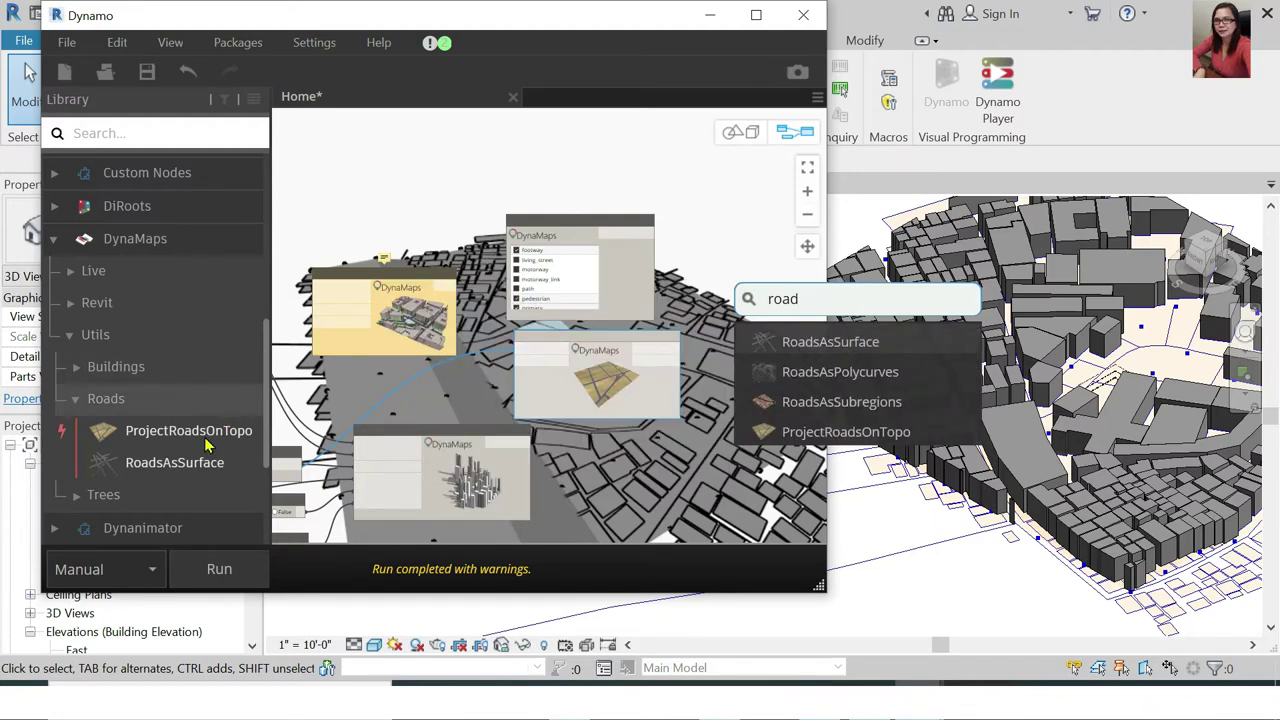
click(830, 345)
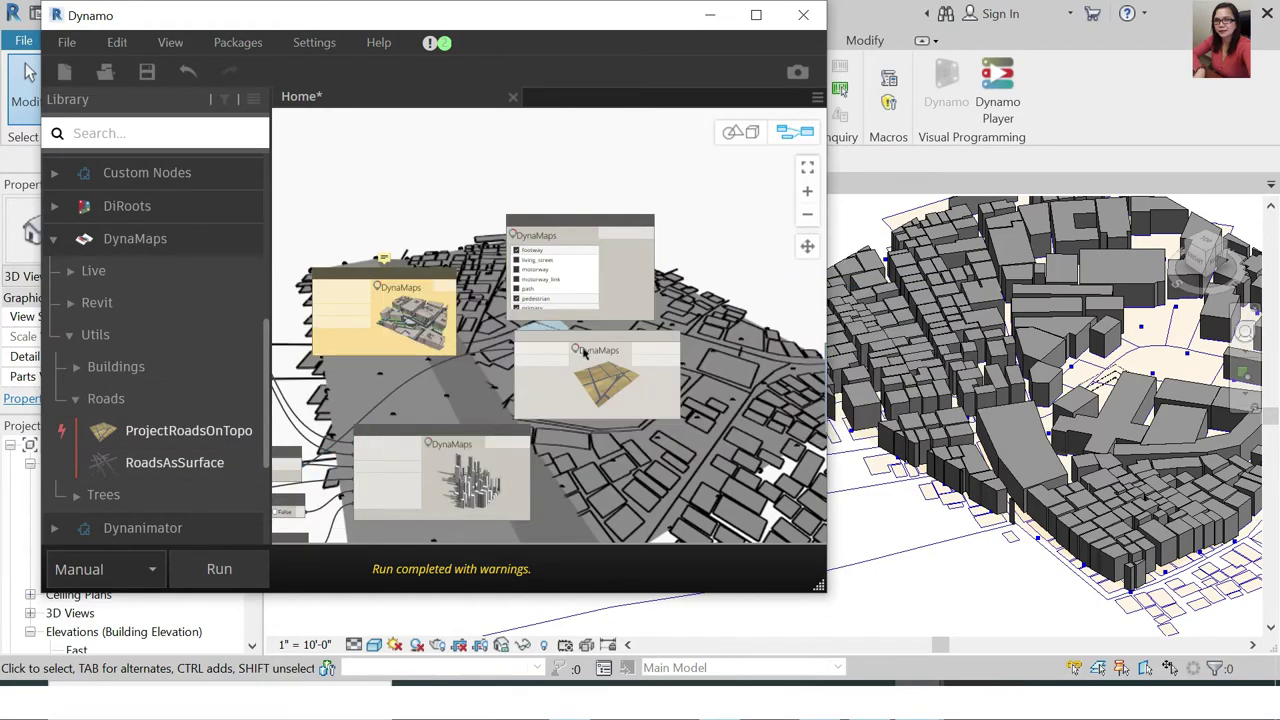
scroll(585, 352, down, 3)
scroll(752, 343, up, 3)
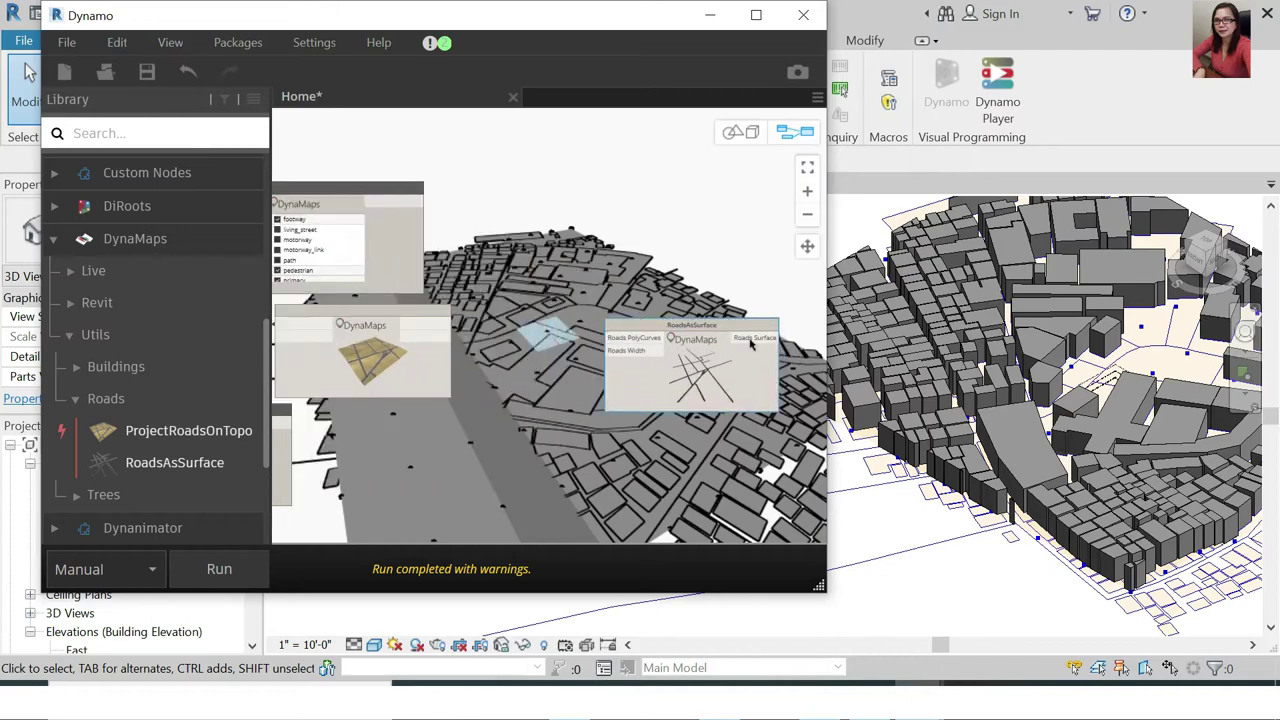
scroll(752, 343, up, 1)
scroll(731, 337, up, 1)
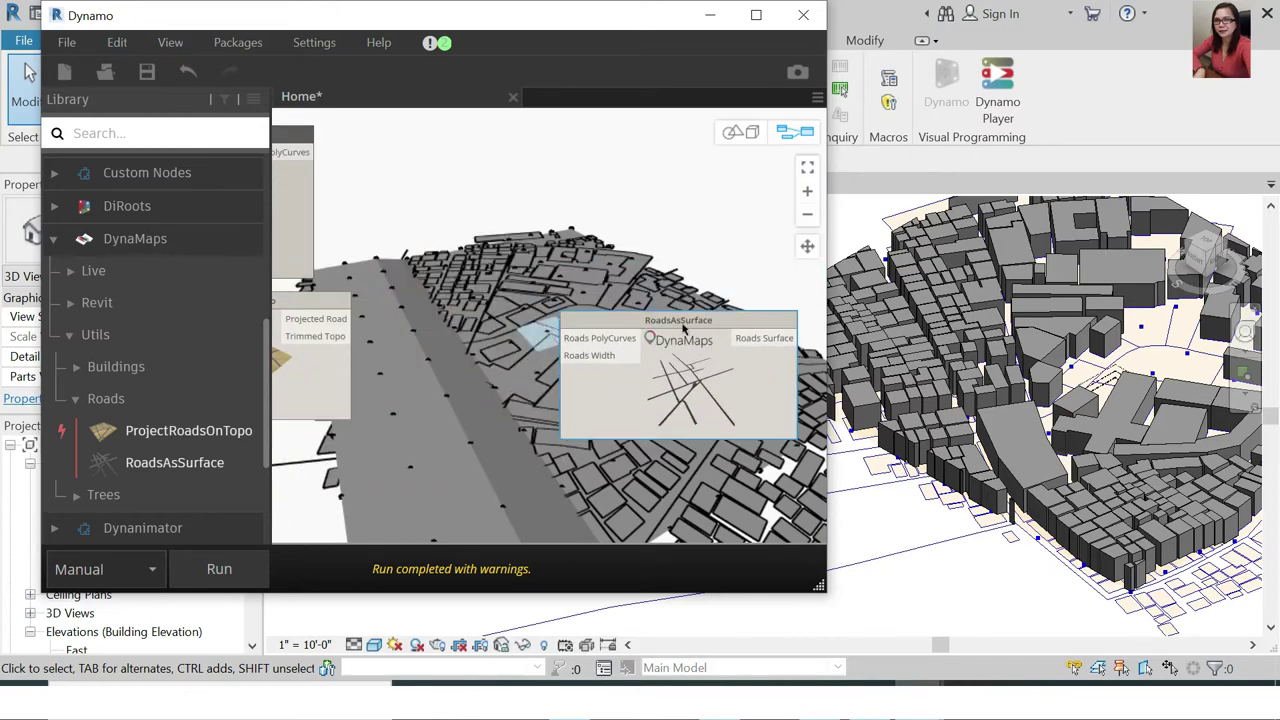
scroll(680, 328, down, 1)
scroll(655, 333, down, 2)
scroll(635, 335, down, 2)
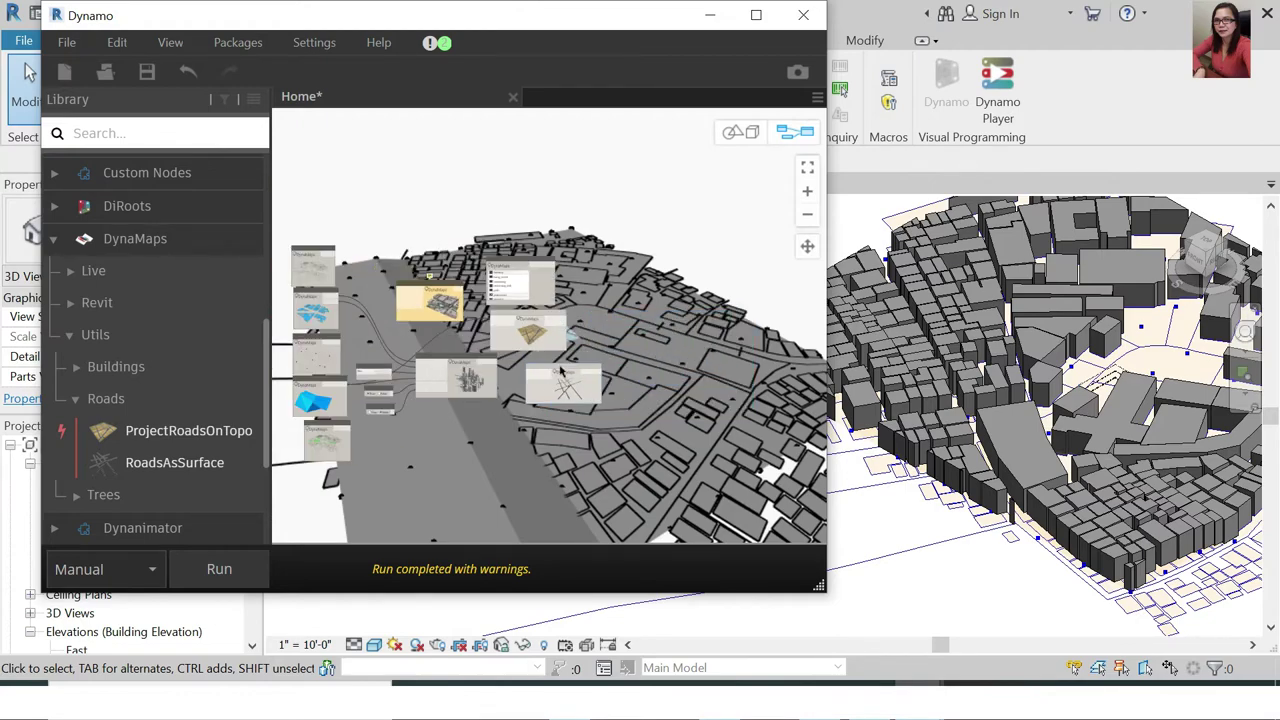
scroll(548, 352, up, 2)
scroll(538, 369, up, 1)
scroll(640, 393, up, 2)
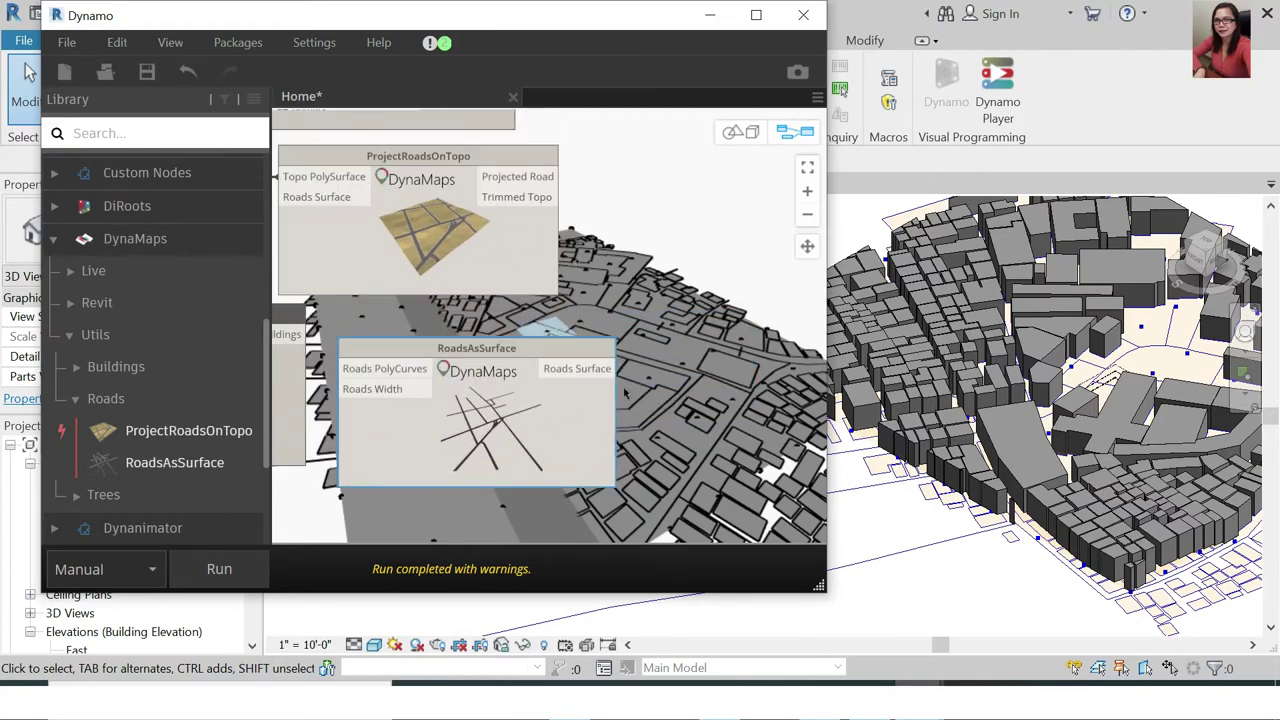
scroll(650, 381, down, 1)
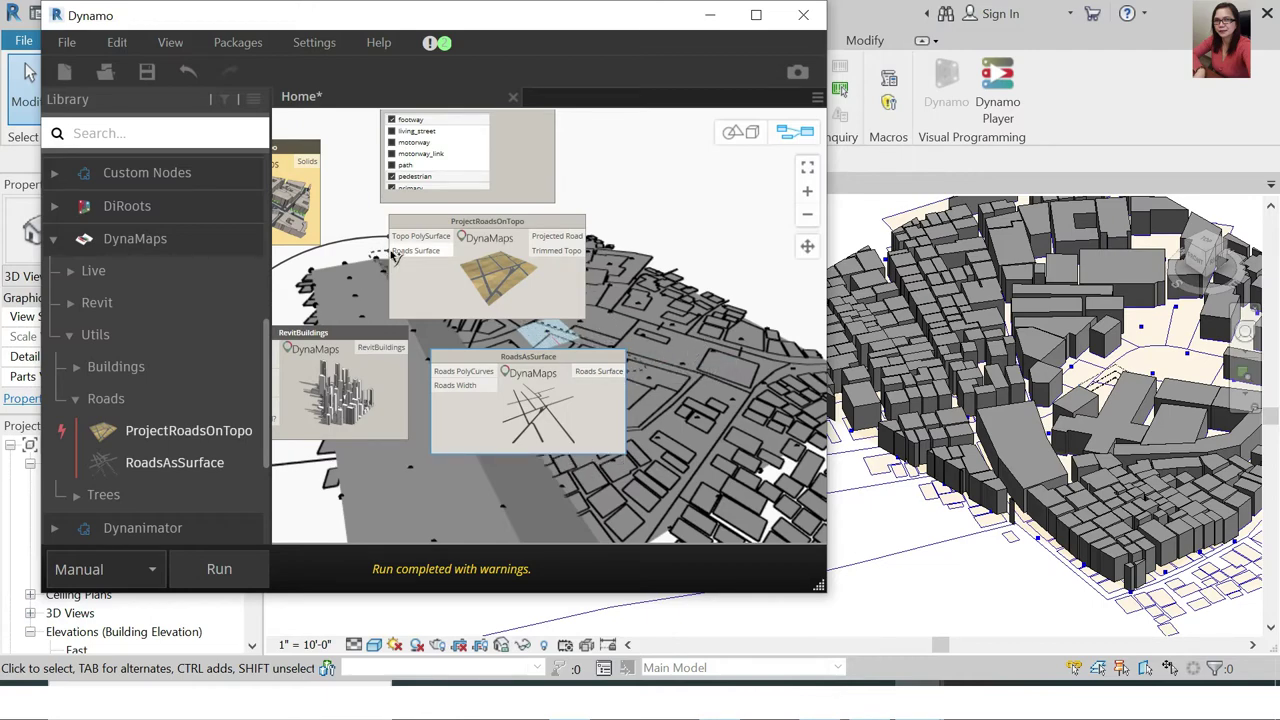
Tidy the graph with Ctrl+L, placing RoadsAsSurface near ProjectRoadsOnTopo and the road-type checklist lower left
mouse_move(528, 400)
drag(531, 366, 535, 418)
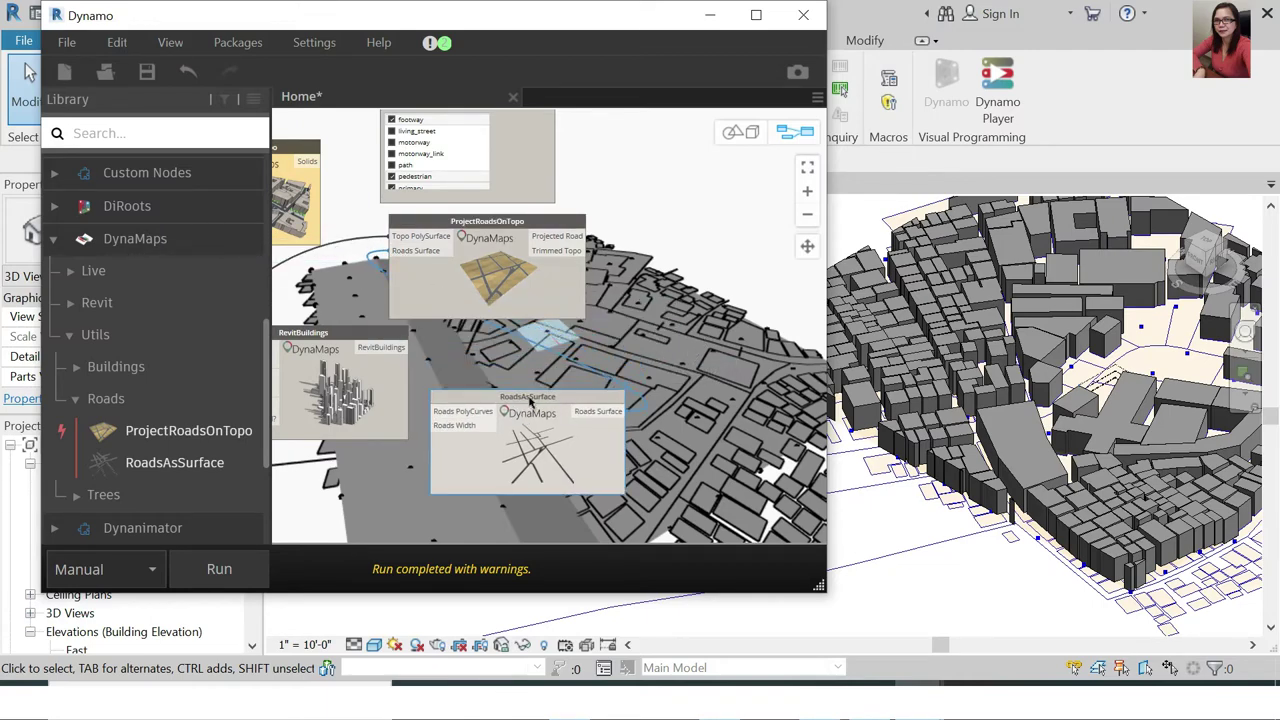
key(ctrl+l)
scroll(535, 200, up, 2)
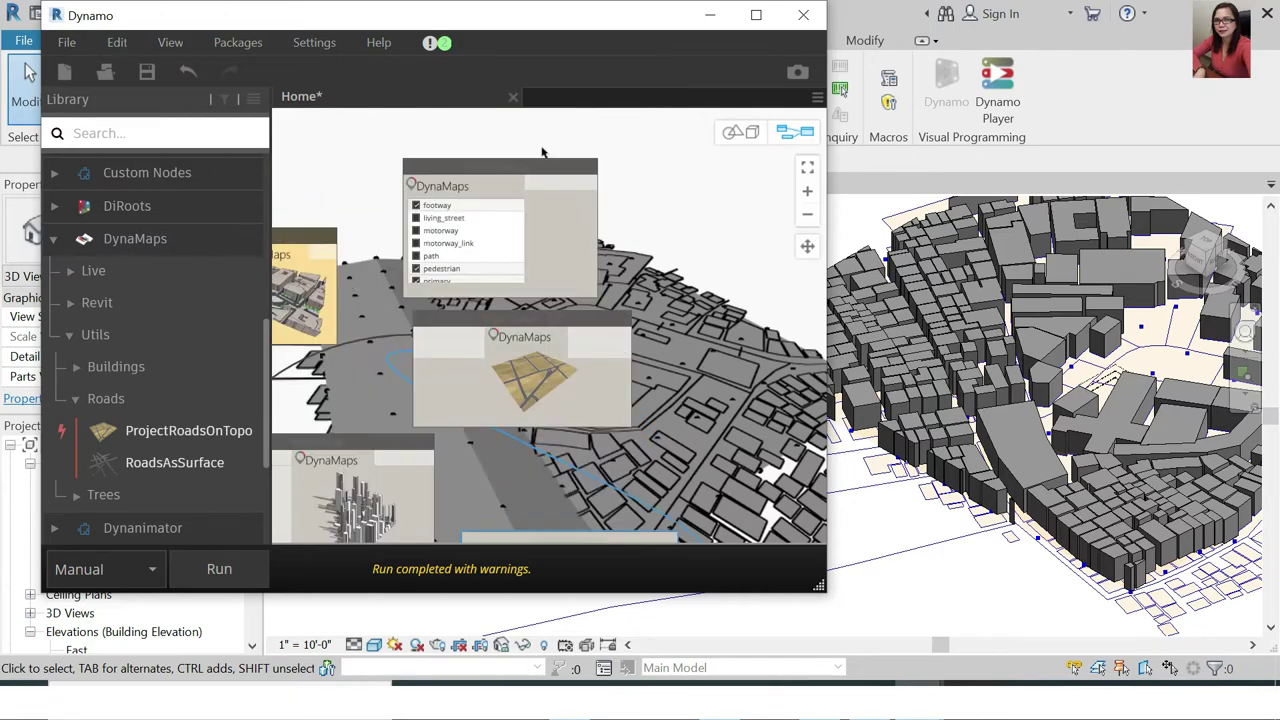
scroll(555, 170, up, 2)
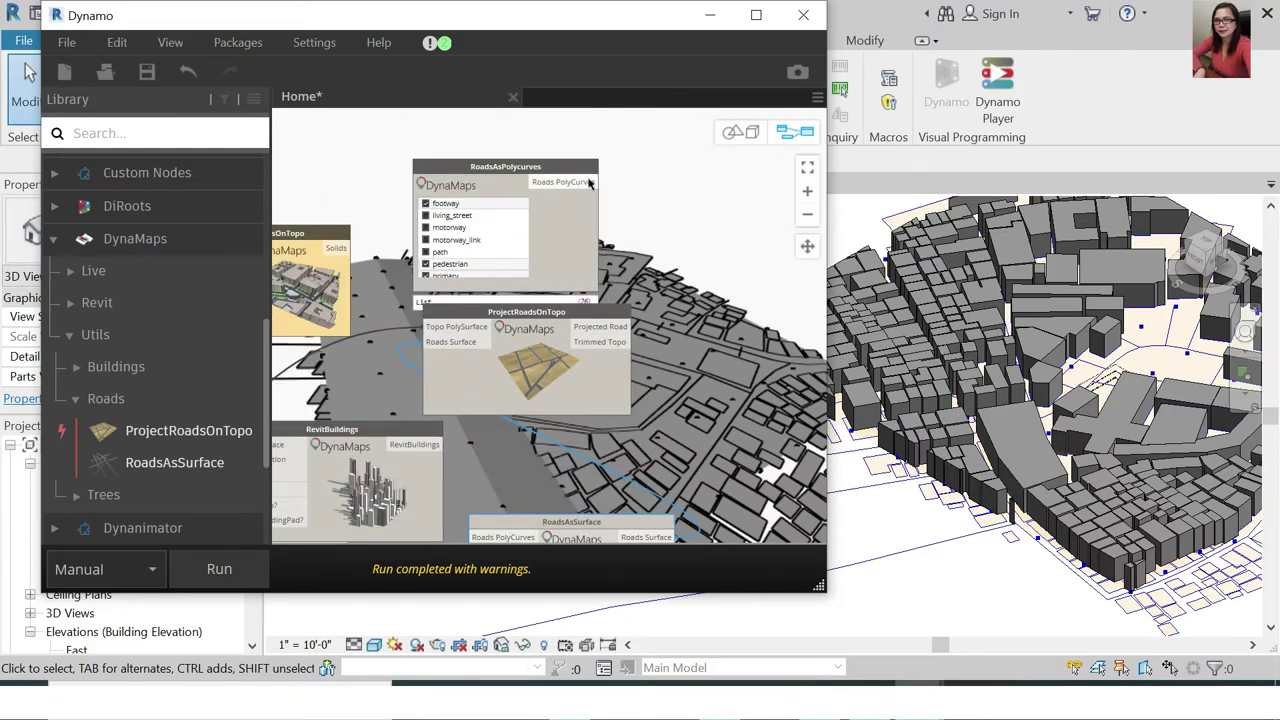
scroll(579, 153, down, 3)
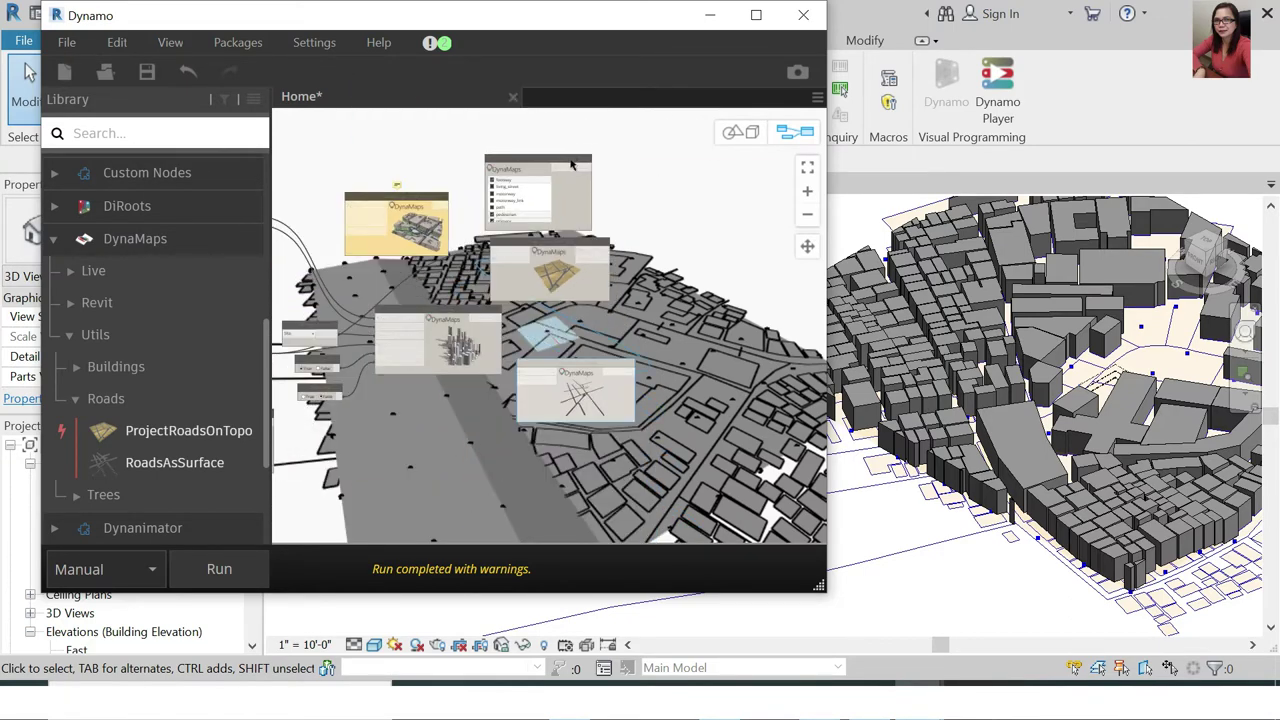
drag(572, 165, 478, 412)
scroll(482, 415, up, 2)
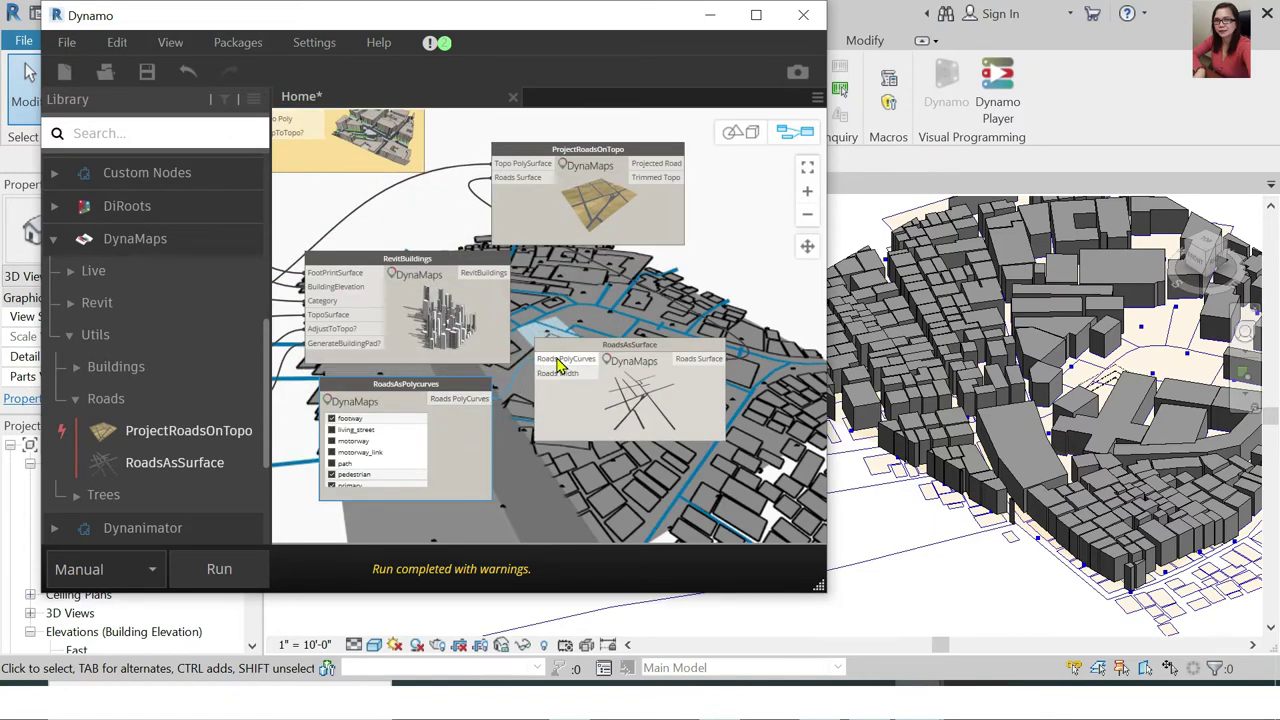
scroll(580, 375, down, 2)
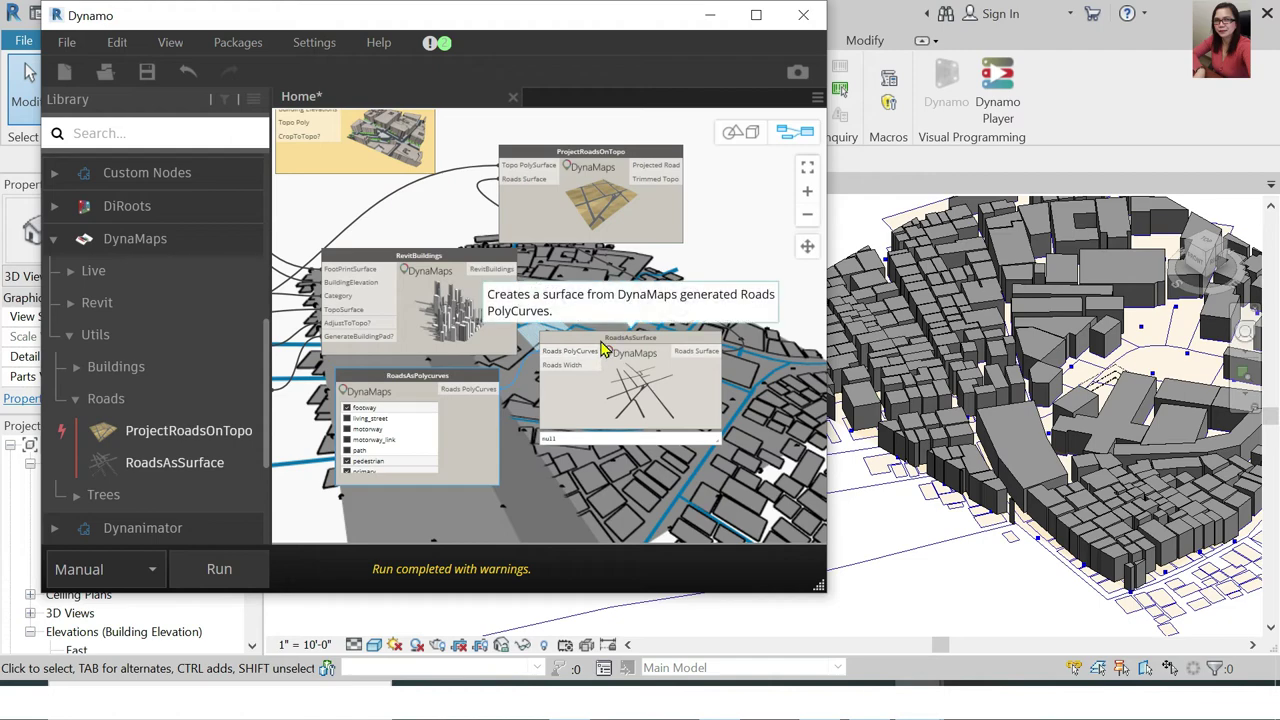
drag(602, 345, 656, 347)
scroll(600, 445, up, 2)
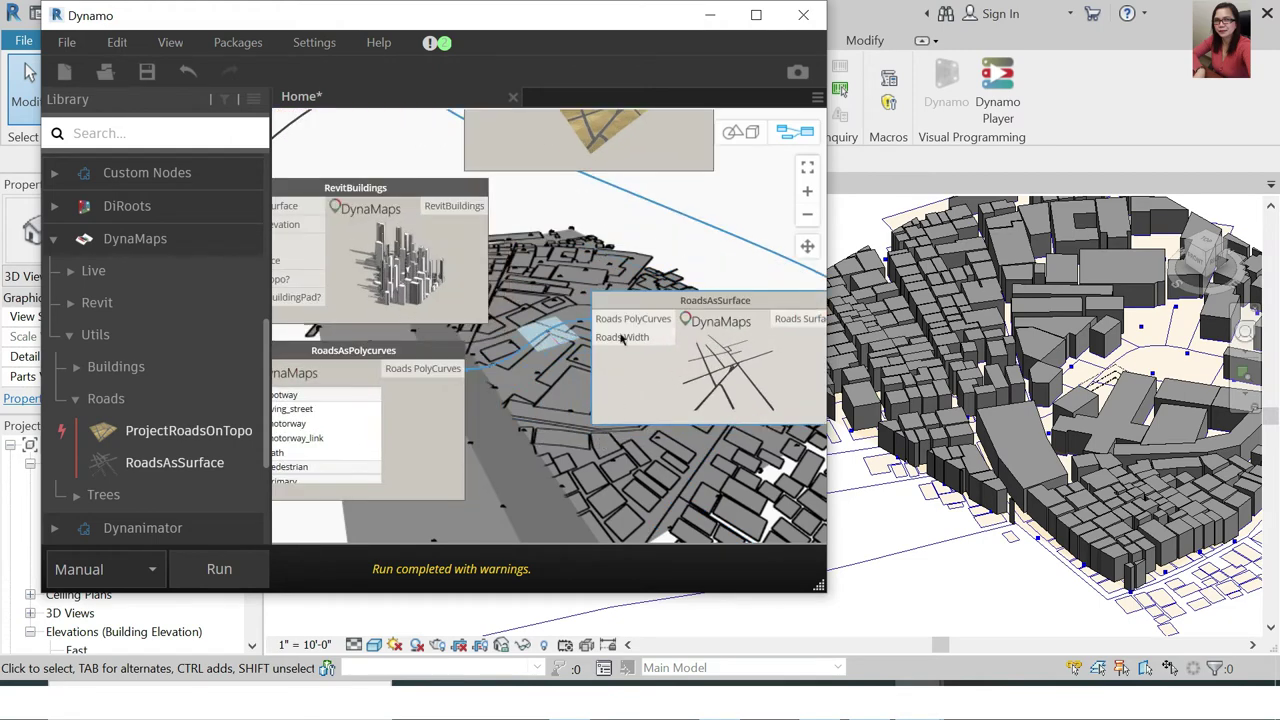
Add a Code Block containing 20 below RoadsAsSurface
right_click(576, 186)
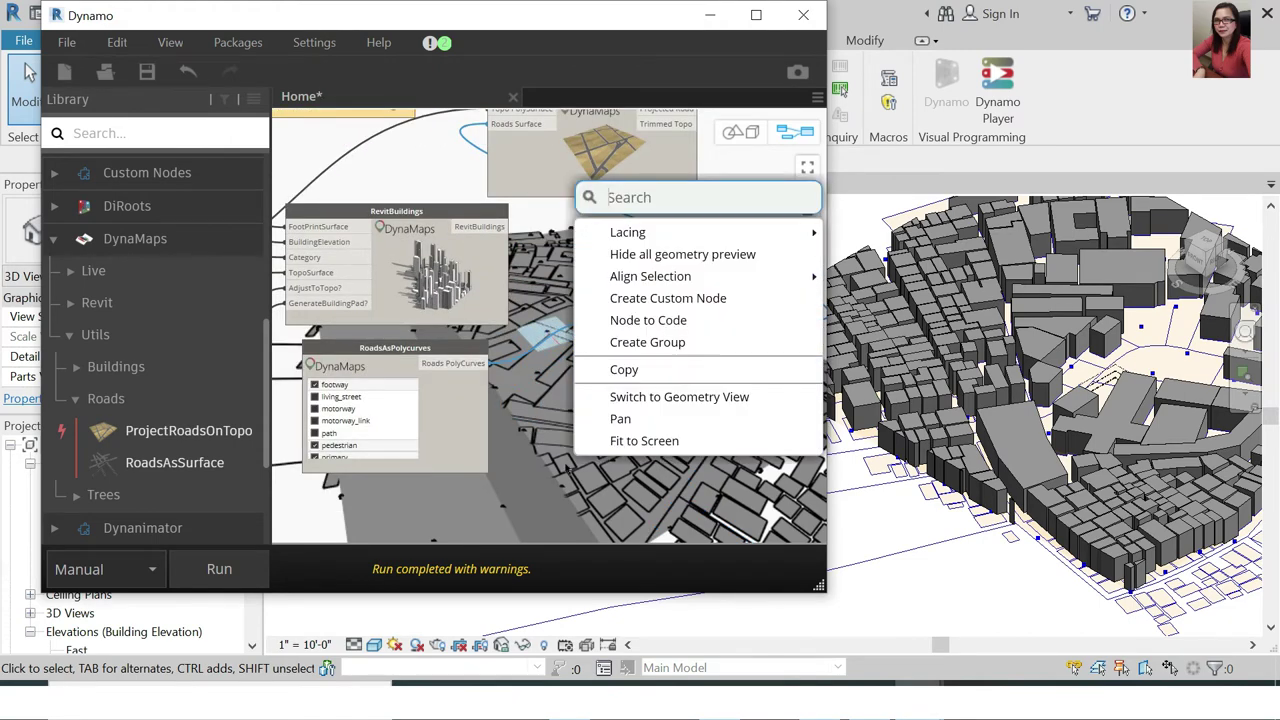
text(c)
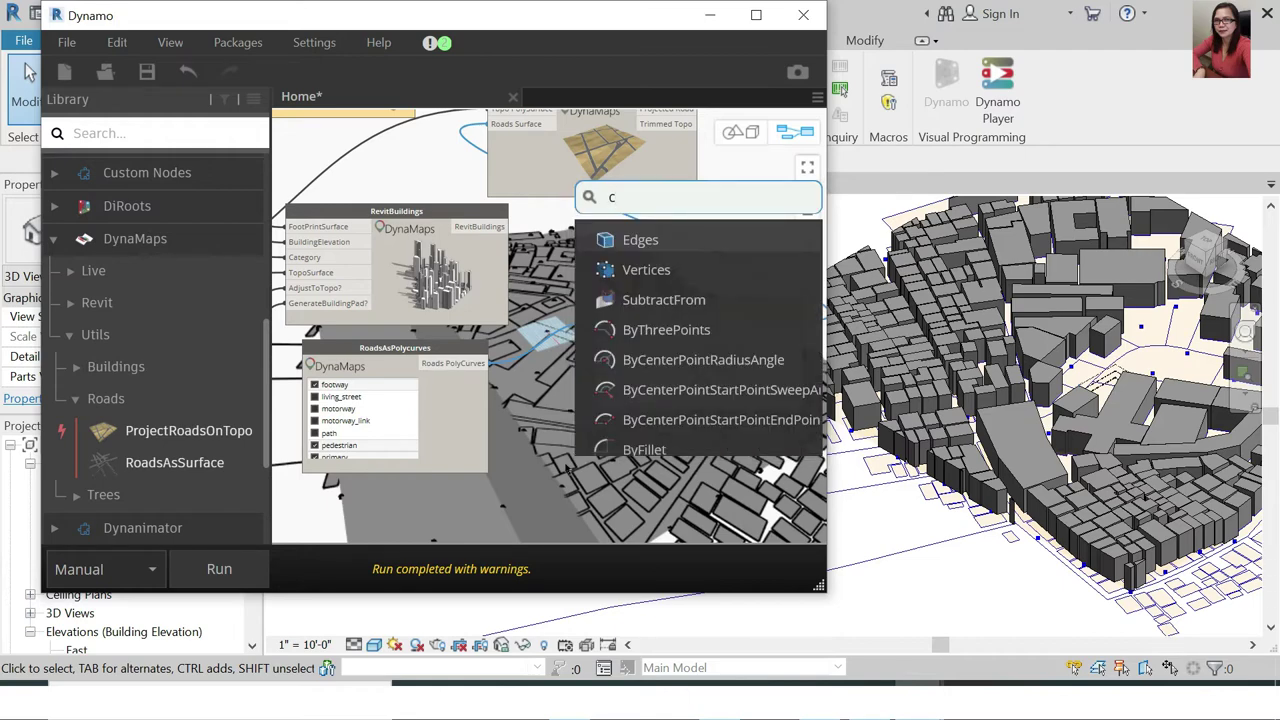
text(ode)
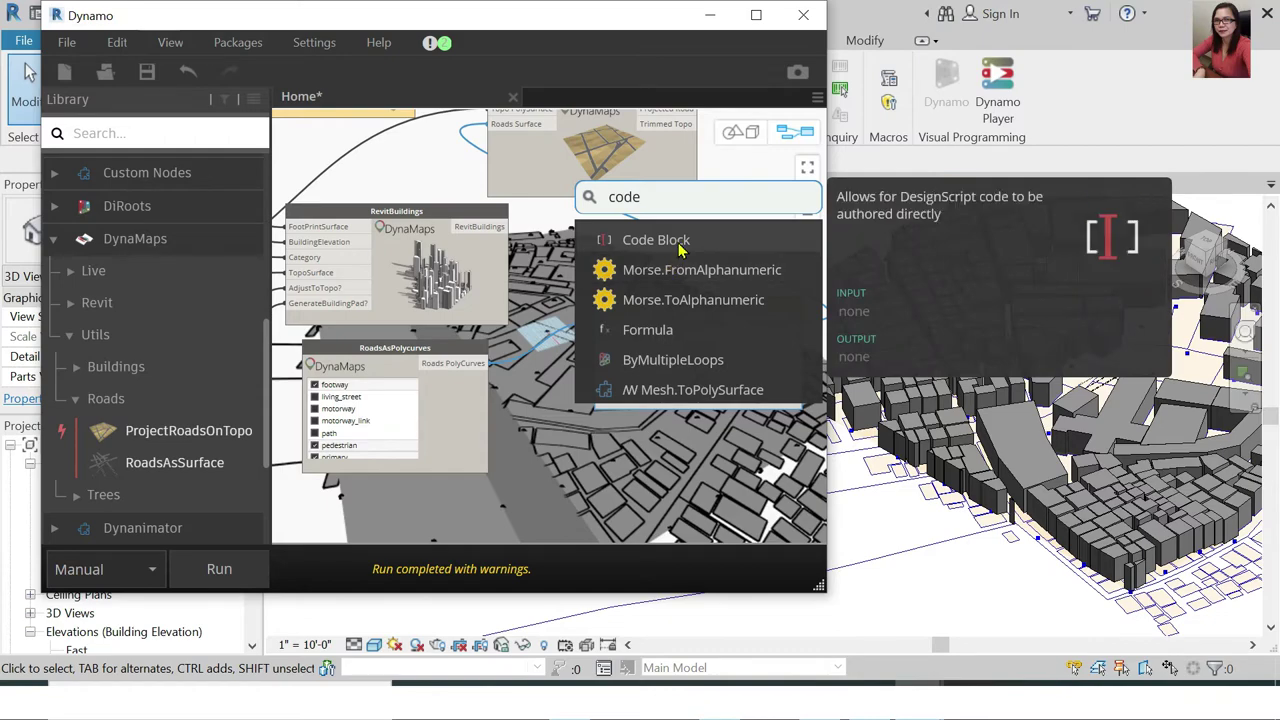
click(622, 452)
double_click(685, 250)
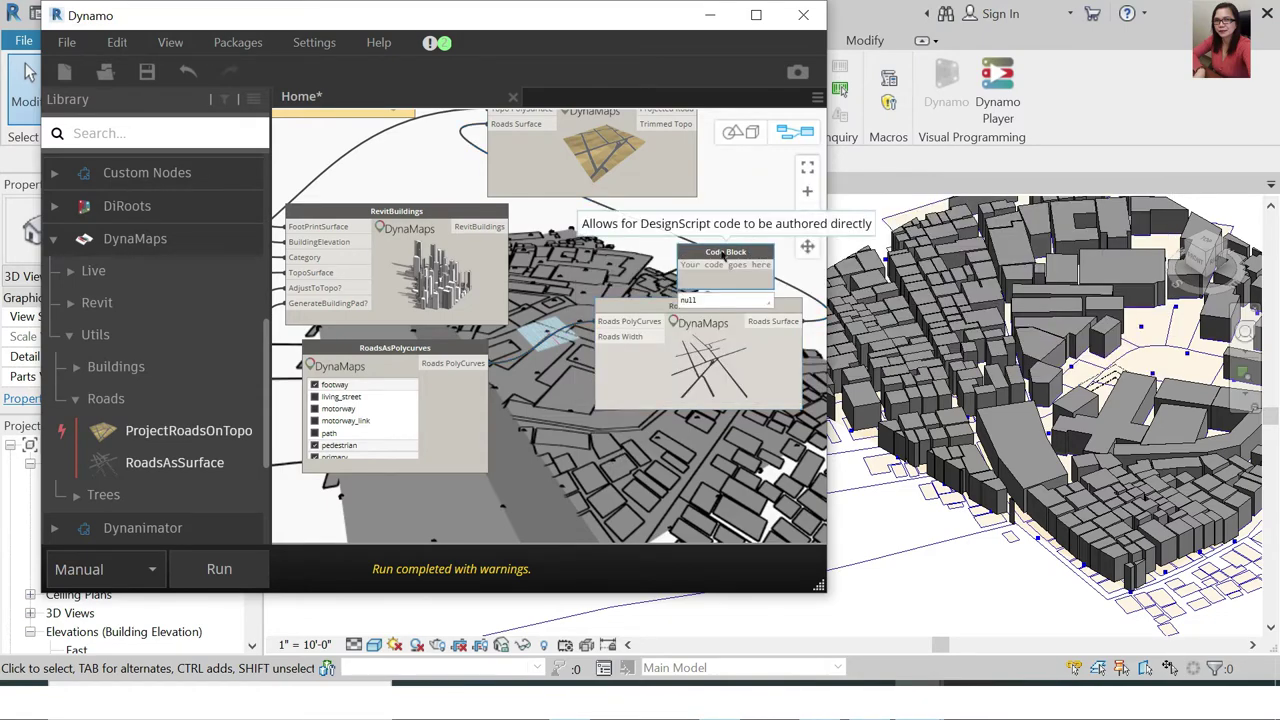
drag(717, 252, 570, 462)
scroll(568, 463, up, 1)
scroll(567, 463, up, 1)
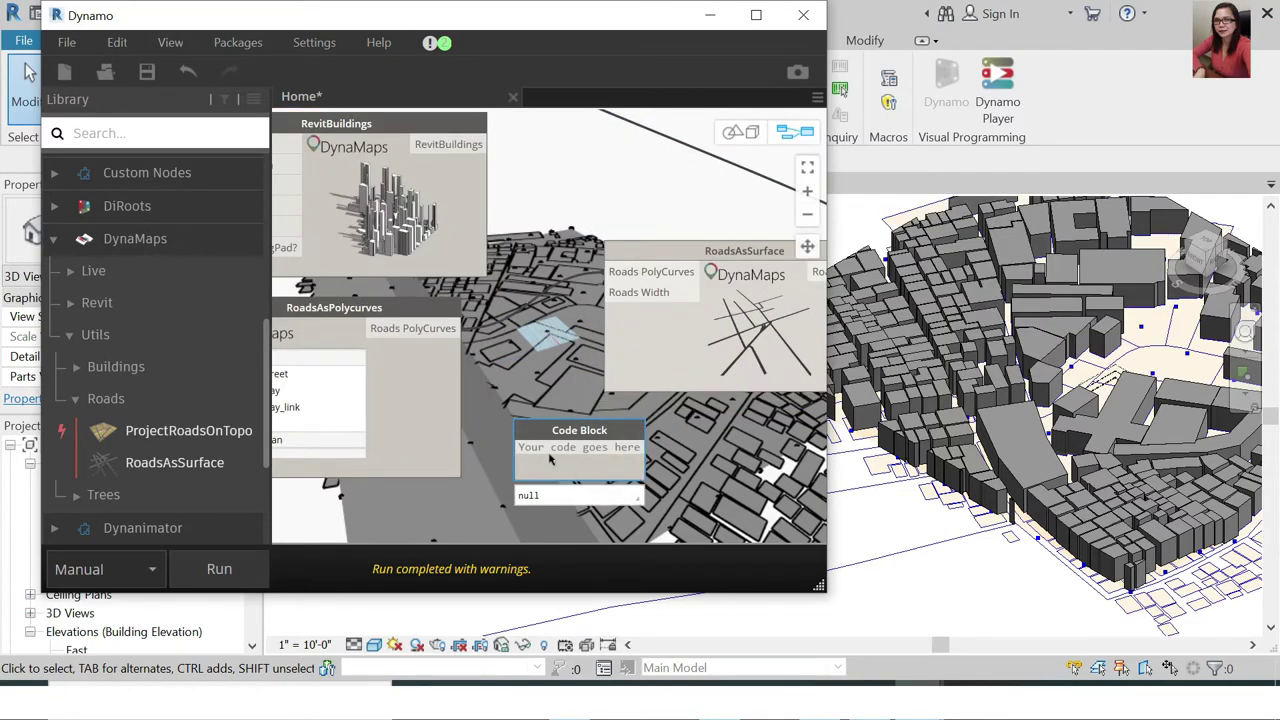
click(549, 451)
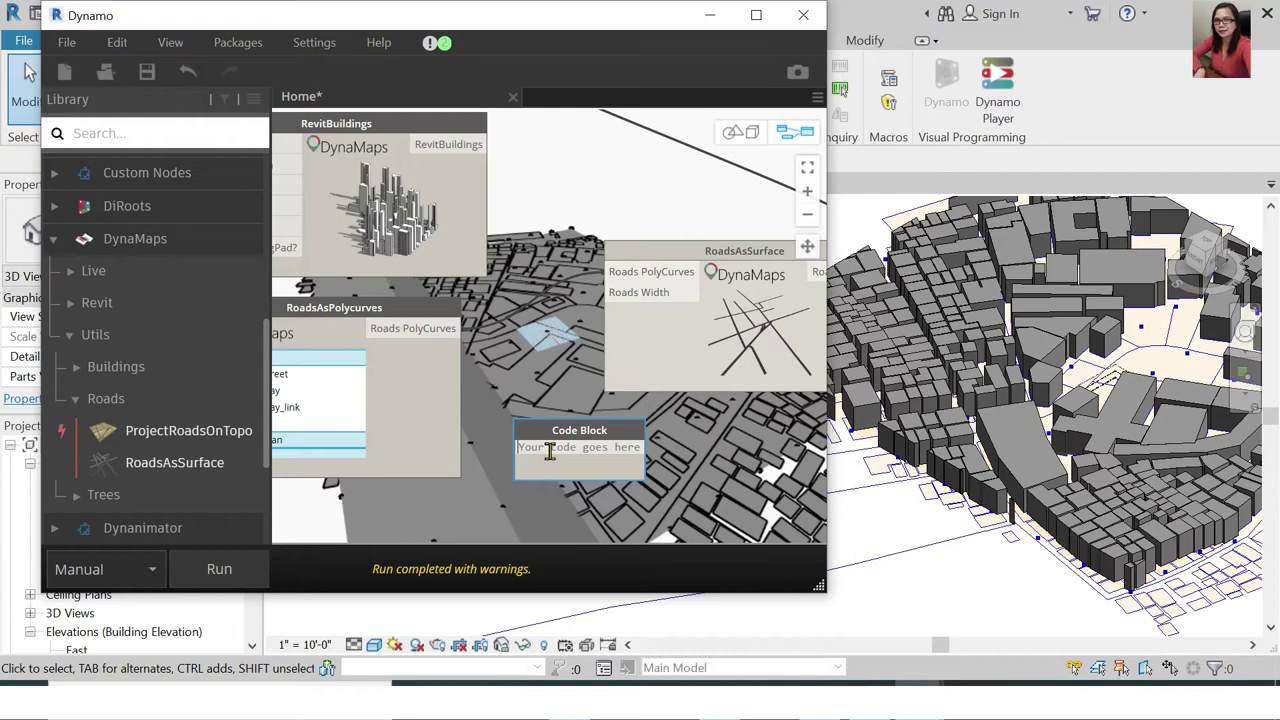
text(20;)
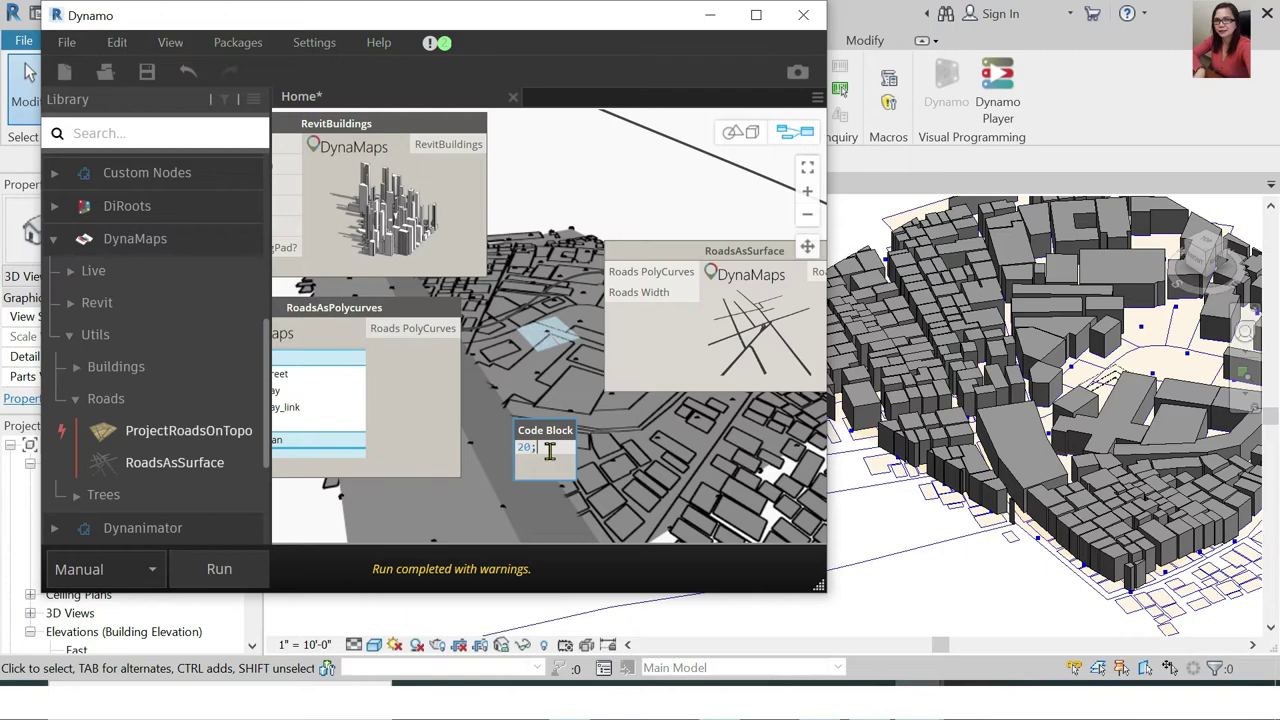
key(Return)
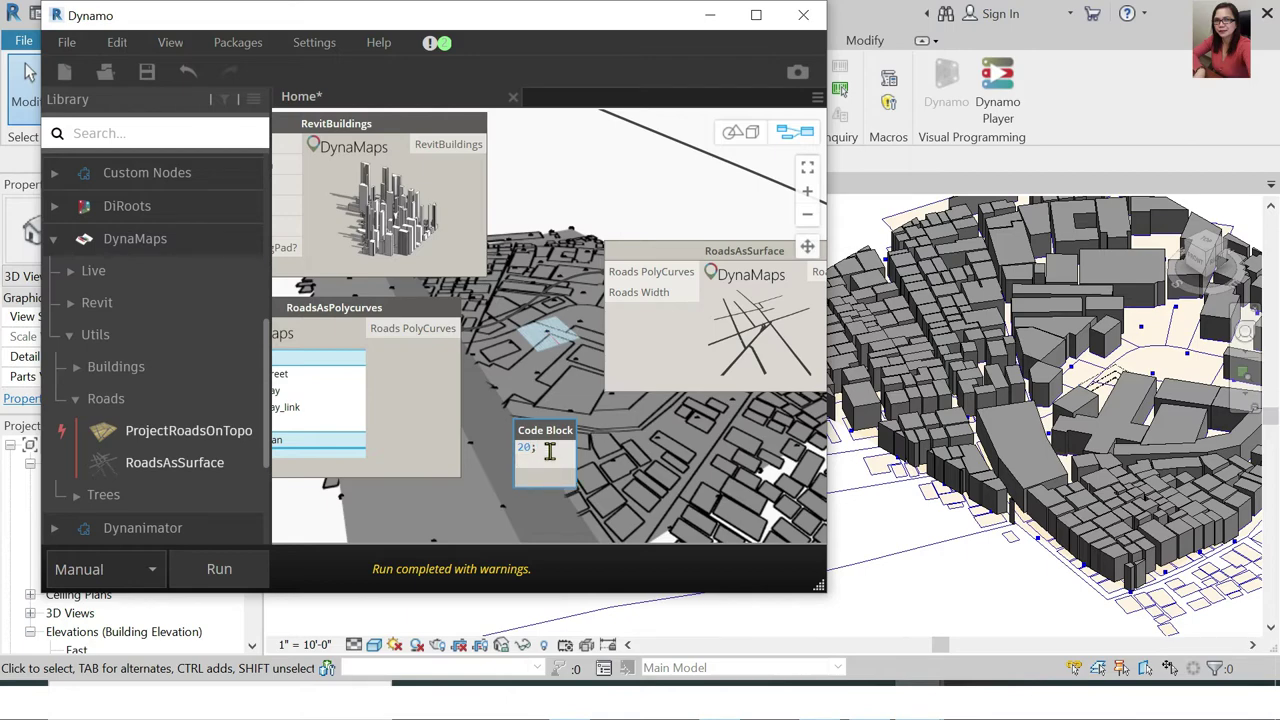
key(BackSpace)
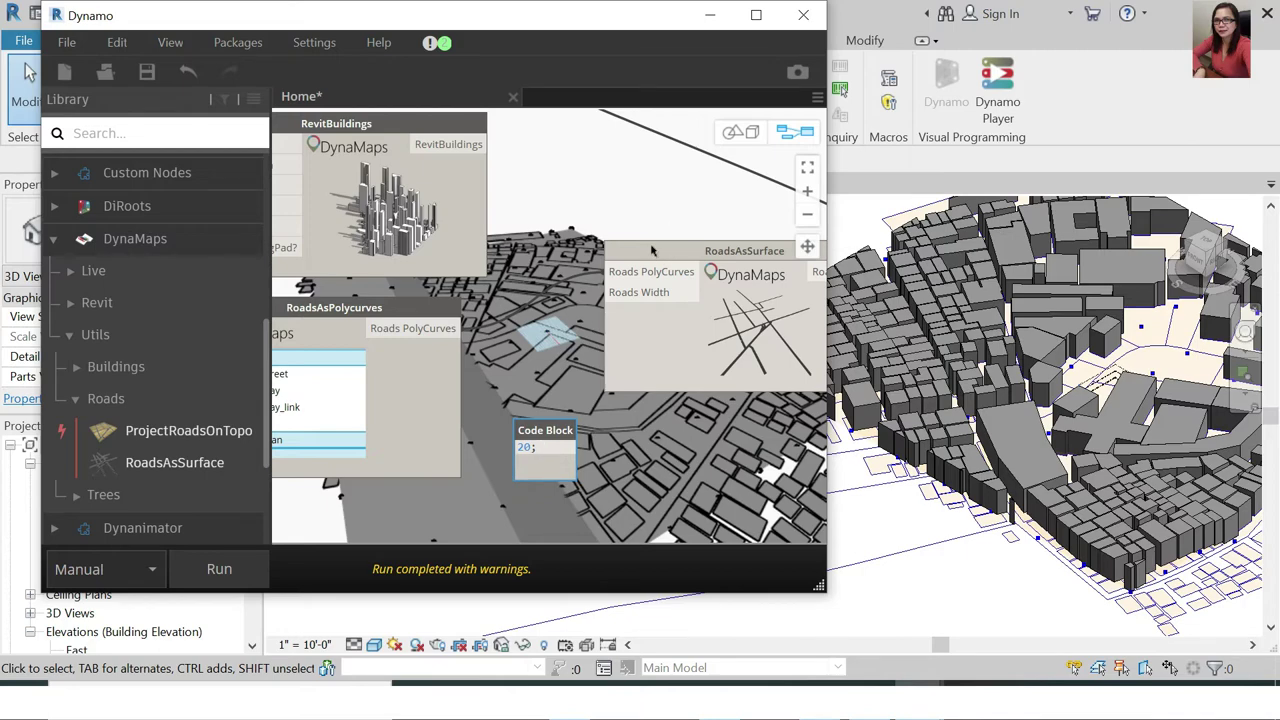
click(591, 457)
Wire the 20 into RoadsAsSurface's Roads Width and re-run the graph
drag(570, 448, 606, 292)
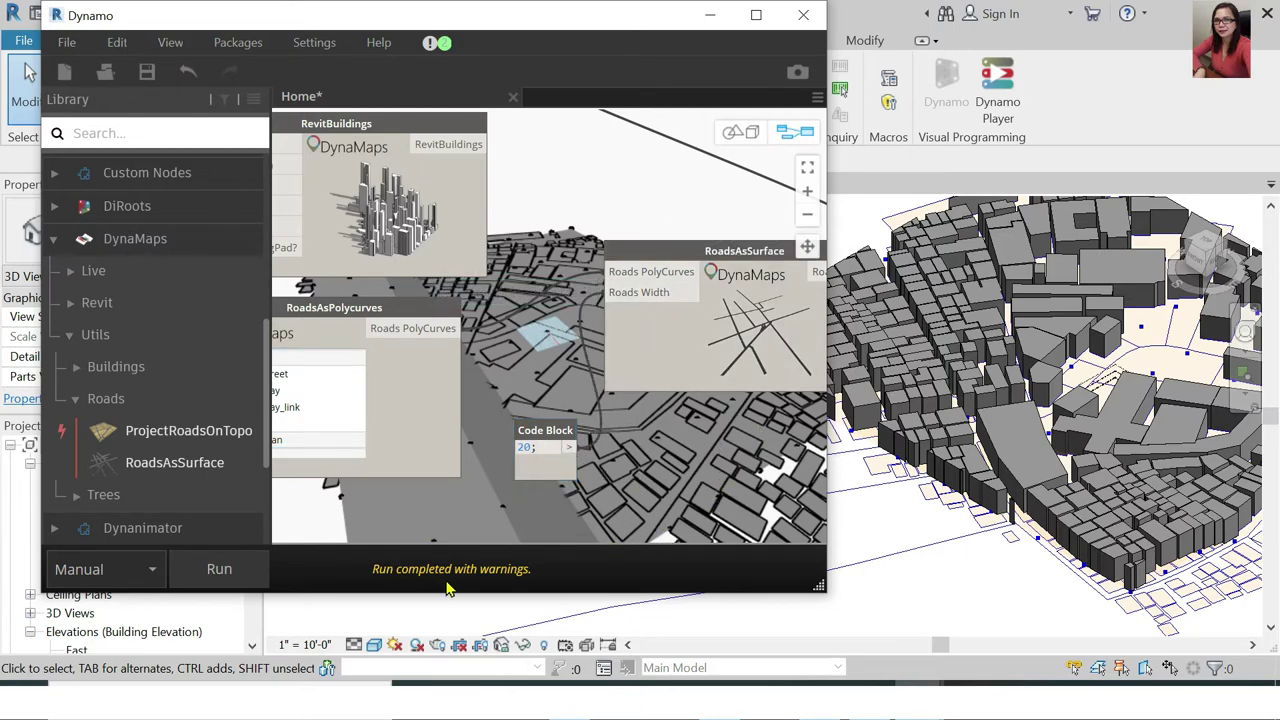
drag(541, 437, 516, 405)
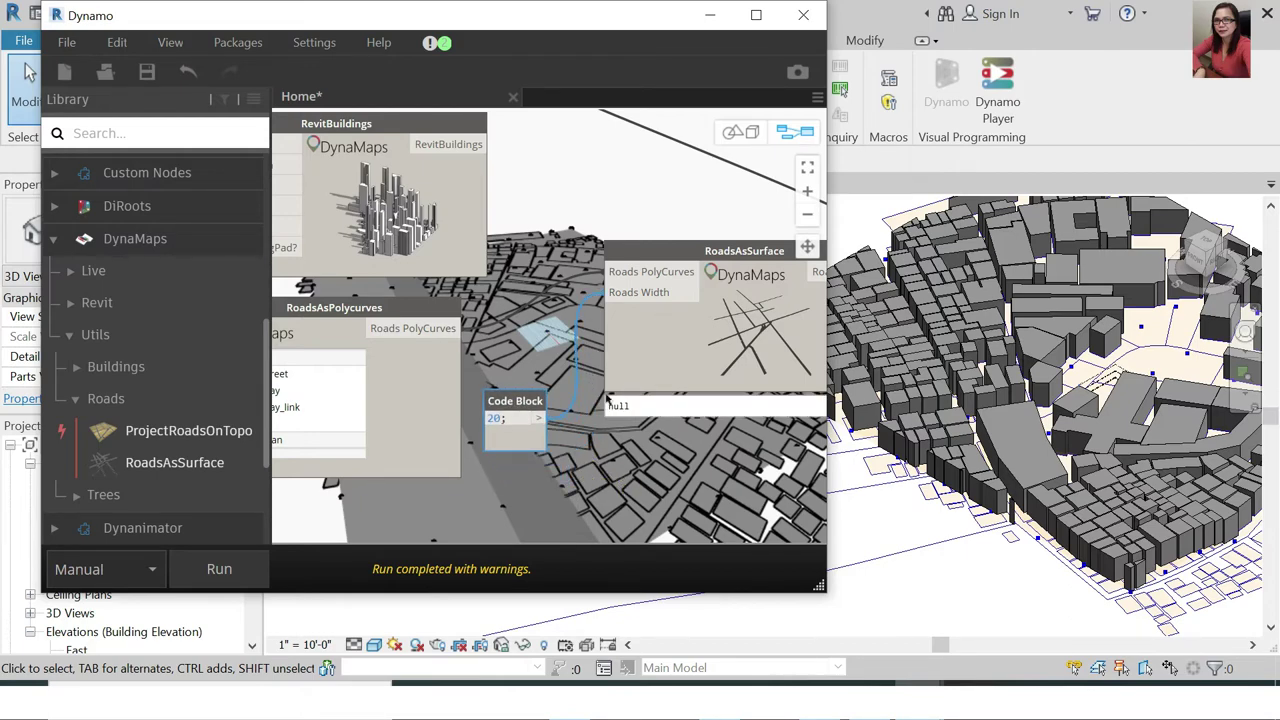
click(219, 569)
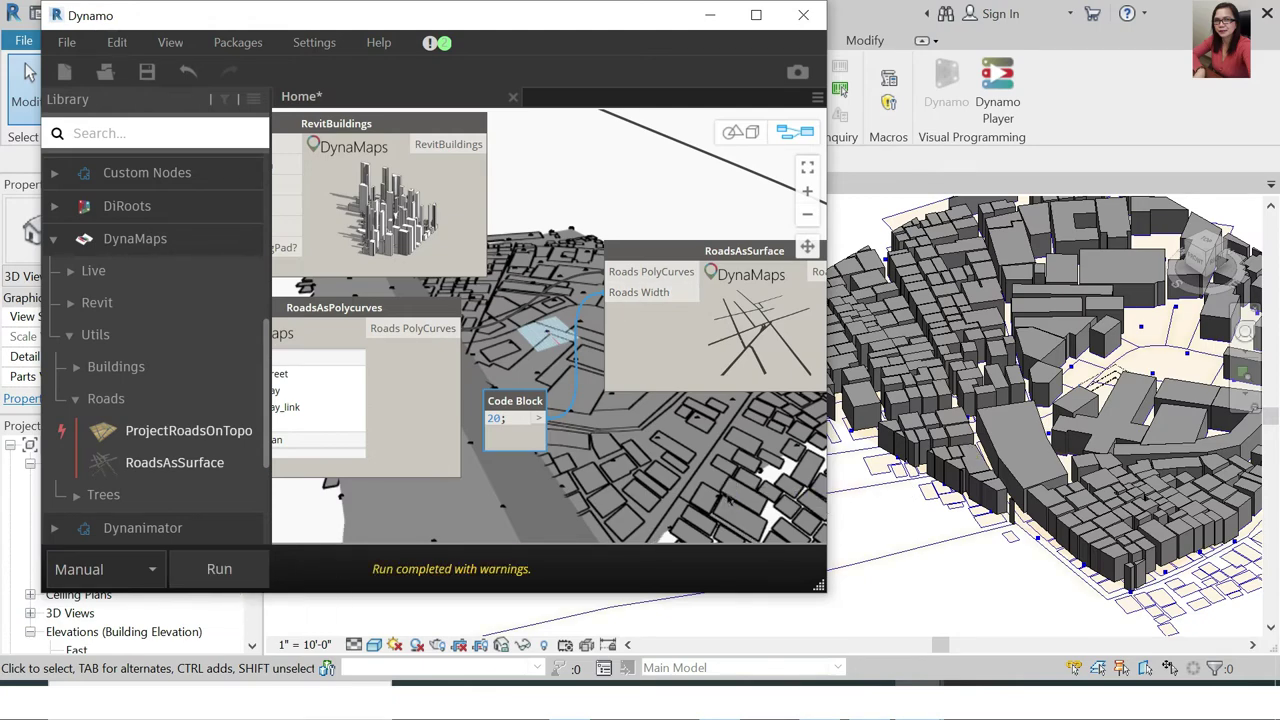
scroll(625, 458, down, 3)
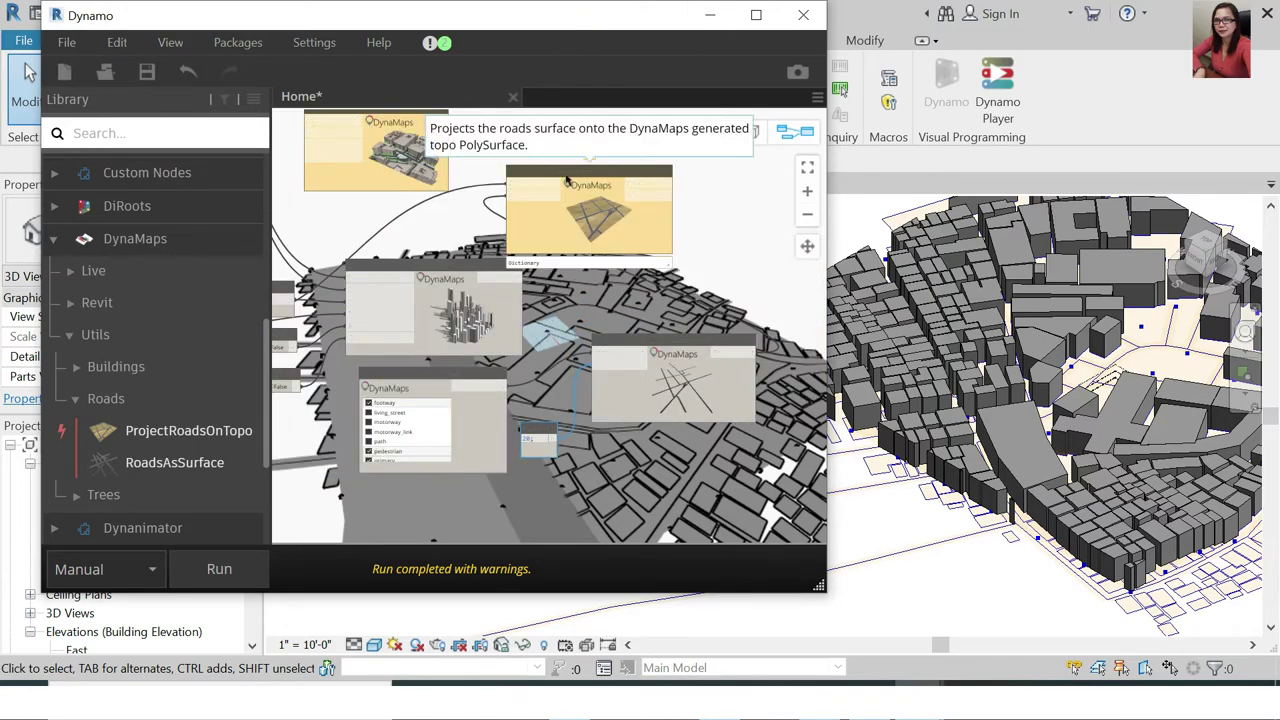
Wire the footprint Surfaces and Elevations outputs into ProjectBuildingsOnTopo
drag(566, 180, 608, 168)
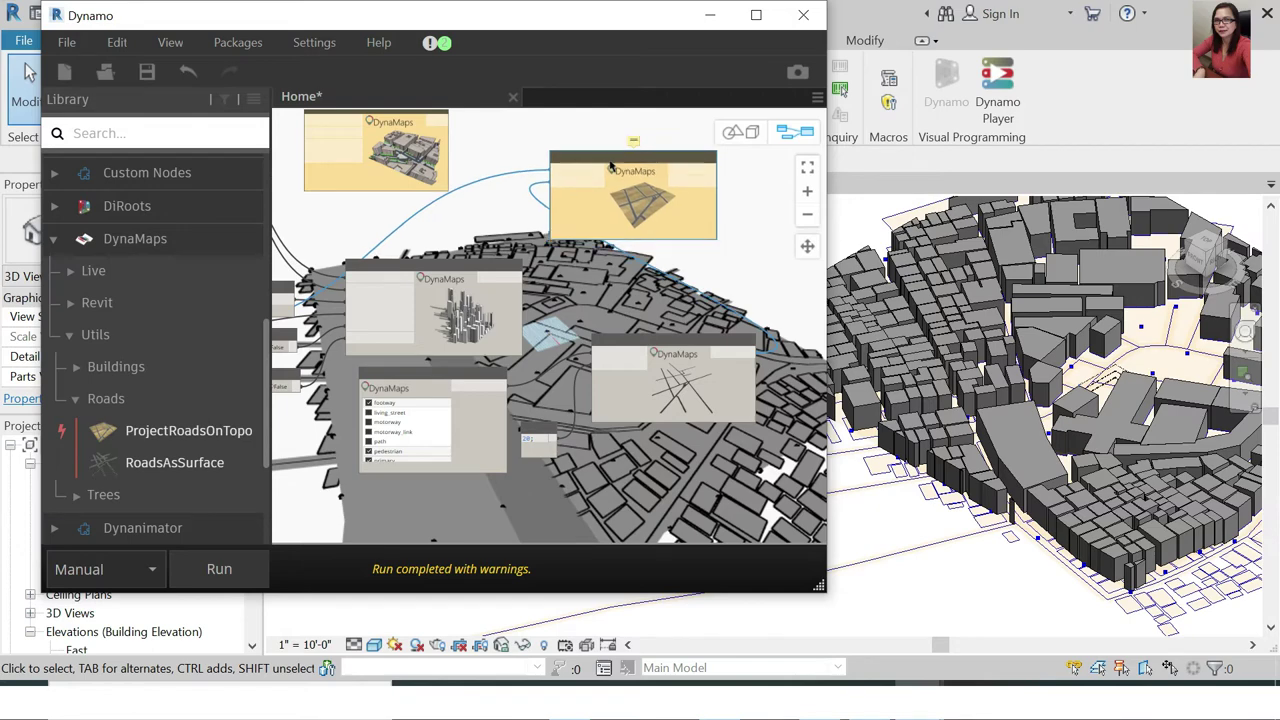
scroll(610, 178, up, 2)
scroll(617, 185, up, 2)
scroll(617, 185, down, 3)
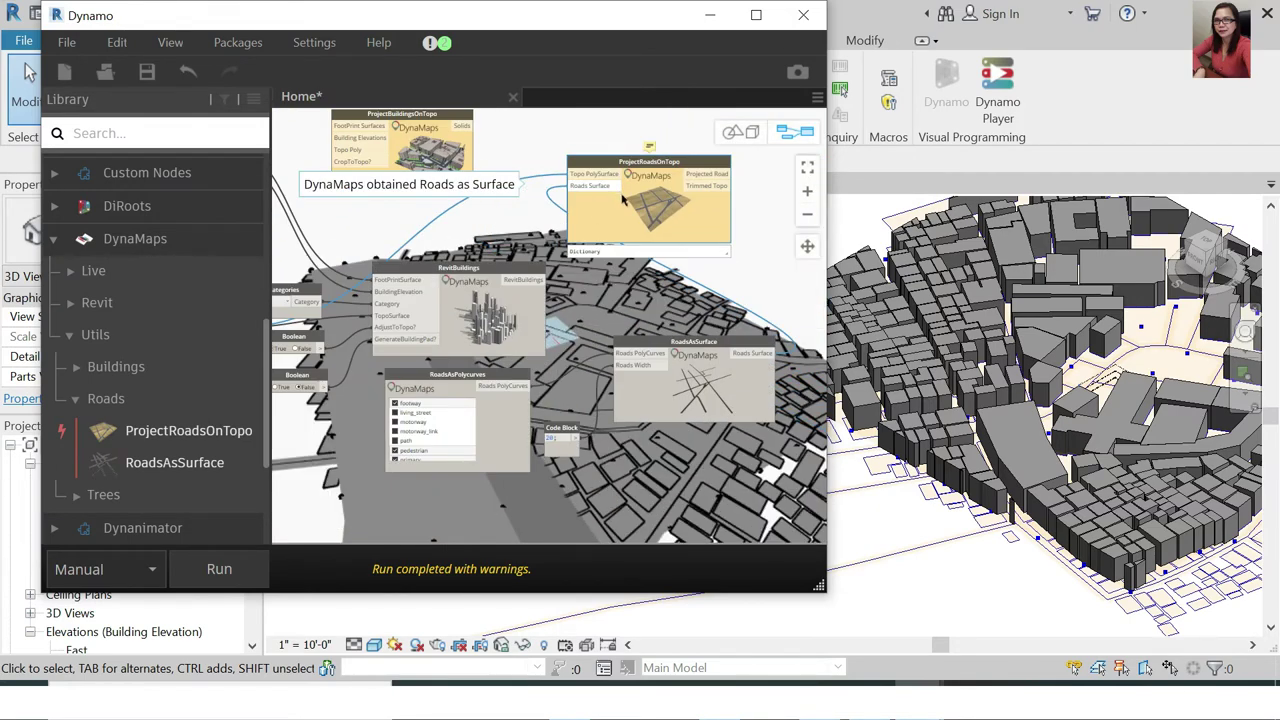
scroll(600, 180, down, 2)
scroll(570, 170, up, 3)
scroll(556, 164, up, 2)
scroll(556, 166, up, 2)
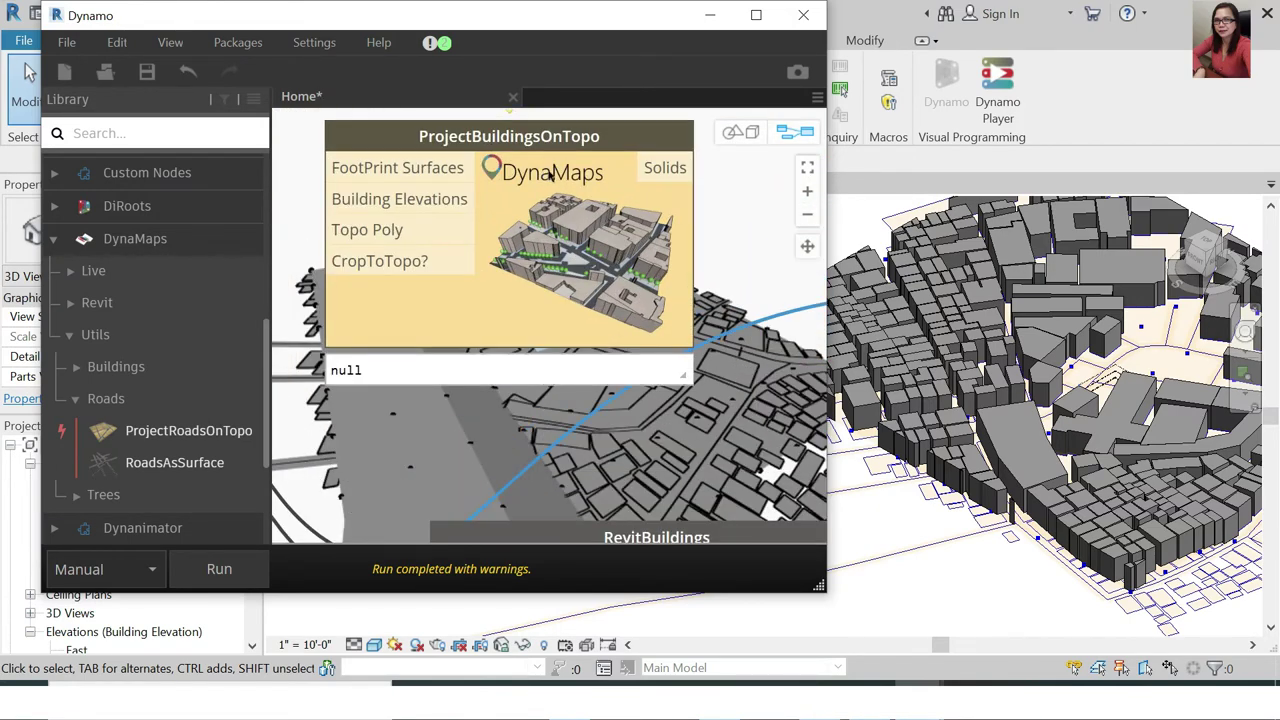
scroll(554, 176, down, 1)
scroll(540, 182, down, 3)
scroll(522, 192, up, 3)
scroll(521, 192, down, 2)
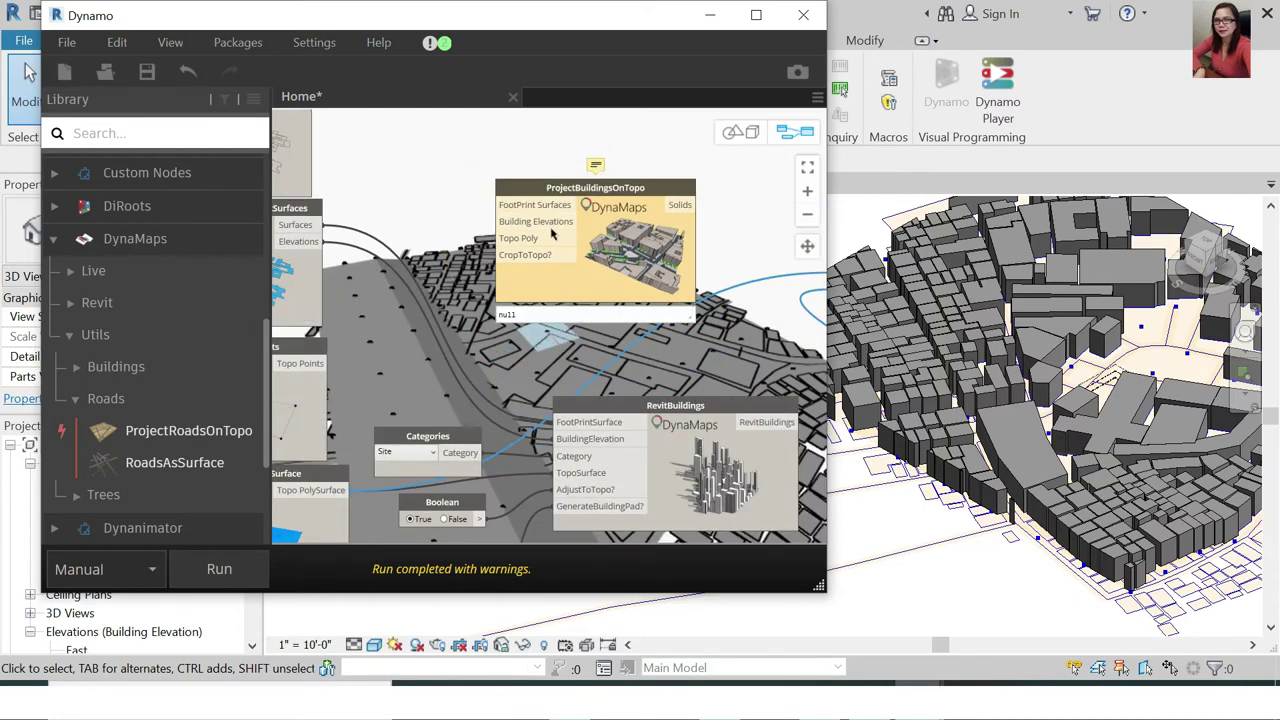
scroll(540, 210, down, 1)
click(351, 227)
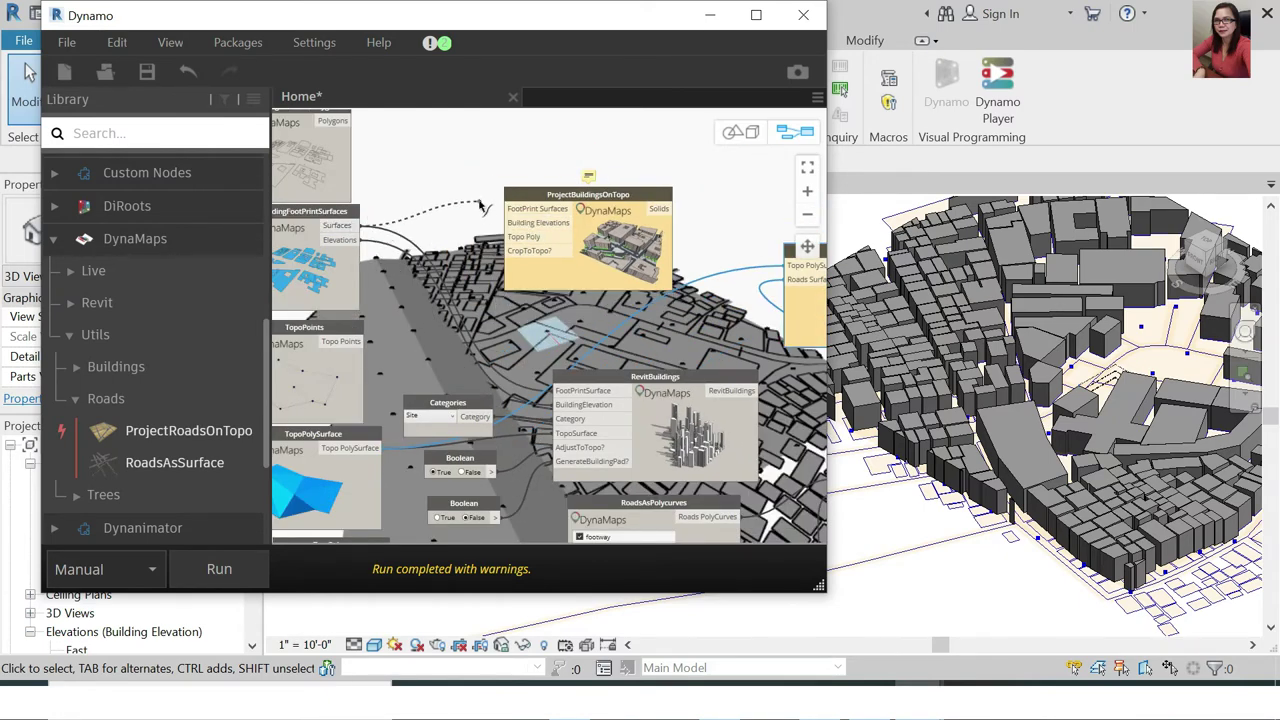
click(507, 208)
click(507, 222)
click(342, 241)
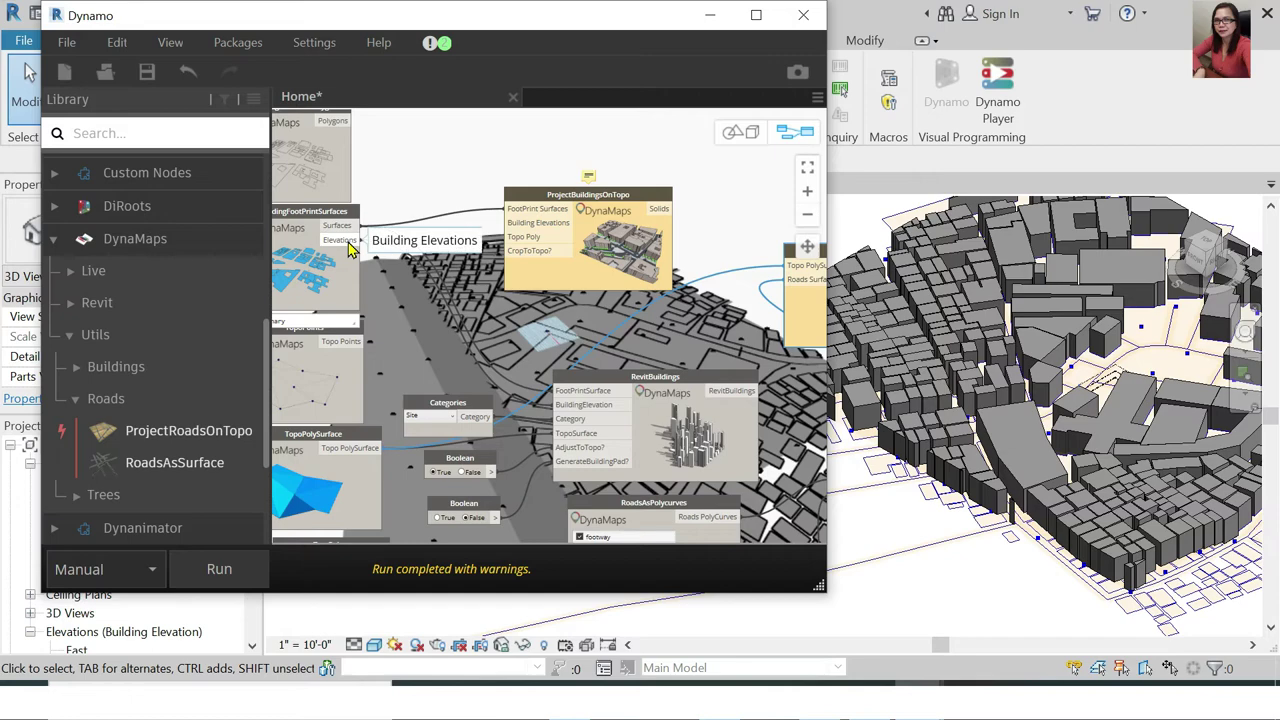
click(512, 224)
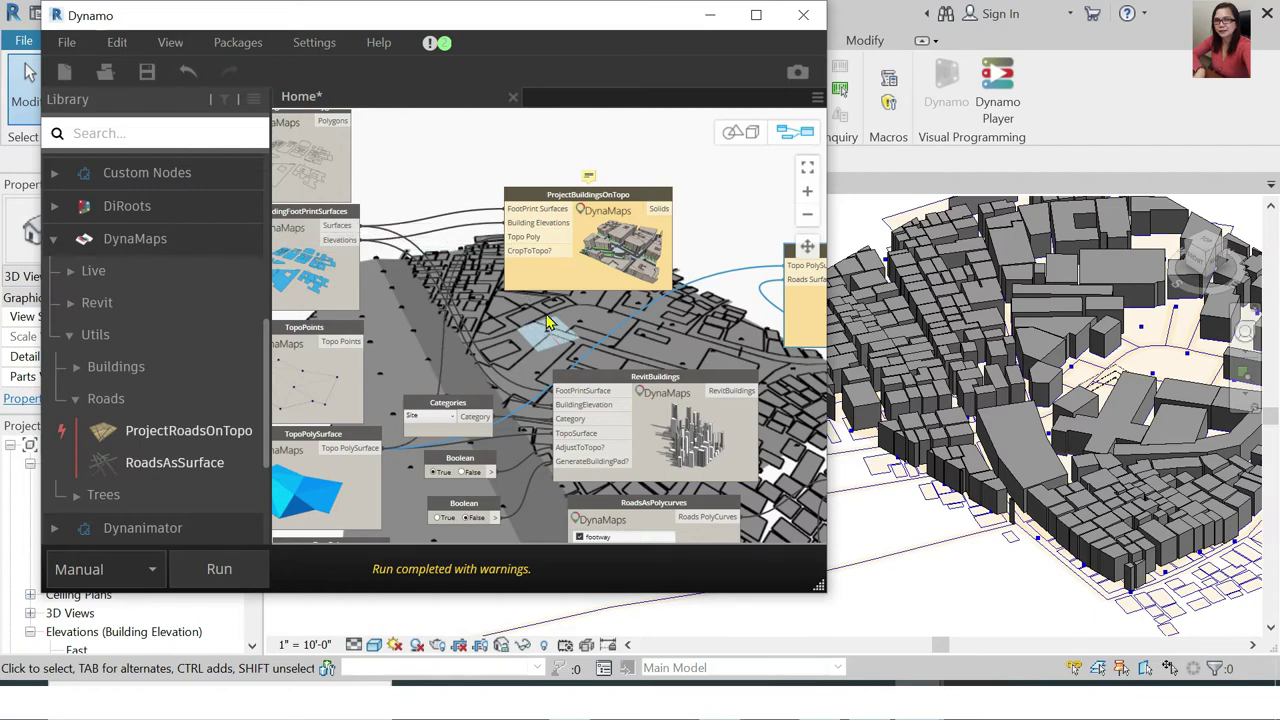
Add a Boolean toggle node by searching 'bool' on the canvas
right_click(422, 185)
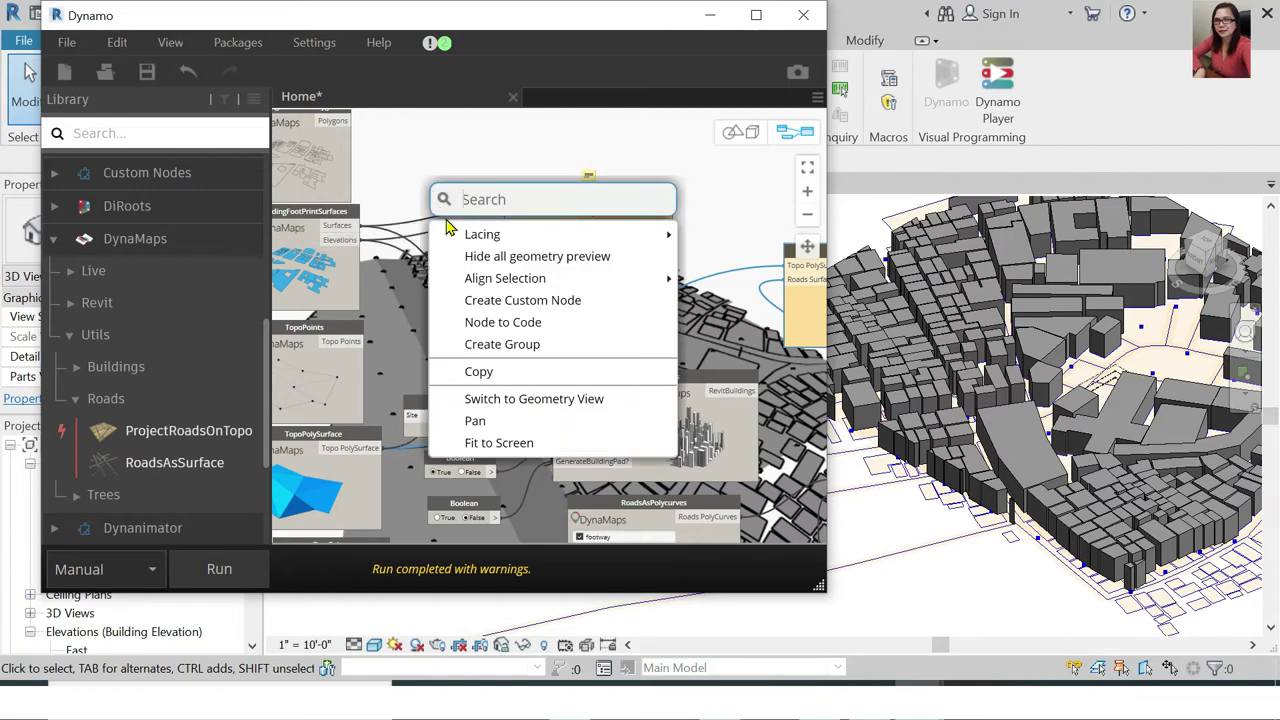
text(bool)
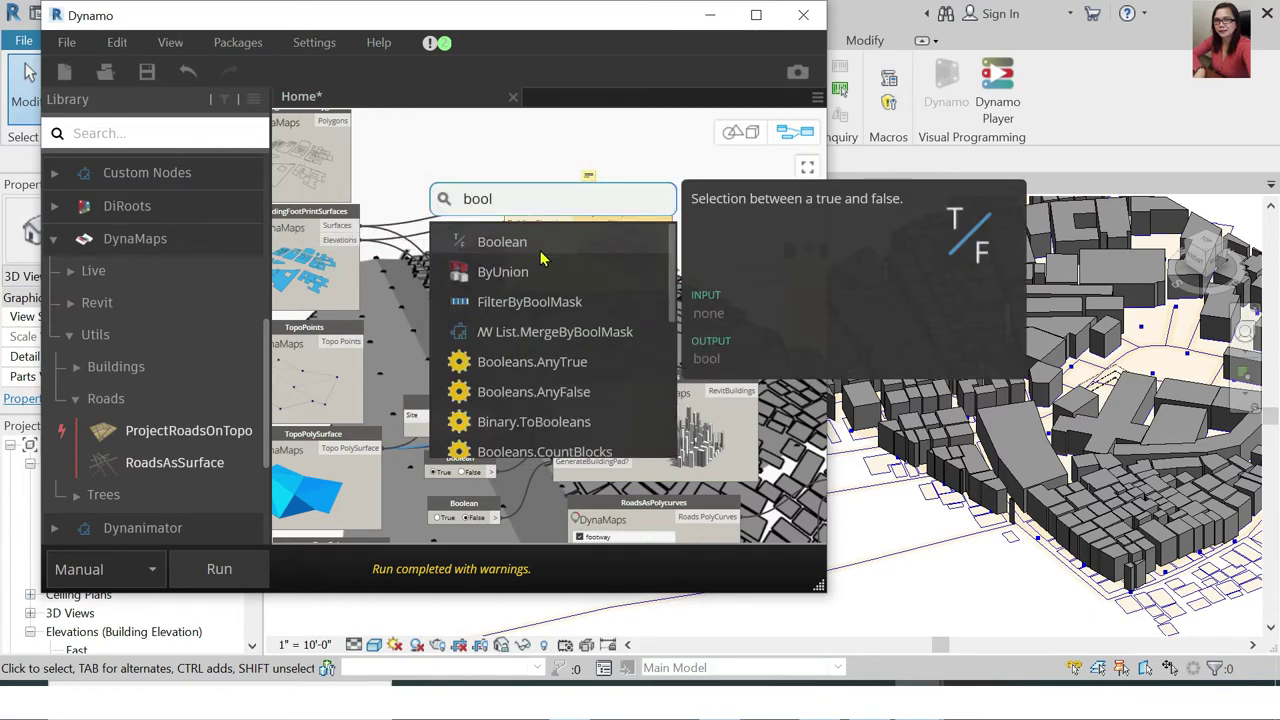
click(540, 248)
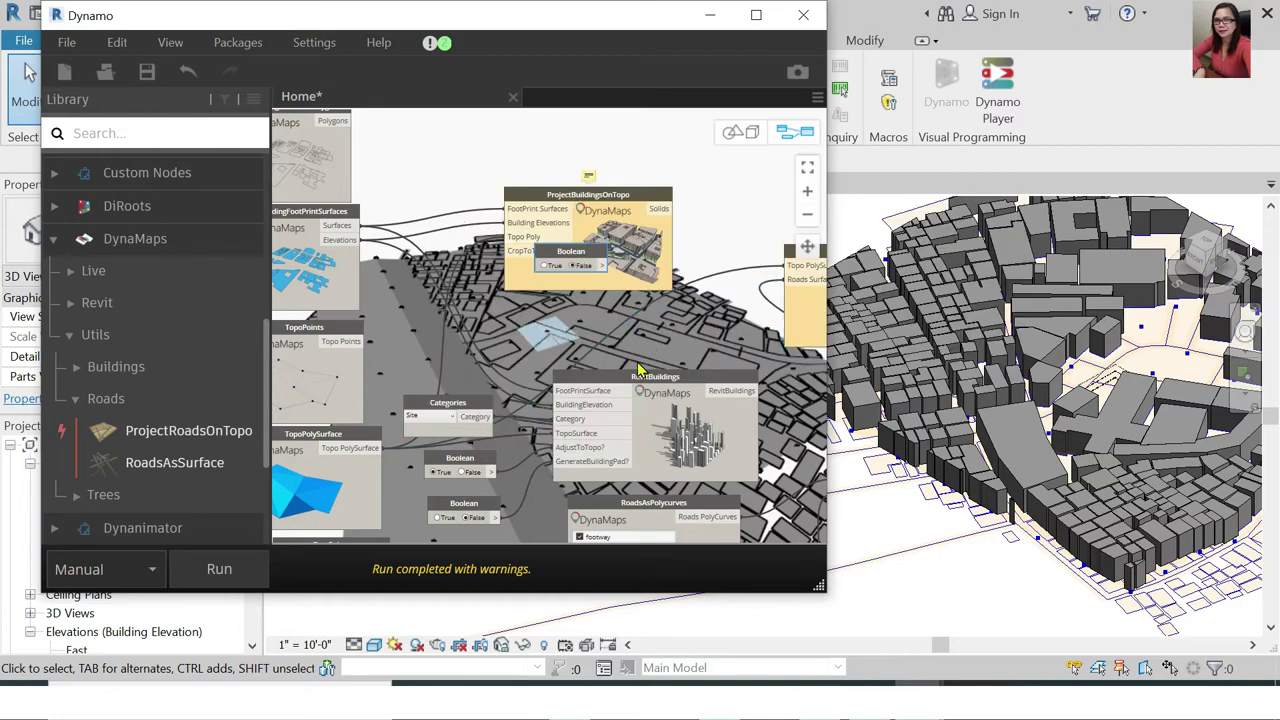
scroll(608, 337, down, 3)
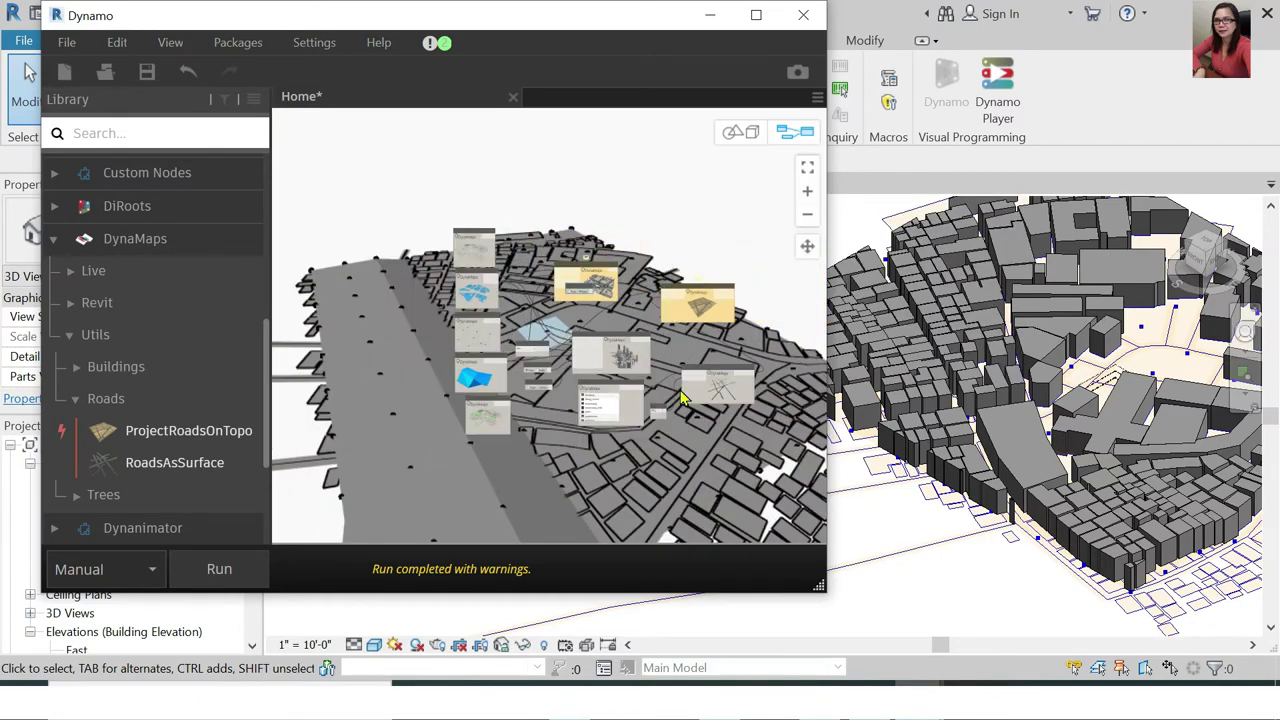
scroll(572, 388, up, 1)
scroll(586, 363, up, 2)
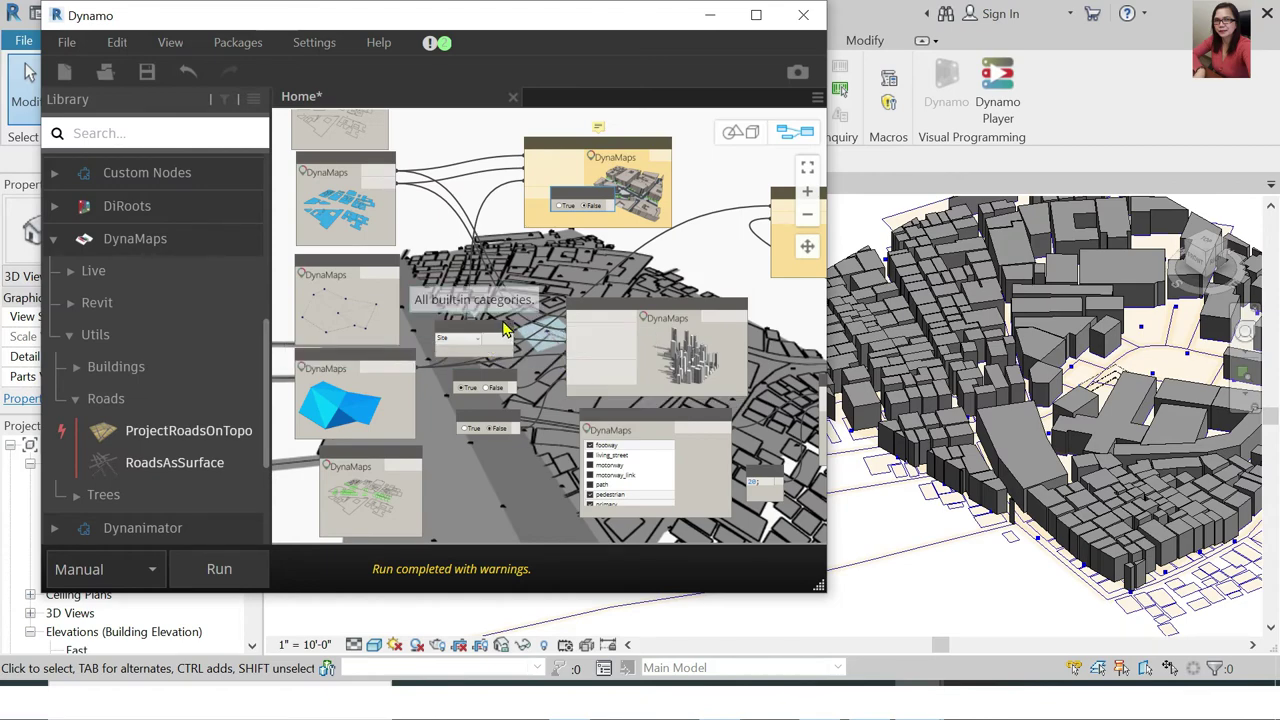
scroll(560, 366, up, 2)
scroll(450, 390, down, 2)
scroll(620, 386, down, 1)
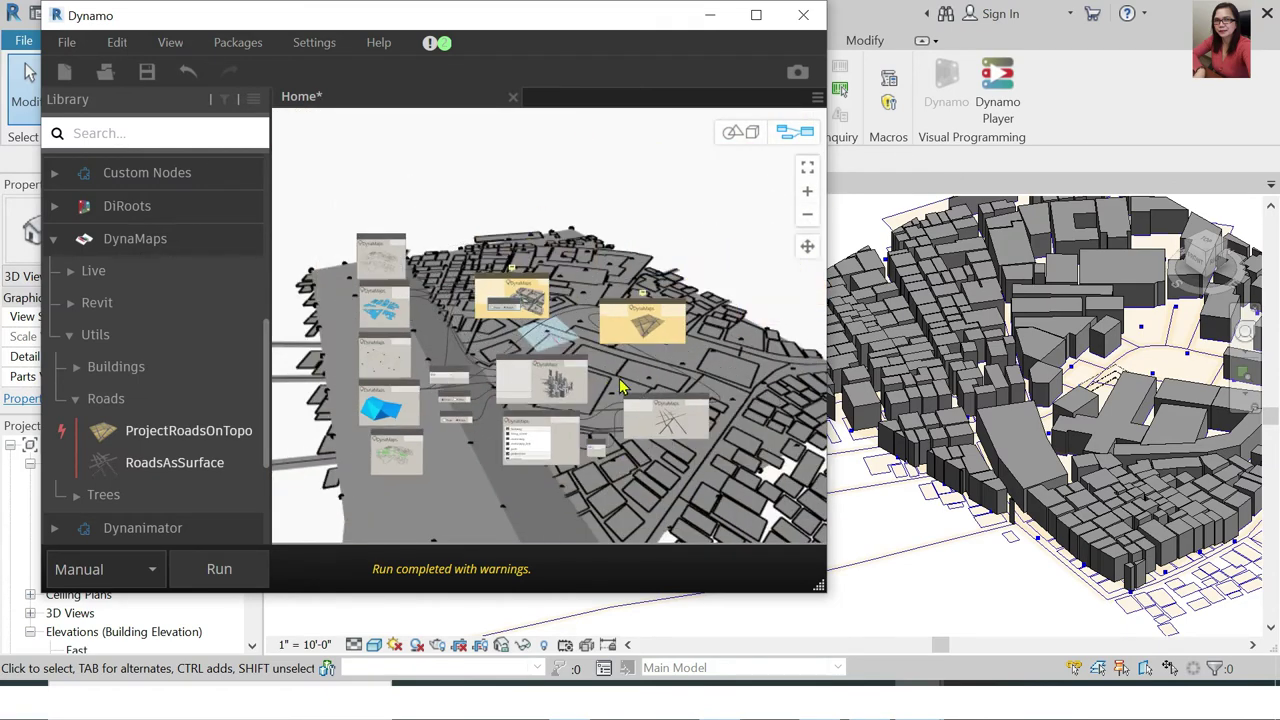
scroll(600, 440, up, 1)
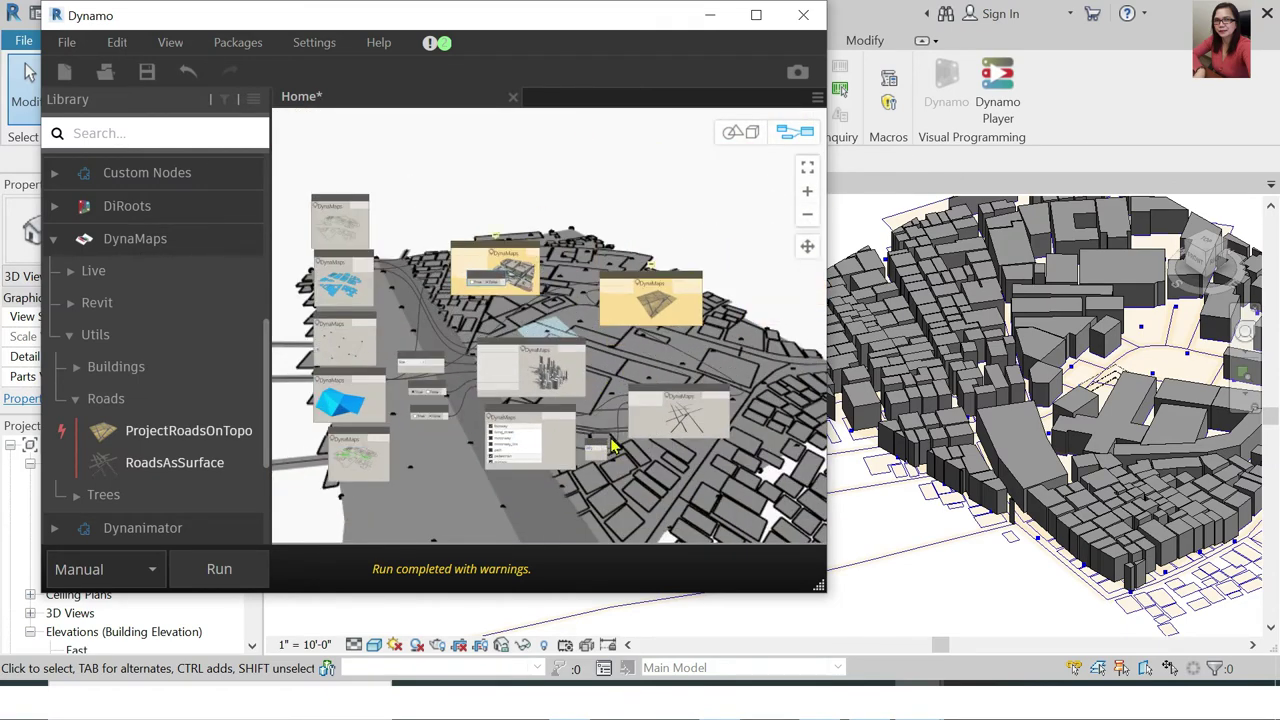
scroll(660, 380, up, 1)
scroll(560, 300, up, 1)
scroll(492, 258, up, 1)
scroll(495, 256, up, 1)
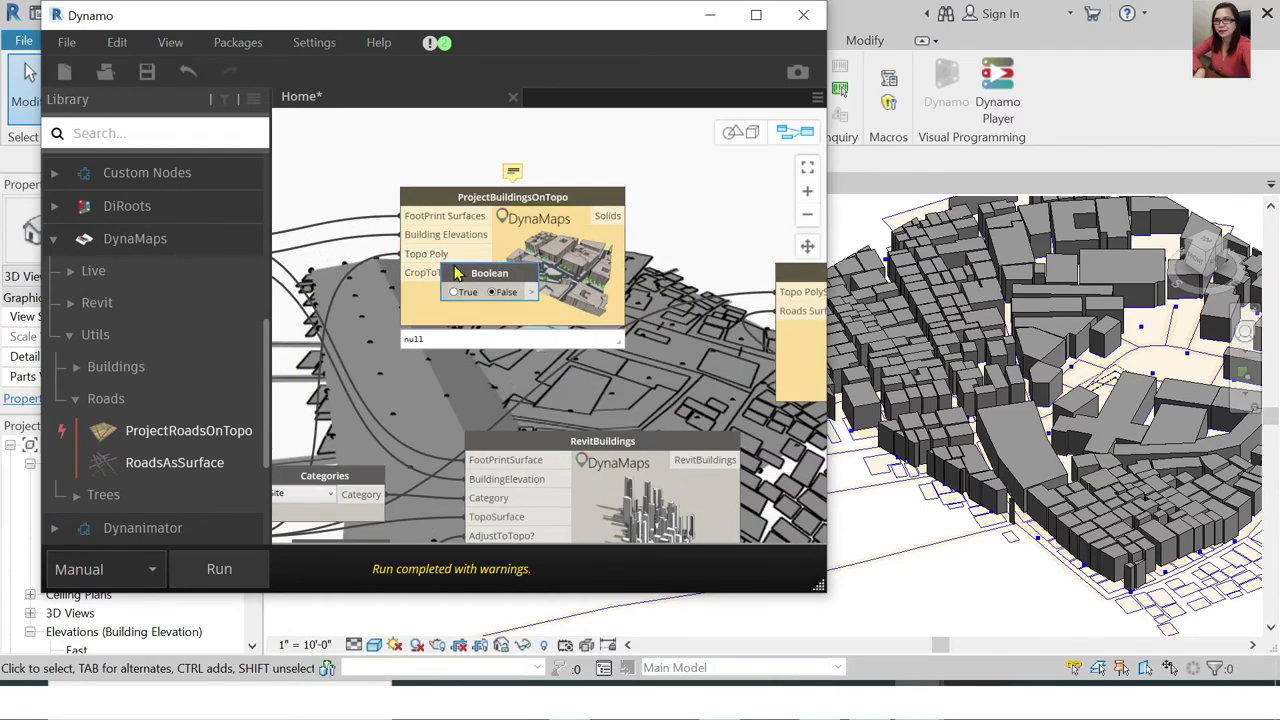
scroll(530, 245, up, 1)
scroll(555, 244, down, 1)
scroll(558, 243, down, 2)
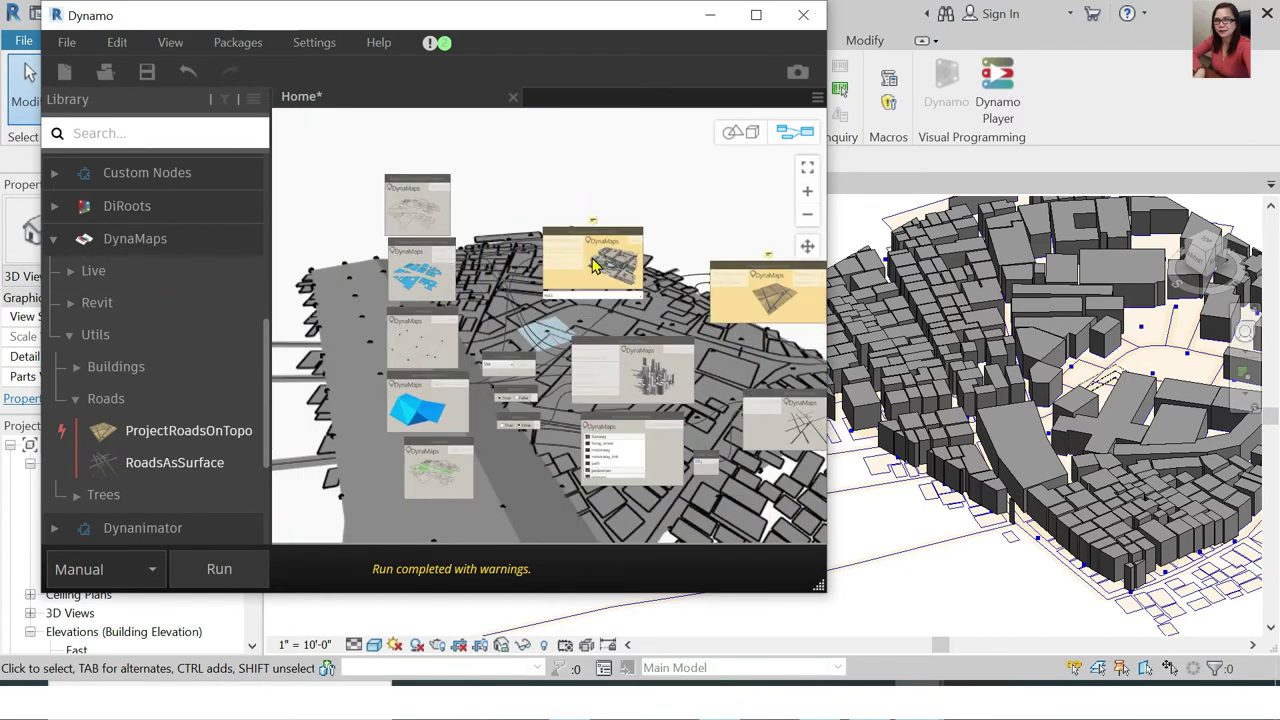
scroll(630, 270, down, 1)
scroll(637, 270, up, 1)
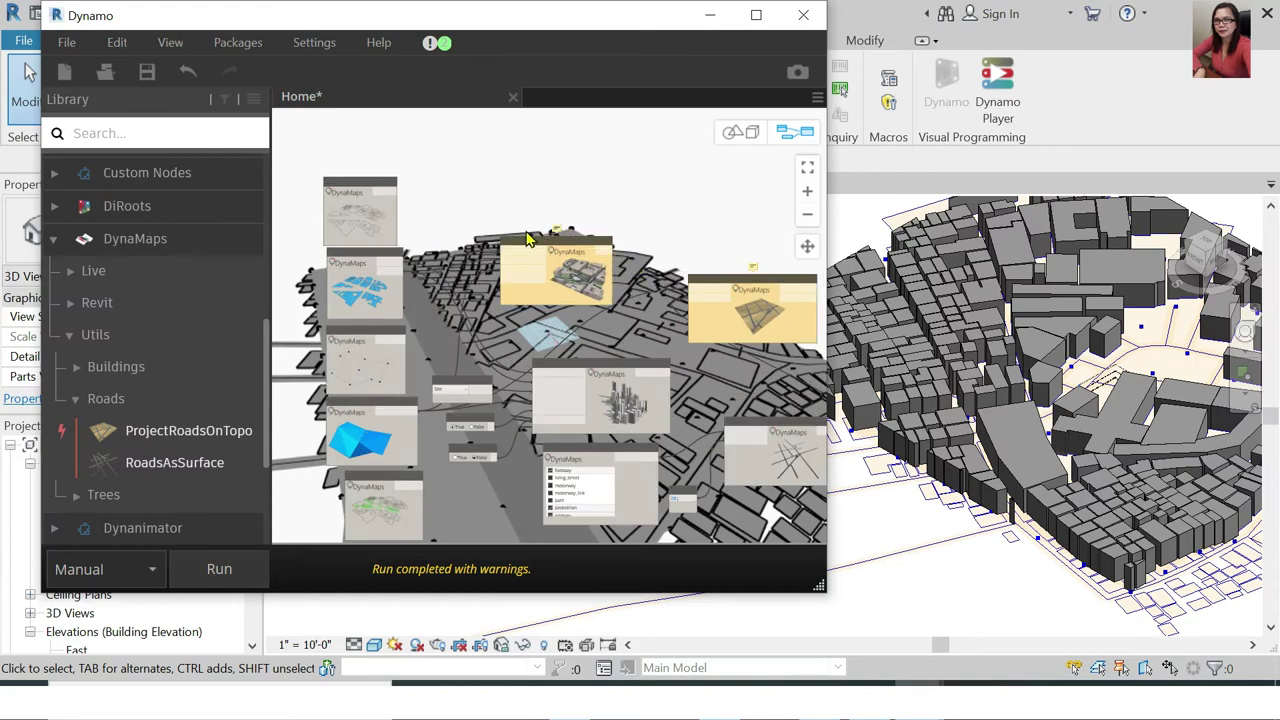
Connect the Boolean to ProjectBuildingsOnTopo's CropToTopo? input
drag(530, 240, 547, 211)
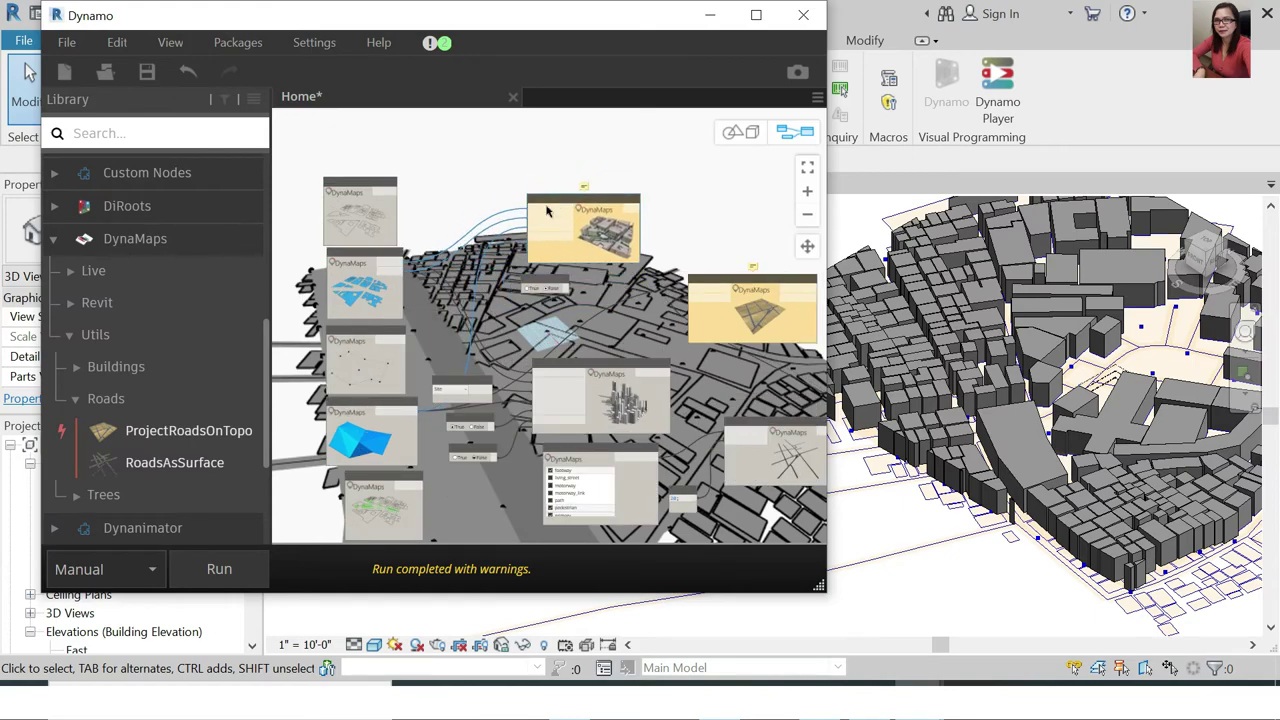
scroll(486, 242, up, 1)
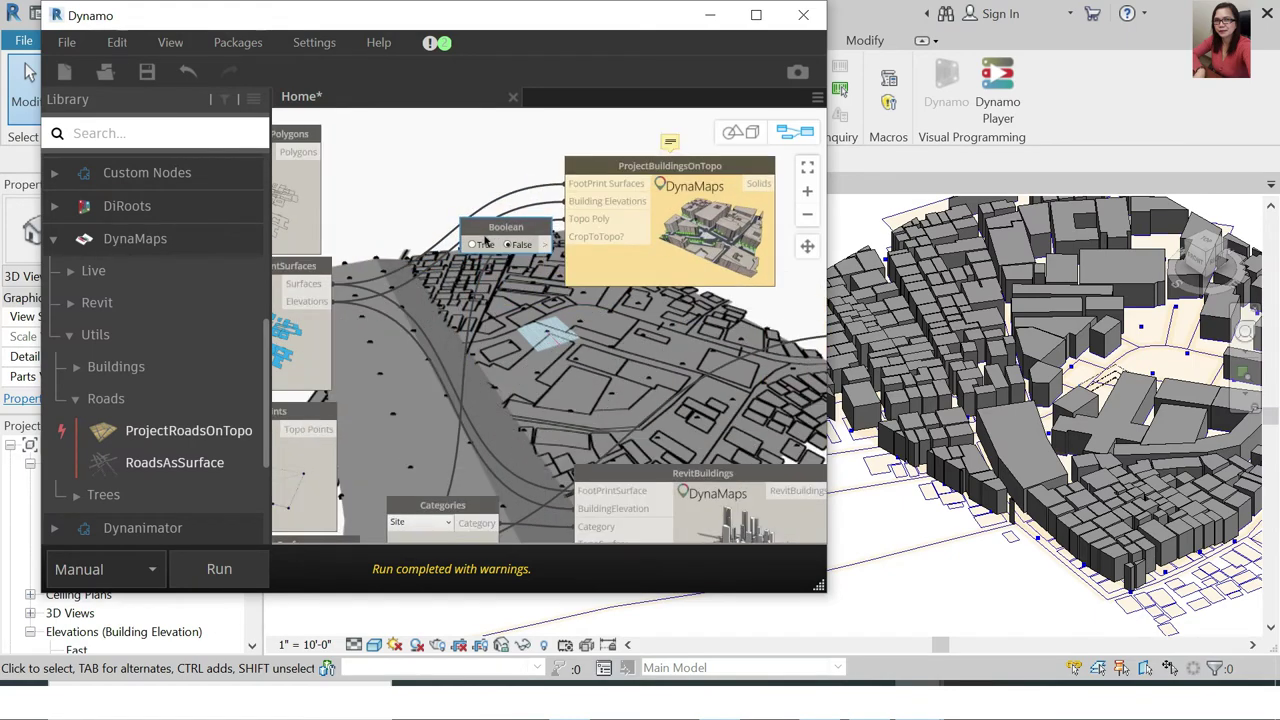
scroll(487, 246, up, 1)
scroll(487, 246, up, 1)
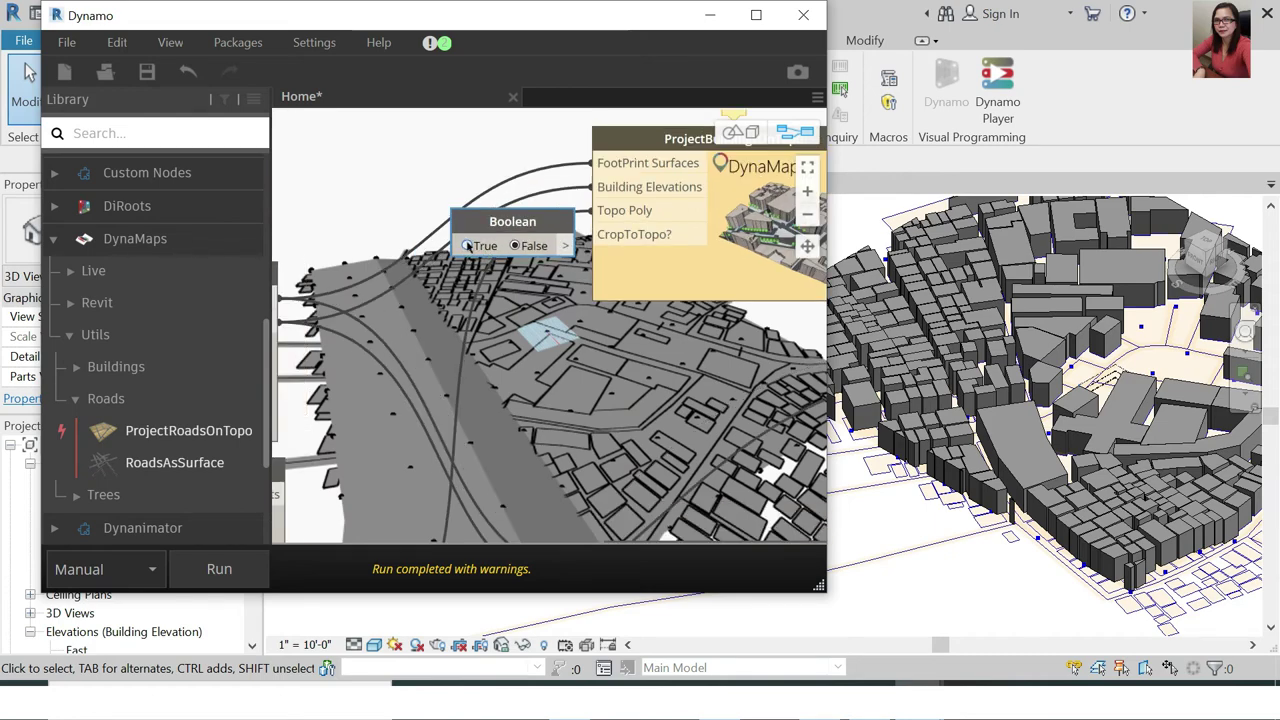
mouse_move(634, 234)
mouse_move(620, 238)
mouse_down()
mouse_move(578, 244)
mouse_move(408, 188)
mouse_up()
scroll(432, 218, down, 4)
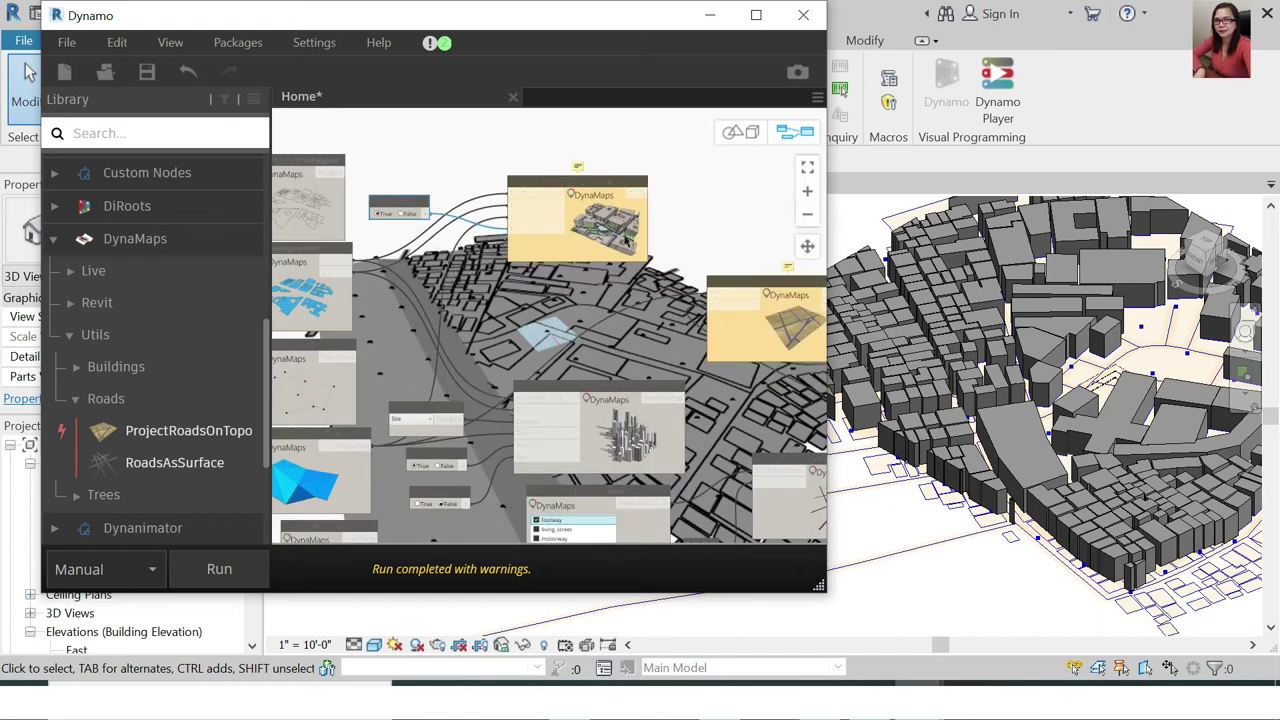
scroll(480, 436, up, 3)
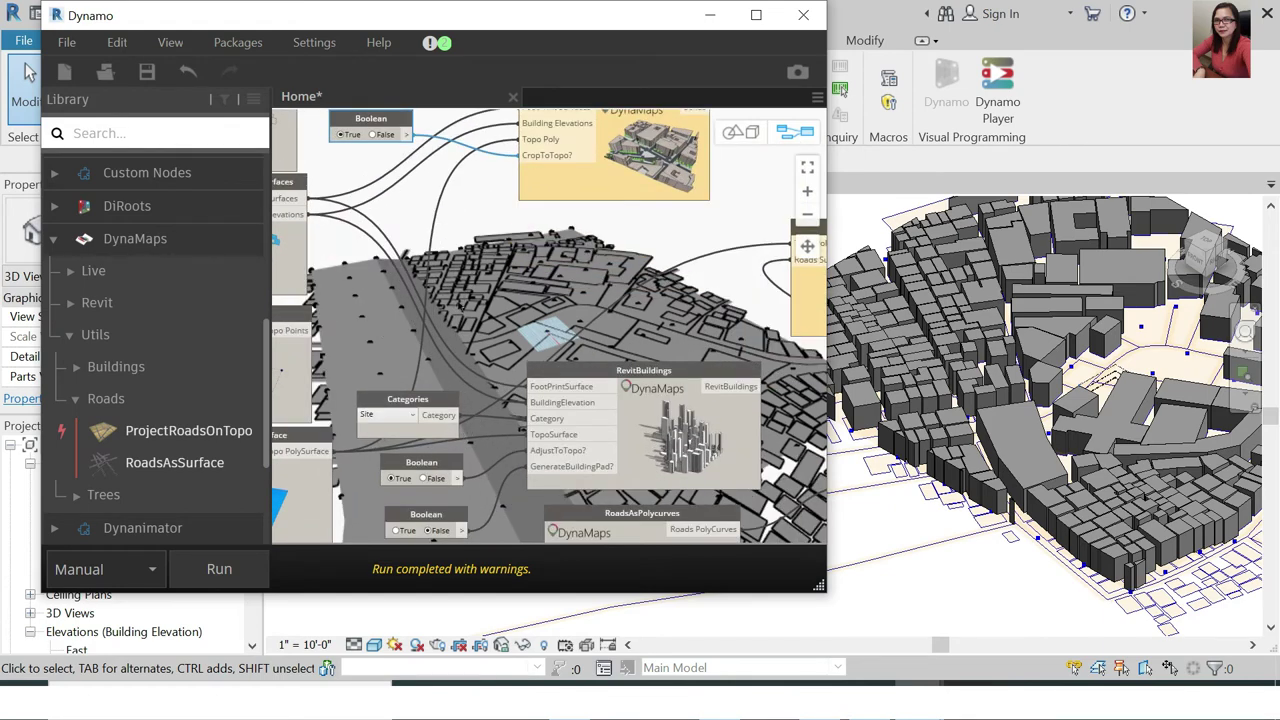
Wire the topography surface into ProjectRoadsOnTopo's Topo PolySurface input
scroll(460, 305, down, 2)
scroll(740, 300, up, 2)
scroll(740, 300, up, 1)
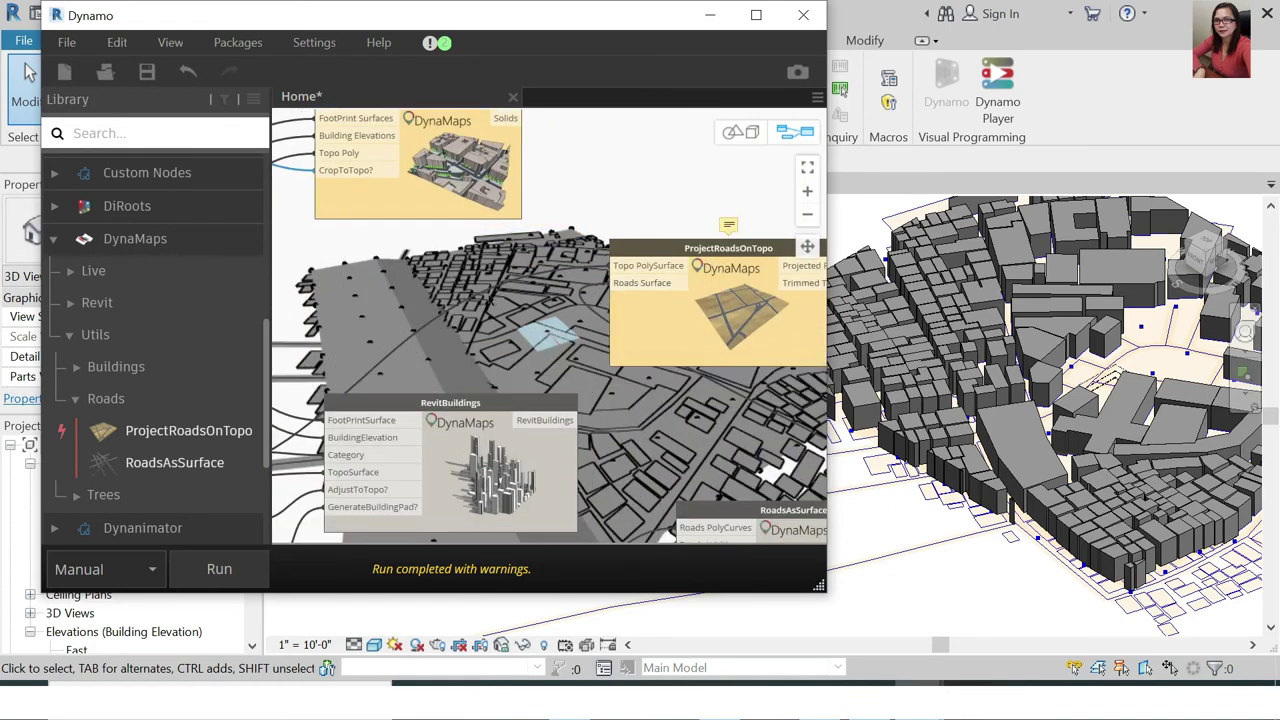
scroll(727, 310, down, 2)
scroll(727, 310, up, 2)
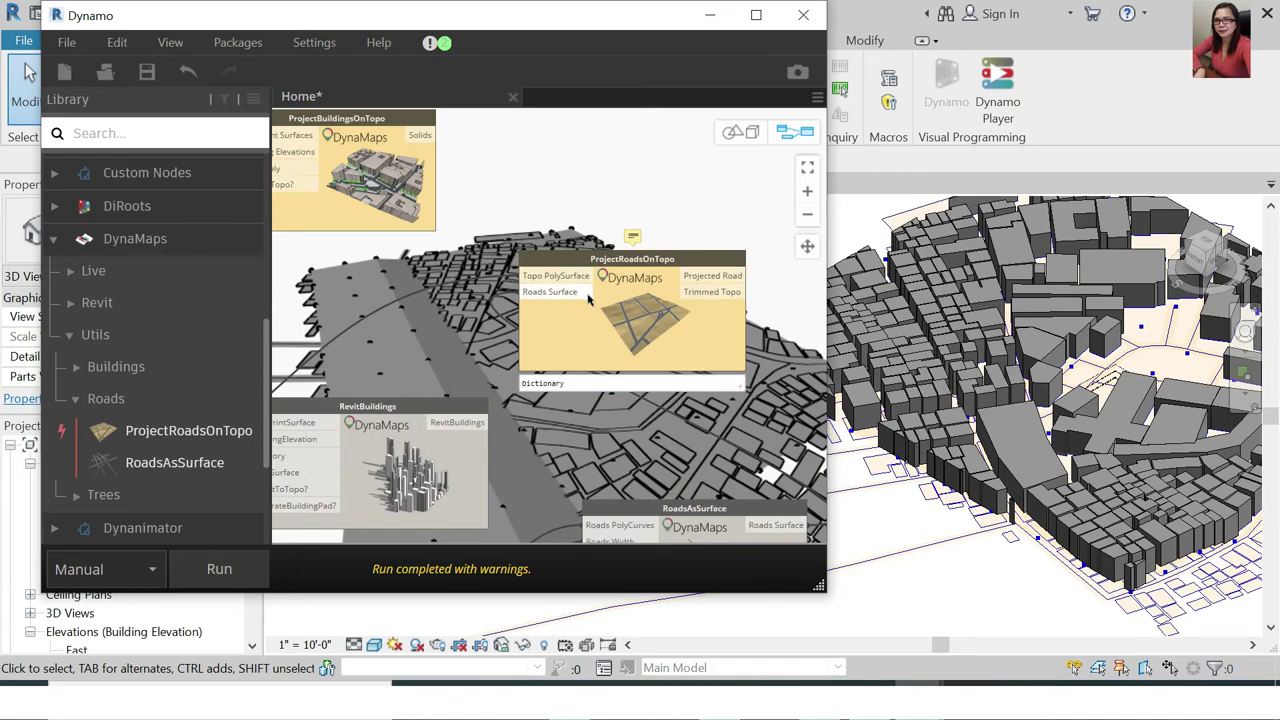
scroll(678, 322, down, 1)
scroll(587, 342, up, 2)
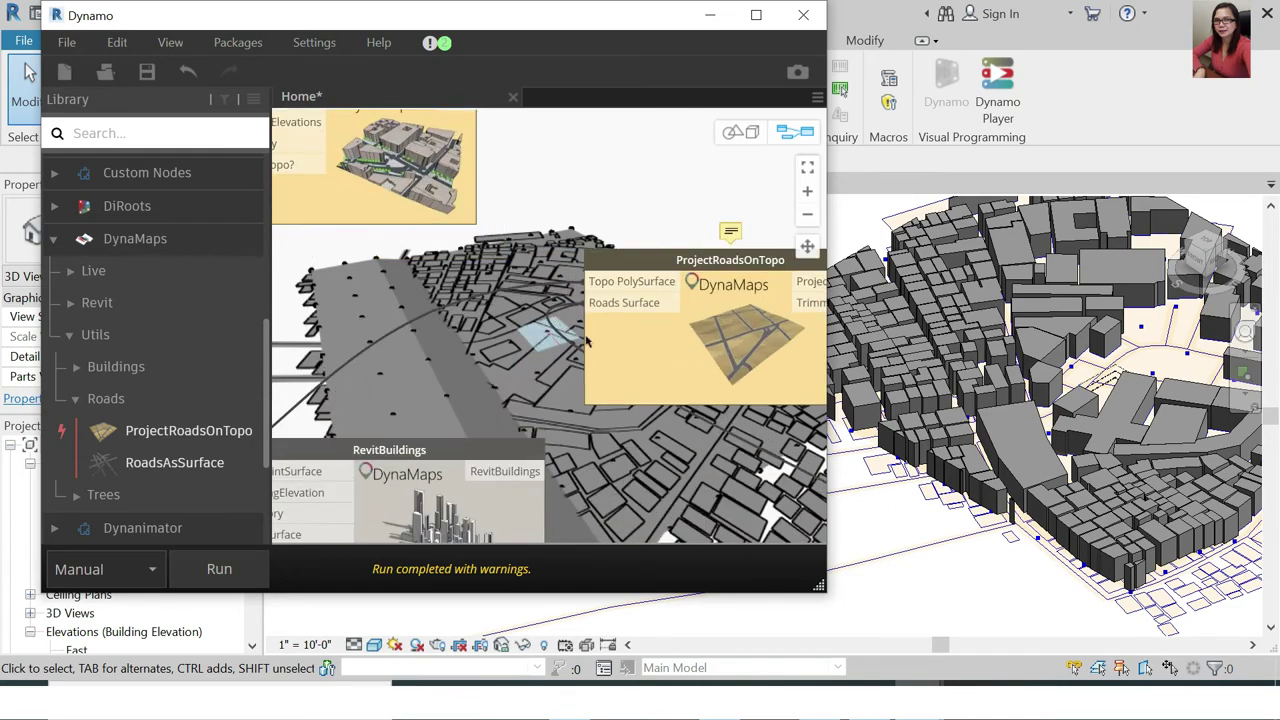
scroll(626, 342, down, 1)
scroll(630, 330, down, 1)
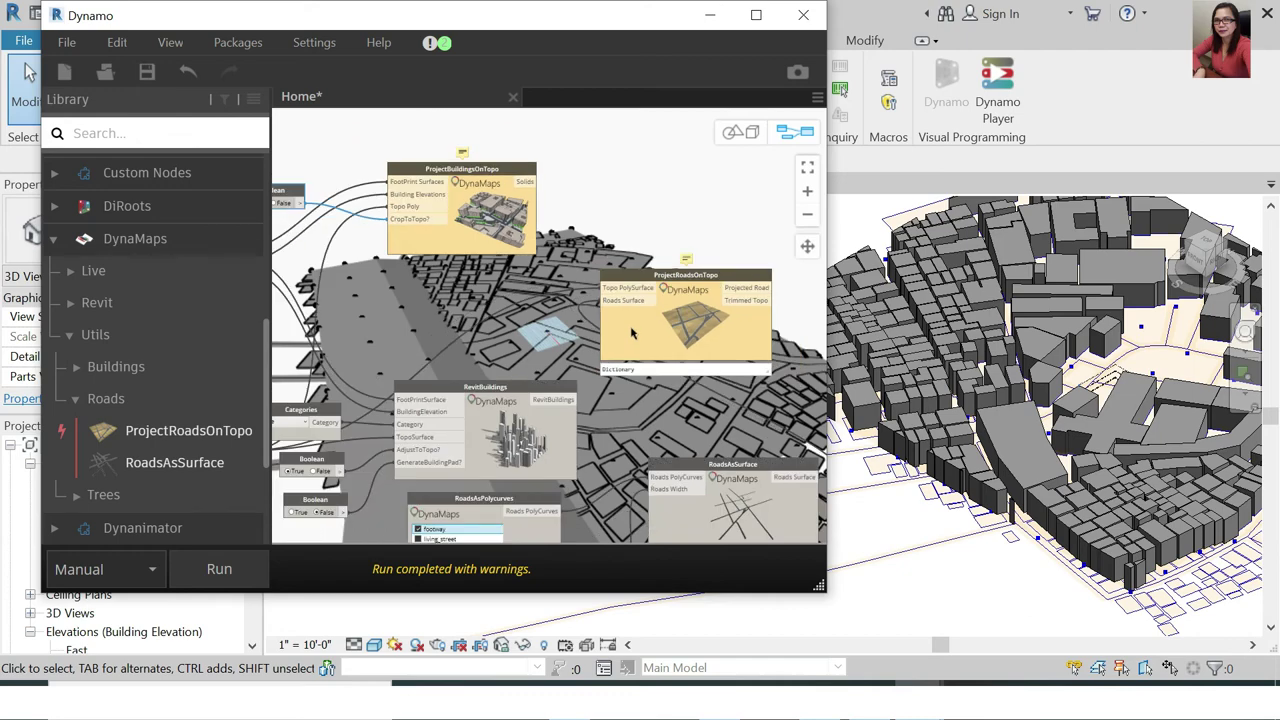
scroll(656, 474, up, 1)
scroll(656, 474, up, 2)
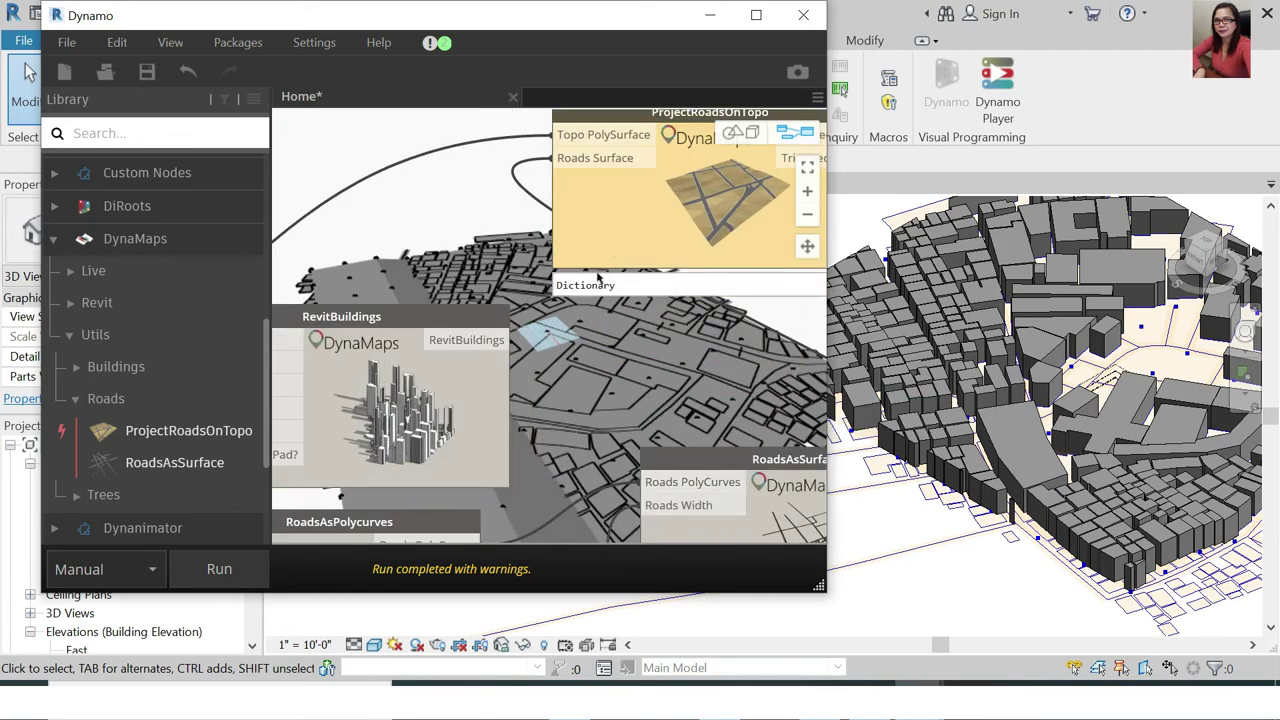
scroll(612, 300, down, 1)
scroll(612, 290, down, 1)
mouse_move(622, 203)
mouse_down()
mouse_move(584, 207)
mouse_move(651, 147)
mouse_up()
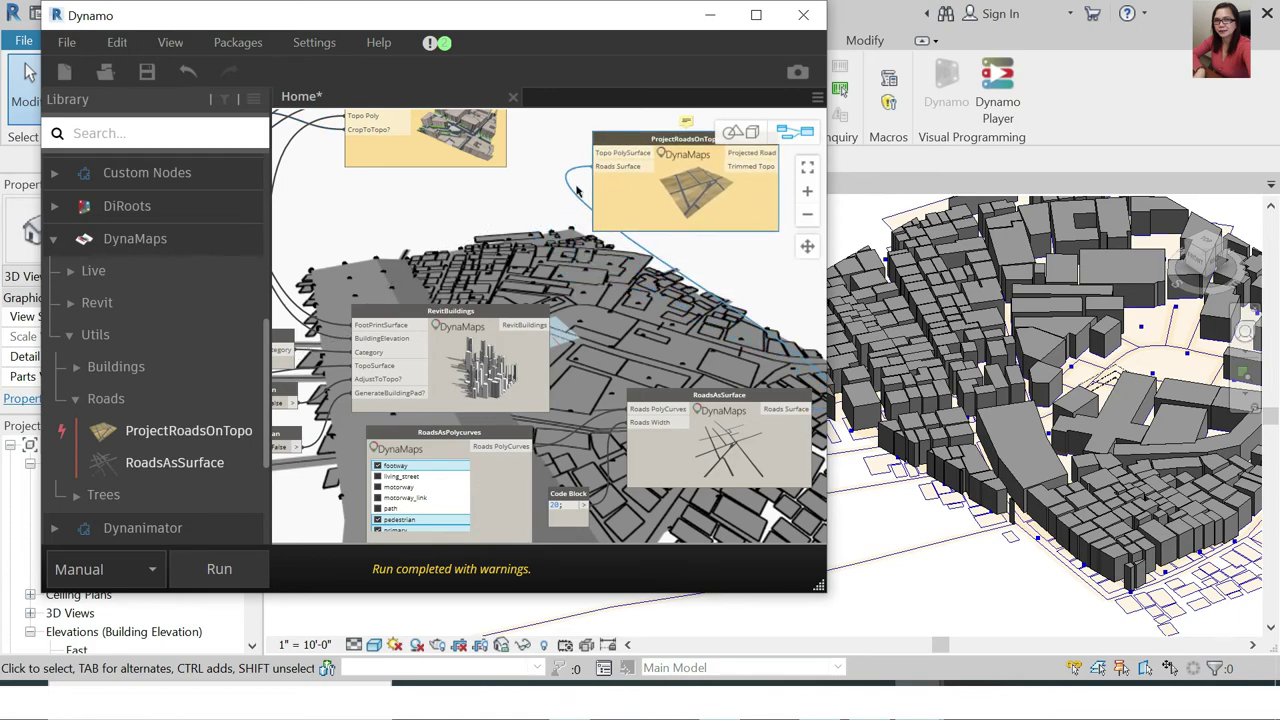
Move the RoadsAsSurface node up and left, next to ProjectRoadsOnTopo
scroll(548, 195, down, 2)
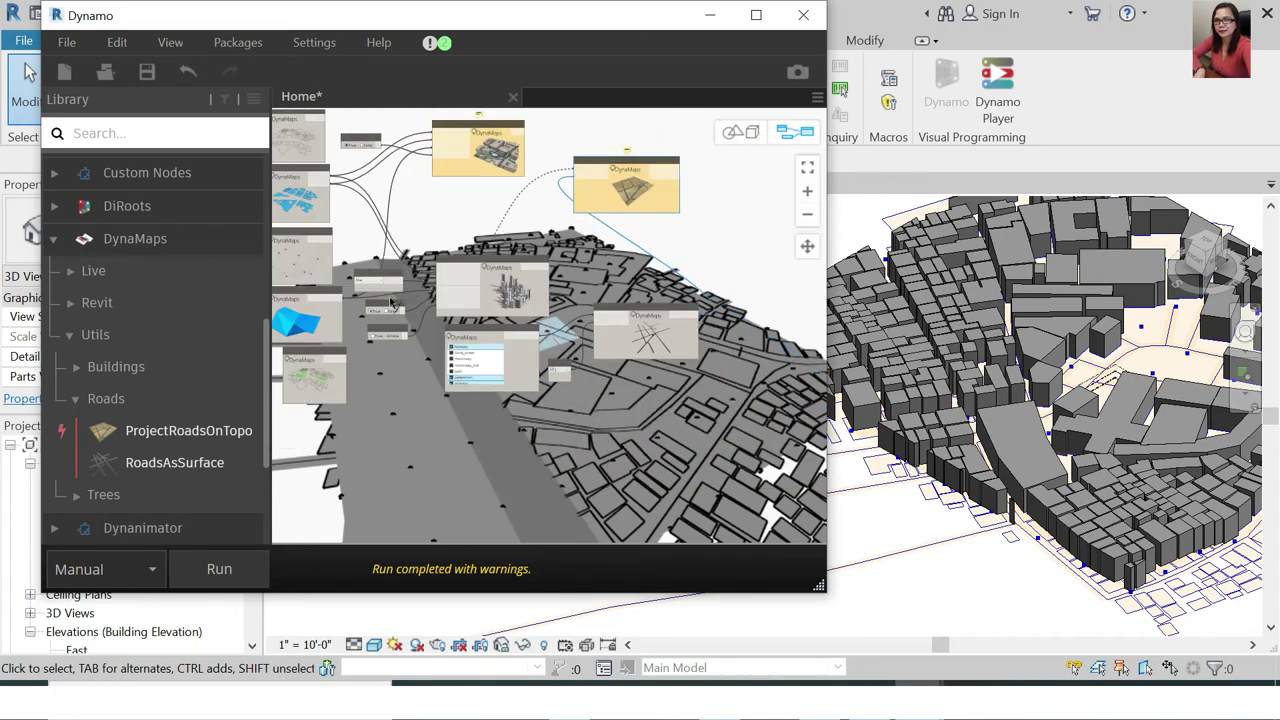
scroll(392, 303, up, 1)
scroll(380, 320, up, 1)
scroll(360, 345, up, 1)
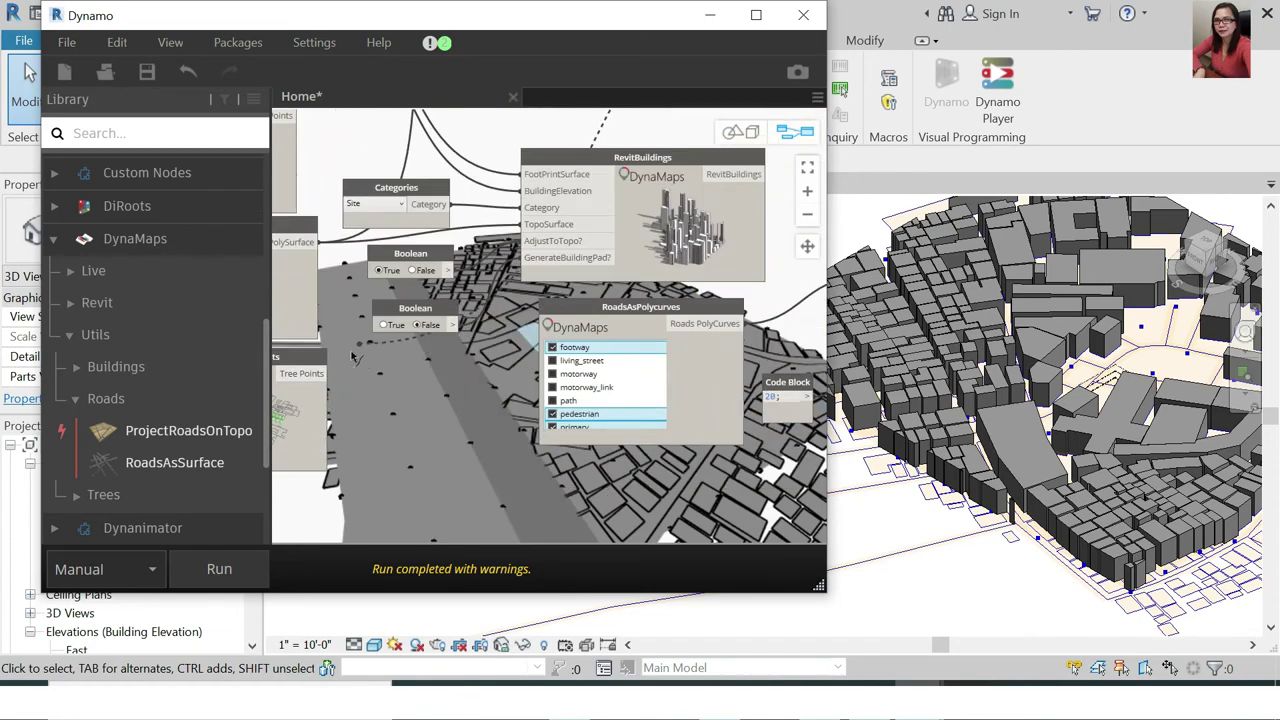
scroll(362, 350, down, 1)
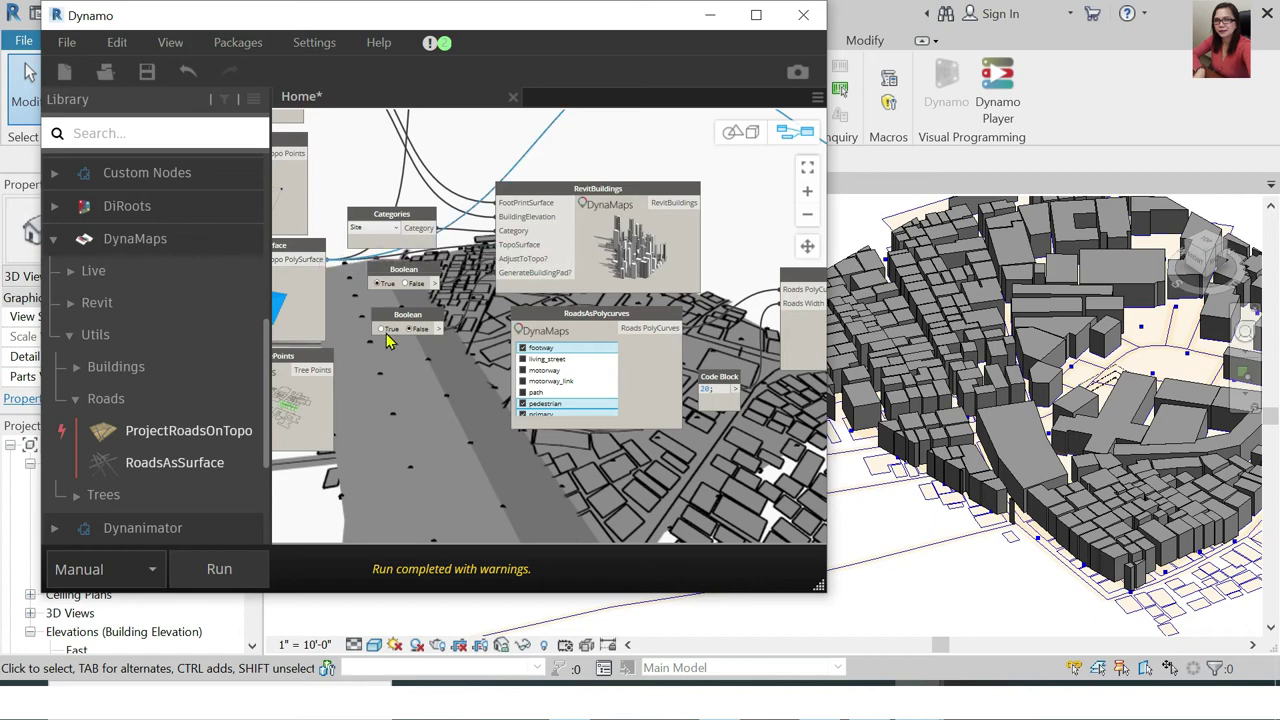
scroll(354, 395, down, 2)
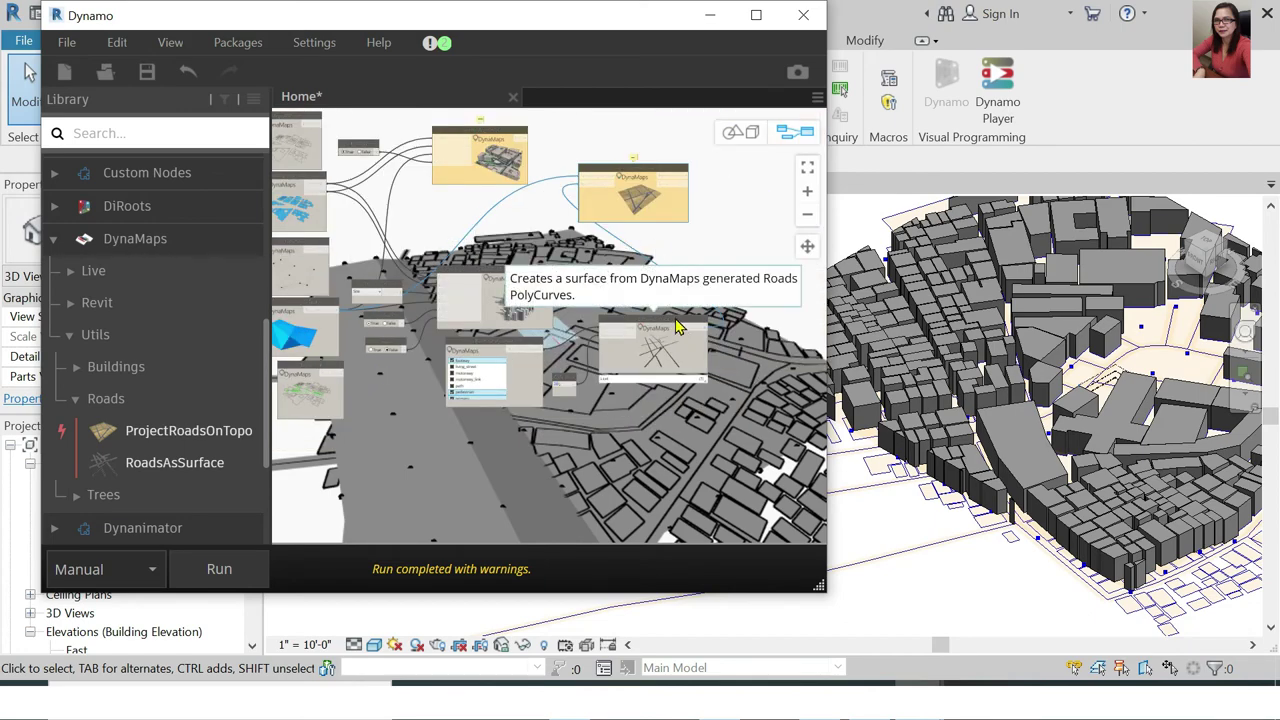
drag(680, 333, 651, 310)
scroll(645, 167, up, 2)
scroll(645, 167, up, 1)
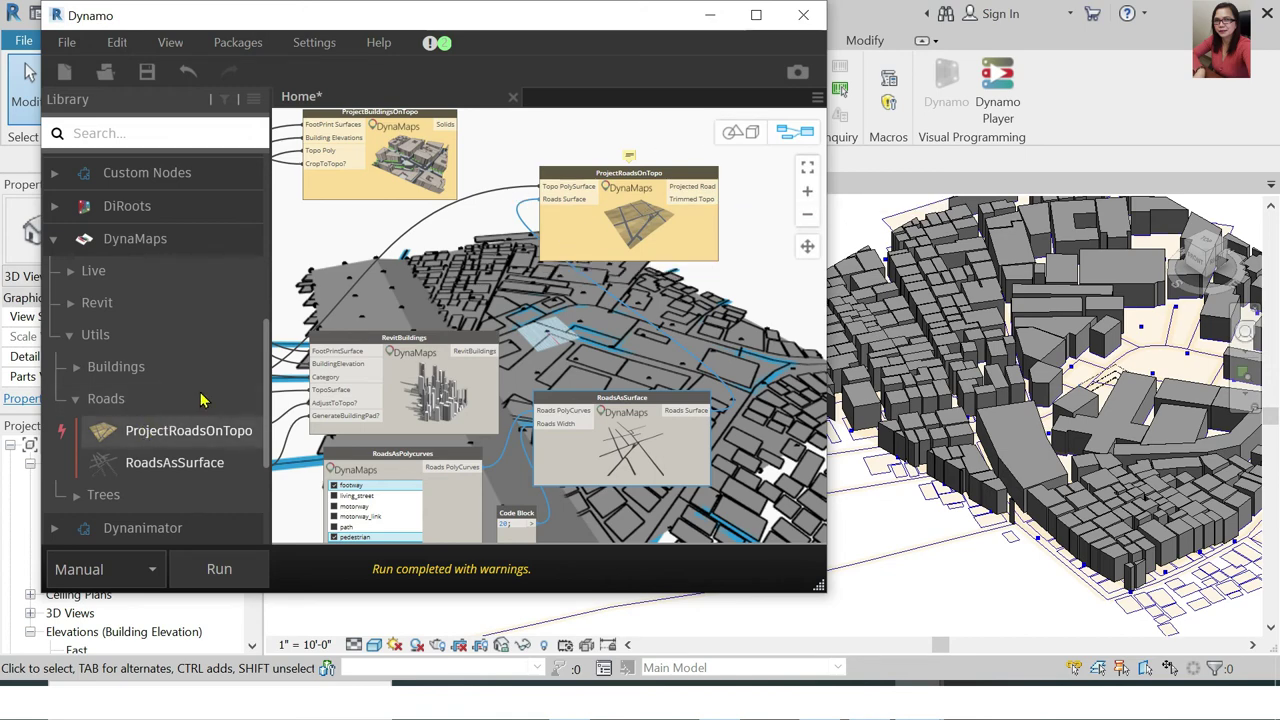
Run the updated graph with ProjectRoadsOnTopo and RoadsAsSurface in place
click(237, 569)
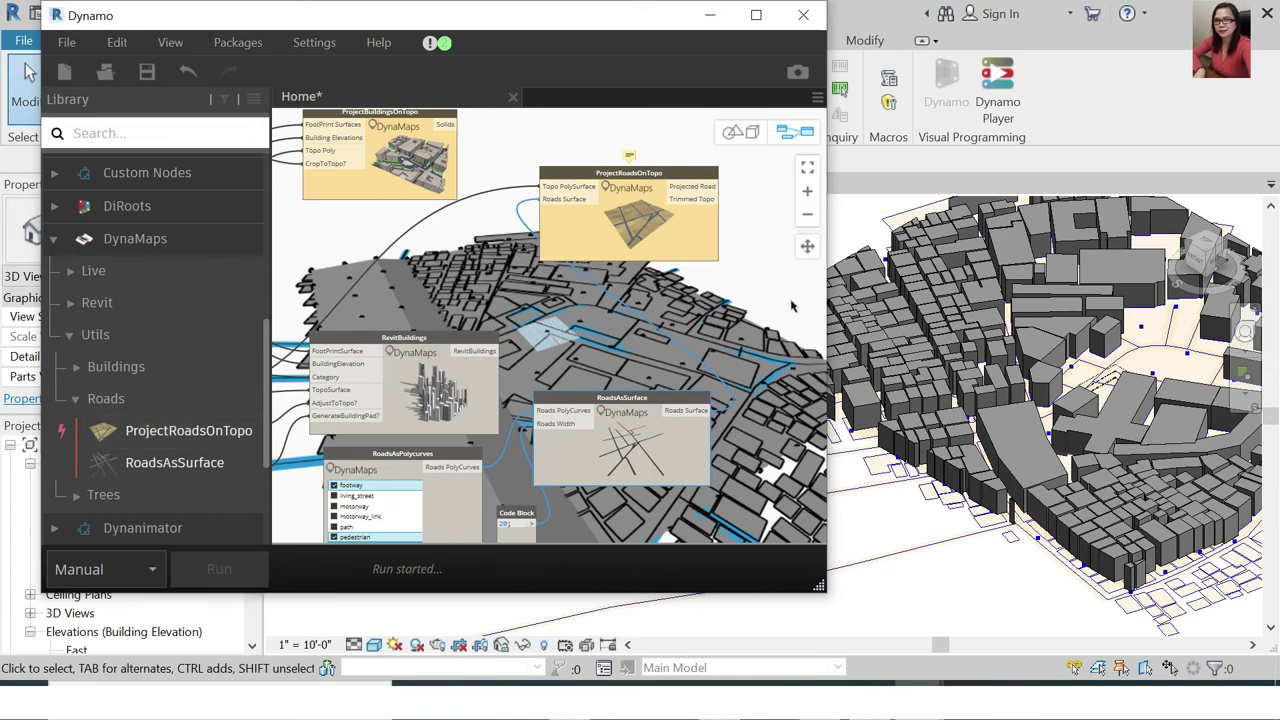